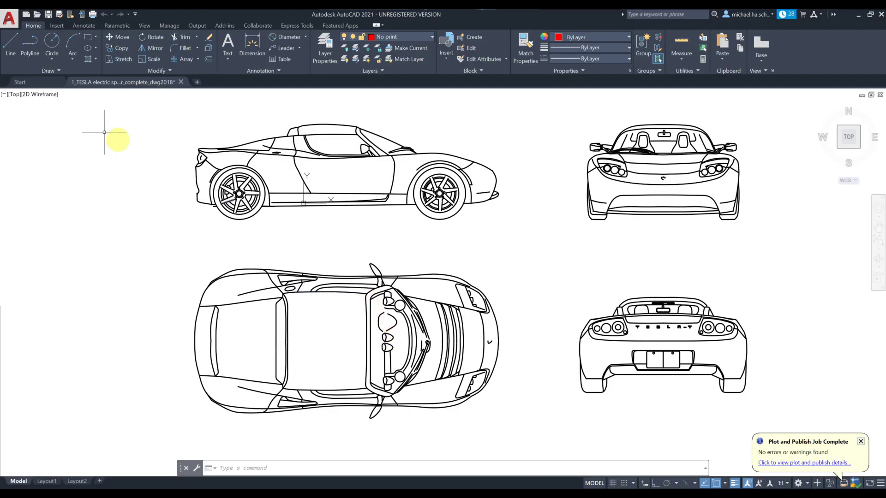
Step: Create a new drawing from the acad.dwt template and pan so the origin sits centre-left
{"action": "left_click", "coordinate": [25, 15]}
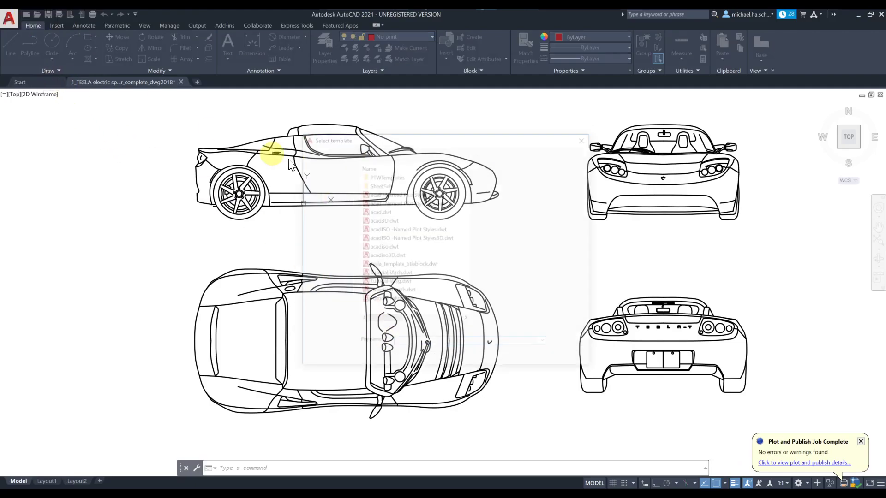
{"action": "left_click", "coordinate": [373, 209]}
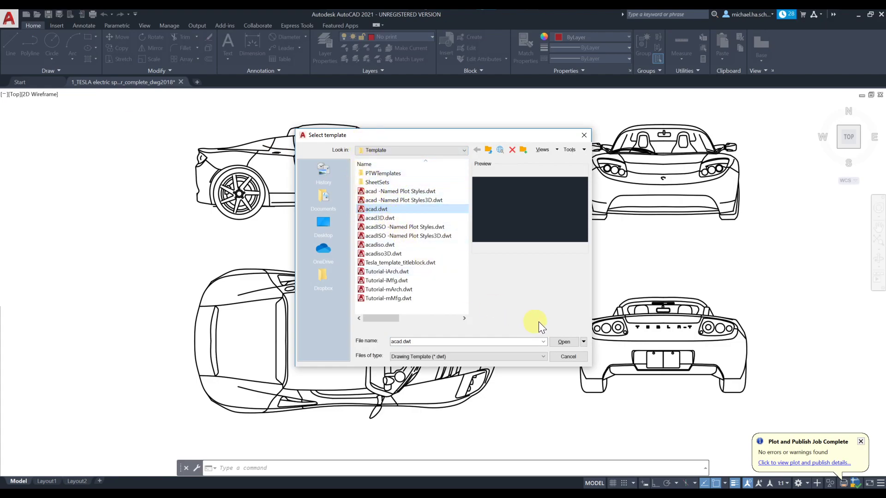
{"action": "left_click", "coordinate": [562, 344]}
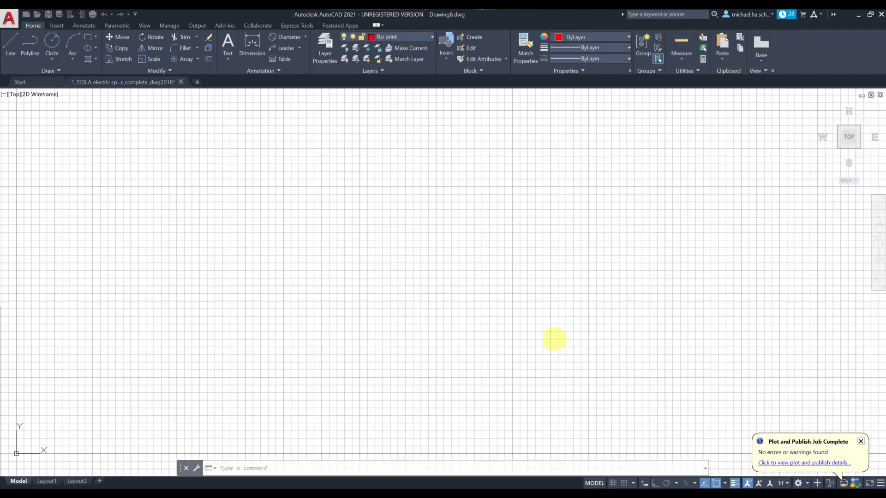
{"action": "scroll", "coordinate": [359, 330], "scroll_direction": "down", "scroll_amount": 2}
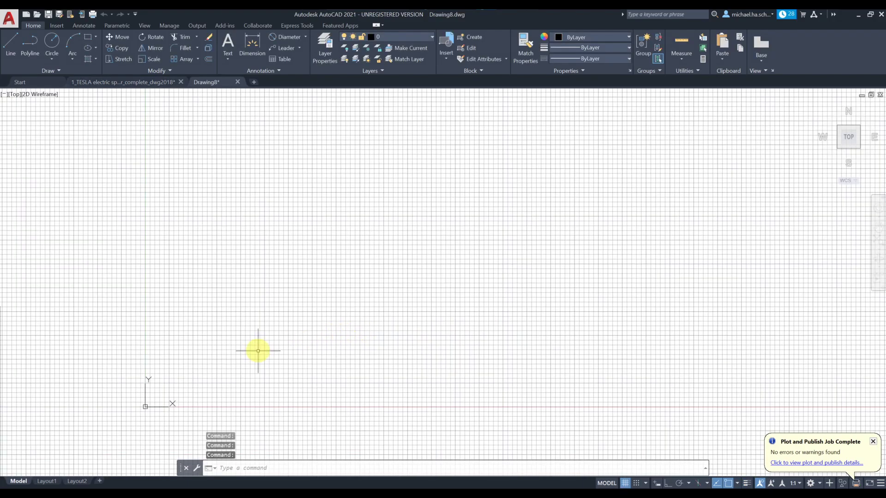
{"action": "middle_click_drag", "start_coordinate": [257, 350], "coordinate": [397, 265]}
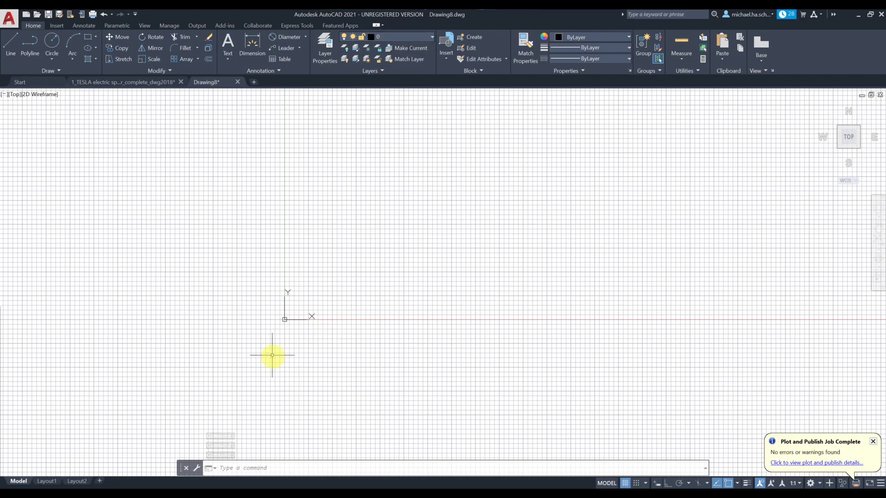
Step: Switch to the Layout1 paper sheet
{"action": "left_click", "coordinate": [48, 481]}
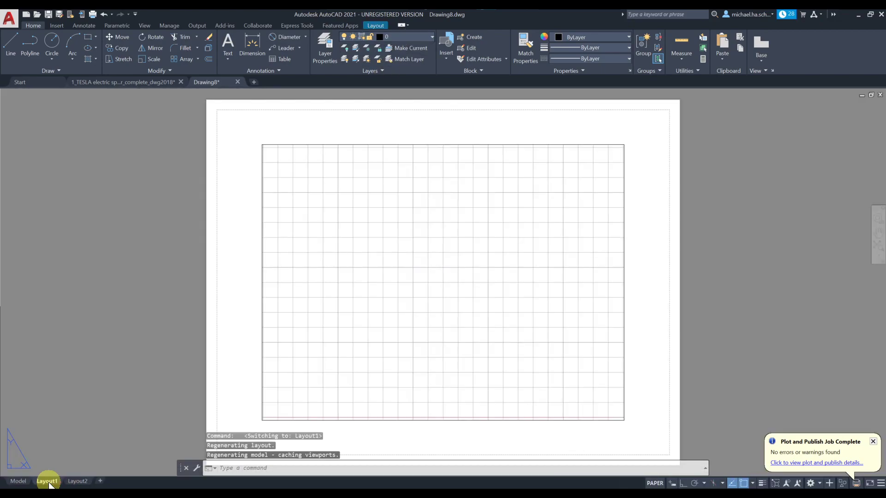
{"action": "scroll", "coordinate": [277, 189], "scroll_direction": "down", "scroll_amount": 3}
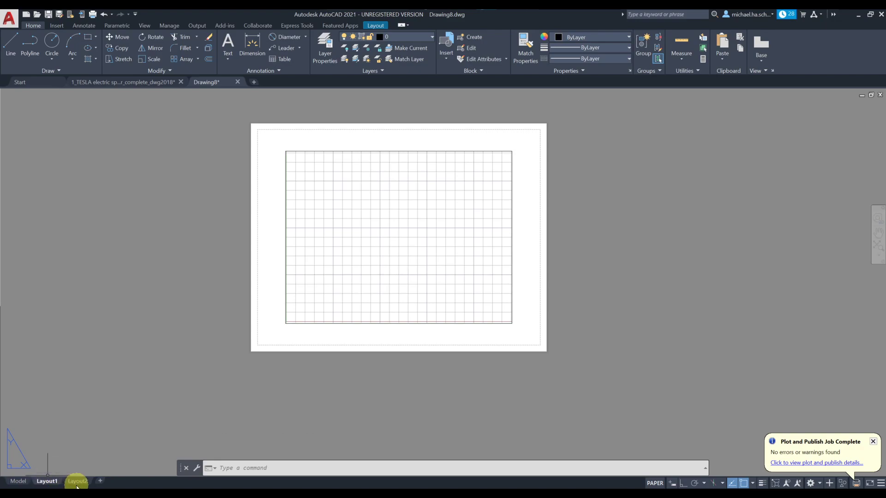
{"action": "mouse_move", "coordinate": [77, 485]}
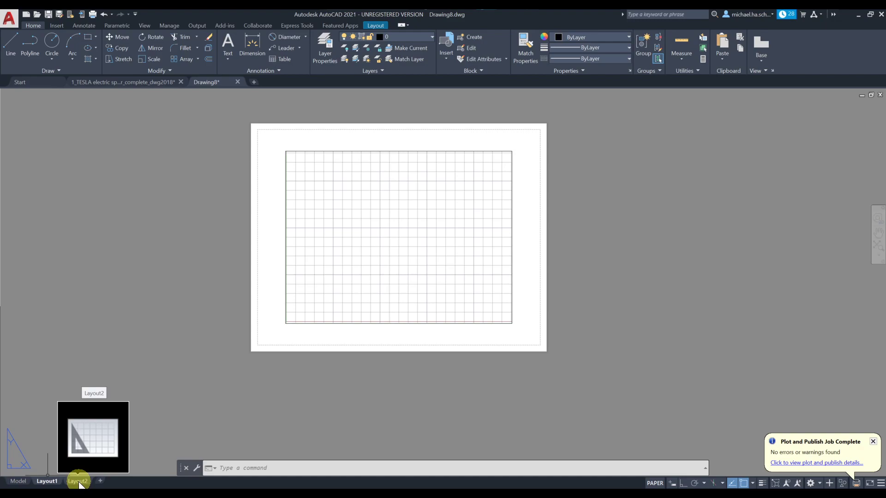
Step: Rename Layout1 to ANSI-A and Layout2 to ANSI-C
{"action": "right_click", "coordinate": [46, 481]}
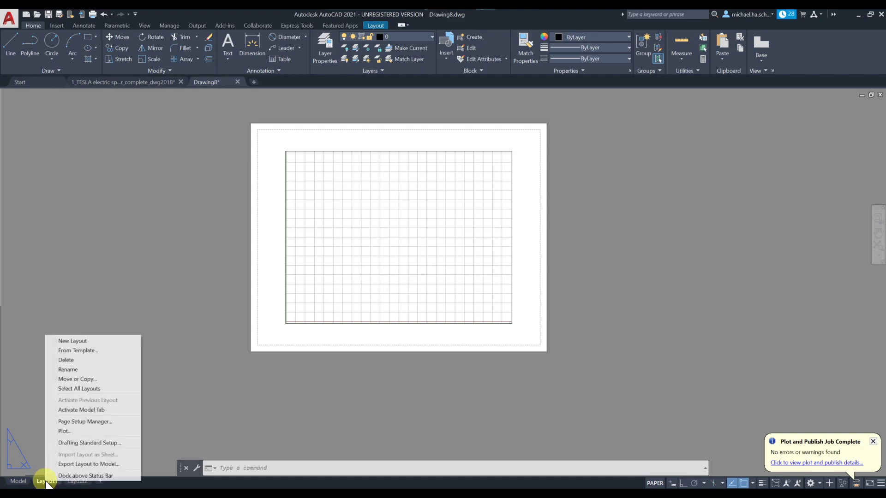
{"action": "left_click", "coordinate": [71, 370]}
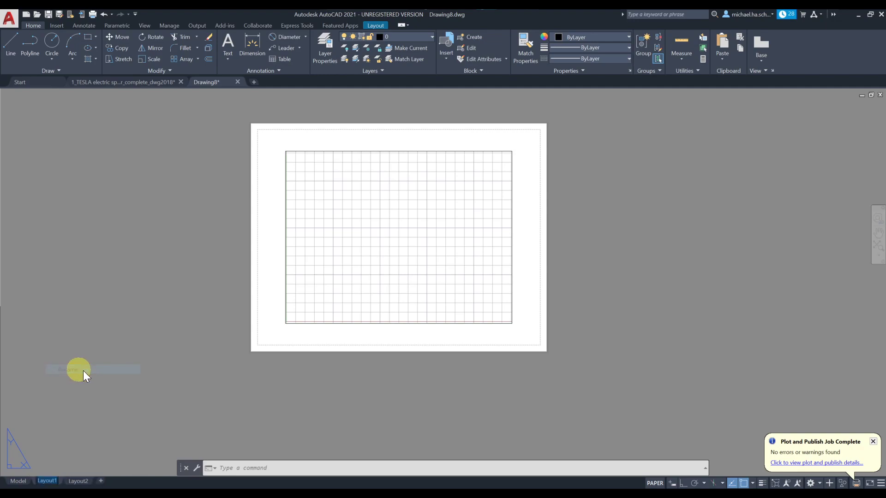
{"action": "type", "text": "A"}
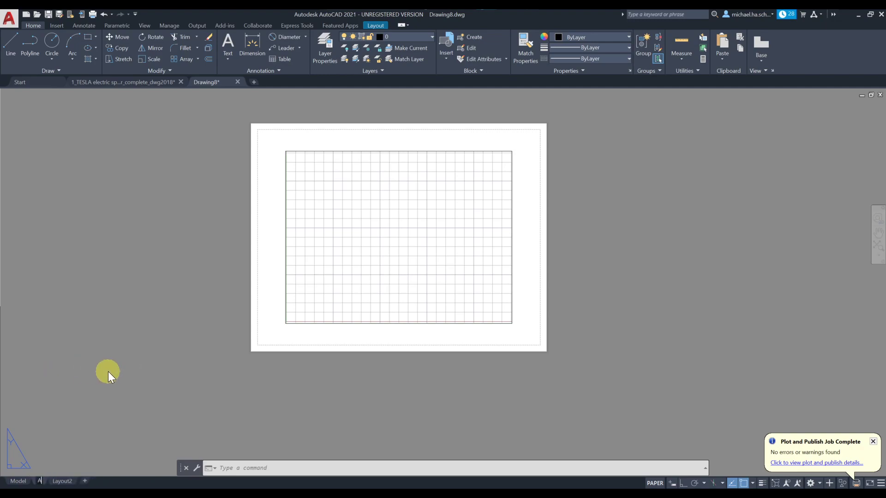
{"action": "type", "text": "NSI-A"}
{"action": "key", "text": "Return"}
{"action": "right_click", "coordinate": [74, 480]}
{"action": "left_click", "coordinate": [117, 369]}
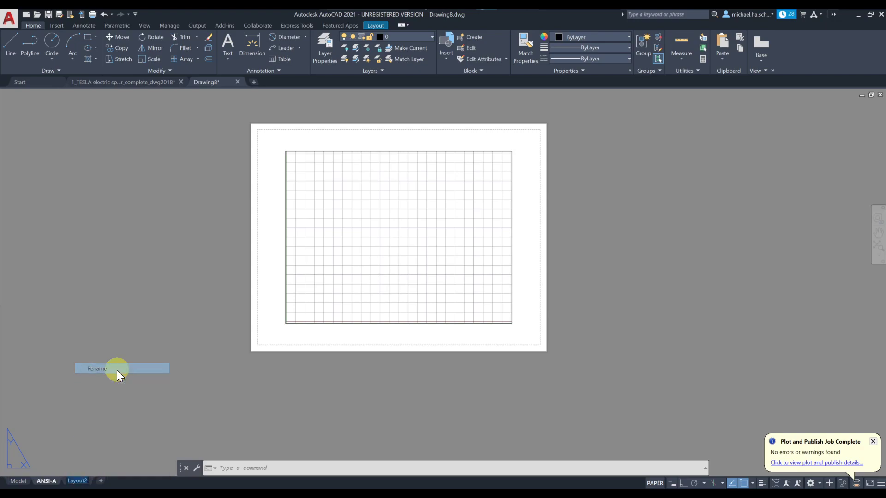
{"action": "type", "text": "ANSI"}
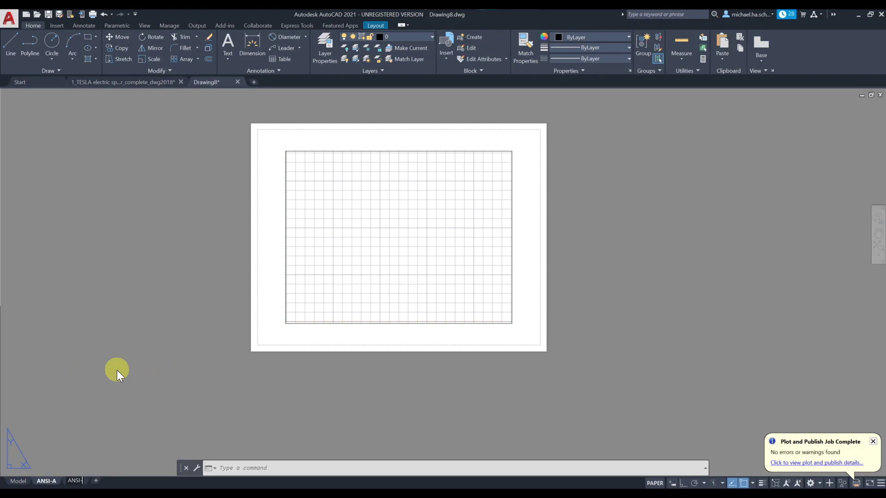
{"action": "type", "text": "-C"}
{"action": "key", "text": "Return"}
Step: Look over the ANSI-C and ANSI-A layouts, then return to model space
{"action": "left_click", "coordinate": [70, 481]}
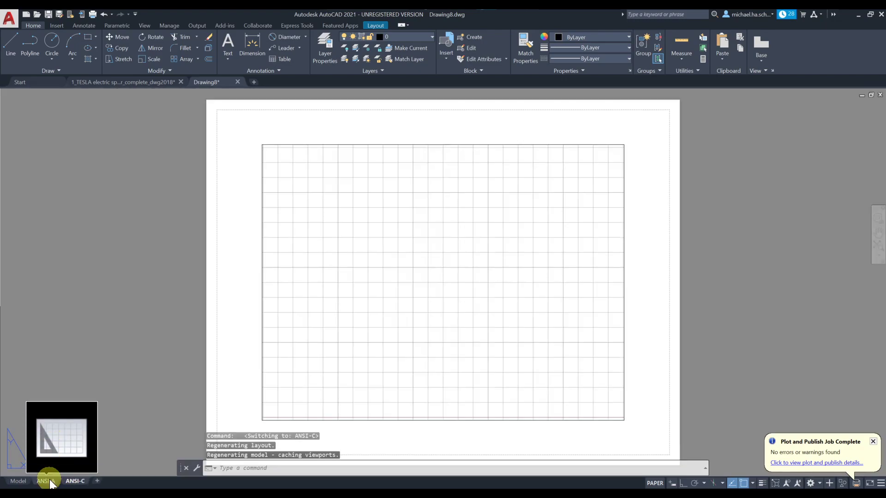
{"action": "left_click", "coordinate": [48, 480]}
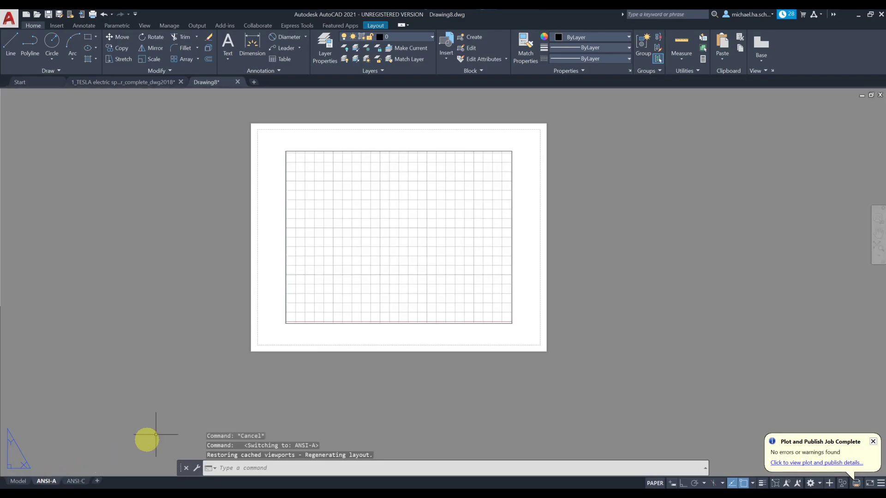
{"action": "left_click", "coordinate": [17, 481]}
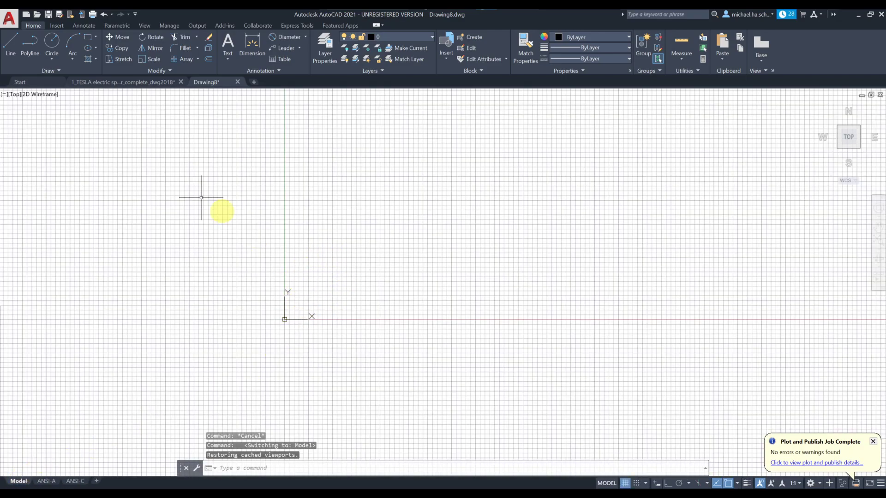
Step: Draw two overlapping circles by centre and radius near the origin, then show the ANSI-A layout
{"action": "left_click", "coordinate": [59, 42]}
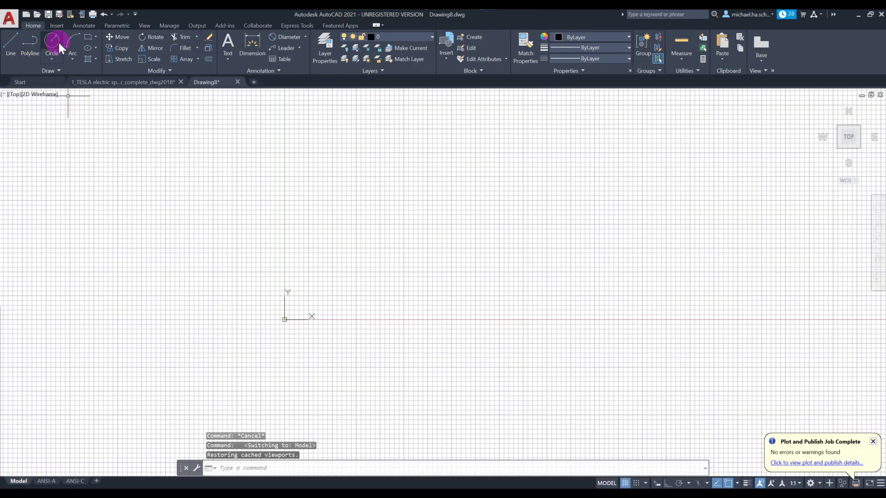
{"action": "left_click", "coordinate": [292, 313]}
{"action": "left_click", "coordinate": [295, 307]}
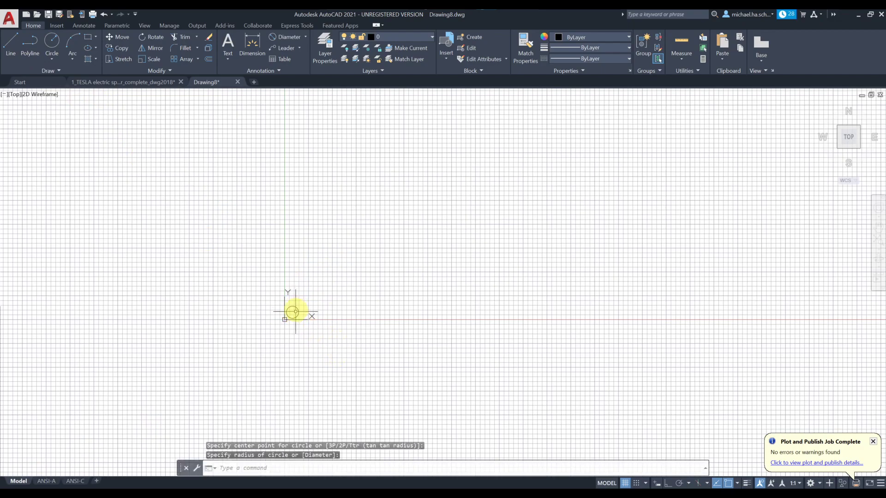
{"action": "left_click", "coordinate": [67, 49]}
{"action": "scroll", "coordinate": [326, 323], "scroll_direction": "up", "scroll_amount": 3}
{"action": "left_click", "coordinate": [270, 276]}
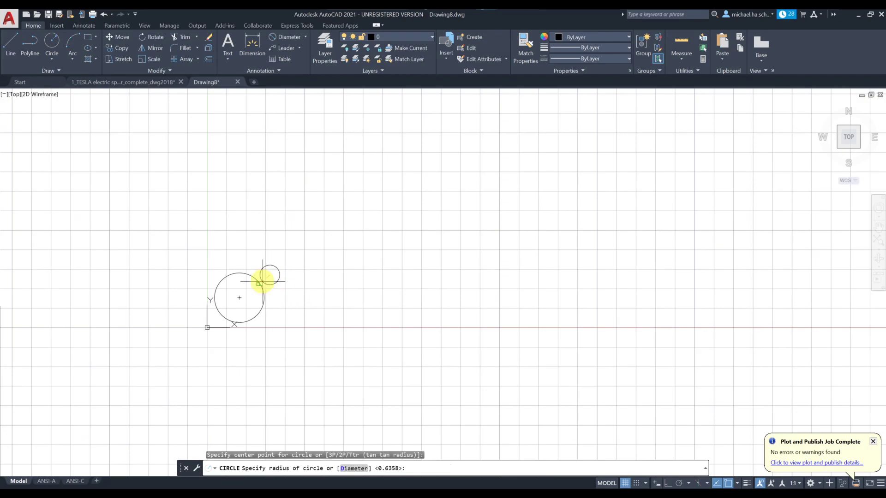
{"action": "left_click", "coordinate": [264, 315]}
{"action": "scroll", "coordinate": [296, 357], "scroll_direction": "down", "scroll_amount": 4}
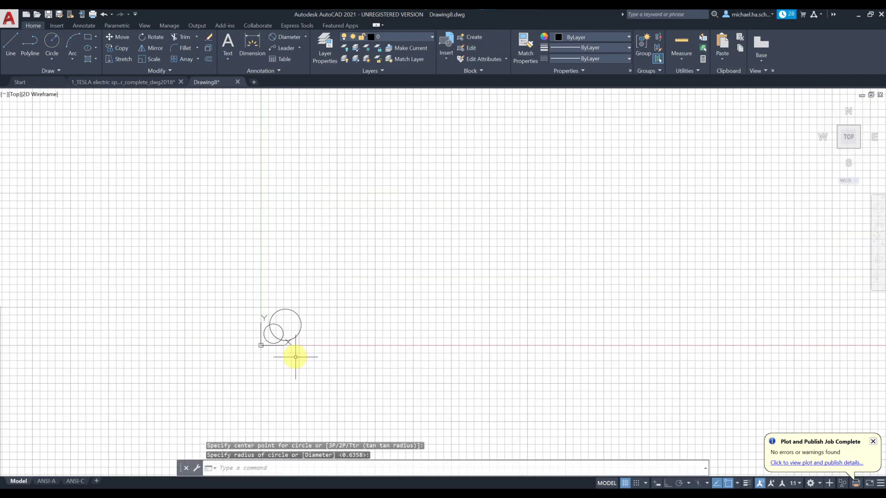
{"action": "left_click", "coordinate": [46, 481]}
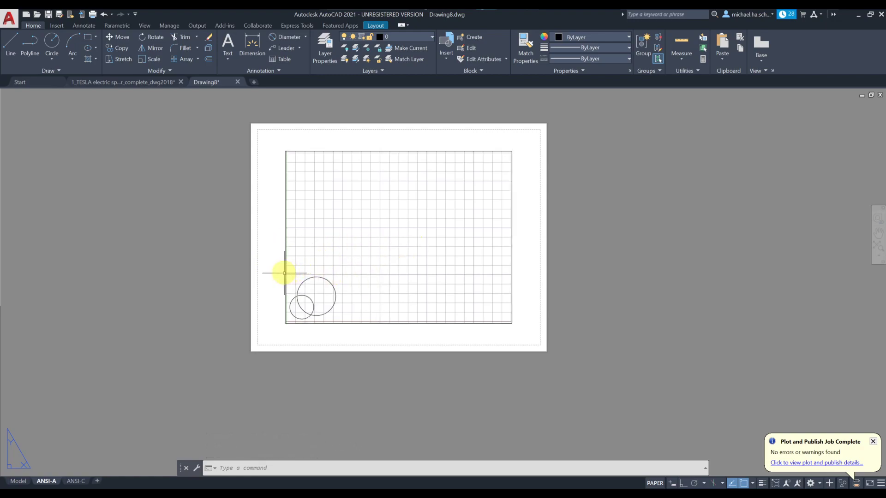
Step: Inside the ANSI-A viewport, shift the circles up and right and set the viewport scale to 1:1
{"action": "double_click", "coordinate": [309, 256]}
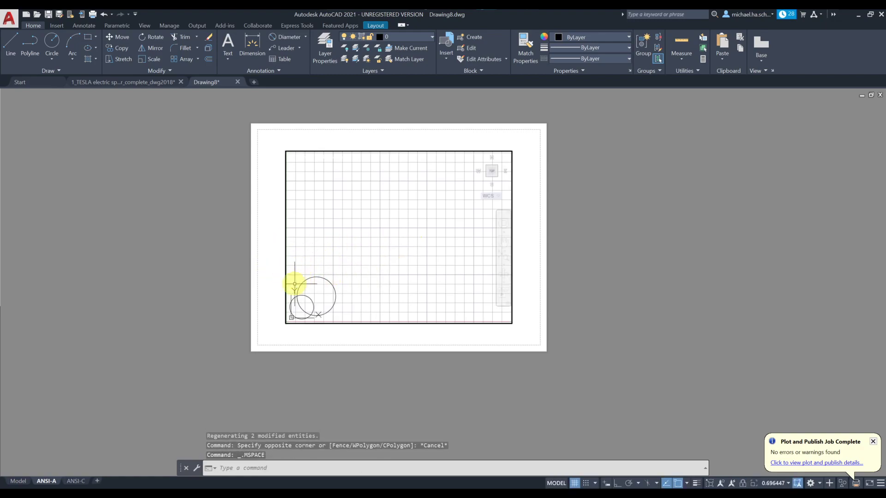
{"action": "scroll", "coordinate": [307, 267], "scroll_direction": "down", "scroll_amount": 2}
{"action": "scroll", "coordinate": [310, 273], "scroll_direction": "up", "scroll_amount": 2}
{"action": "middle_click_drag", "start_coordinate": [312, 267], "coordinate": [380, 219]}
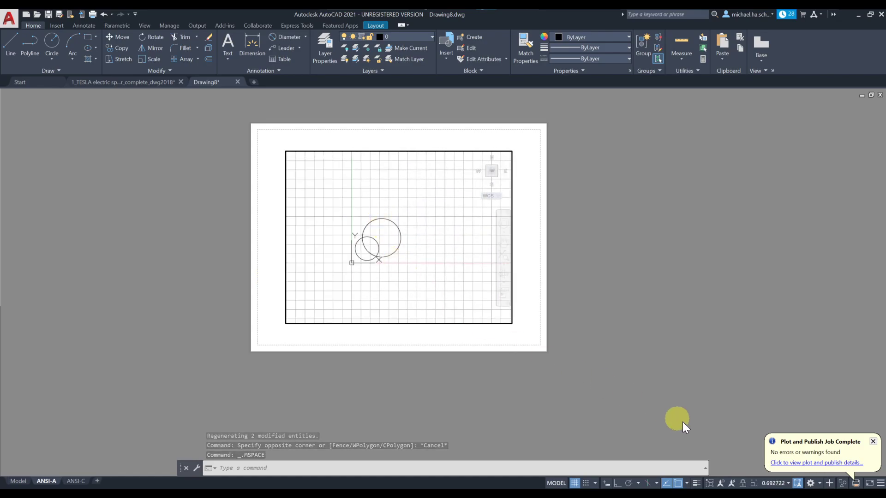
{"action": "left_click", "coordinate": [775, 483]}
{"action": "left_click", "coordinate": [763, 218]}
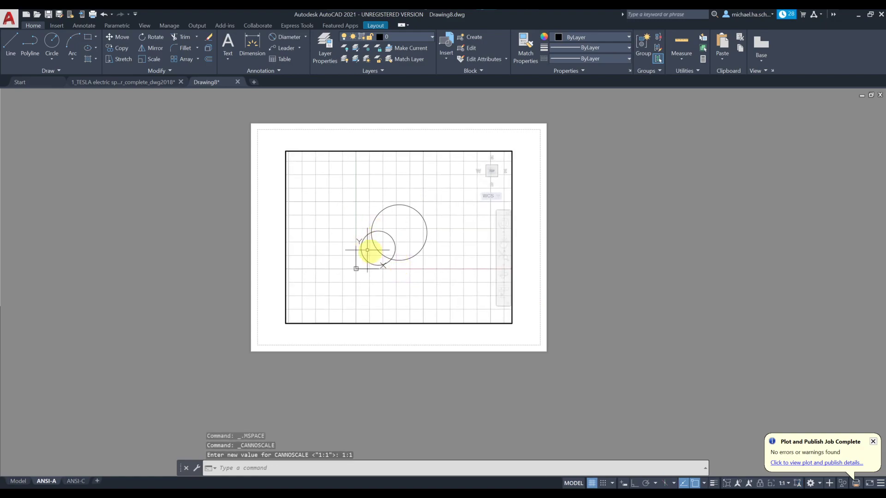
{"action": "double_click", "coordinate": [269, 259]}
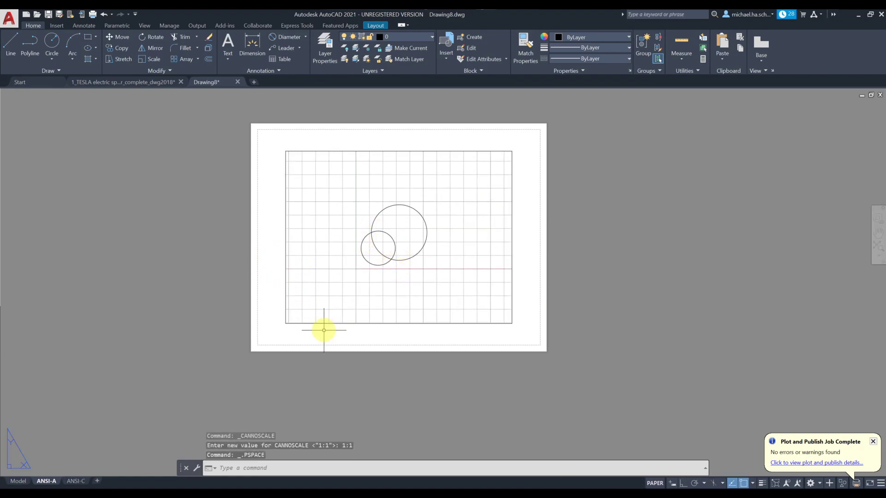
Step: Check the ANSI-C layout and come back to the ANSI-A sheet
{"action": "left_click", "coordinate": [81, 482]}
{"action": "scroll", "coordinate": [305, 277], "scroll_direction": "down", "scroll_amount": 2}
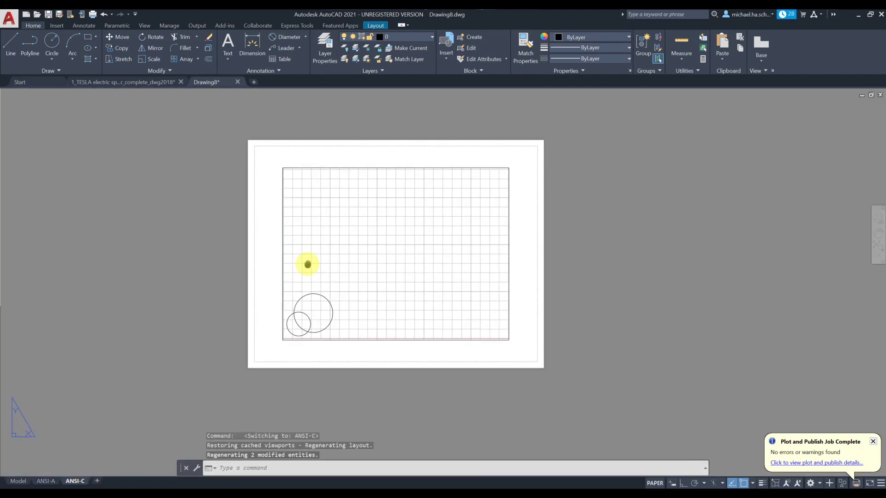
{"action": "left_click", "coordinate": [46, 481]}
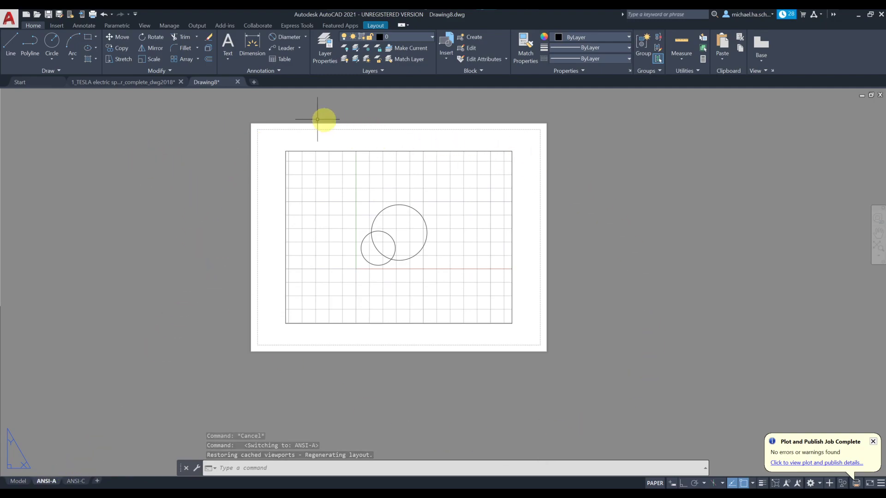
{"action": "left_click", "coordinate": [45, 480]}
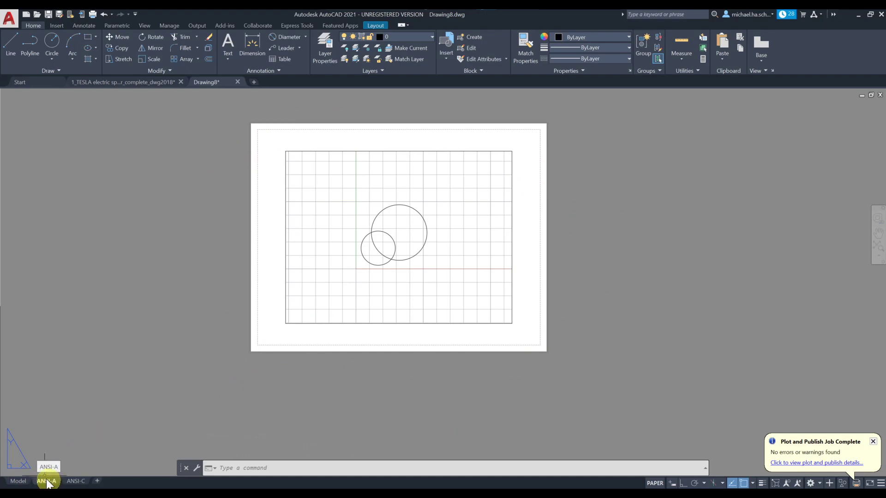
{"action": "mouse_move", "coordinate": [82, 483]}
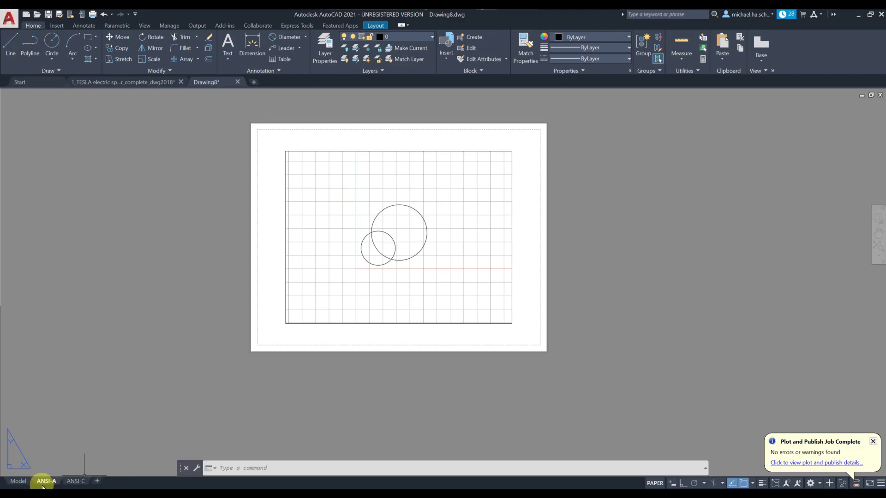
Step: Open the ANSI-A page setup for modification and expand its printer Name list
{"action": "left_click", "coordinate": [9, 18]}
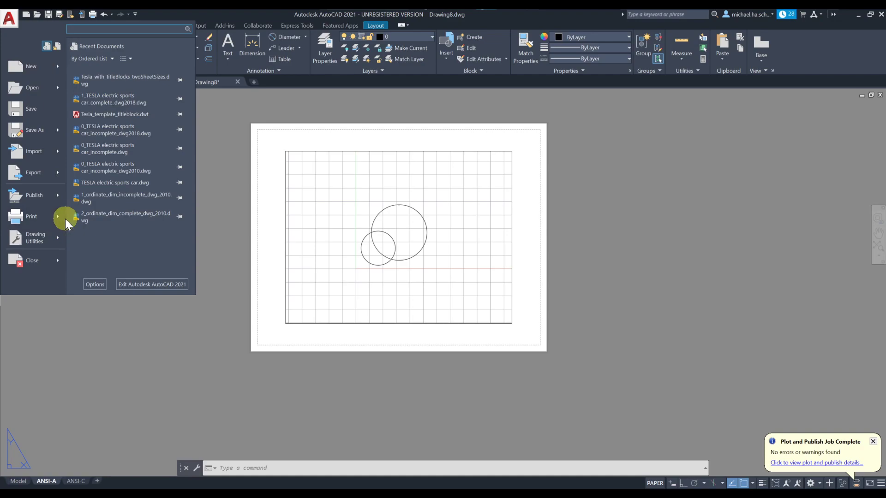
{"action": "mouse_move", "coordinate": [65, 219]}
{"action": "left_click", "coordinate": [102, 208]}
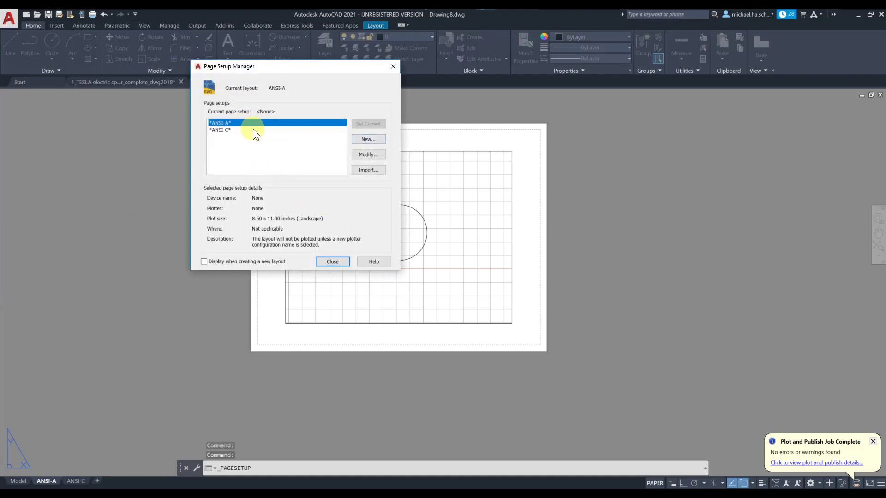
{"action": "left_click", "coordinate": [369, 154]}
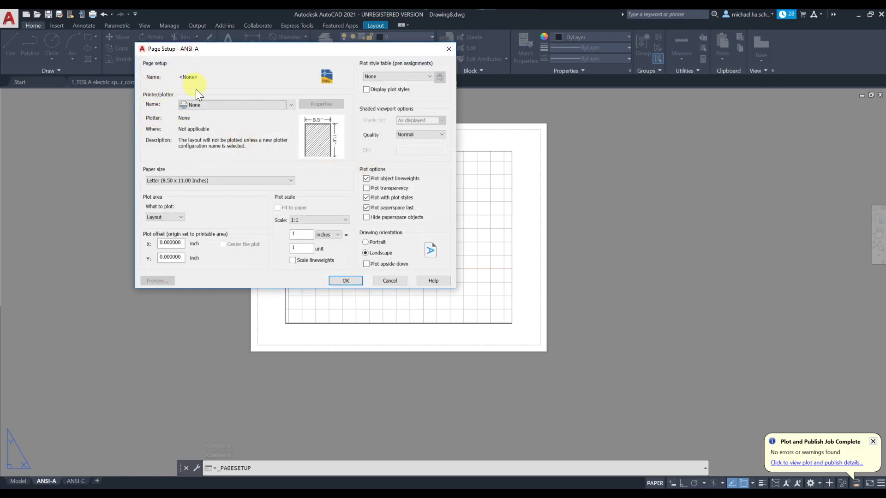
{"action": "left_click", "coordinate": [207, 107]}
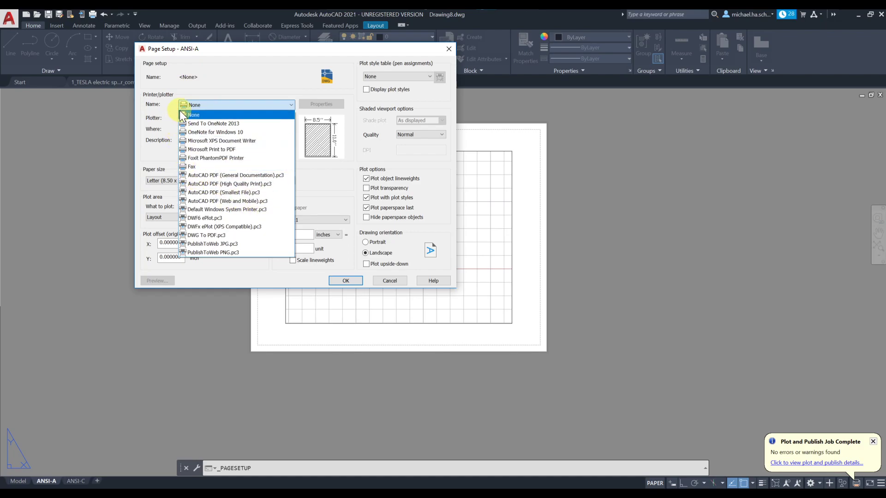
Step: Set ANSI-A to AutoCAD PDF (High Quality Print).pc3, ANSI A 11.00 x 8.50 inch paper, scale 1:1
{"action": "left_click", "coordinate": [270, 189]}
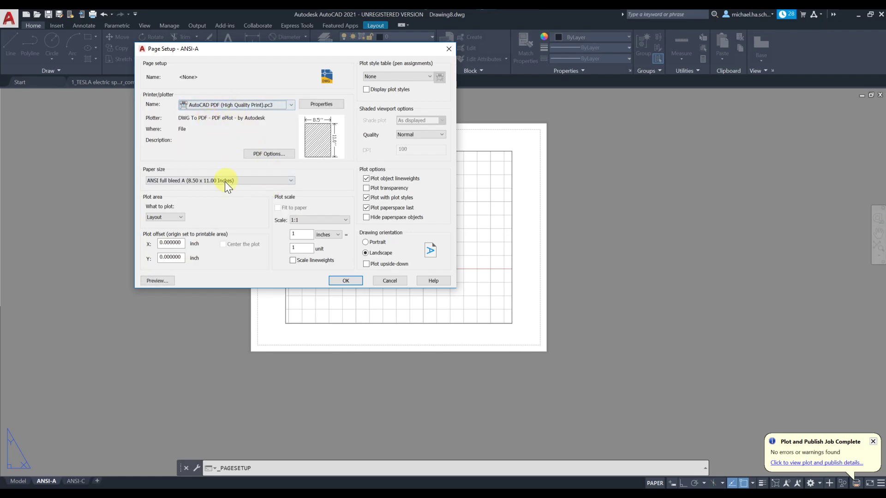
{"action": "left_click", "coordinate": [181, 182]}
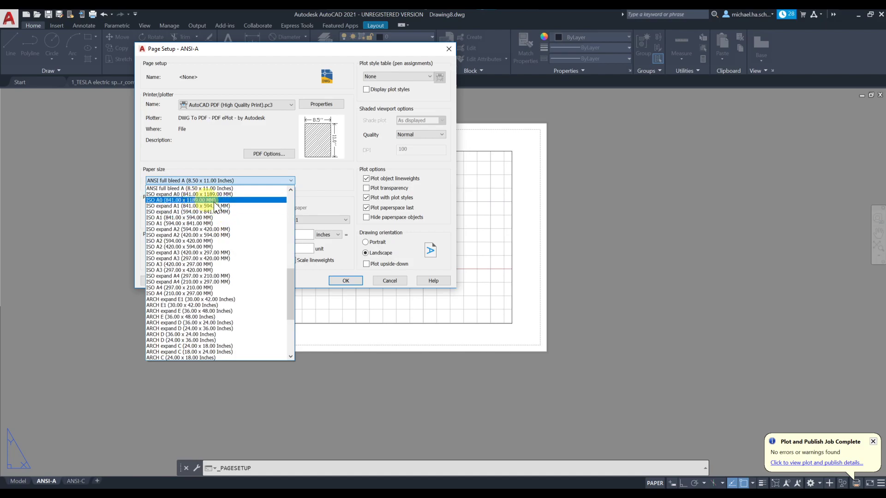
{"action": "scroll", "coordinate": [248, 209], "scroll_direction": "up", "scroll_amount": 1}
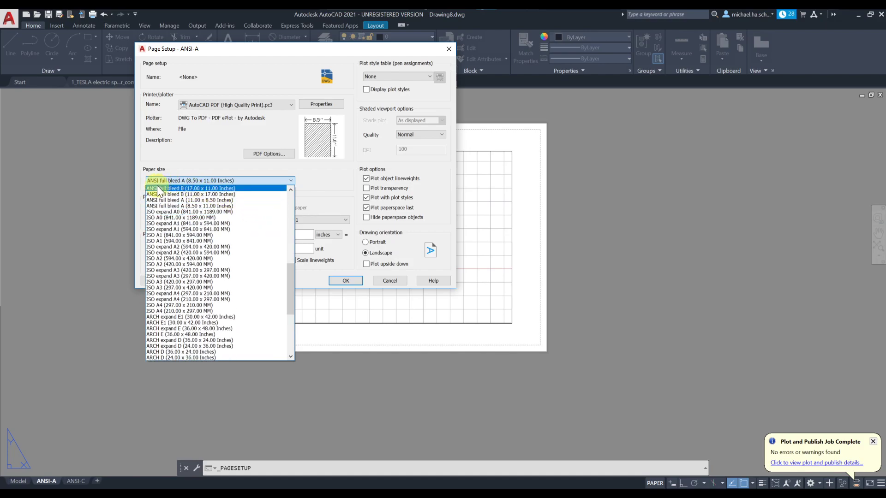
{"action": "scroll", "coordinate": [234, 218], "scroll_direction": "up", "scroll_amount": 5}
{"action": "scroll", "coordinate": [238, 223], "scroll_direction": "up", "scroll_amount": 9}
{"action": "scroll", "coordinate": [238, 222], "scroll_direction": "down", "scroll_amount": 4}
{"action": "scroll", "coordinate": [238, 223], "scroll_direction": "down", "scroll_amount": 3}
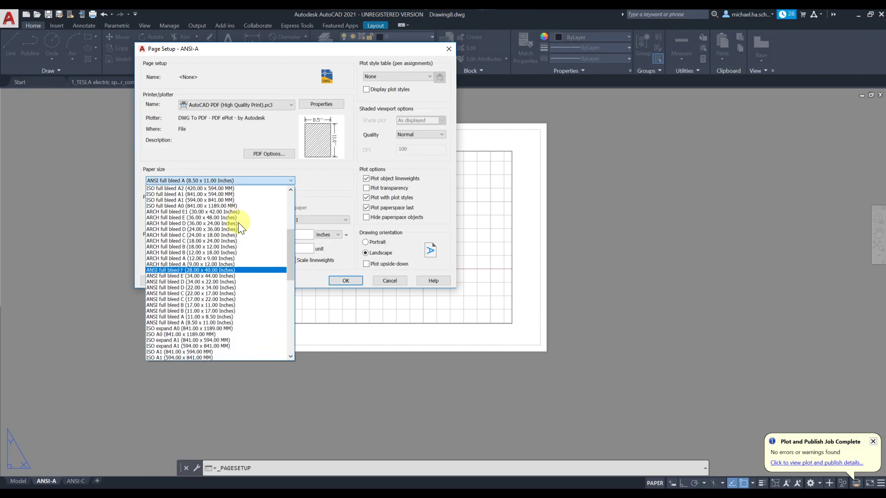
{"action": "scroll", "coordinate": [239, 226], "scroll_direction": "down", "scroll_amount": 2}
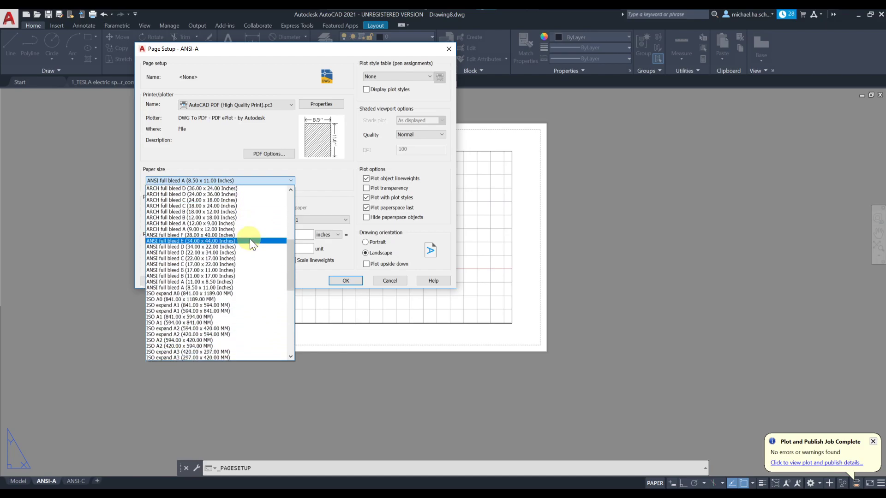
{"action": "left_click_drag", "start_coordinate": [286, 252], "coordinate": [290, 327]}
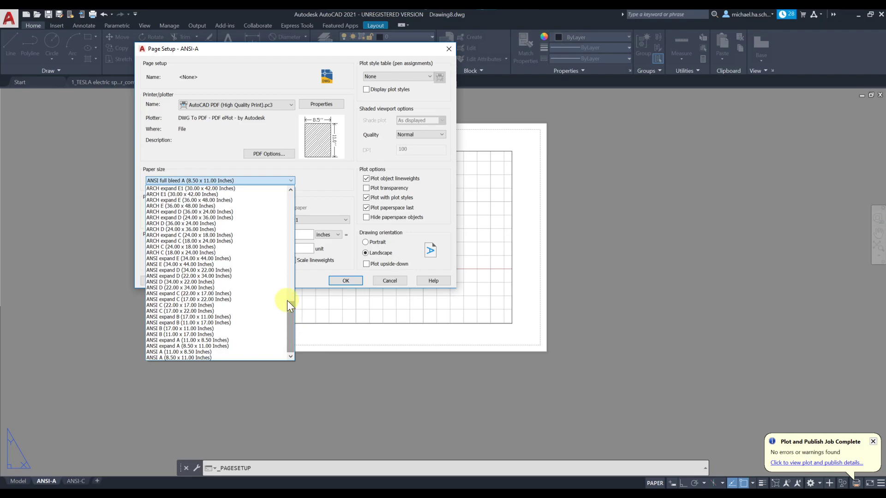
{"action": "left_click", "coordinate": [191, 352]}
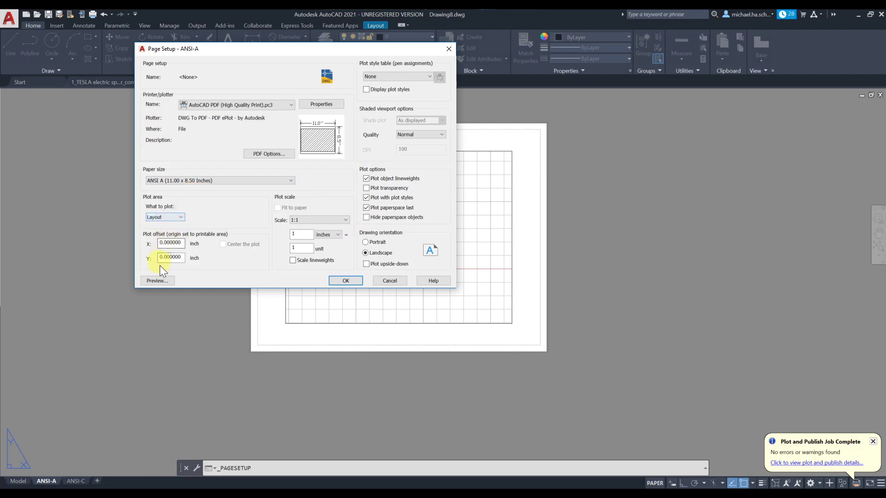
{"action": "left_click", "coordinate": [301, 220]}
{"action": "left_click", "coordinate": [300, 220]}
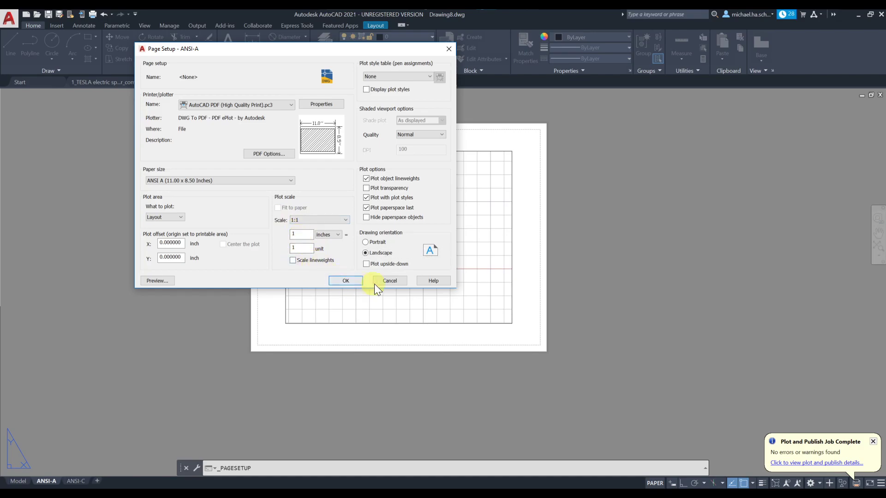
{"action": "left_click", "coordinate": [357, 280]}
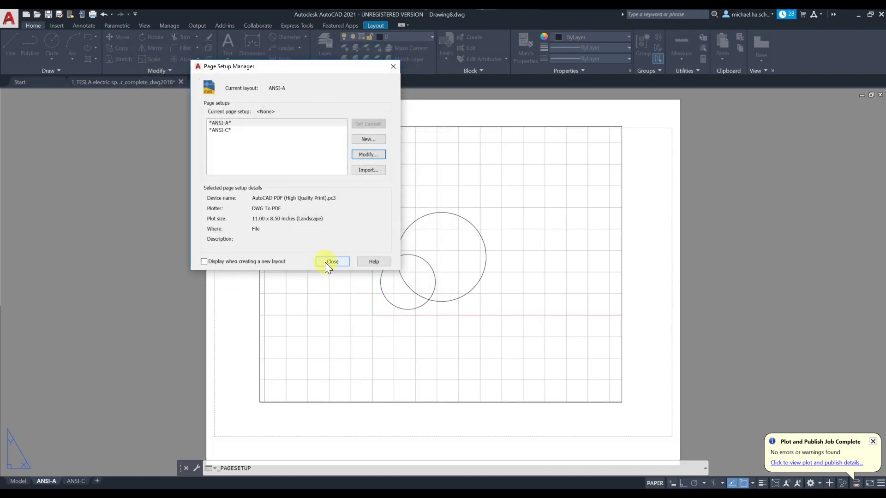
{"action": "left_click", "coordinate": [223, 129]}
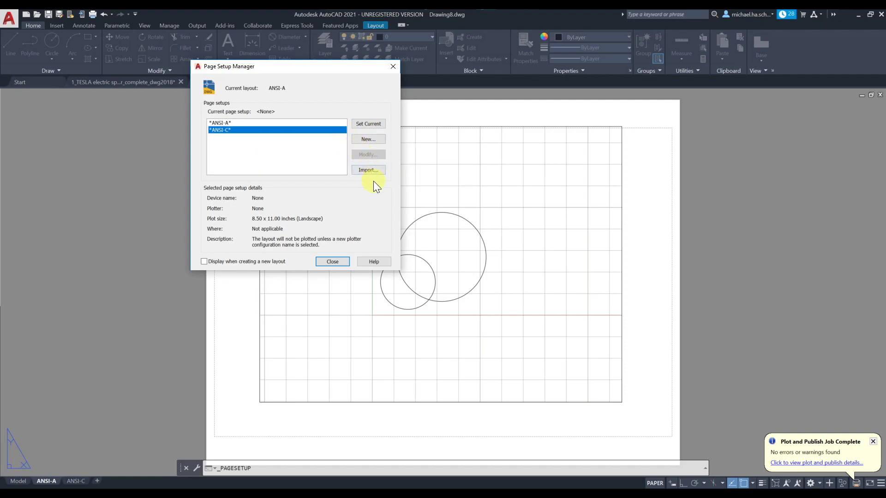
{"action": "left_click", "coordinate": [223, 122]}
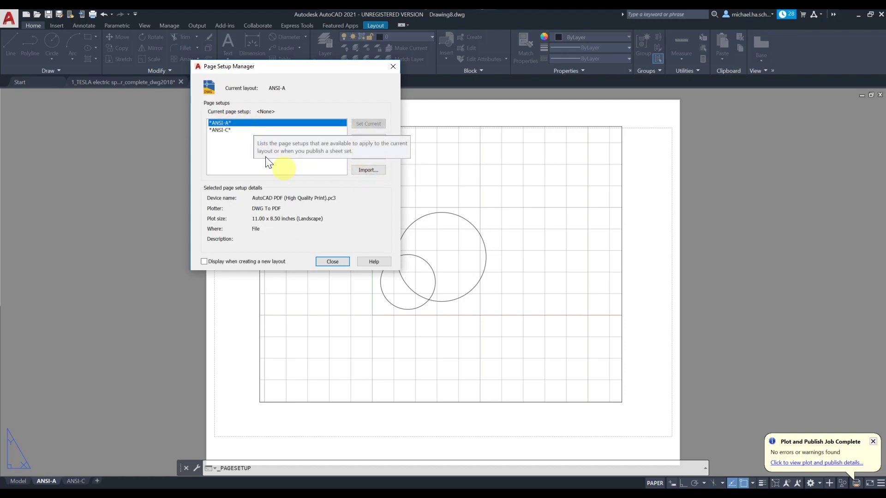
{"action": "left_click", "coordinate": [333, 261]}
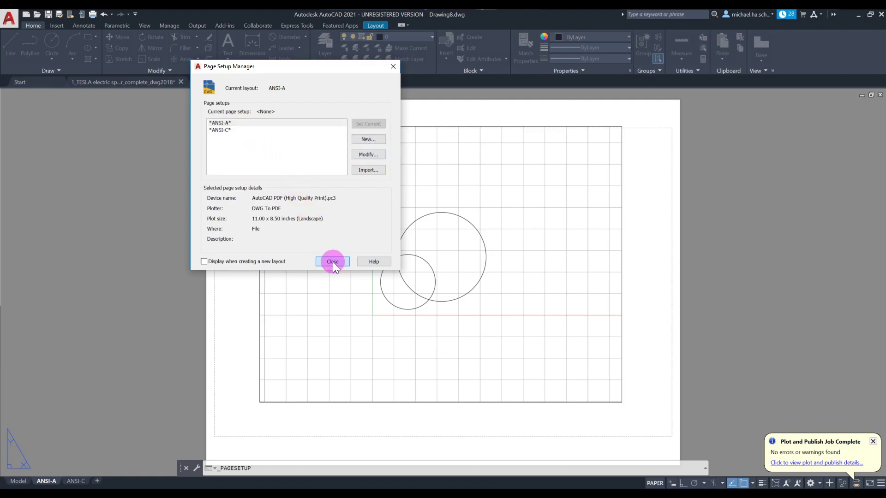
Step: Pull the ANSI-A viewport's upper-right corner down and left, inside the printable margin
{"action": "scroll", "coordinate": [294, 262], "scroll_direction": "down", "scroll_amount": 3}
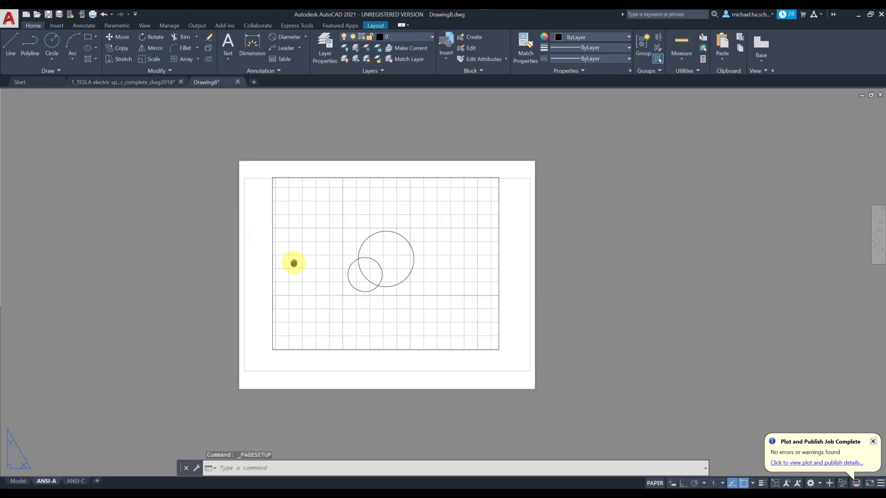
{"action": "middle_click_drag", "start_coordinate": [293, 261], "coordinate": [243, 250]}
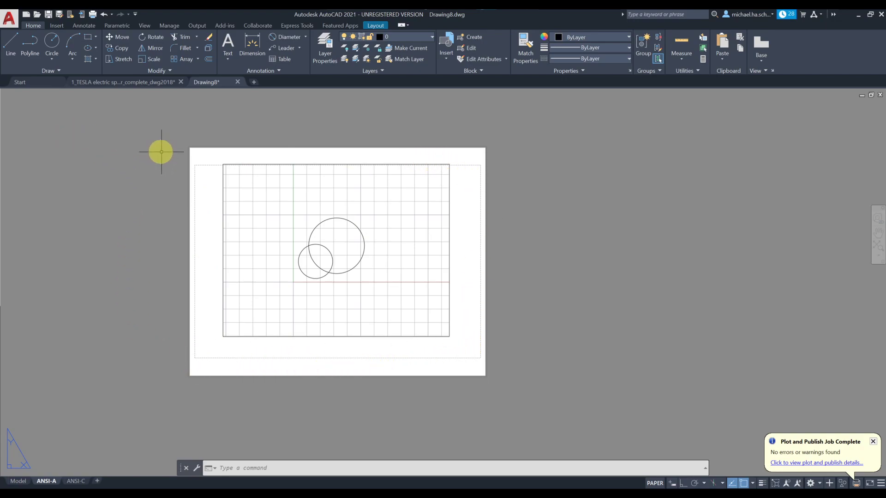
{"action": "left_click", "coordinate": [267, 337]}
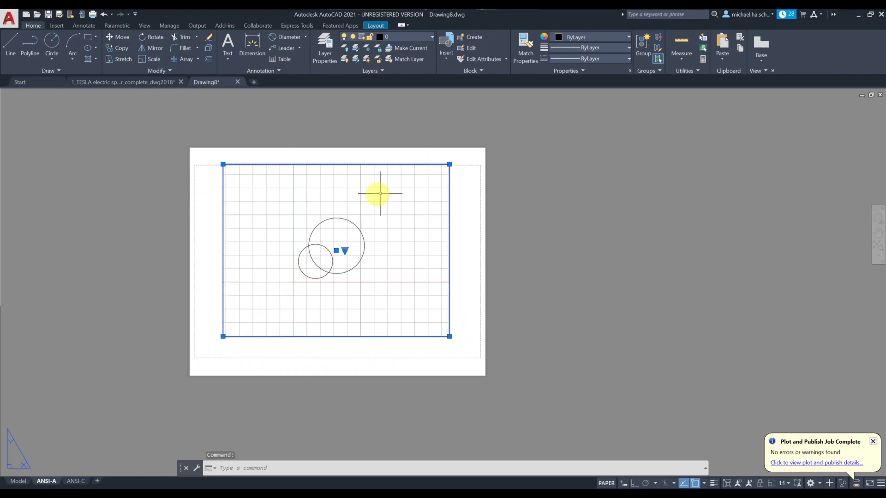
{"action": "left_click", "coordinate": [449, 163]}
{"action": "left_click", "coordinate": [431, 182]}
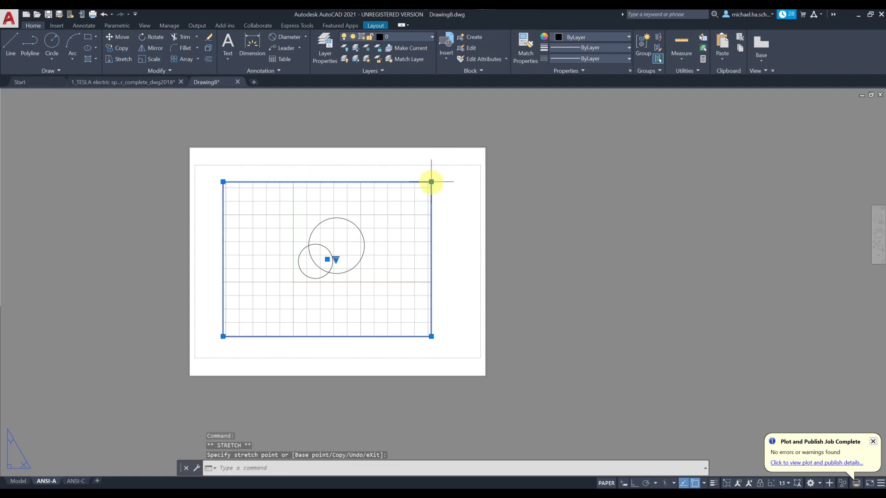
{"action": "key", "text": "Escape"}
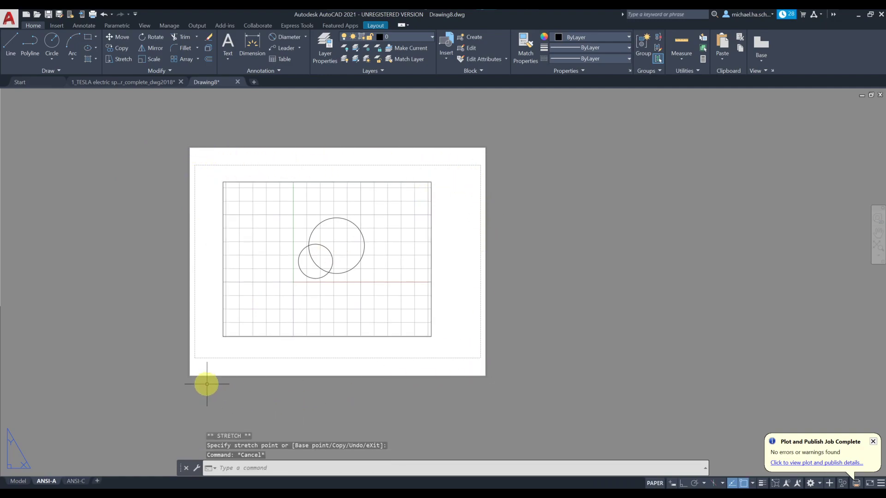
Step: Go to the ANSI-C layout and open its page setup for modification
{"action": "left_click", "coordinate": [74, 482]}
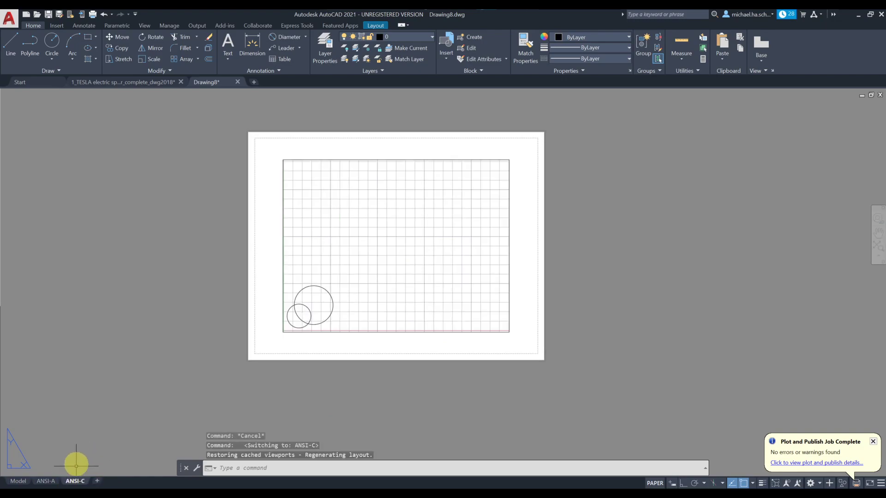
{"action": "right_click", "coordinate": [79, 481]}
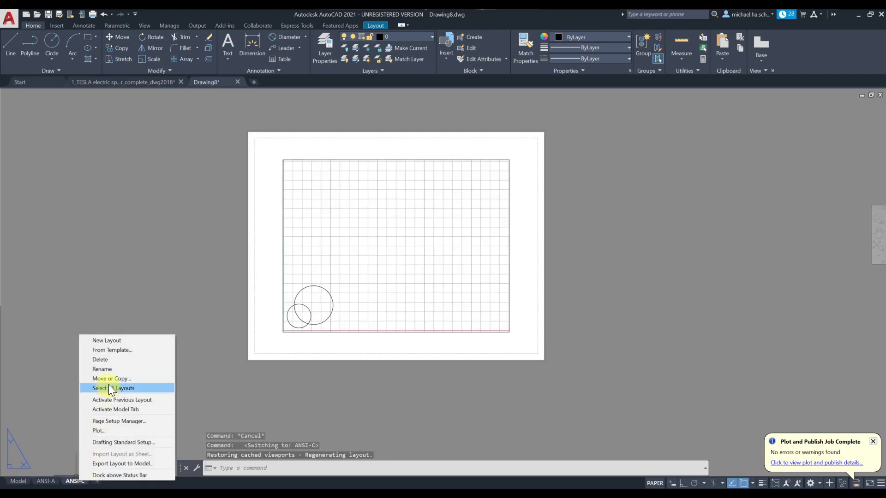
{"action": "left_click", "coordinate": [66, 372]}
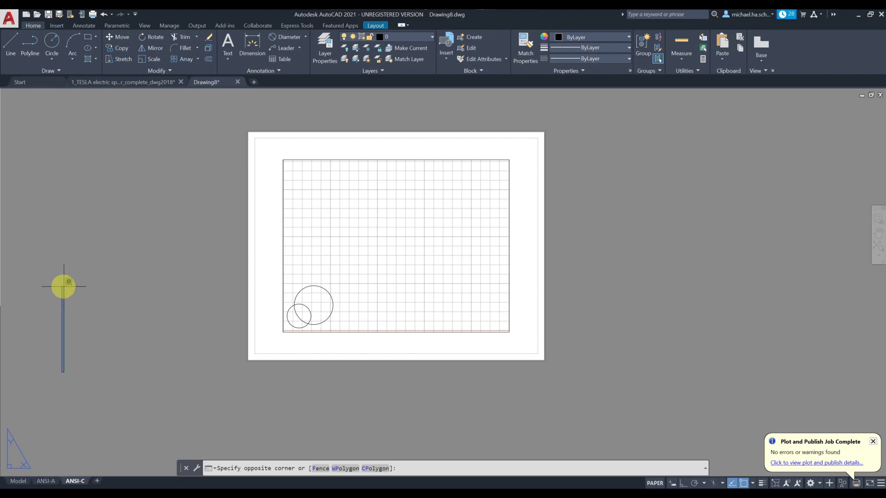
{"action": "left_click", "coordinate": [9, 17]}
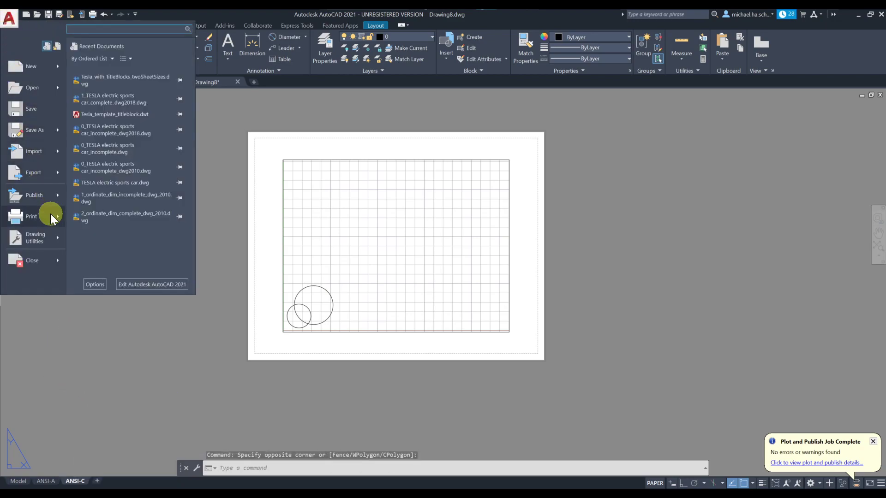
{"action": "mouse_move", "coordinate": [53, 219]}
{"action": "left_click", "coordinate": [115, 205]}
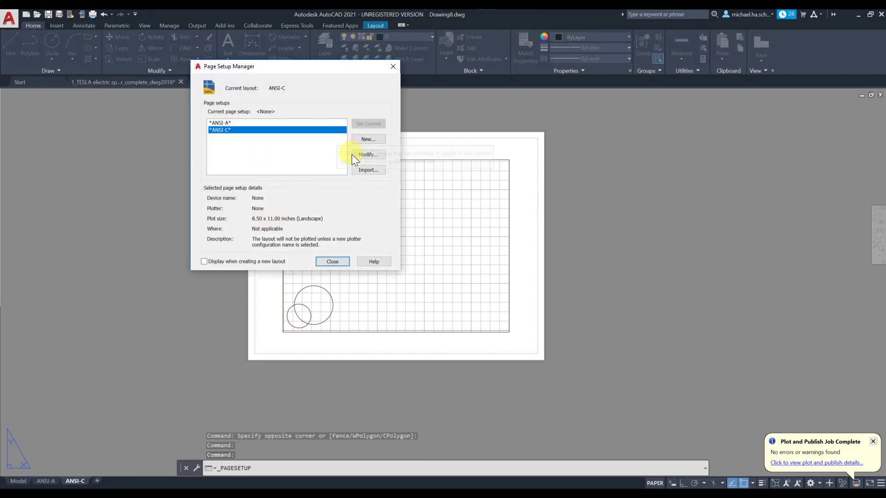
{"action": "left_click", "coordinate": [369, 155]}
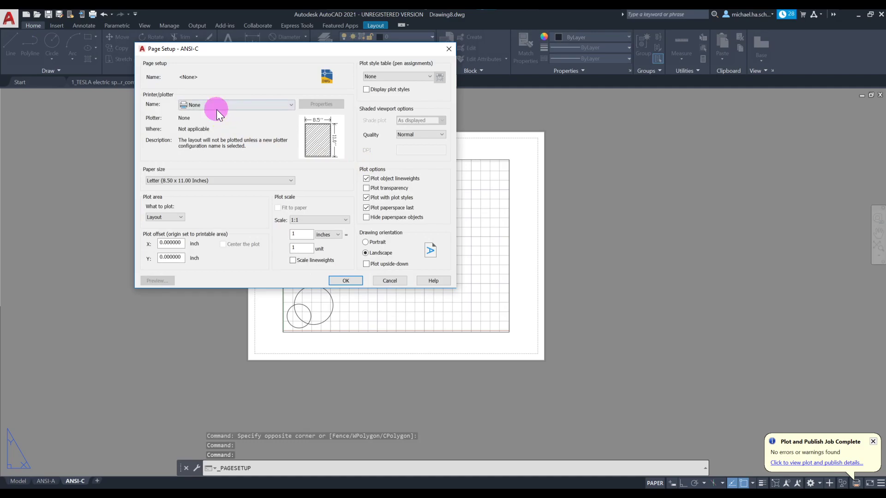
Step: Choose AutoCAD PDF (High Quality Print) with ANSI C 22.00 x 17.00 inch paper at 1:1
{"action": "left_click", "coordinate": [217, 109]}
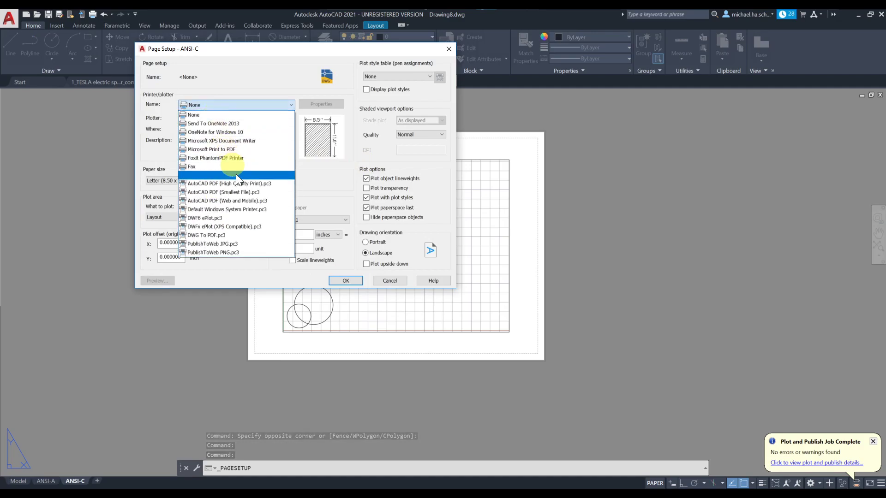
{"action": "left_click", "coordinate": [264, 184]}
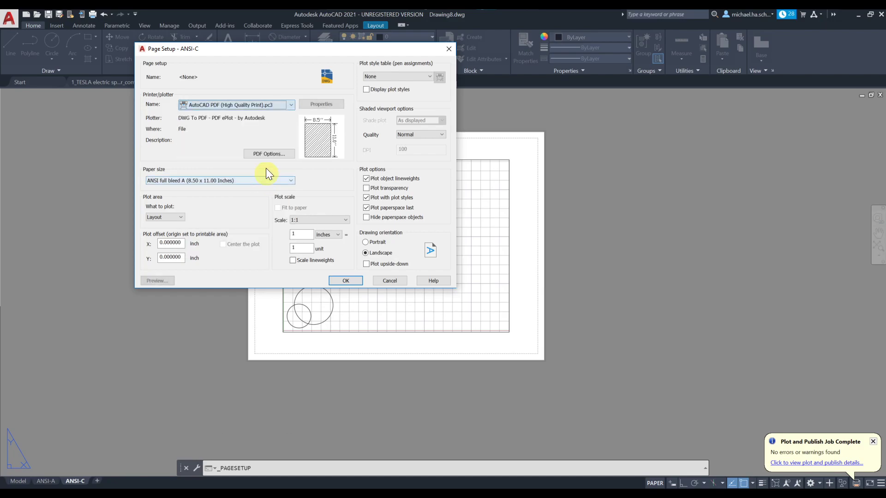
{"action": "left_click", "coordinate": [218, 180]}
{"action": "scroll", "coordinate": [291, 323], "scroll_direction": "down", "scroll_amount": 3}
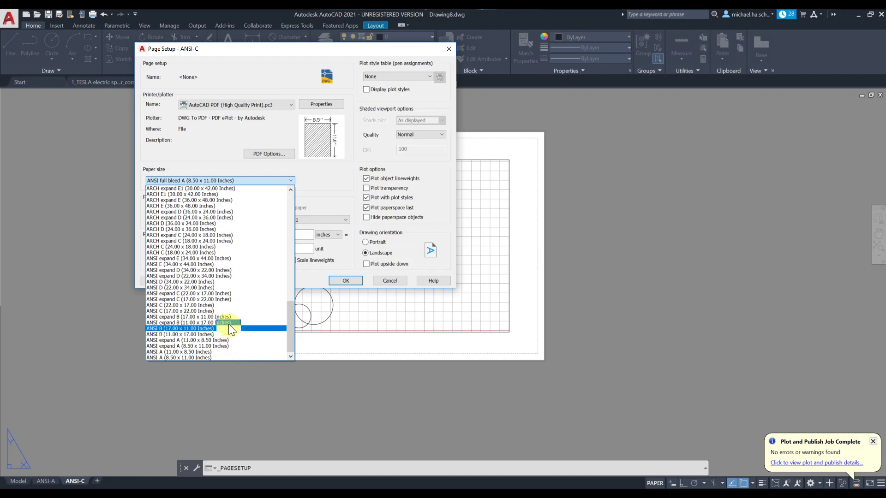
{"action": "left_click", "coordinate": [230, 305]}
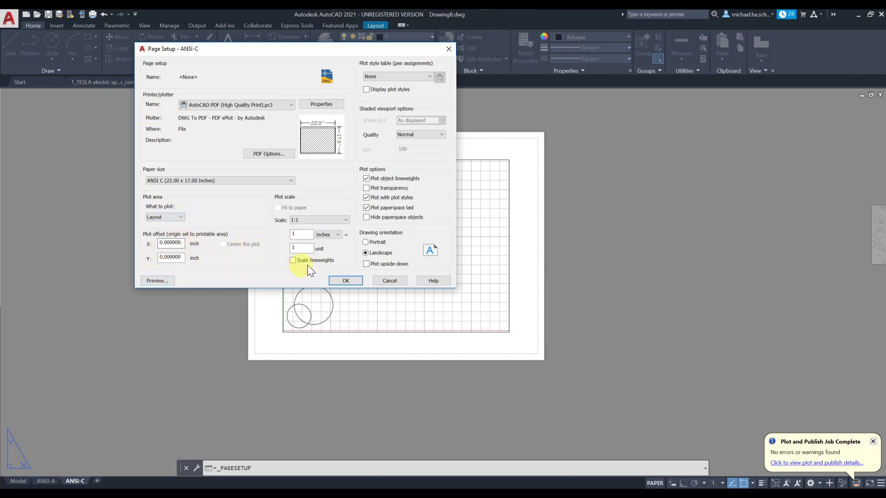
{"action": "left_click", "coordinate": [312, 222]}
{"action": "left_click", "coordinate": [312, 220]}
{"action": "left_click", "coordinate": [348, 279]}
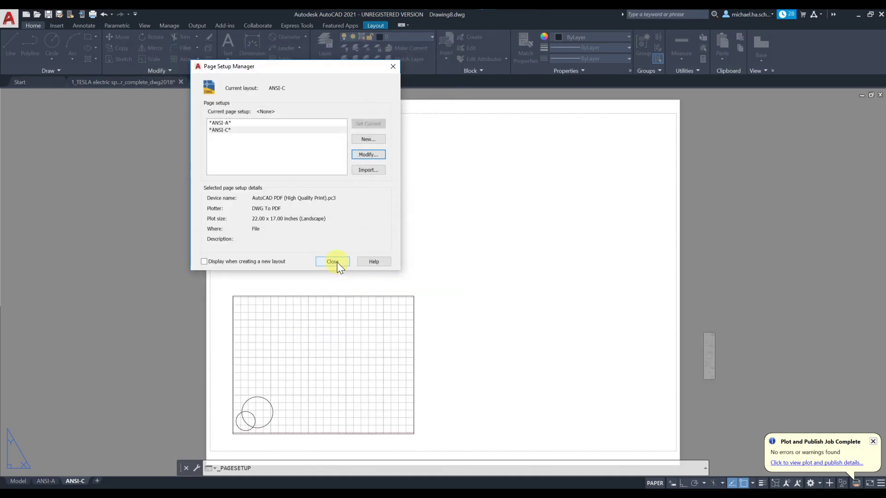
{"action": "left_click", "coordinate": [337, 262]}
Step: Move the ANSI-C viewport up and right toward the sheet's middle, then return to ANSI-A
{"action": "middle_click_drag", "start_coordinate": [410, 317], "coordinate": [350, 280]}
{"action": "scroll", "coordinate": [350, 280], "scroll_direction": "down", "scroll_amount": 2}
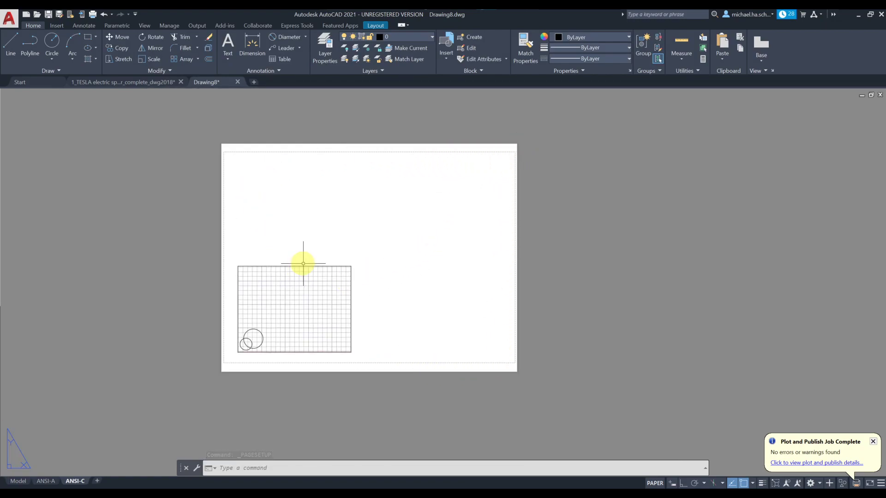
{"action": "left_click", "coordinate": [118, 39]}
{"action": "left_click", "coordinate": [340, 237]}
{"action": "left_click", "coordinate": [334, 286]}
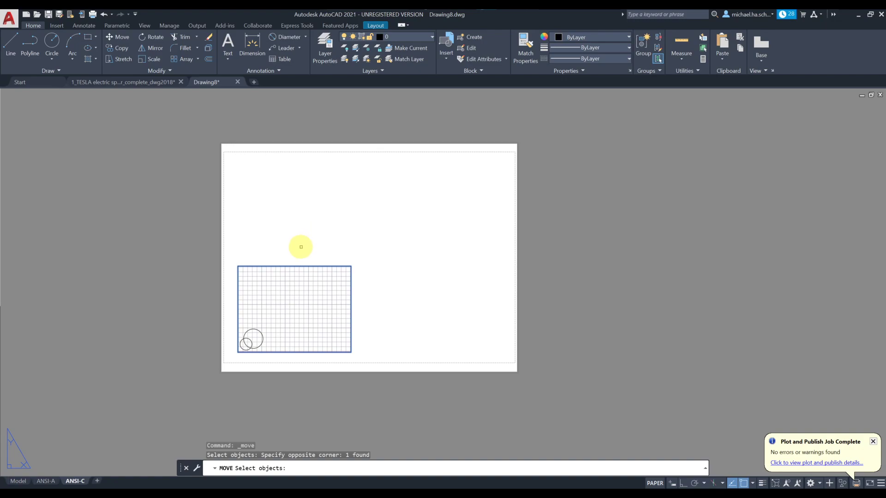
{"action": "key", "text": "Return"}
{"action": "left_click", "coordinate": [375, 306]}
{"action": "left_click", "coordinate": [442, 253]}
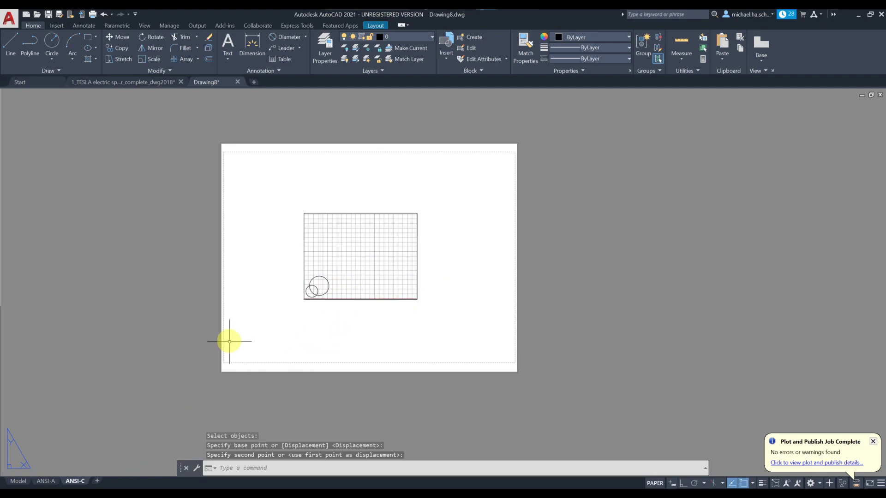
{"action": "left_click", "coordinate": [45, 481]}
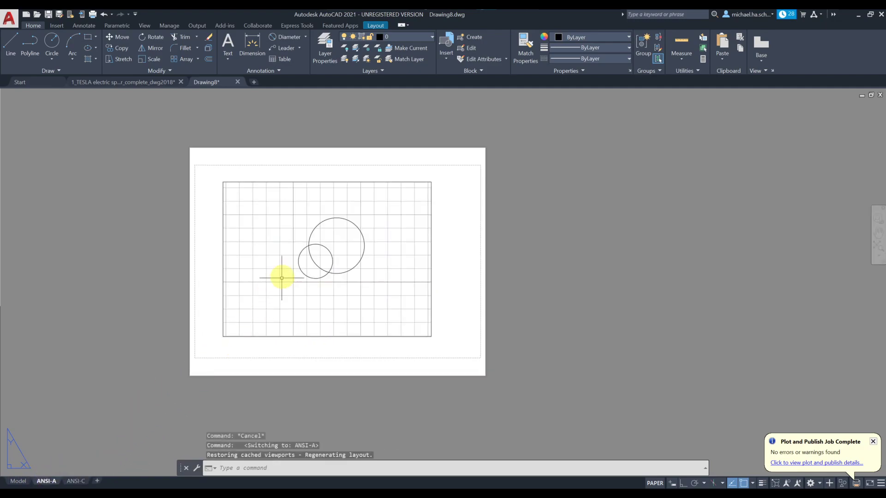
Step: Raise the ANSI-A viewport's bottom-right corner so the viewport crops the circles' lower parts
{"action": "scroll", "coordinate": [249, 286], "scroll_direction": "up", "scroll_amount": 2}
{"action": "middle_click_drag", "start_coordinate": [253, 291], "coordinate": [184, 317]}
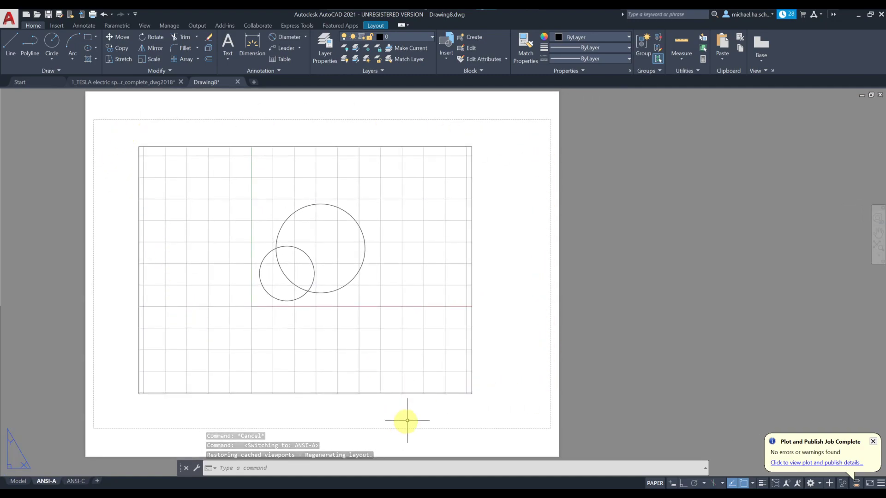
{"action": "middle_click_drag", "start_coordinate": [406, 393], "coordinate": [411, 372]}
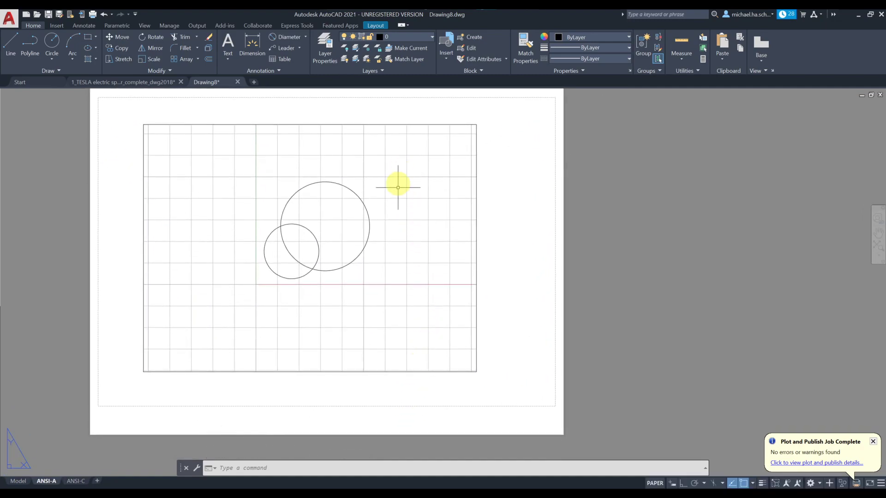
{"action": "left_click", "coordinate": [400, 373]}
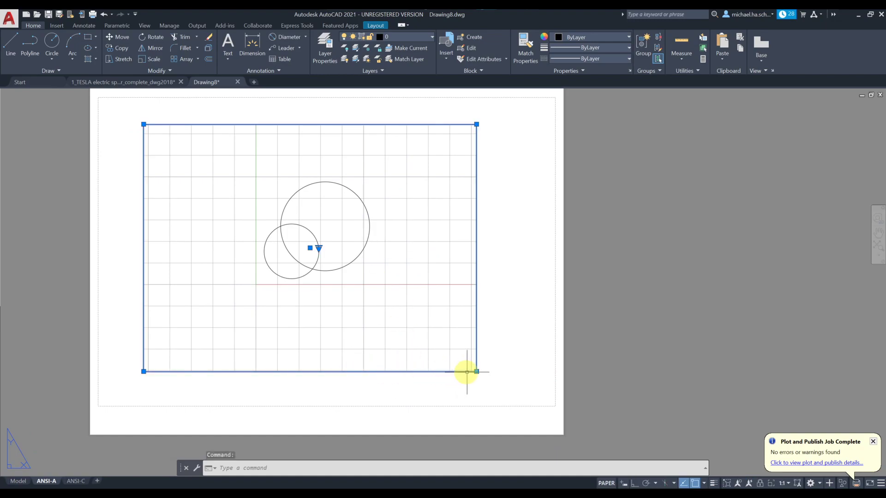
{"action": "left_click", "coordinate": [477, 372]}
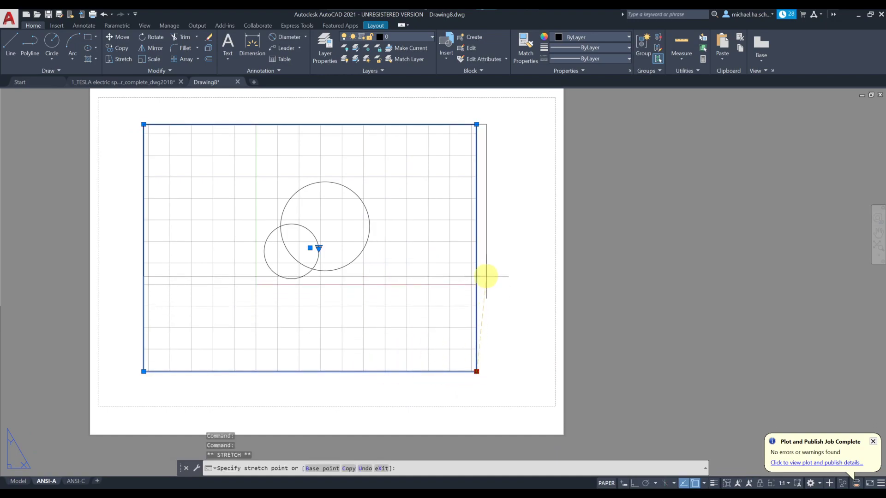
{"action": "left_click", "coordinate": [486, 276]}
{"action": "key", "text": "Escape"}
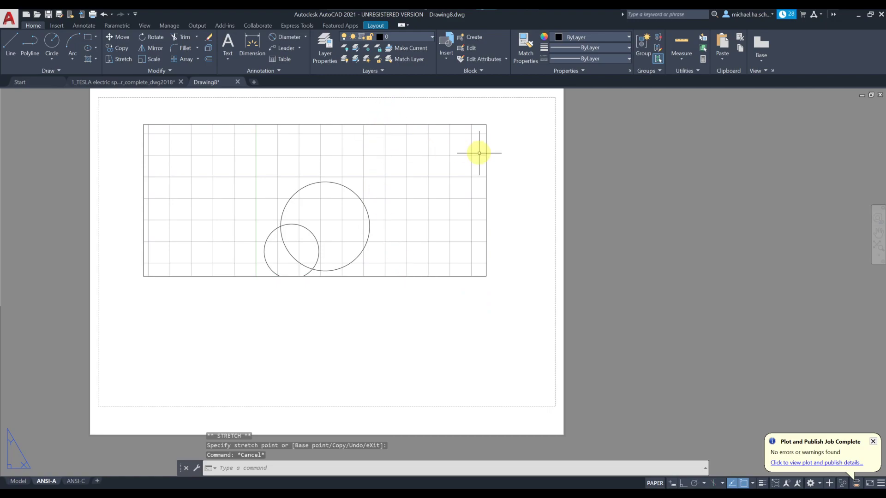
{"action": "middle_click_drag", "start_coordinate": [480, 150], "coordinate": [508, 158]}
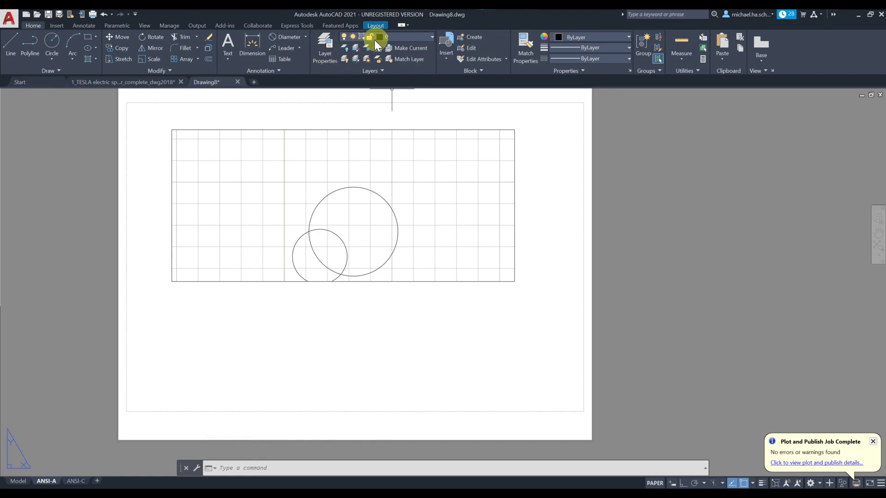
Step: In Layer Properties, create a new layer Border_TB with grey colour 251
{"action": "left_click", "coordinate": [337, 54]}
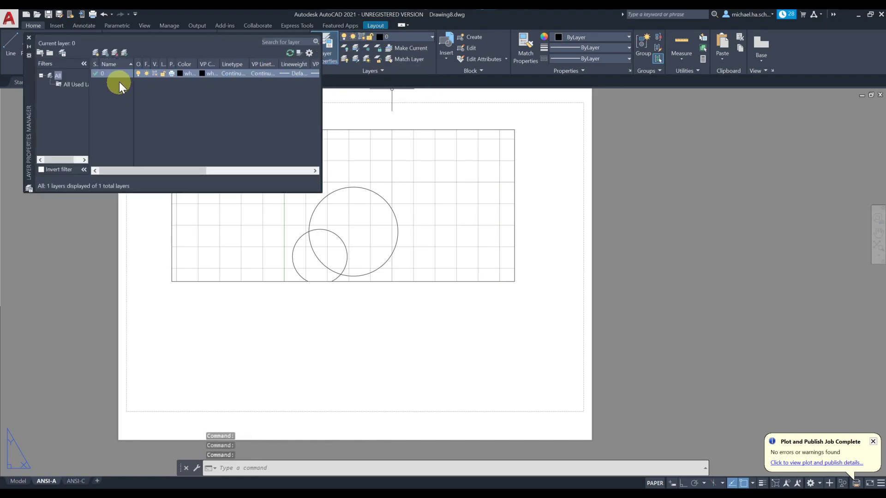
{"action": "left_click", "coordinate": [96, 52]}
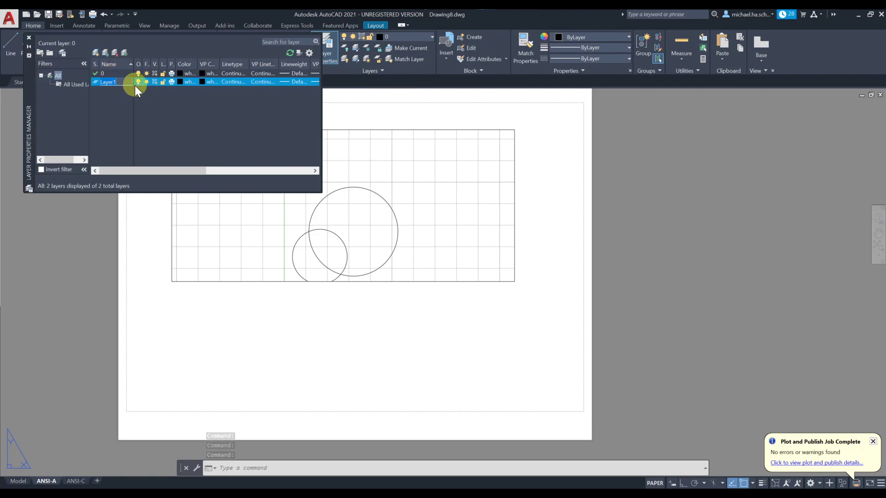
{"action": "type", "text": "Border_TB"}
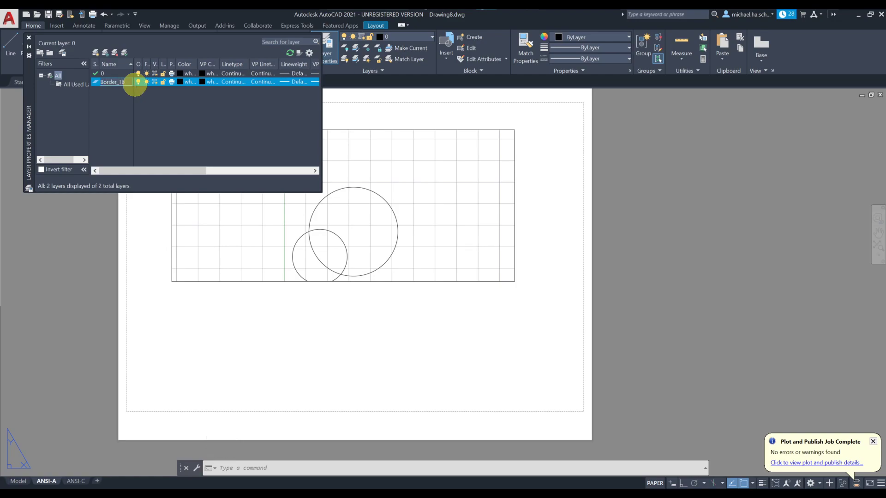
{"action": "key", "text": "Return"}
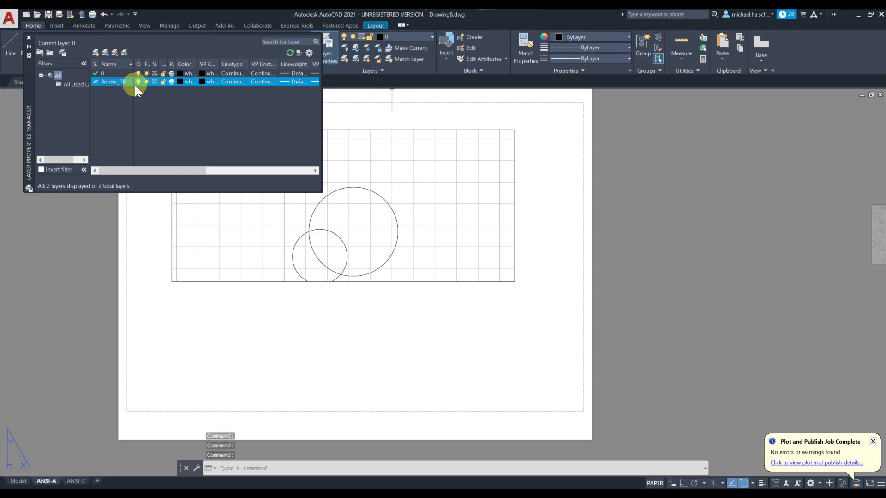
{"action": "left_click", "coordinate": [180, 82]}
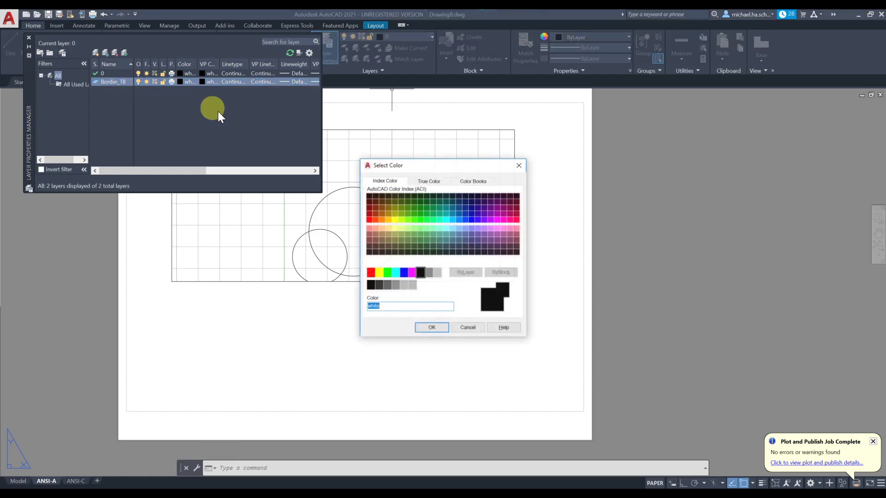
{"action": "left_click", "coordinate": [376, 285]}
{"action": "left_click", "coordinate": [431, 327]}
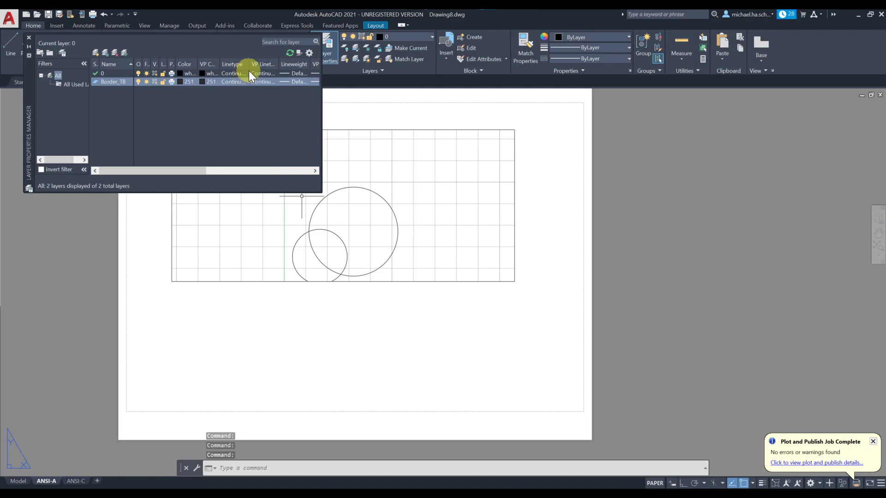
Step: Keep Border_TB's linetype Continuous and set its lineweight to 0.50 mm
{"action": "left_click", "coordinate": [264, 81]}
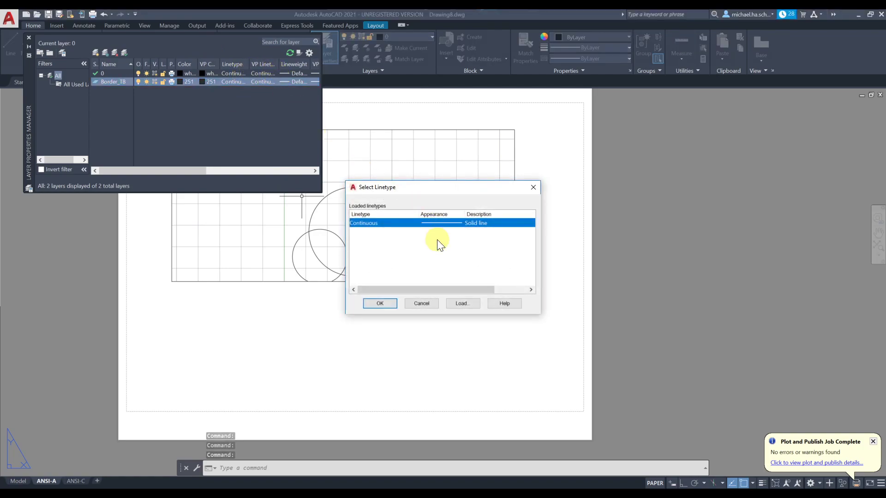
{"action": "left_click", "coordinate": [421, 303]}
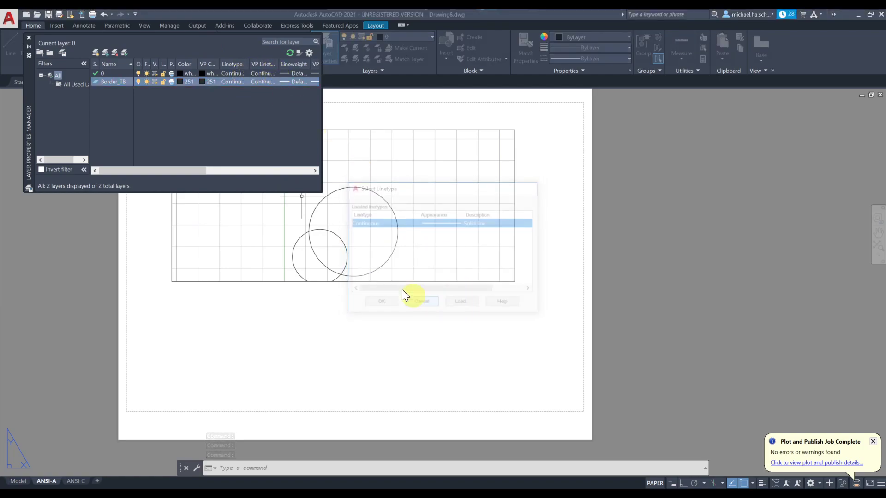
{"action": "left_click", "coordinate": [290, 81]}
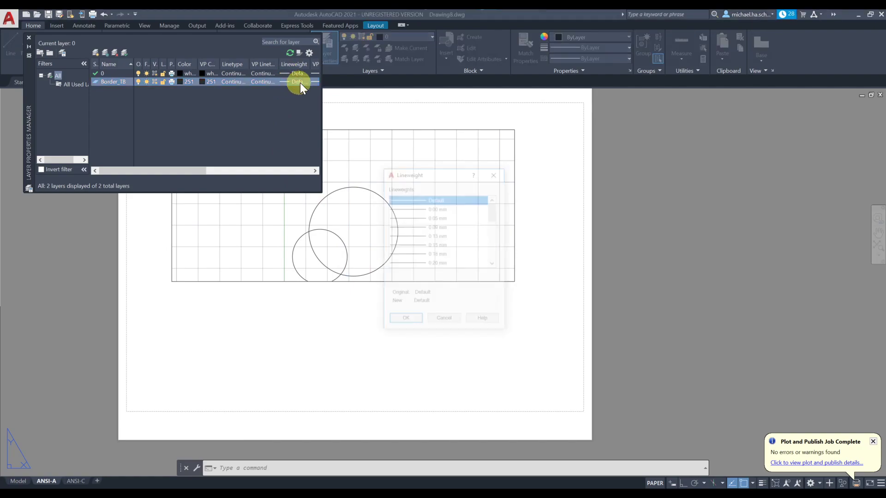
{"action": "left_click", "coordinate": [492, 263]}
{"action": "left_click", "coordinate": [493, 263]}
{"action": "left_click", "coordinate": [493, 263]}
{"action": "left_click", "coordinate": [435, 262]}
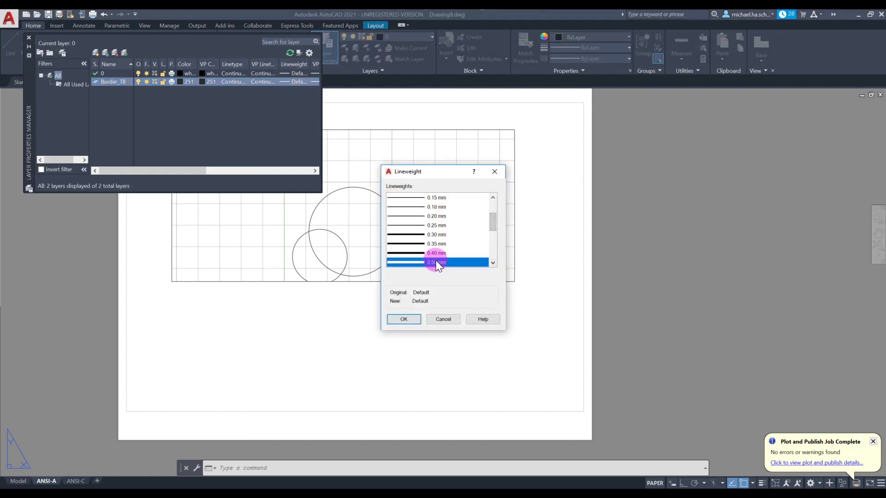
{"action": "left_click", "coordinate": [405, 319]}
Step: Set layer 0's lineweight to 0.50 mm
{"action": "left_click", "coordinate": [288, 73]}
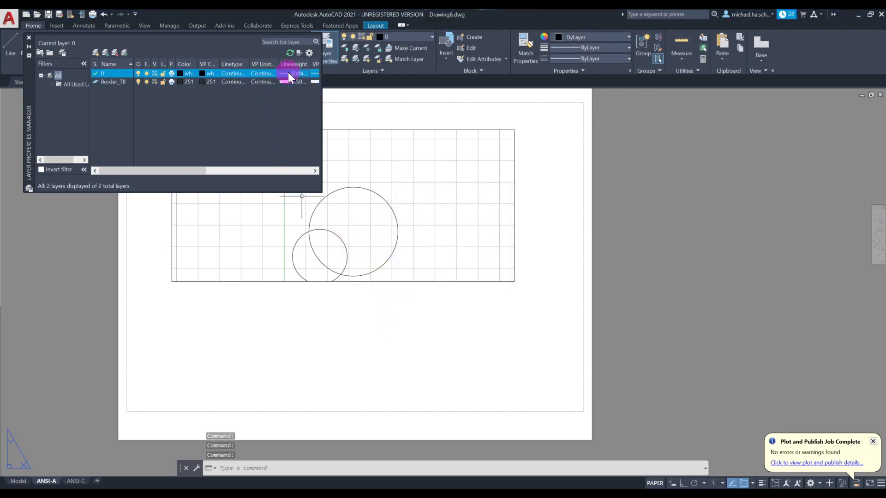
{"action": "left_click", "coordinate": [492, 225]}
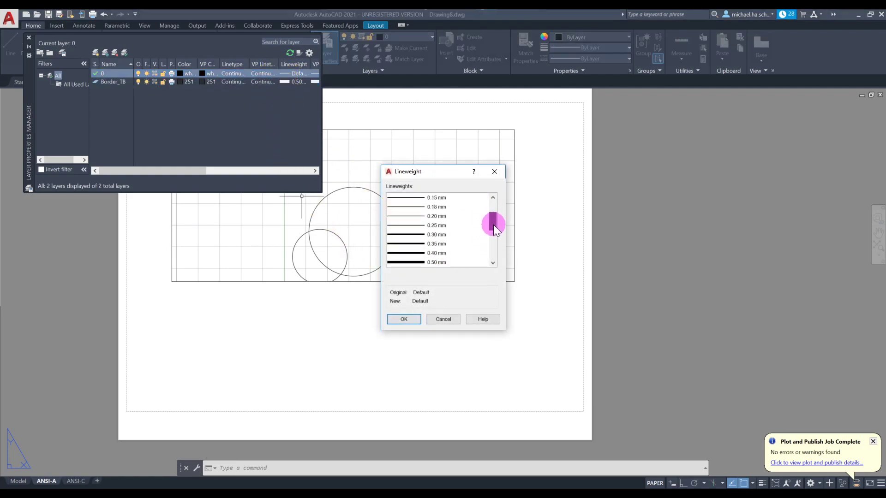
{"action": "left_click", "coordinate": [433, 234]}
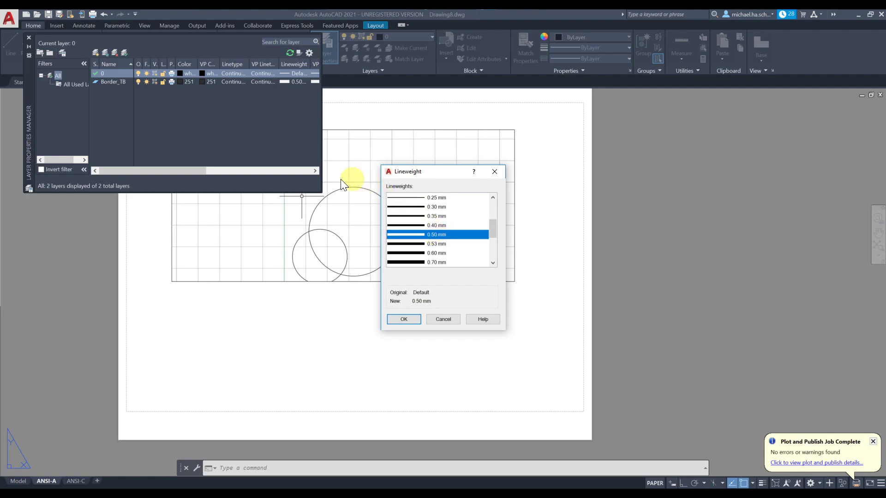
{"action": "left_click", "coordinate": [404, 319]}
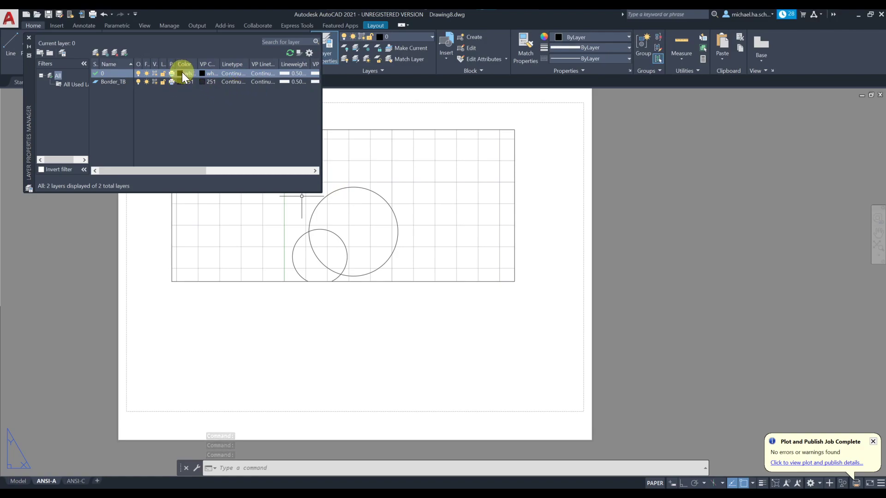
Step: Close the layer manager and make Border_TB the current layer
{"action": "left_click", "coordinate": [28, 38]}
{"action": "left_click", "coordinate": [403, 38]}
{"action": "left_click", "coordinate": [399, 50]}
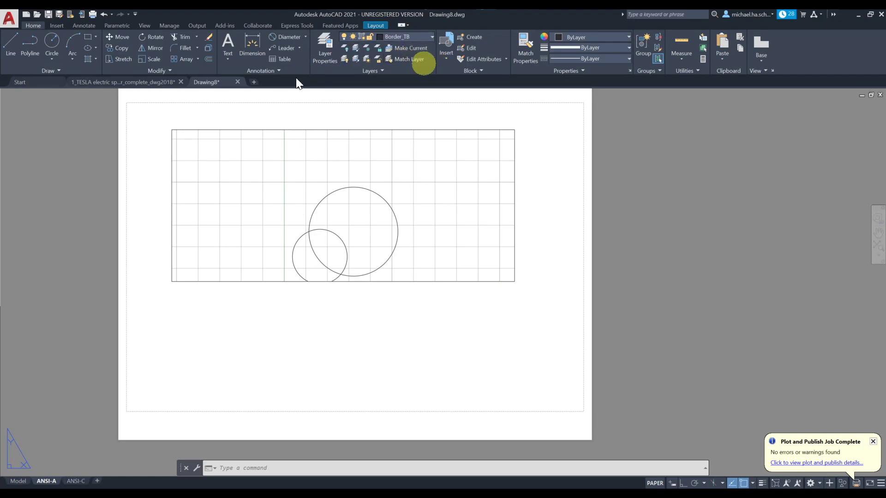
Step: Draw the border rectangle from the sheet's lower-right corner to its upper-left corner
{"action": "left_click", "coordinate": [87, 37]}
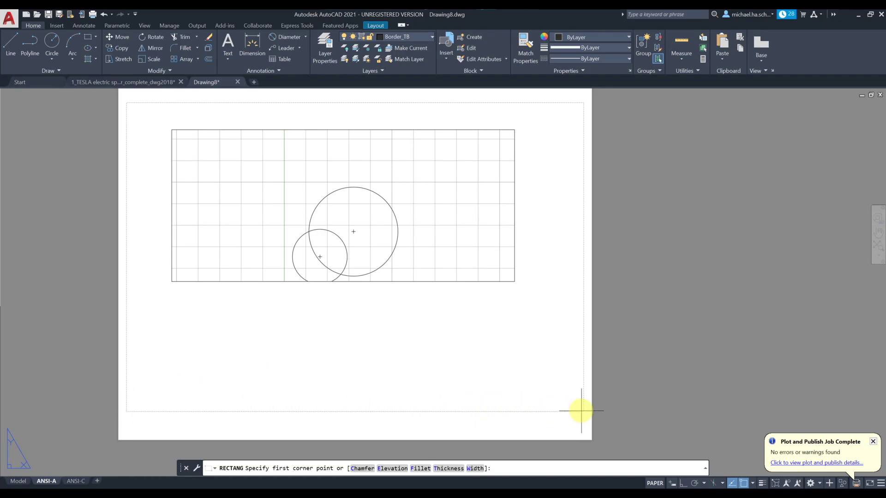
{"action": "scroll", "coordinate": [580, 408], "scroll_direction": "up", "scroll_amount": 2}
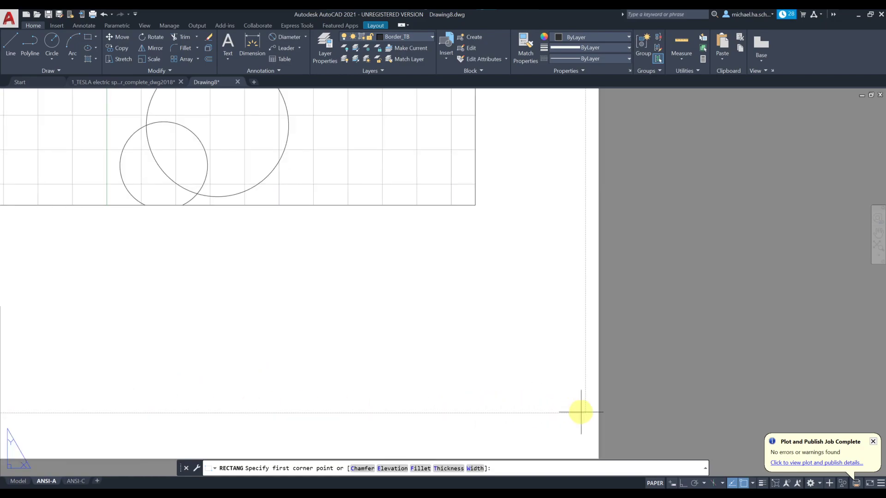
{"action": "left_click", "coordinate": [581, 409]}
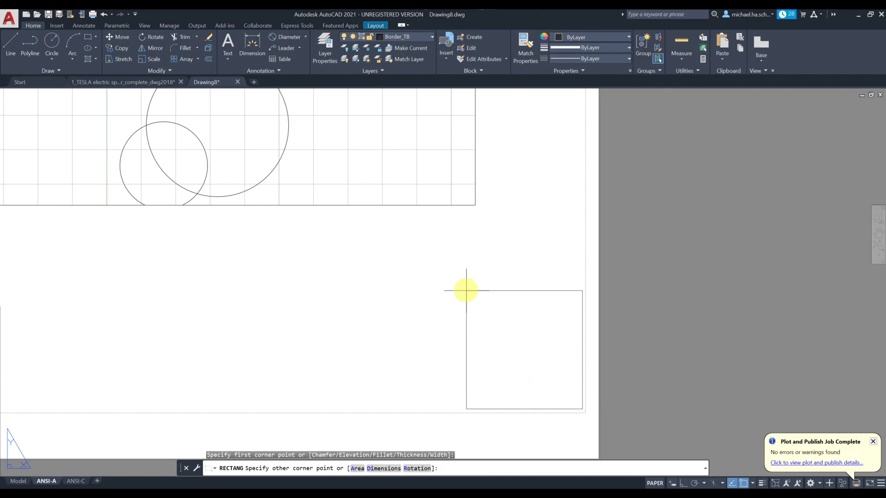
{"action": "scroll", "coordinate": [465, 293], "scroll_direction": "down", "scroll_amount": 2}
{"action": "scroll", "coordinate": [244, 167], "scroll_direction": "up", "scroll_amount": 5}
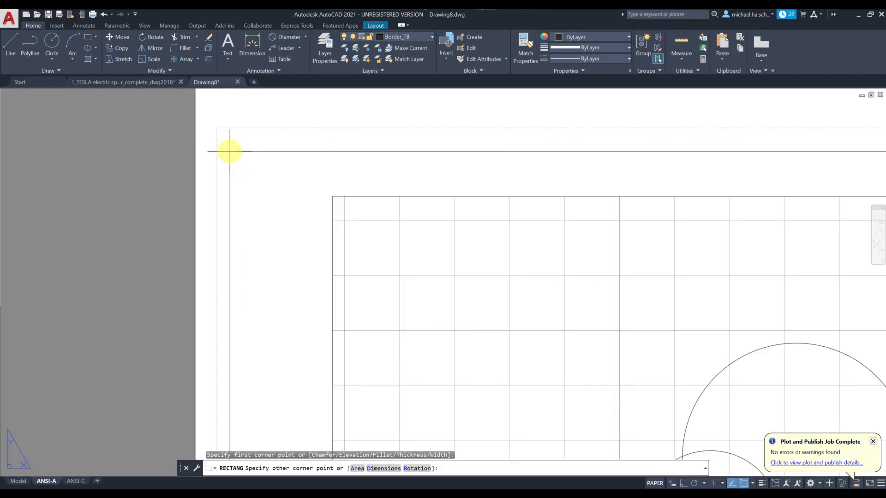
{"action": "left_click", "coordinate": [220, 131]}
{"action": "scroll", "coordinate": [317, 196], "scroll_direction": "down", "scroll_amount": 5}
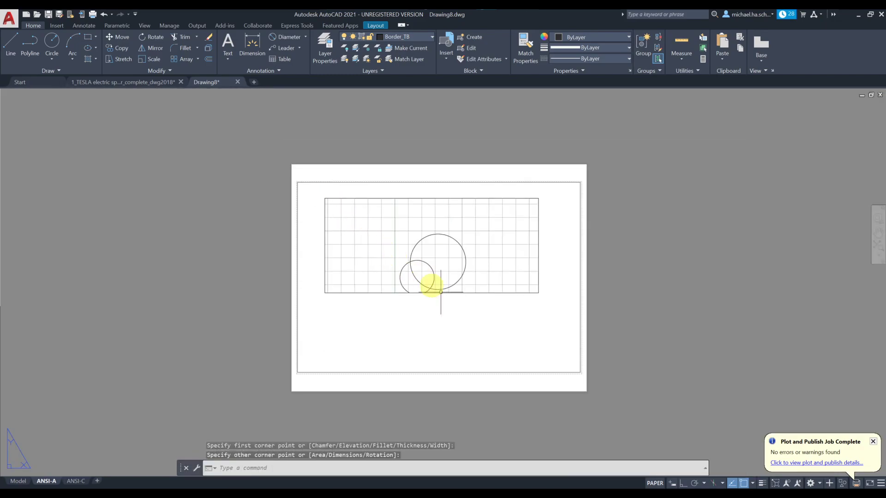
Step: Turn on lineweight display so the border shows as a thick line
{"action": "middle_click_drag", "start_coordinate": [568, 365], "coordinate": [539, 355]}
{"action": "scroll", "coordinate": [538, 356], "scroll_direction": "up", "scroll_amount": 4}
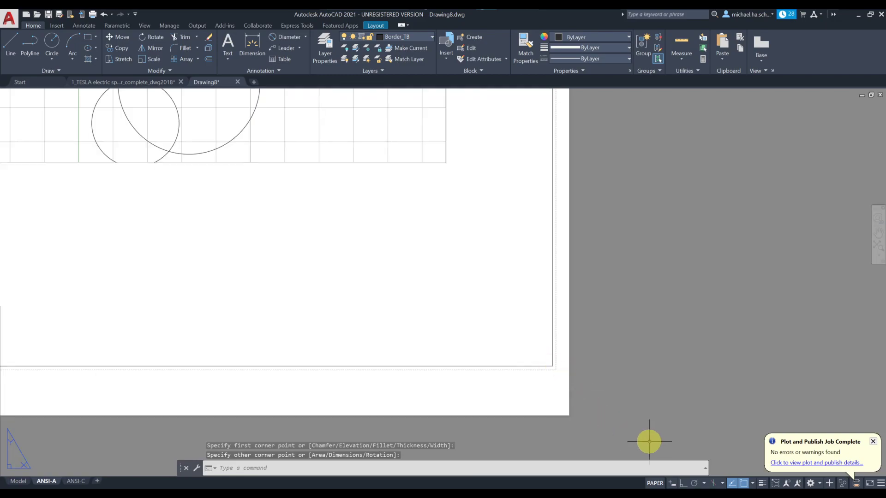
{"action": "left_click", "coordinate": [762, 483]}
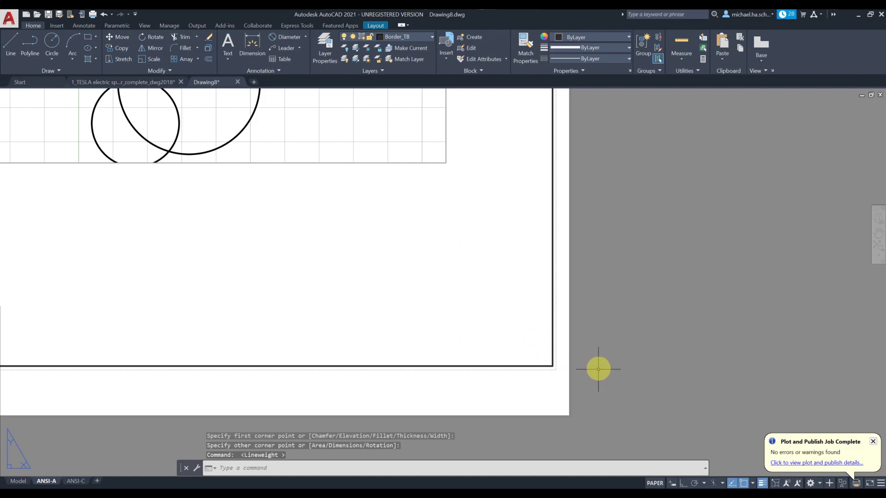
Step: Draw a 4 x 1 title block rectangle from the border's lower-right corner using @-4,1
{"action": "left_click", "coordinate": [86, 36]}
{"action": "left_click", "coordinate": [549, 365]}
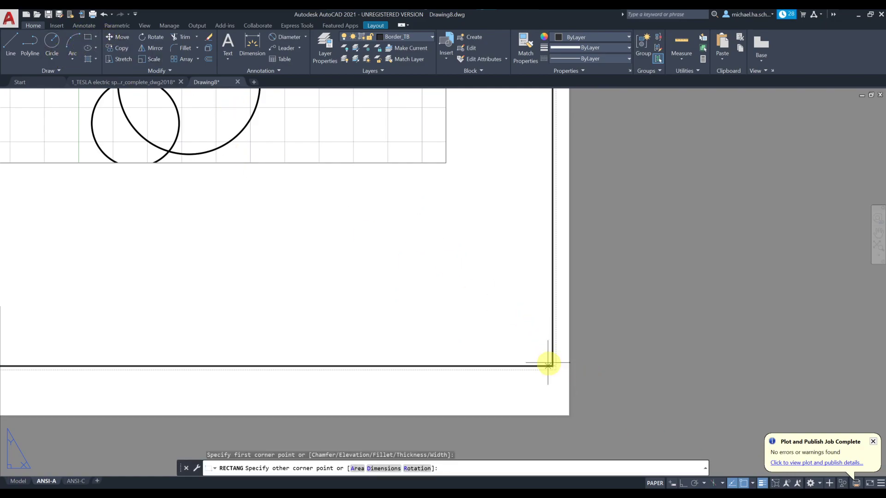
{"action": "scroll", "coordinate": [165, 247], "scroll_direction": "down", "scroll_amount": 2}
{"action": "middle_click_drag", "start_coordinate": [166, 247], "coordinate": [318, 272]}
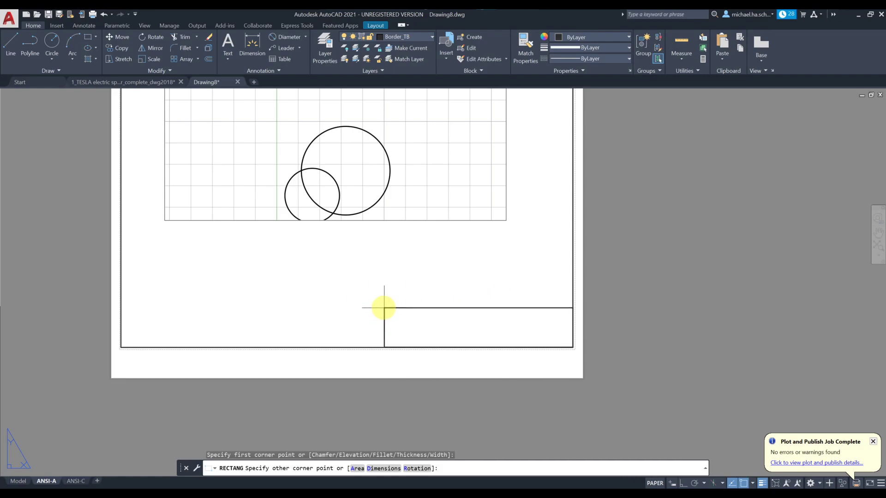
{"action": "type", "text": "@-4,1"}
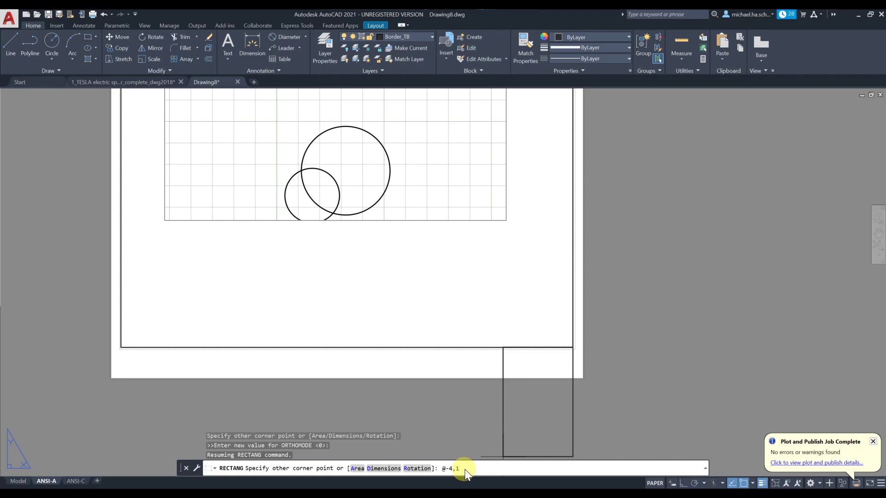
{"action": "key", "text": "Return"}
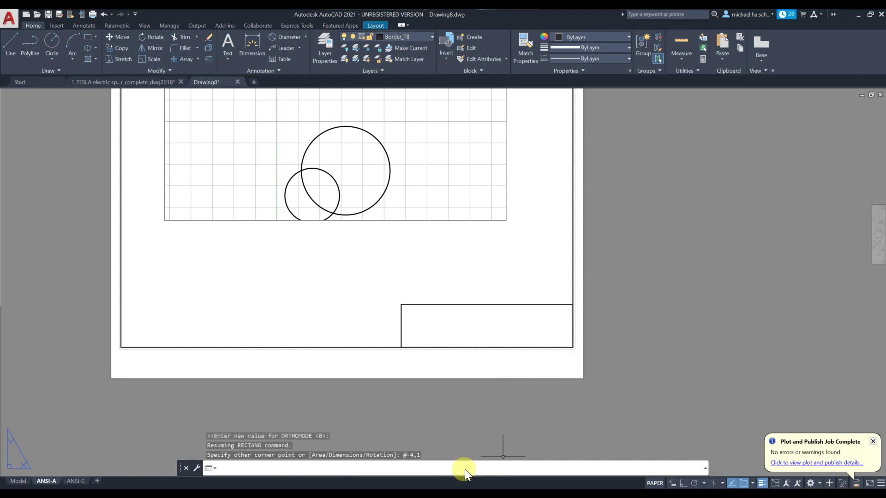
{"action": "scroll", "coordinate": [548, 344], "scroll_direction": "up", "scroll_amount": 2}
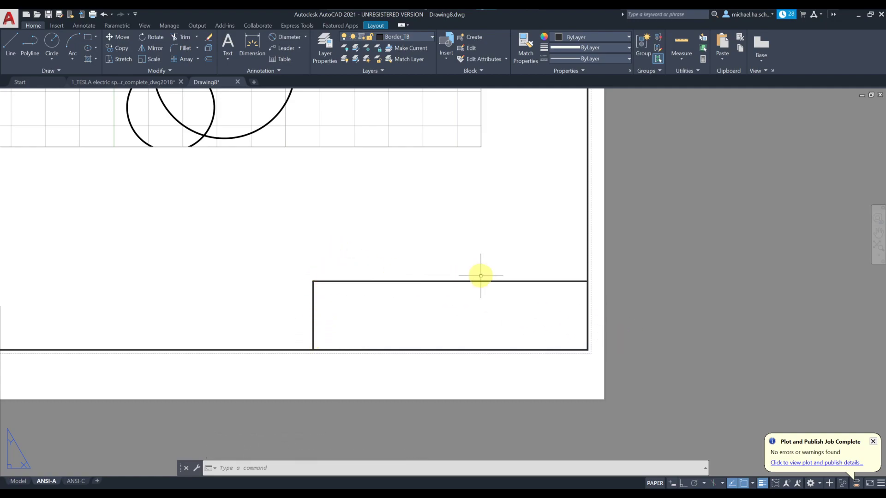
Step: Break the title block rectangle's top edge at a point with Break at Point
{"action": "left_click", "coordinate": [169, 70]}
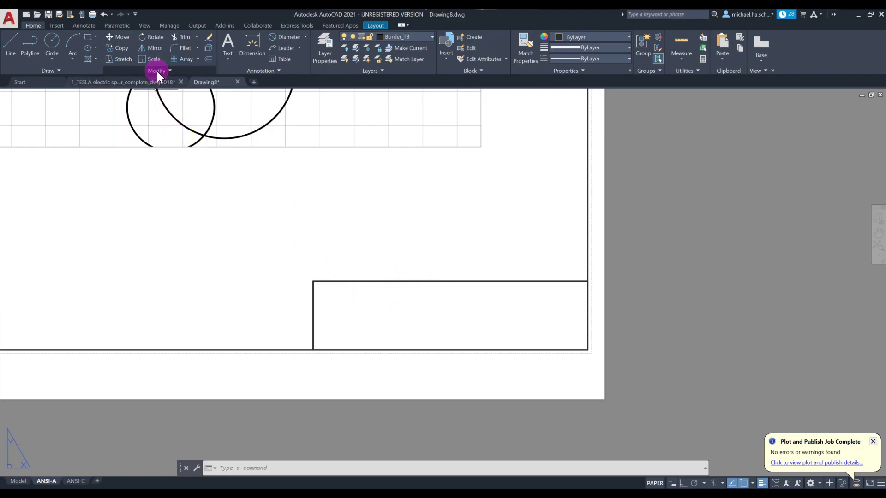
{"action": "left_click", "coordinate": [157, 72]}
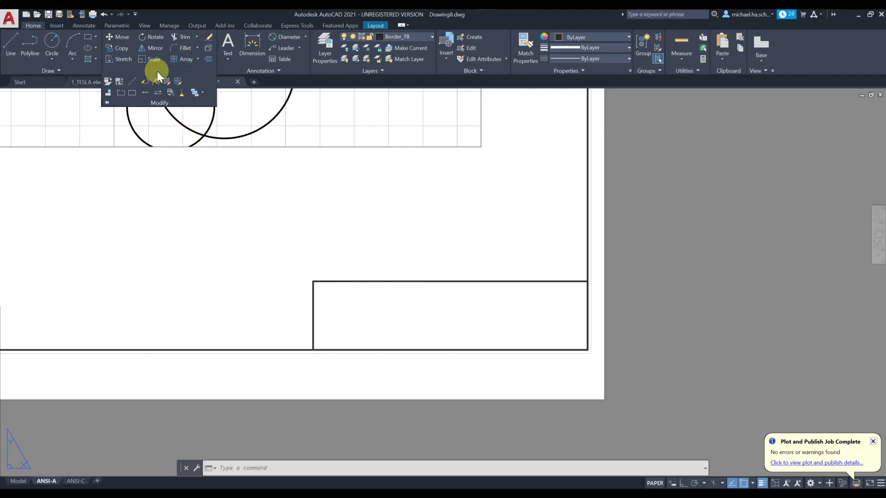
{"action": "left_click", "coordinate": [133, 92]}
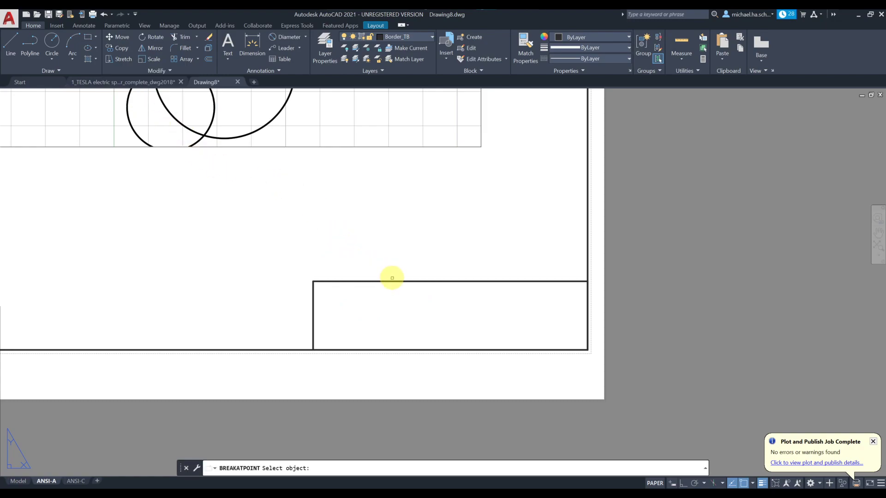
{"action": "left_click", "coordinate": [155, 72]}
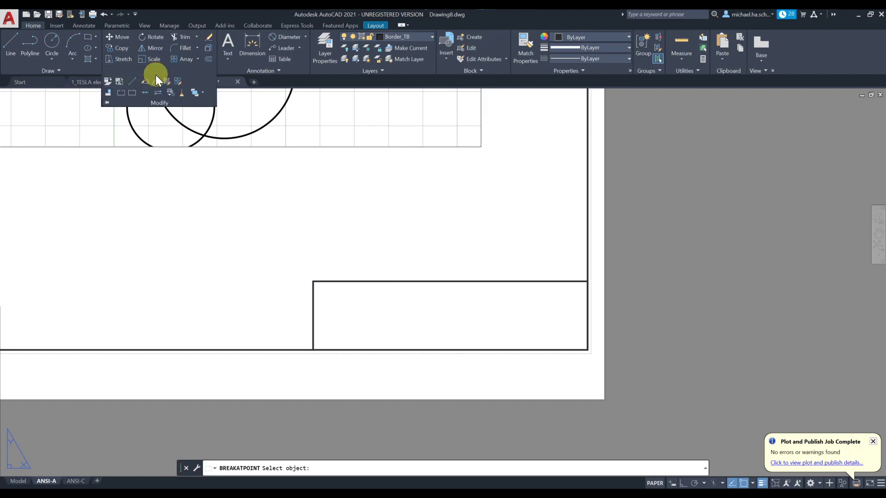
{"action": "left_click", "coordinate": [134, 92]}
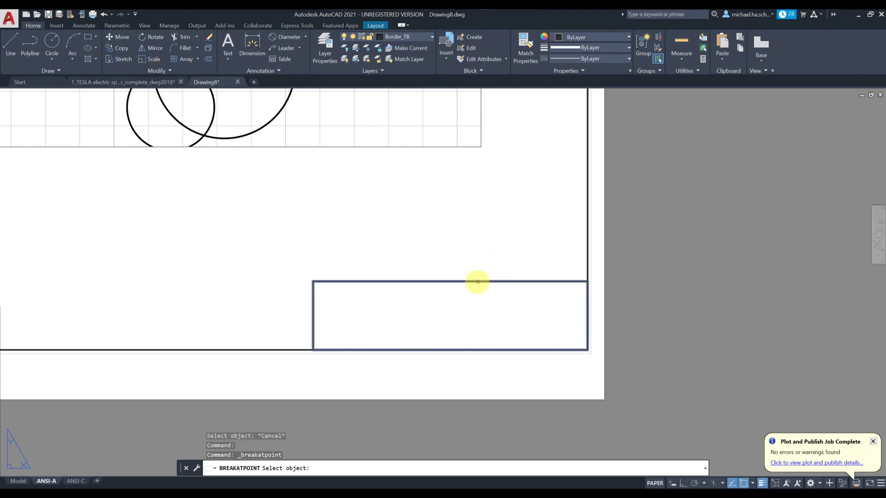
{"action": "left_click", "coordinate": [477, 281]}
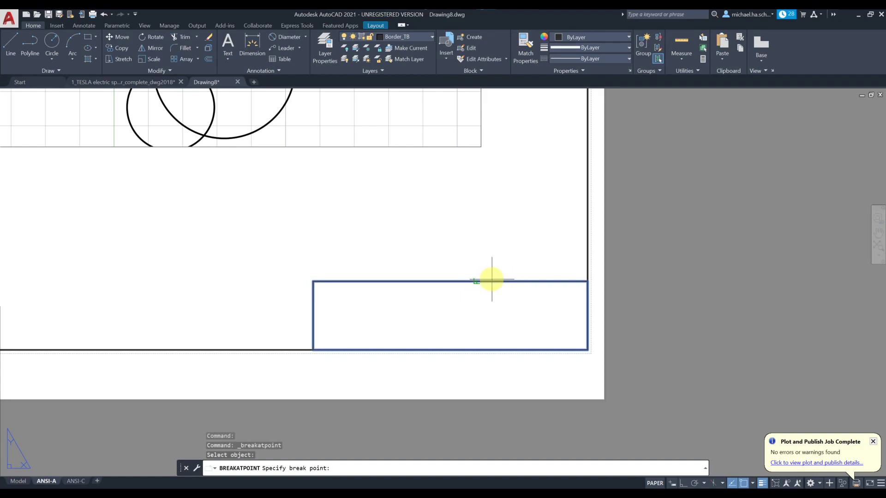
{"action": "left_click", "coordinate": [451, 280]}
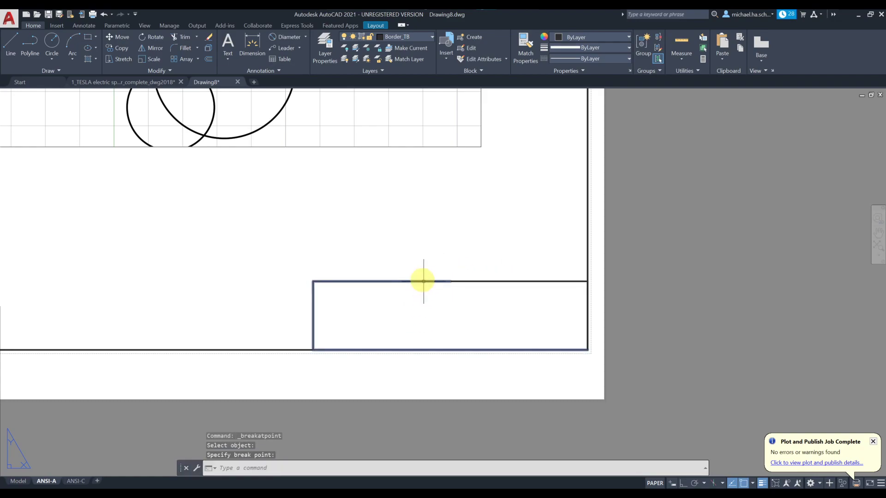
{"action": "left_click", "coordinate": [467, 280]}
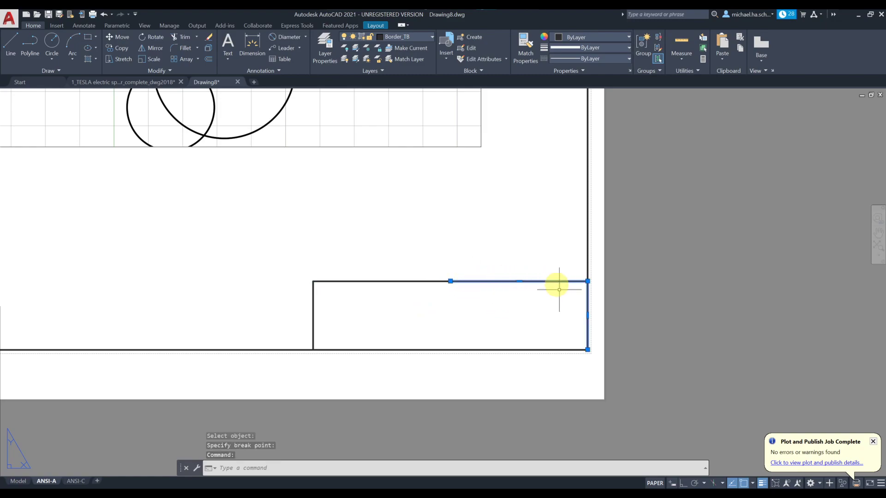
Step: Select the title block's left and right parts to check they are separate
{"action": "key", "text": "Escape"}
{"action": "left_click", "coordinate": [480, 281]}
{"action": "left_click", "coordinate": [416, 281]}
{"action": "key", "text": "Escape"}
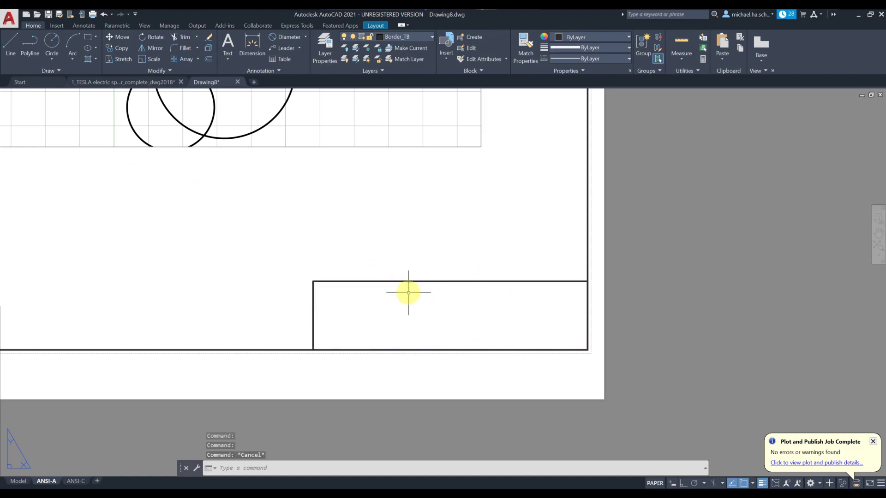
{"action": "left_click", "coordinate": [418, 281]}
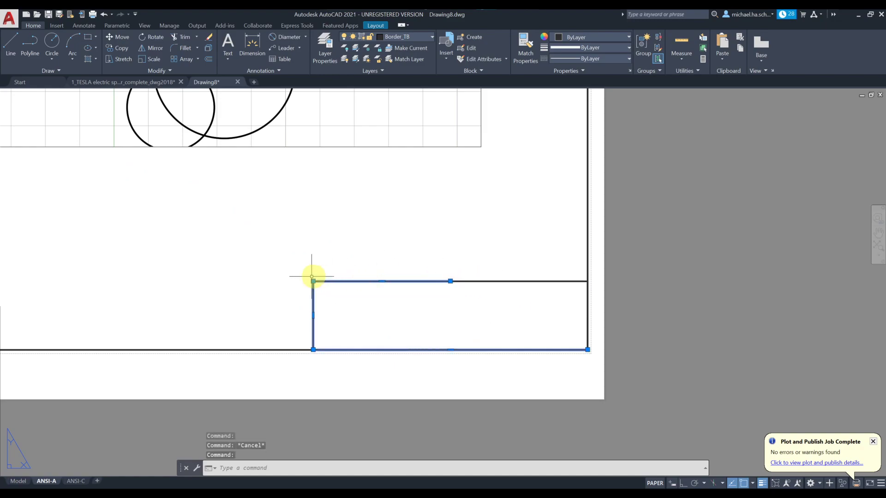
{"action": "key", "text": "Escape"}
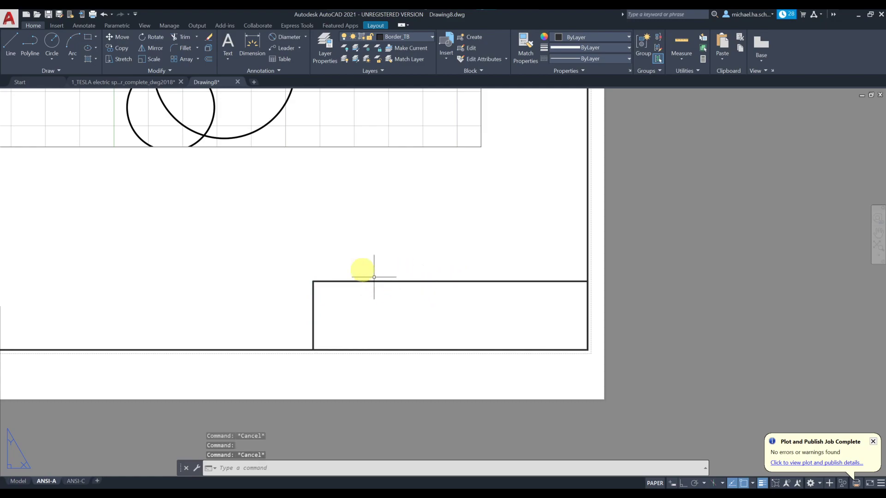
Step: Break the title block's top edge again and also its left edge at a point
{"action": "left_click", "coordinate": [152, 70]}
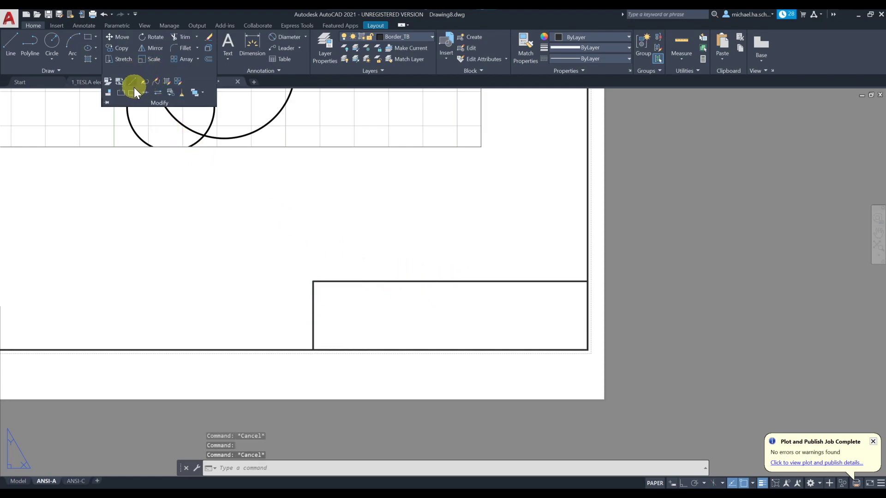
{"action": "left_click", "coordinate": [133, 93]}
{"action": "left_click", "coordinate": [429, 282]}
{"action": "left_click", "coordinate": [382, 280]}
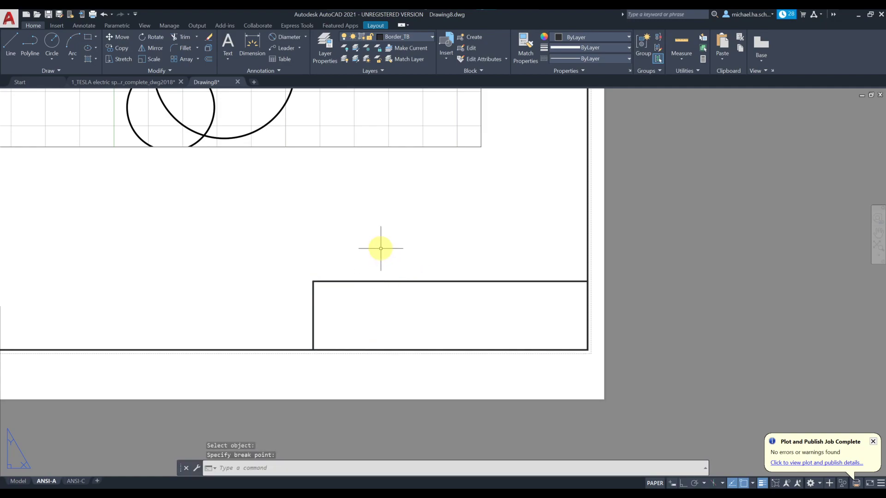
{"action": "left_click", "coordinate": [150, 73]}
{"action": "left_click", "coordinate": [134, 93]}
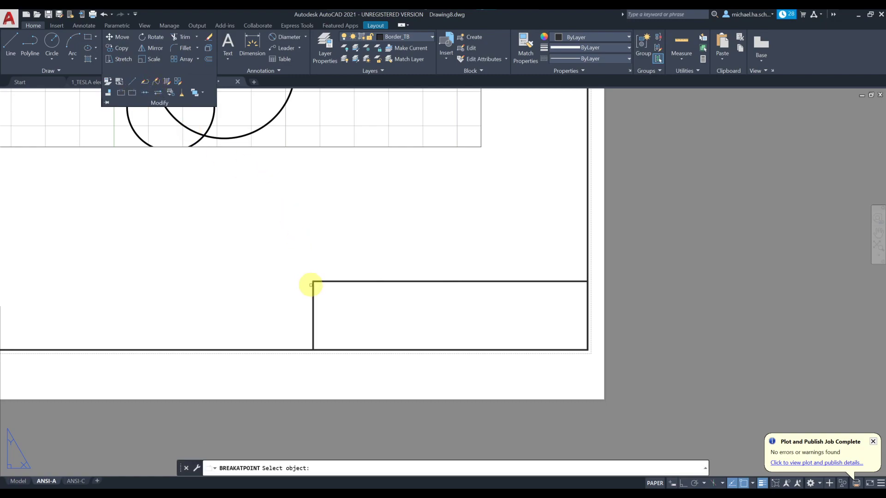
{"action": "left_click", "coordinate": [313, 298]}
{"action": "left_click", "coordinate": [314, 312]}
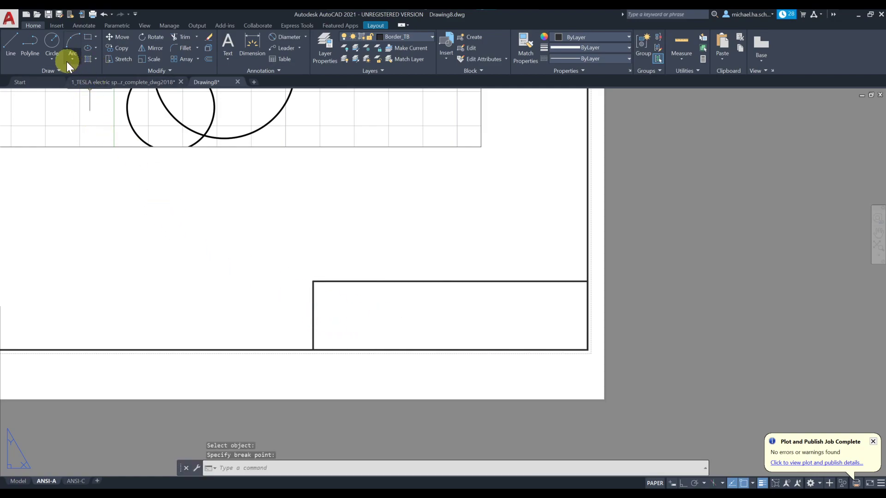
Step: Break the title block's left edge near its top-left corner
{"action": "left_click", "coordinate": [151, 70]}
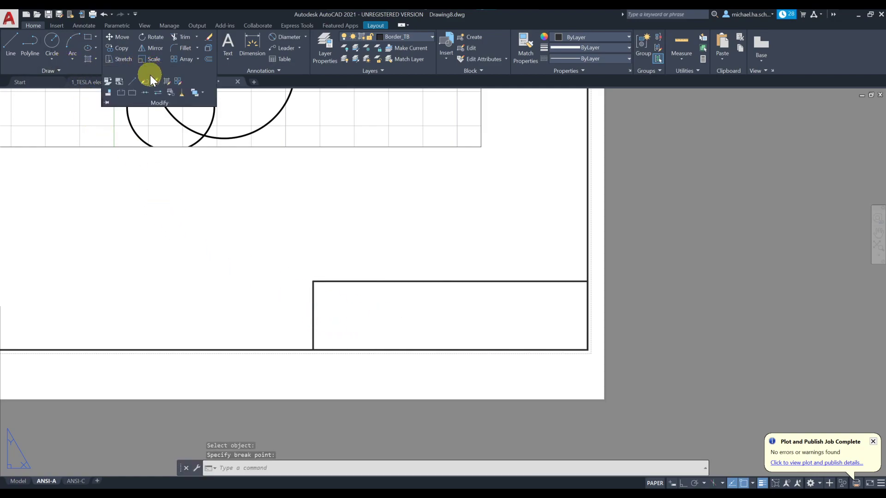
{"action": "left_click", "coordinate": [134, 93]}
{"action": "left_click", "coordinate": [312, 294]}
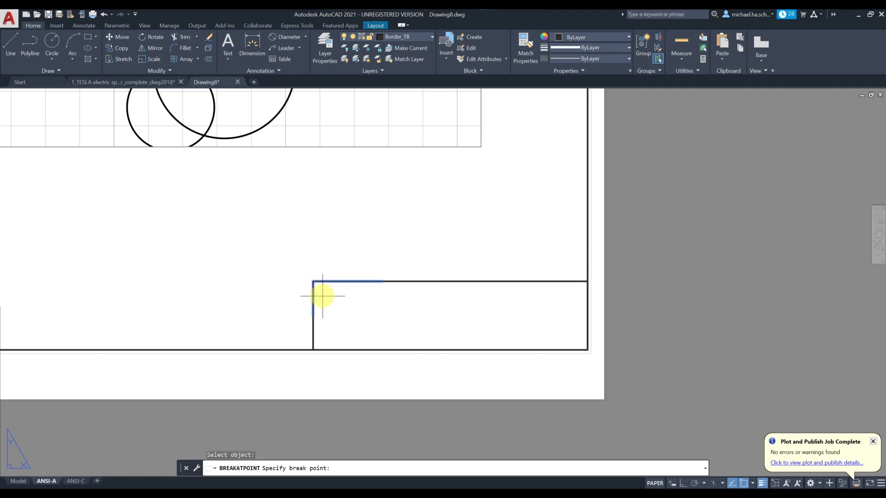
{"action": "scroll", "coordinate": [313, 302], "scroll_direction": "up", "scroll_amount": 5}
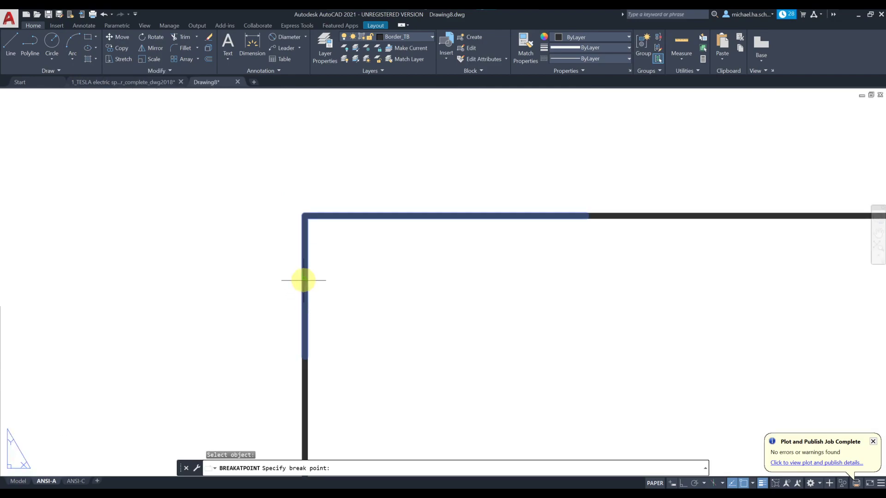
{"action": "left_click", "coordinate": [305, 285]}
{"action": "scroll", "coordinate": [394, 283], "scroll_direction": "down", "scroll_amount": 2}
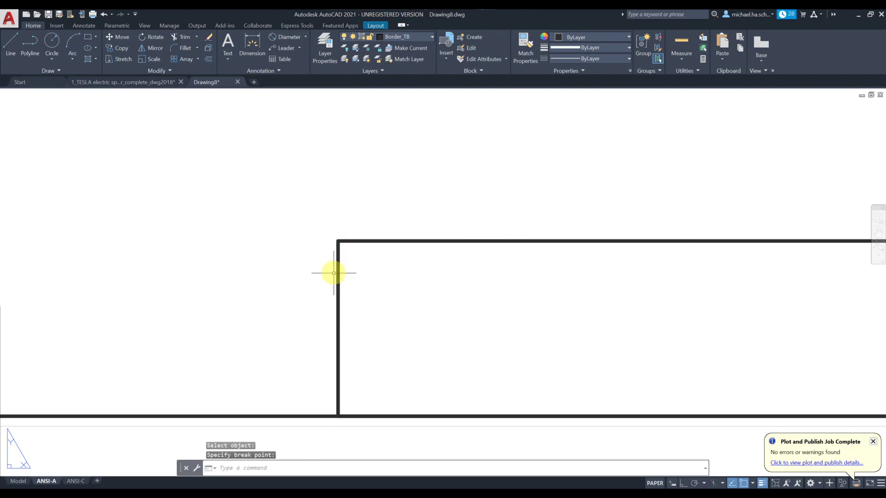
Step: Select the top-left corner piece and lower edge pieces to check the separated segments
{"action": "left_click", "coordinate": [337, 268]}
{"action": "left_click", "coordinate": [339, 301]}
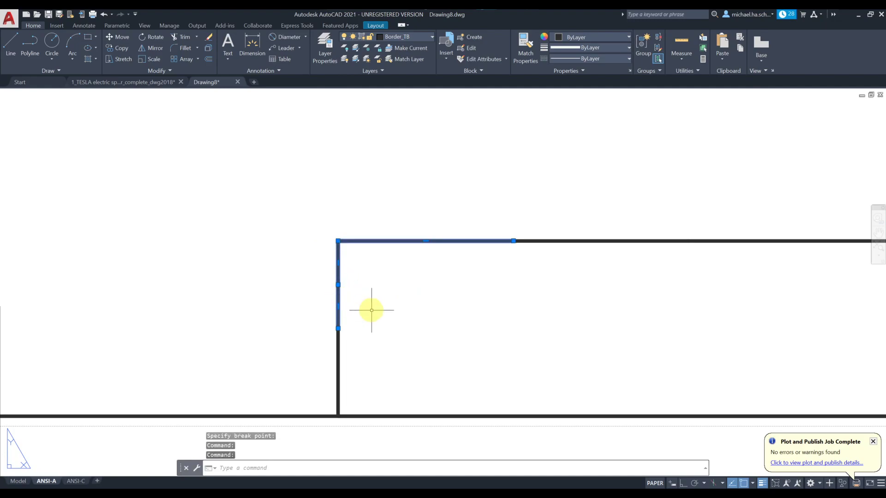
{"action": "left_click", "coordinate": [338, 343]}
{"action": "key", "text": "Escape"}
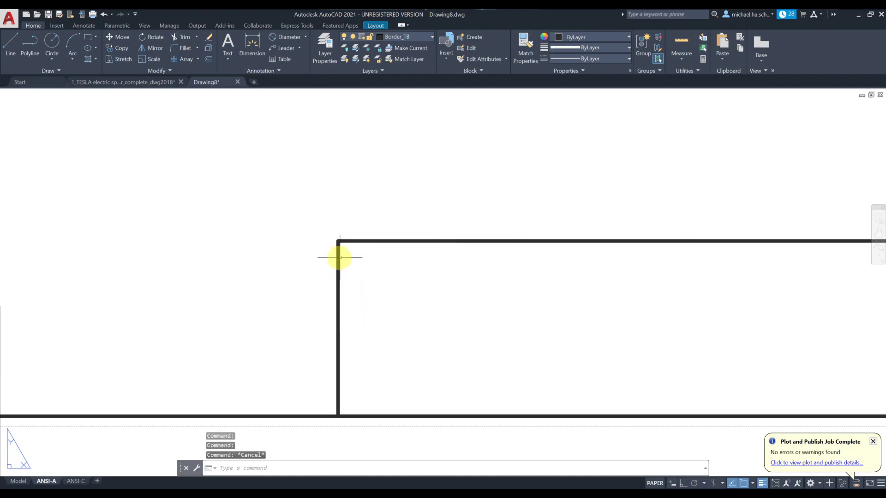
{"action": "left_click", "coordinate": [338, 348]}
{"action": "key", "text": "Escape"}
Step: Start another break on the title block's left edge, then cancel it
{"action": "middle_click_drag", "start_coordinate": [403, 316], "coordinate": [301, 259]}
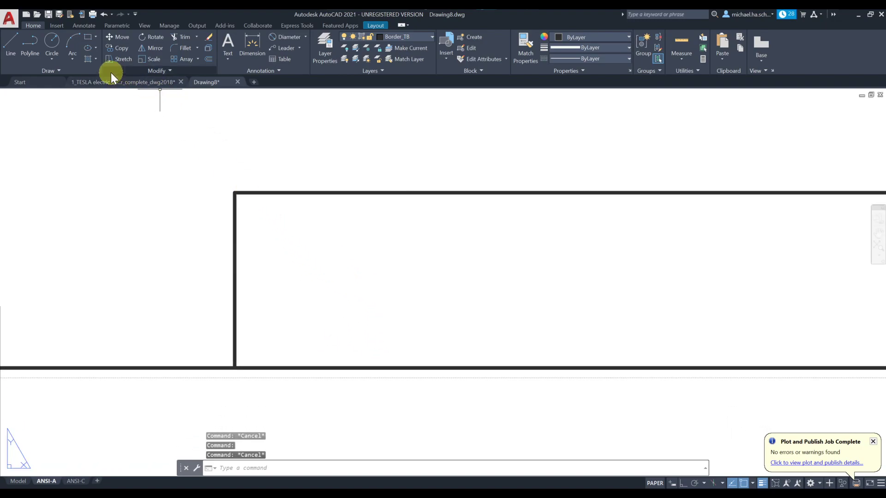
{"action": "left_click", "coordinate": [143, 72]}
{"action": "left_click", "coordinate": [133, 93]}
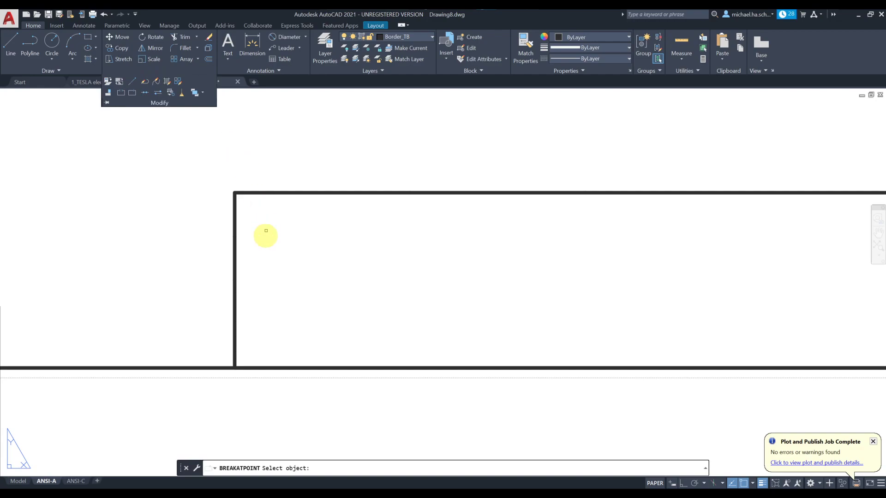
{"action": "left_click", "coordinate": [234, 320]}
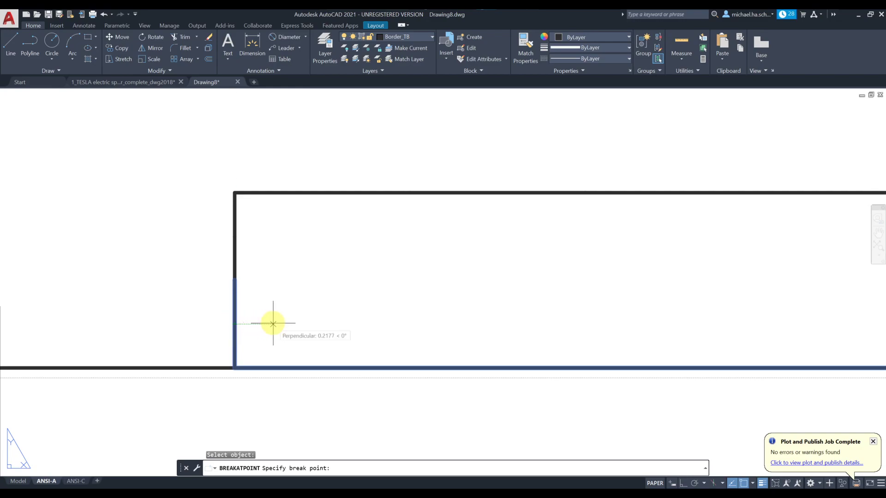
{"action": "key", "text": "Escape"}
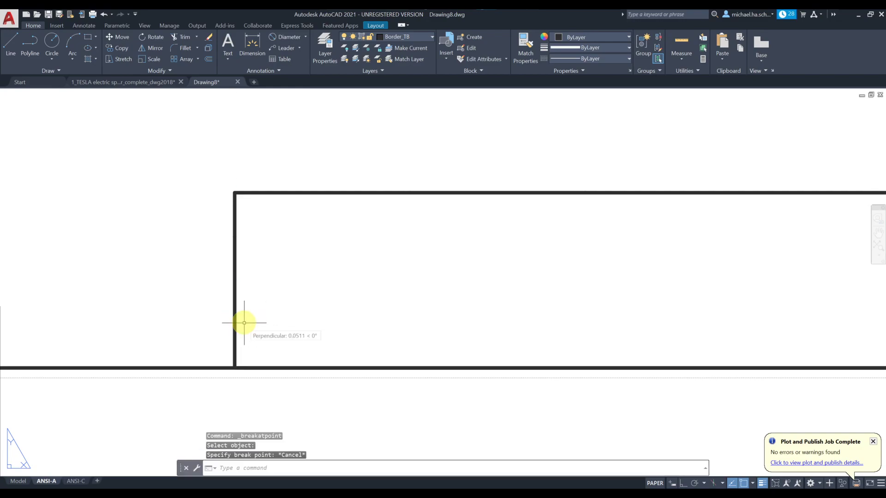
Step: Check the object snap options, then break the title block's left edge at a point
{"action": "left_click", "coordinate": [753, 484]}
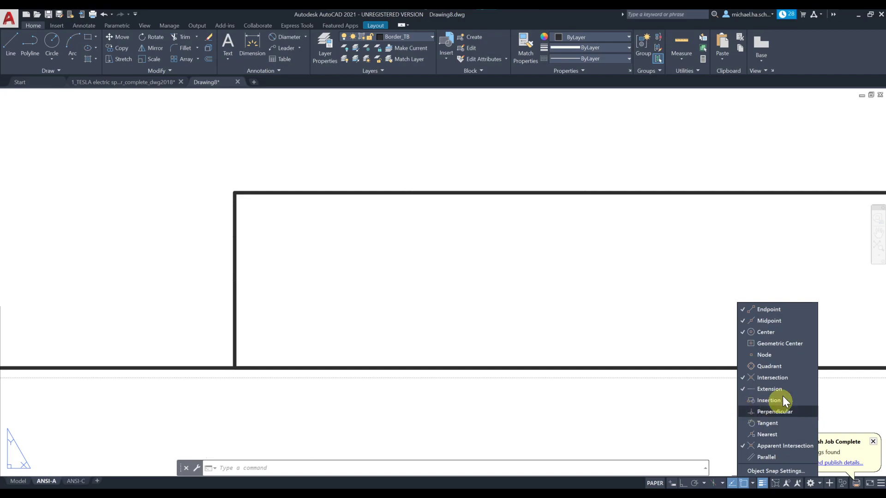
{"action": "left_click", "coordinate": [694, 283]}
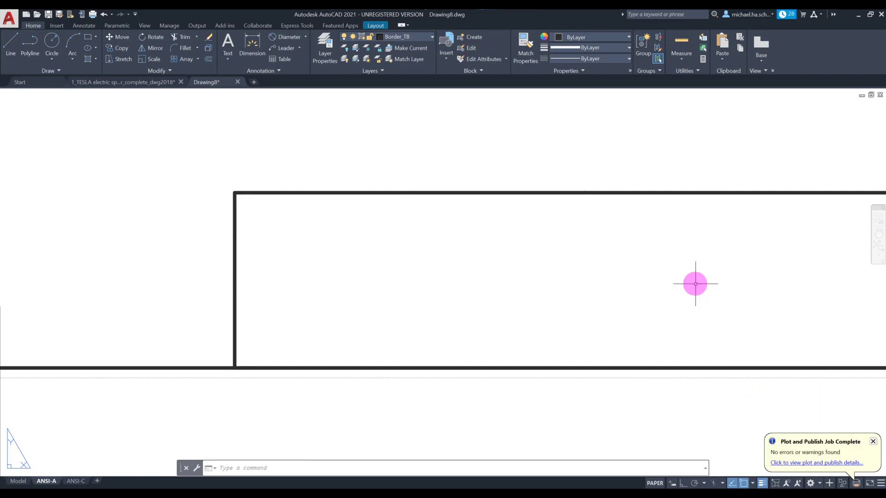
{"action": "left_click", "coordinate": [160, 68]}
{"action": "left_click", "coordinate": [132, 92]}
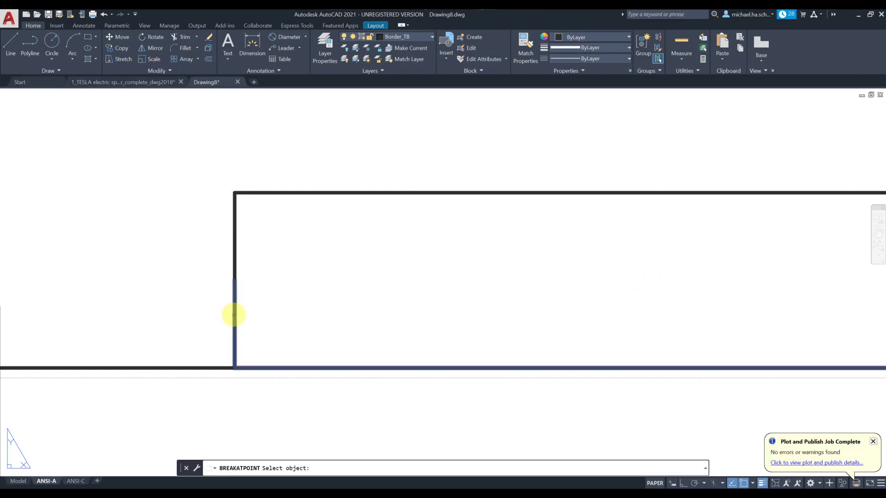
{"action": "left_click", "coordinate": [234, 314]}
{"action": "left_click", "coordinate": [234, 324]}
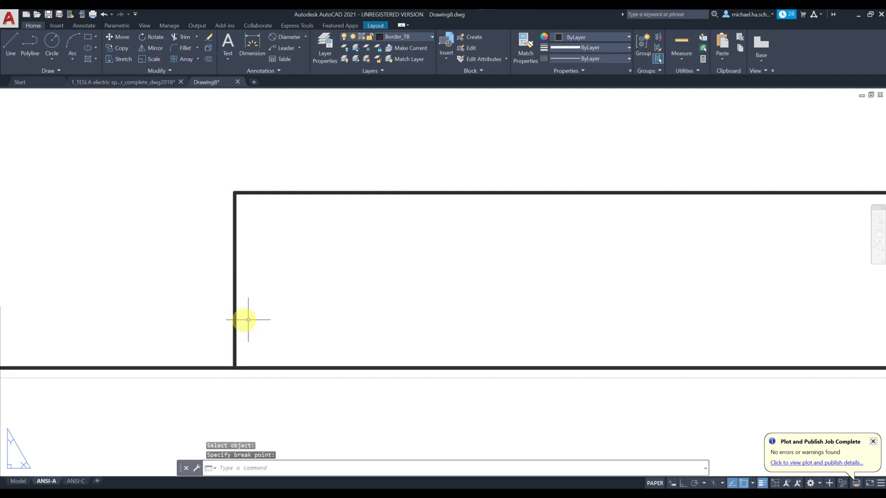
Step: Select the broken-off top-left corner piece and the rest of the top edge to verify
{"action": "scroll", "coordinate": [277, 305], "scroll_direction": "down", "scroll_amount": 2}
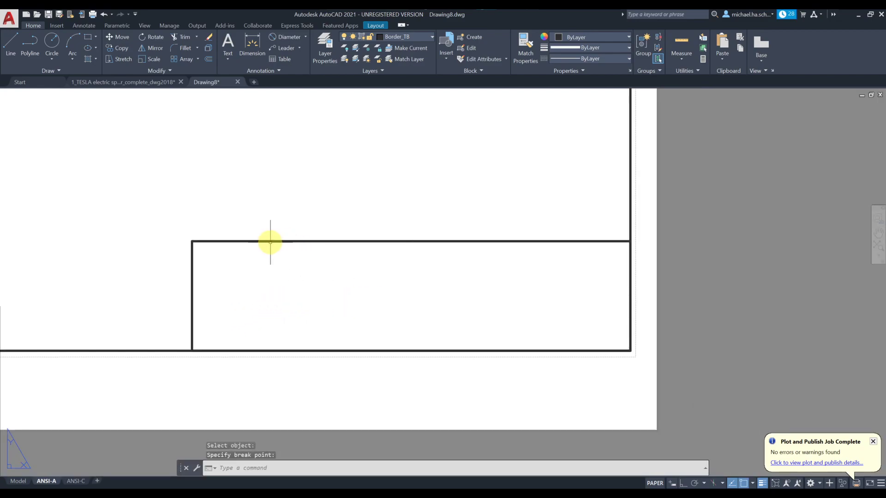
{"action": "left_click", "coordinate": [238, 241]}
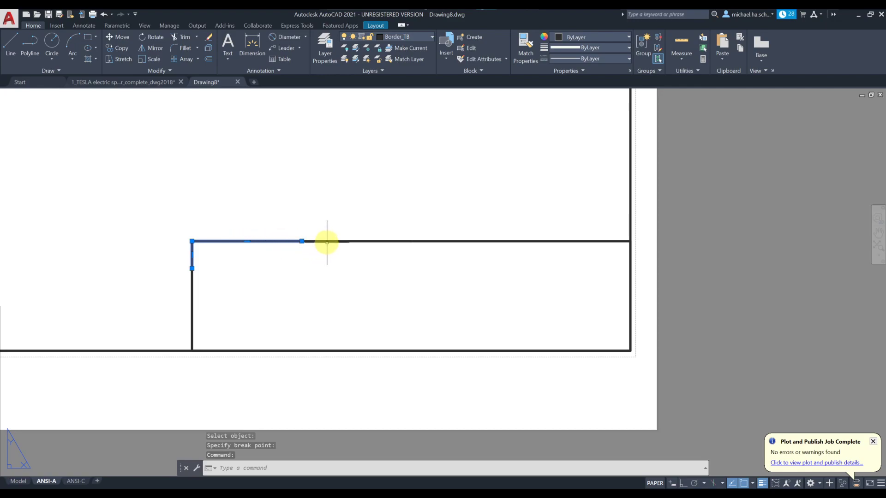
{"action": "left_click", "coordinate": [435, 239]}
{"action": "key", "text": "Escape"}
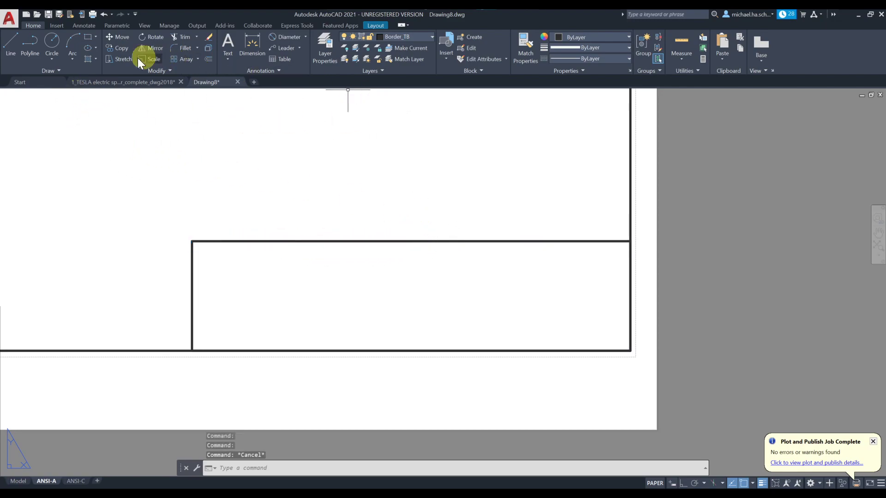
Step: Draw a vertical divider from the top-edge midpoint and a horizontal divider across the title block
{"action": "left_click", "coordinate": [16, 44]}
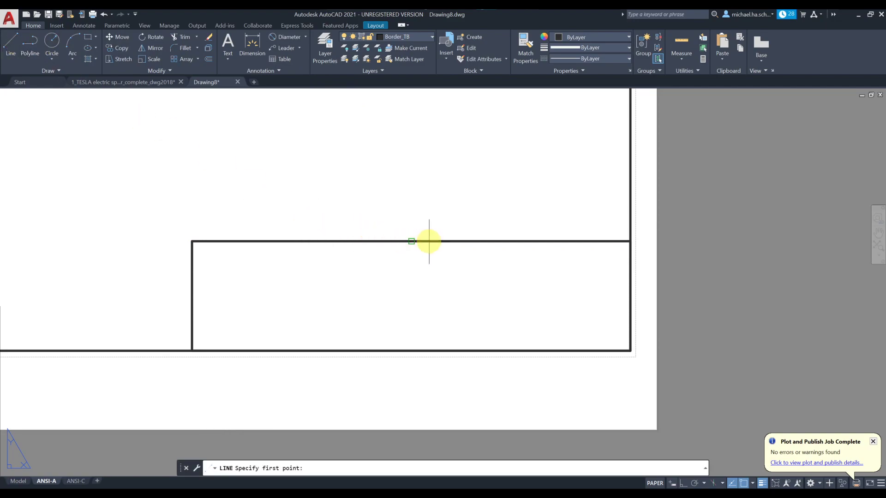
{"action": "left_click", "coordinate": [411, 241]}
{"action": "left_click", "coordinate": [412, 351]}
{"action": "key", "text": "Escape"}
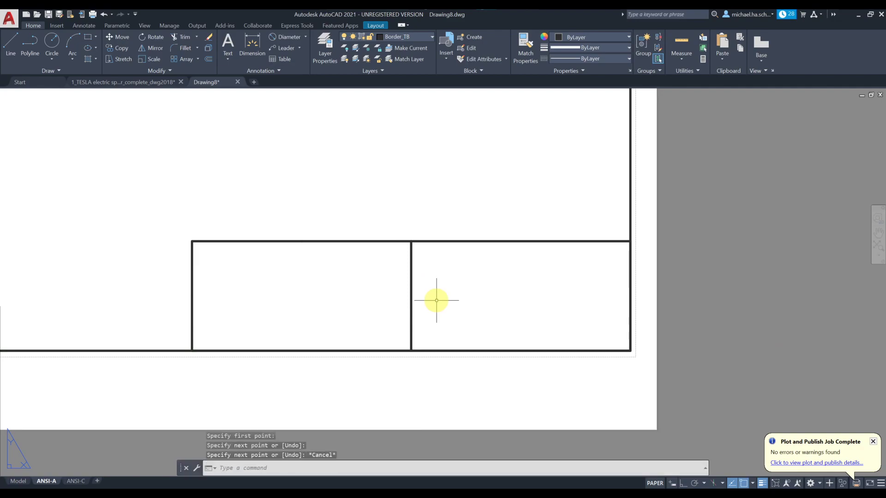
{"action": "left_click", "coordinate": [11, 45]}
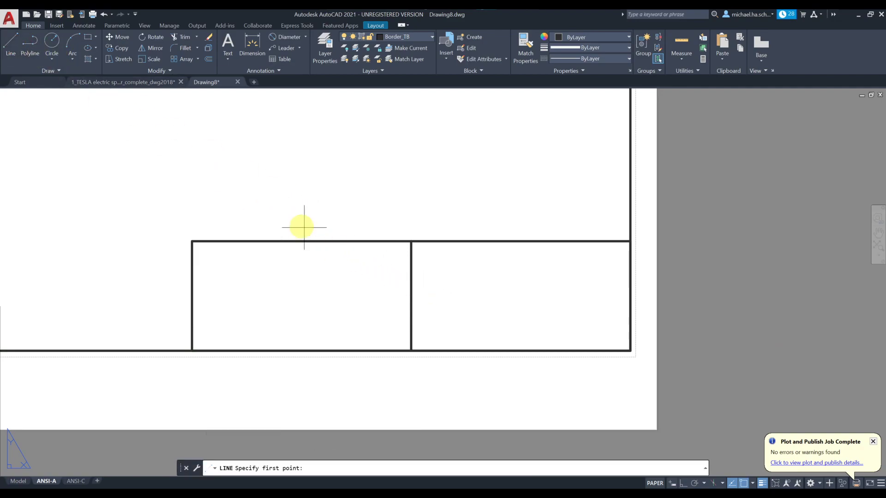
{"action": "left_click", "coordinate": [192, 296]}
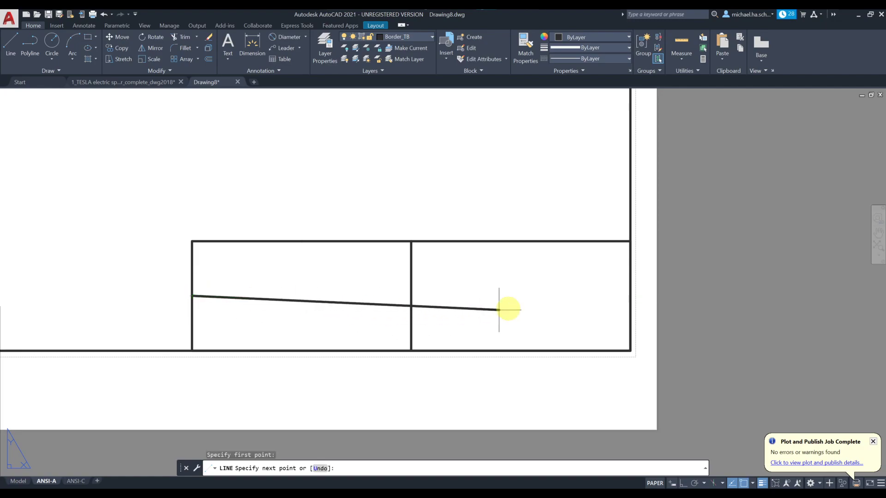
{"action": "left_click", "coordinate": [630, 296]}
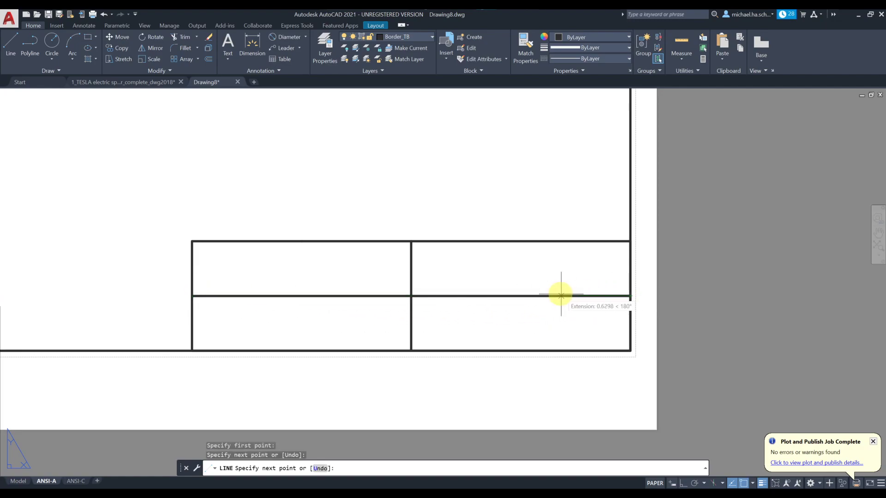
{"action": "key", "text": "Return"}
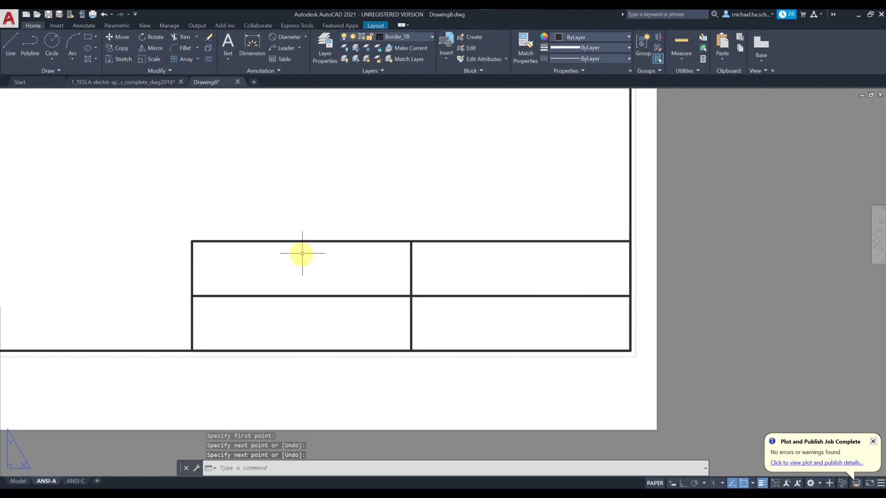
Step: Add a vertical divider in the left cells and a horizontal line from the left edge to the middle divider
{"action": "key", "text": "Return"}
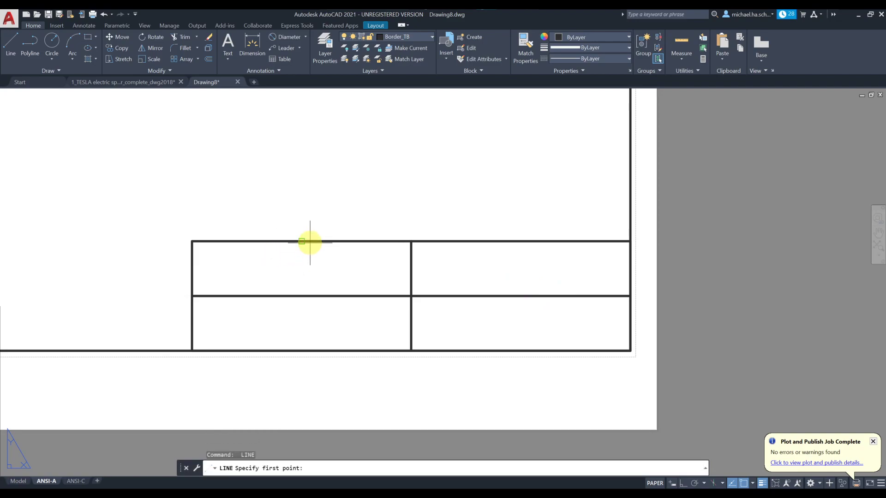
{"action": "left_click", "coordinate": [301, 241]}
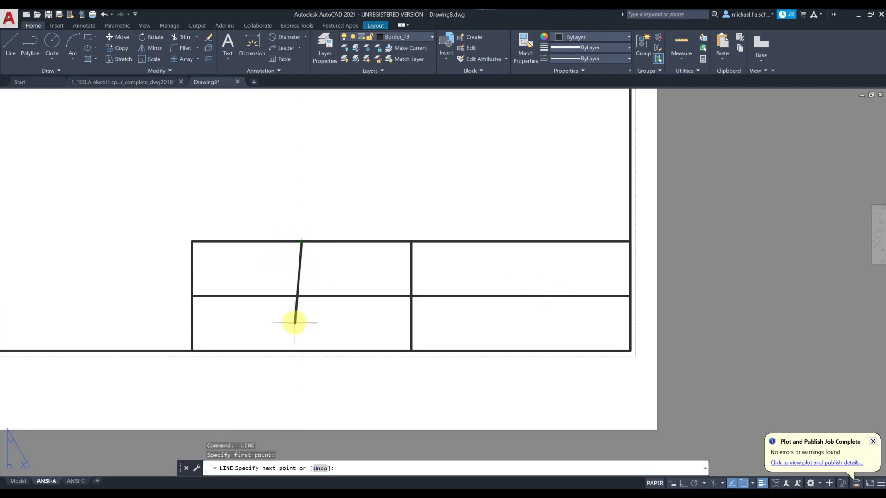
{"action": "left_click", "coordinate": [301, 349]}
{"action": "key", "text": "Return"}
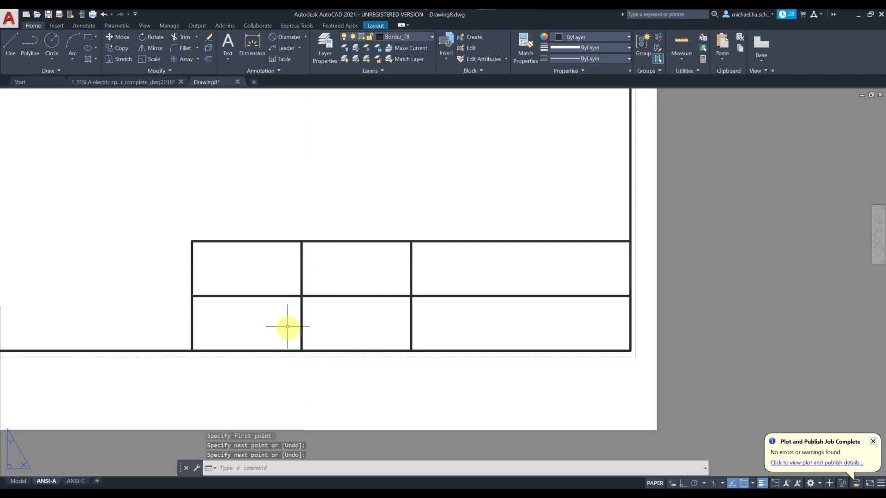
{"action": "key", "text": "Return"}
{"action": "left_click", "coordinate": [192, 268]}
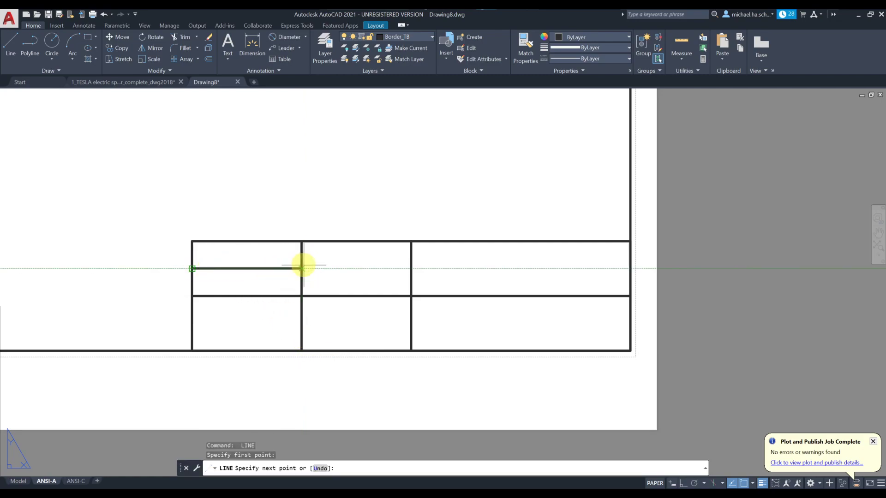
{"action": "left_click", "coordinate": [411, 268]}
{"action": "key", "text": "Return"}
Step: Add lower horizontal lines across both halves and a vertical divider in the lower-right cell
{"action": "key", "text": "Return"}
{"action": "left_click", "coordinate": [192, 323]}
{"action": "left_click", "coordinate": [411, 323]}
{"action": "key", "text": "Return"}
{"action": "key", "text": "Return"}
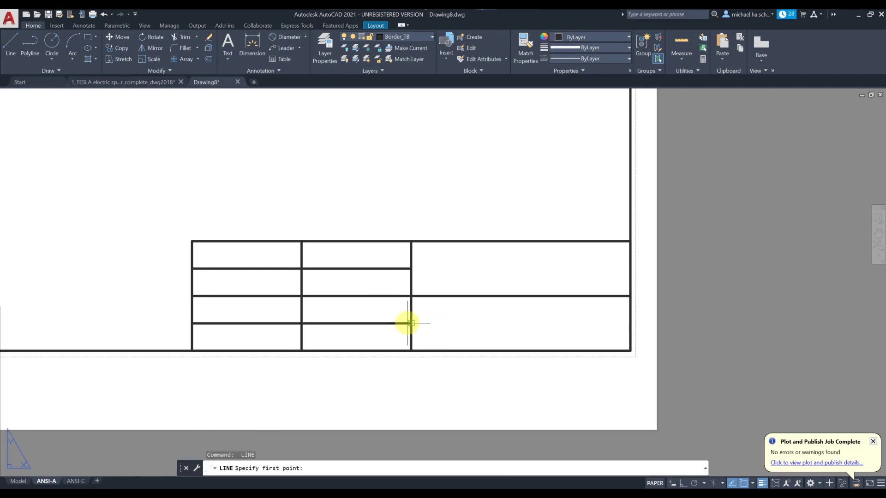
{"action": "left_click", "coordinate": [411, 323]}
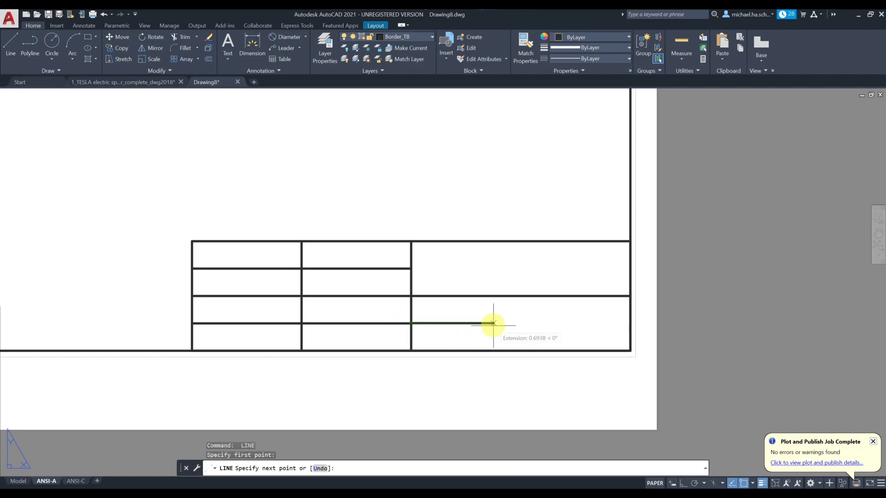
{"action": "left_click", "coordinate": [630, 323]}
{"action": "key", "text": "Return"}
{"action": "key", "text": "Return"}
{"action": "left_click", "coordinate": [522, 323]}
{"action": "left_click", "coordinate": [521, 351]}
{"action": "key", "text": "Escape"}
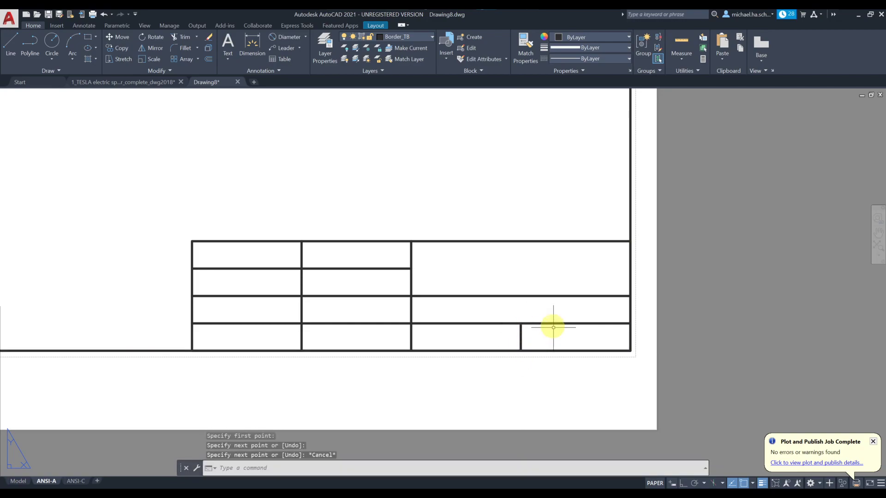
Step: Trim two left-column dividers so its top three cells merge into one
{"action": "left_click", "coordinate": [238, 257]}
{"action": "left_click", "coordinate": [231, 305]}
{"action": "key", "text": "Escape"}
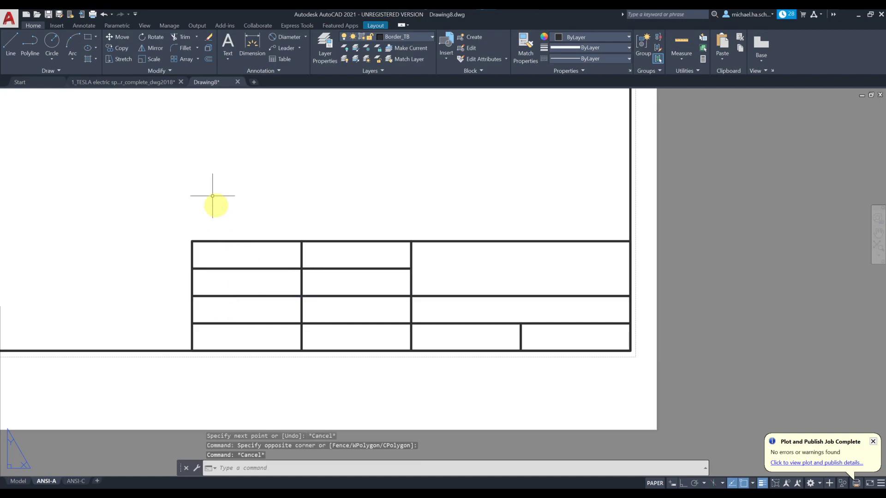
{"action": "left_click", "coordinate": [180, 37]}
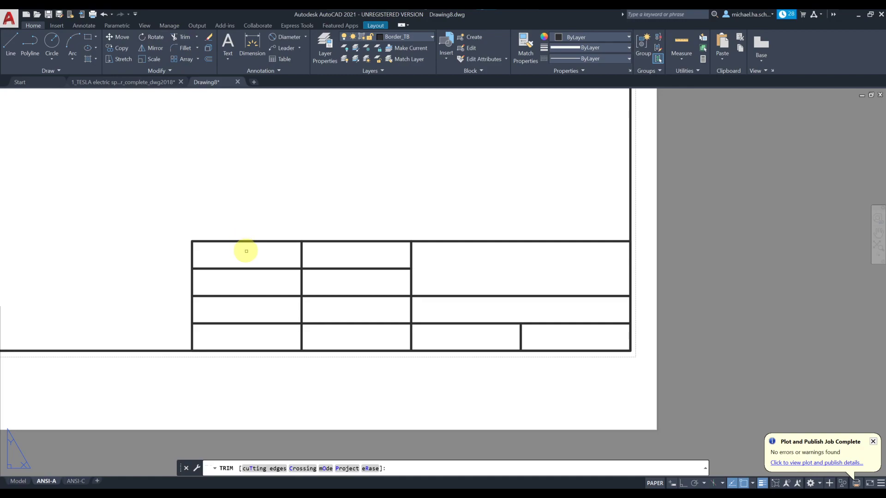
{"action": "left_click", "coordinate": [248, 268]}
{"action": "left_click", "coordinate": [253, 296]}
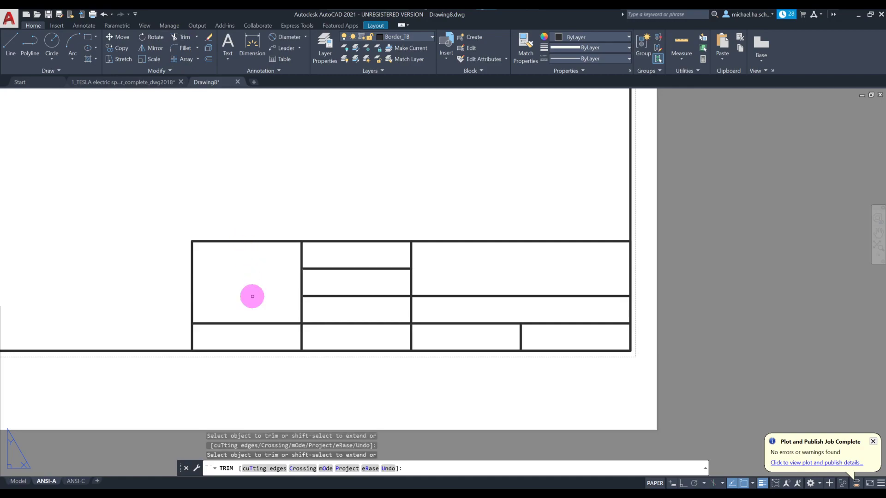
{"action": "key", "text": "Escape"}
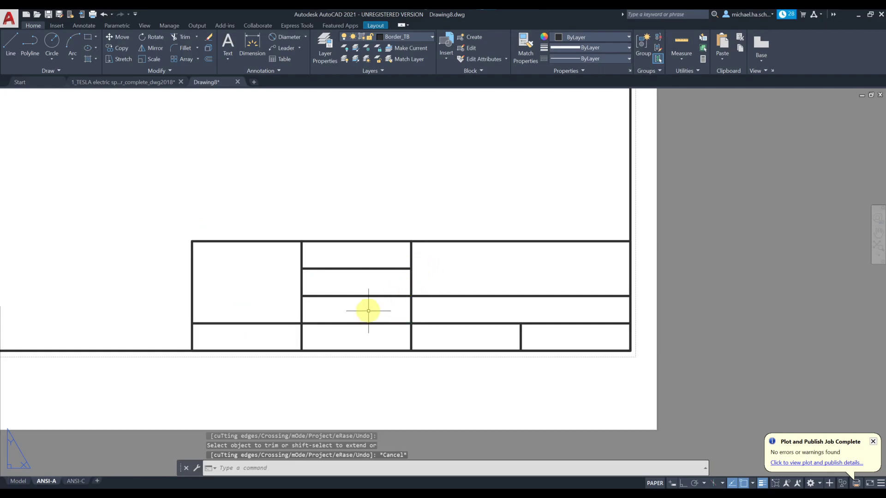
{"action": "key", "text": "alt+Tab"}
{"action": "key", "text": "alt+Tab"}
{"action": "key", "text": "alt+Tab"}
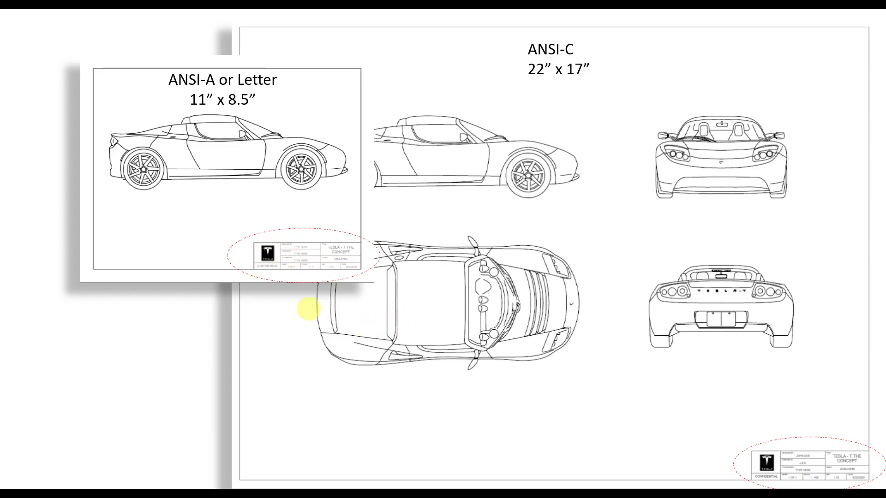
Step: Review the PowerPoint slide comparing ANSI-A and ANSI-C title blocks, then return to Drawing8.dwg
{"action": "key", "text": "alt+Tab"}
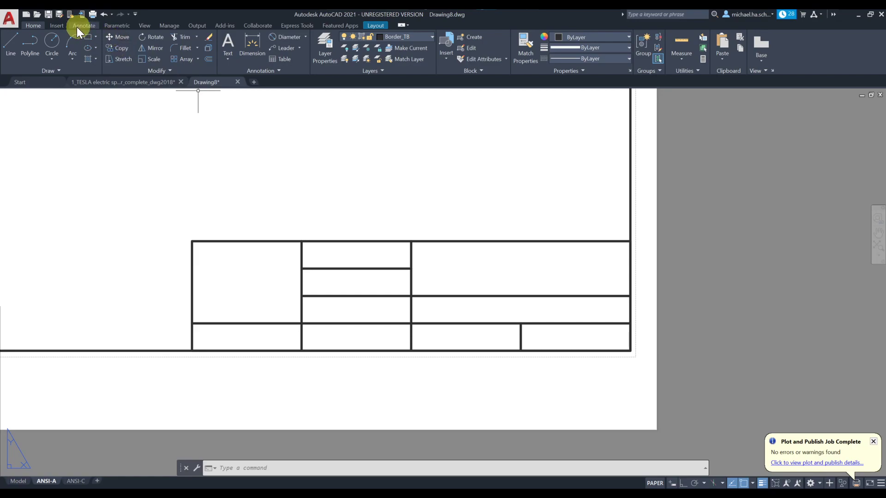
Step: Attach the image logo_tesla.jpg and place and size it above the title block
{"action": "left_click", "coordinate": [56, 26]}
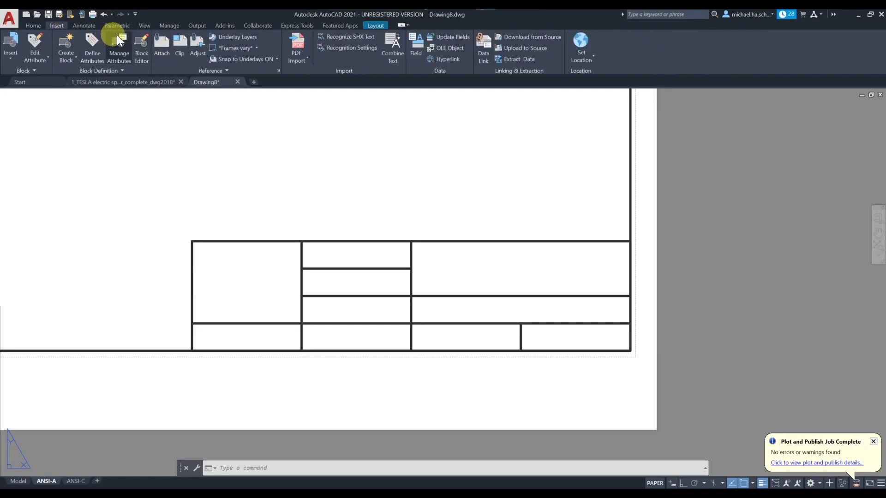
{"action": "left_click", "coordinate": [162, 43]}
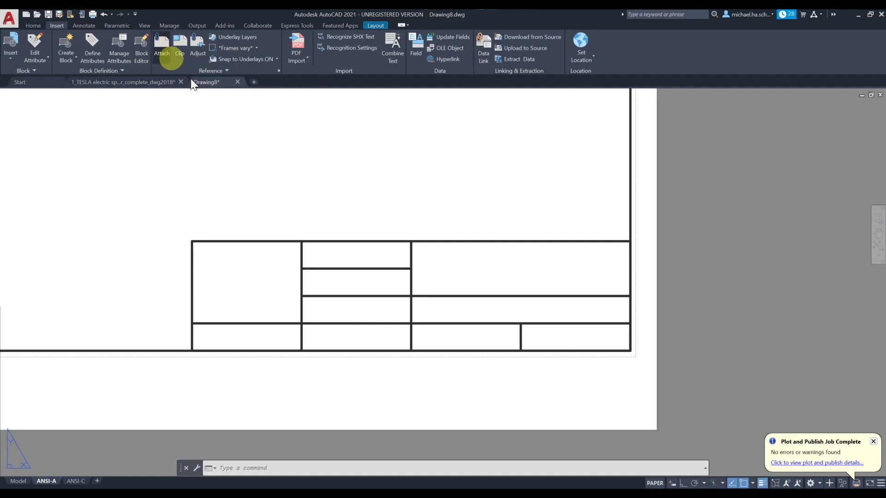
{"action": "left_click", "coordinate": [383, 174]}
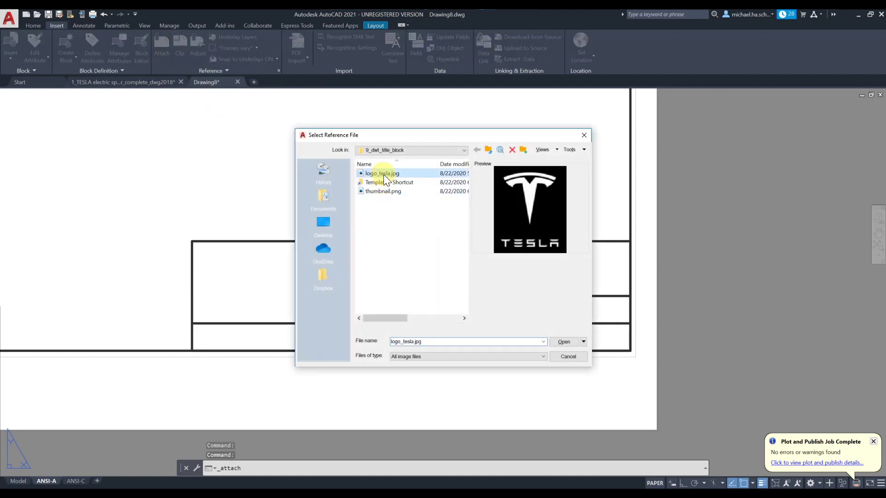
{"action": "left_click", "coordinate": [564, 342]}
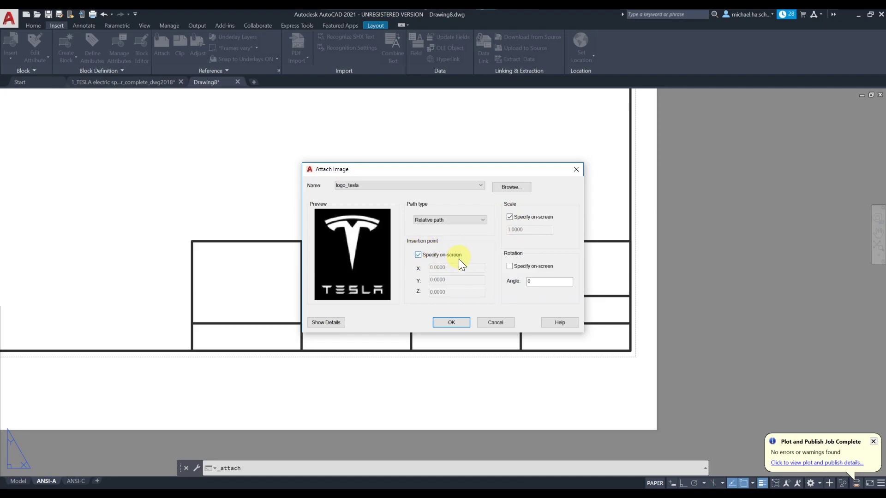
{"action": "left_click", "coordinate": [452, 322]}
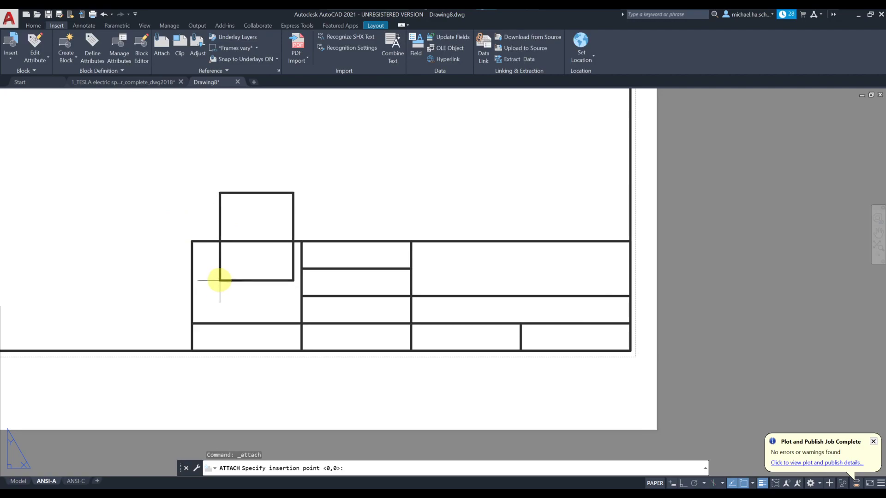
{"action": "left_click", "coordinate": [223, 222]}
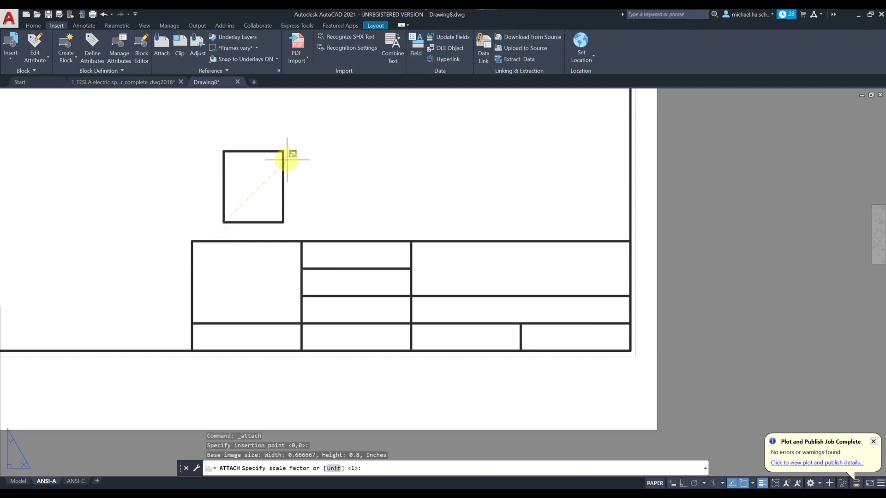
{"action": "left_click", "coordinate": [292, 154]}
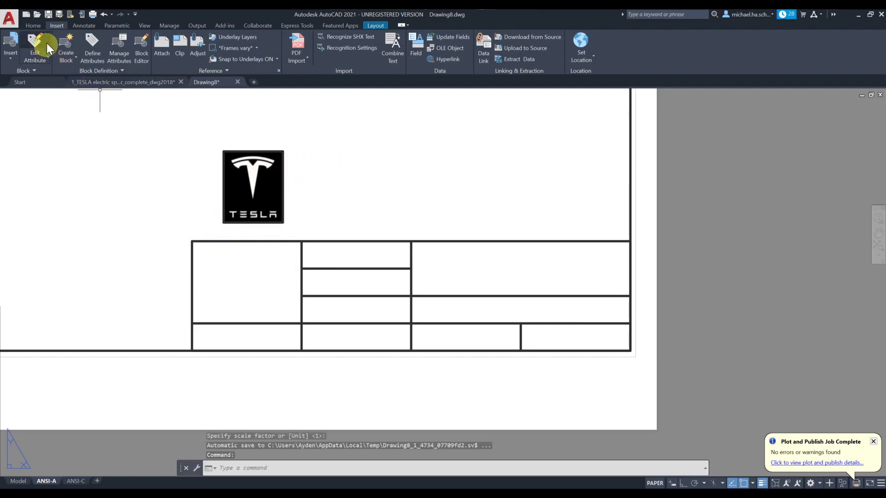
Step: Move the Tesla logo into the title block's large left cell
{"action": "left_click", "coordinate": [34, 26]}
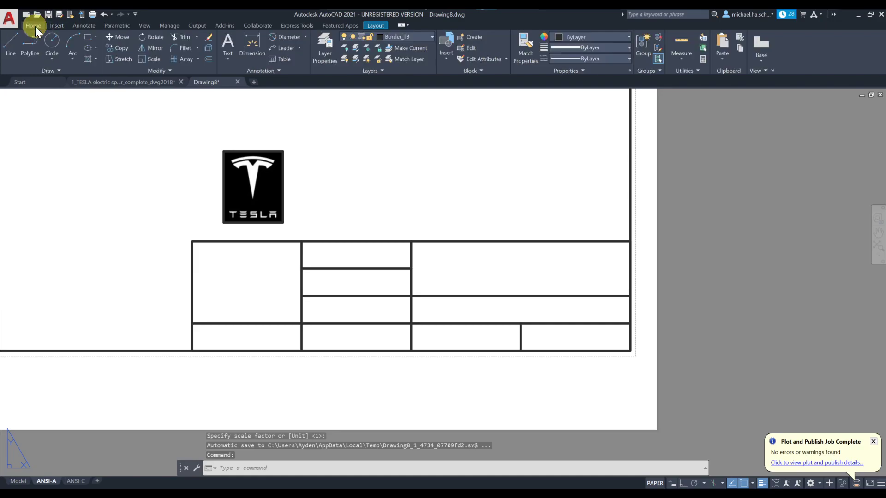
{"action": "left_click", "coordinate": [112, 37]}
{"action": "left_click", "coordinate": [294, 143]}
{"action": "left_click", "coordinate": [254, 158]}
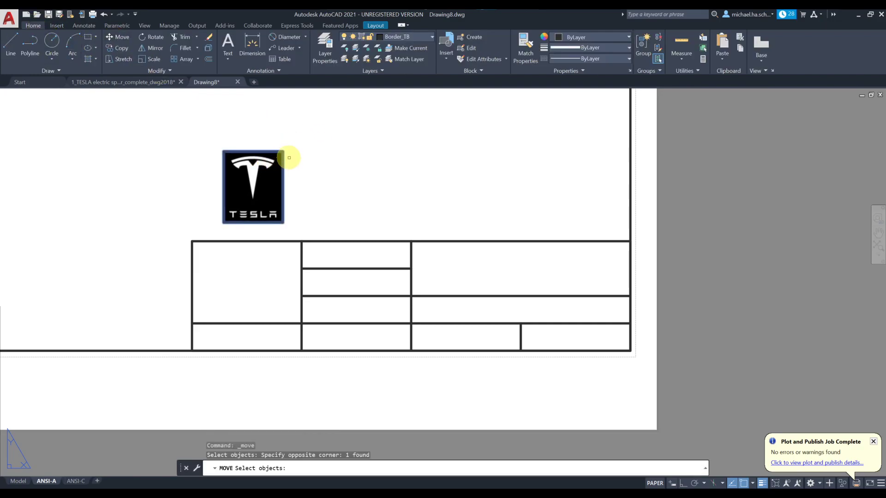
{"action": "key", "text": "Return"}
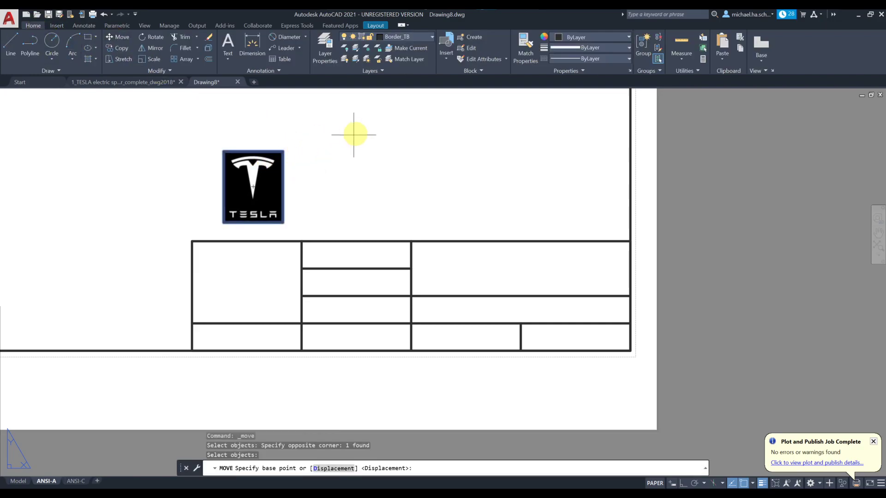
{"action": "left_click", "coordinate": [365, 112]}
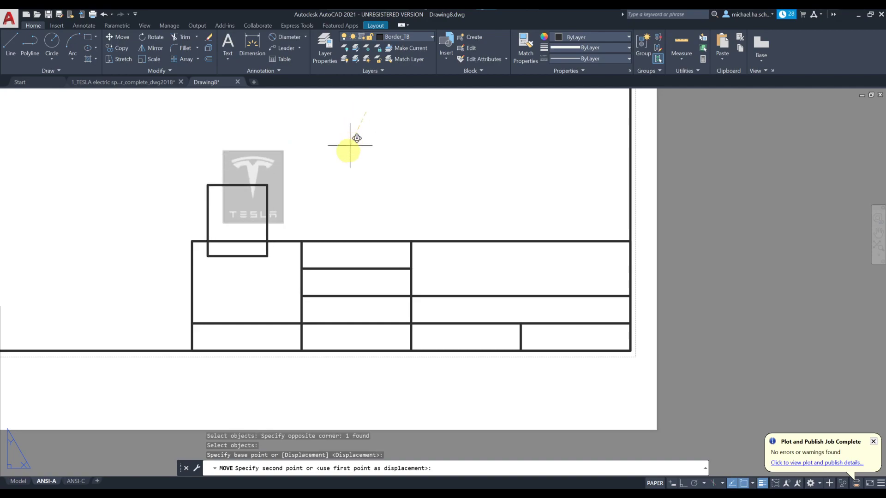
{"action": "left_click", "coordinate": [358, 207]}
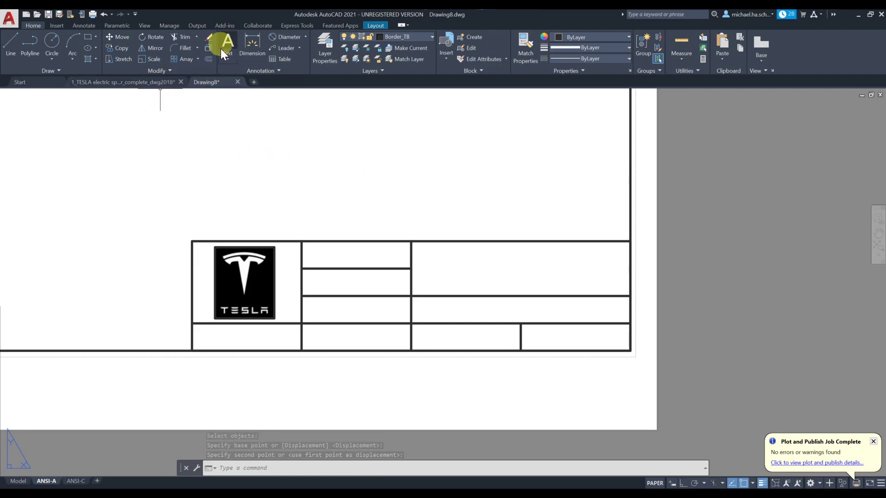
Step: Draw a multiline text box across the bottom-left cell and type CONFIDENTIAL
{"action": "left_click", "coordinate": [227, 59]}
{"action": "left_click", "coordinate": [246, 75]}
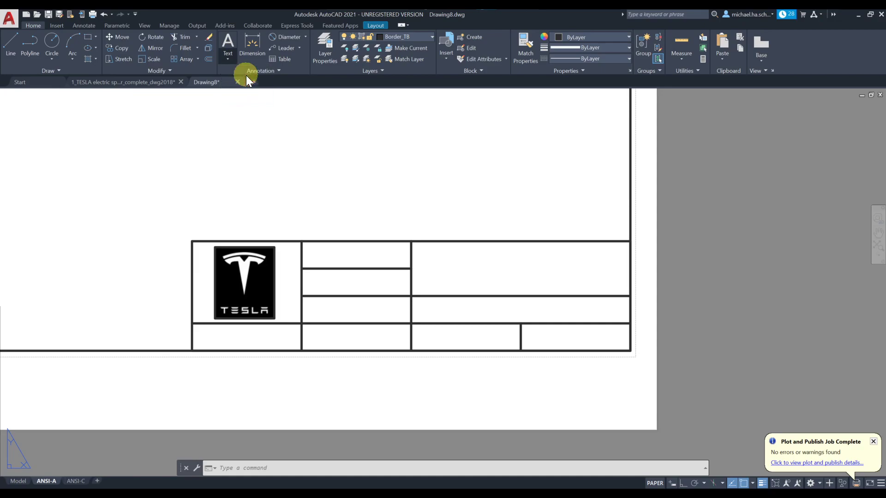
{"action": "left_click", "coordinate": [192, 325]}
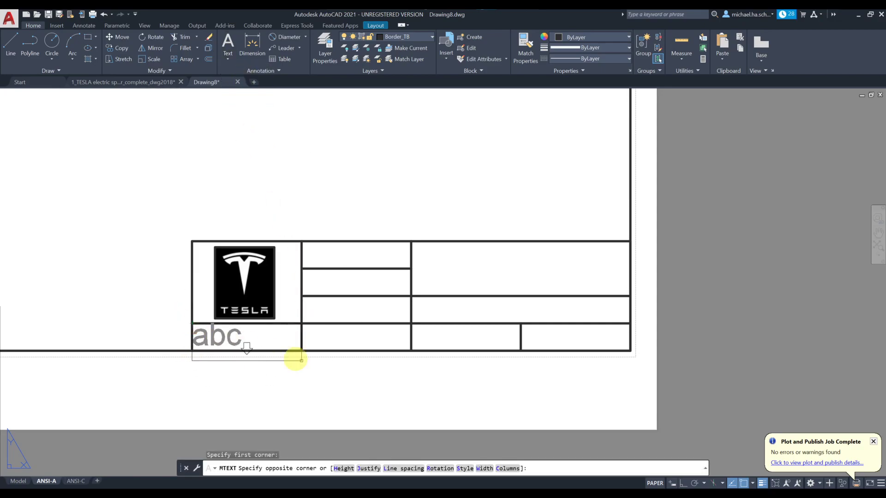
{"action": "left_click", "coordinate": [302, 351]}
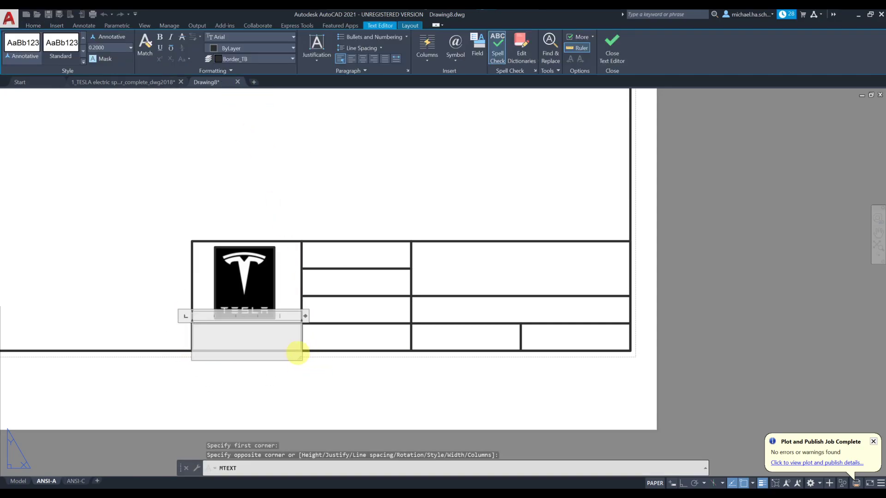
{"action": "type", "text": "CONFIDENTIAL"}
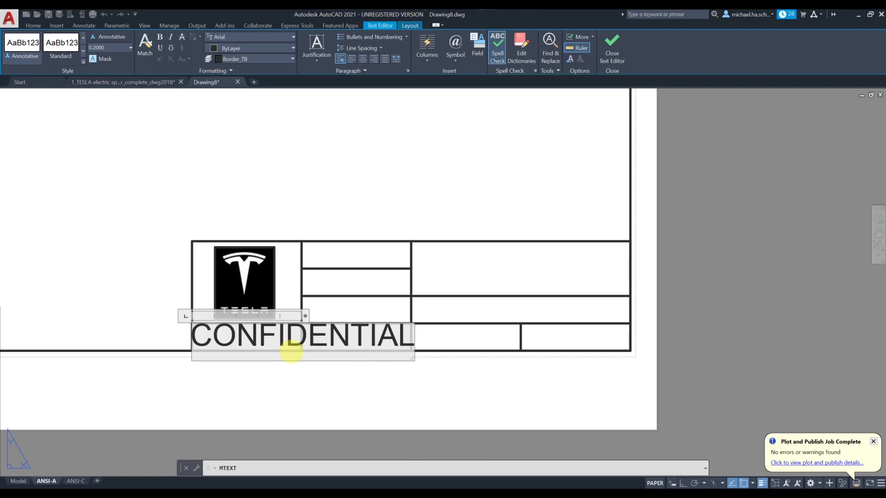
Step: Set the CONFIDENTIAL text height to 0.08 and justify it Middle Center
{"action": "double_click", "coordinate": [297, 345]}
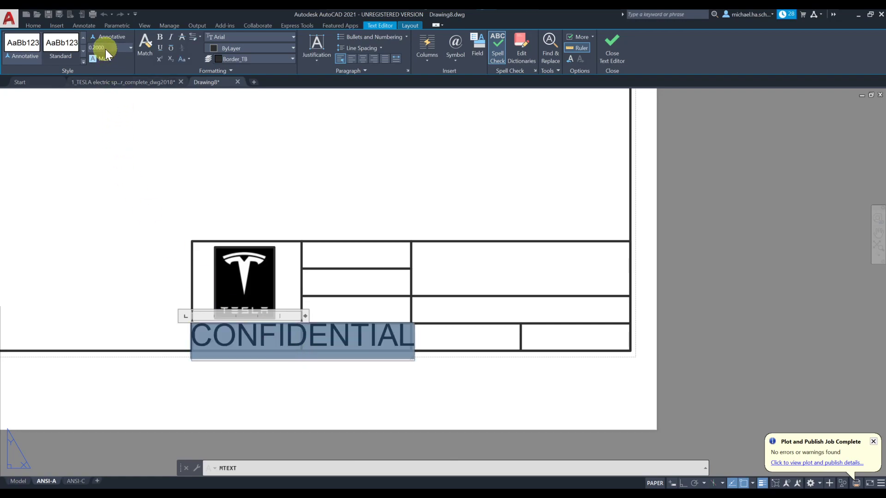
{"action": "type", "text": "0.1"}
{"action": "key", "text": "Return"}
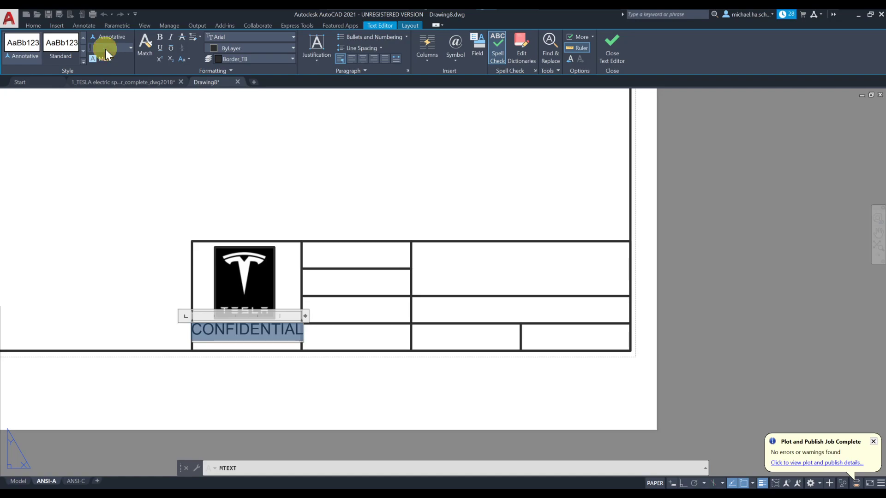
{"action": "type", "text": ".08"}
{"action": "key", "text": "Return"}
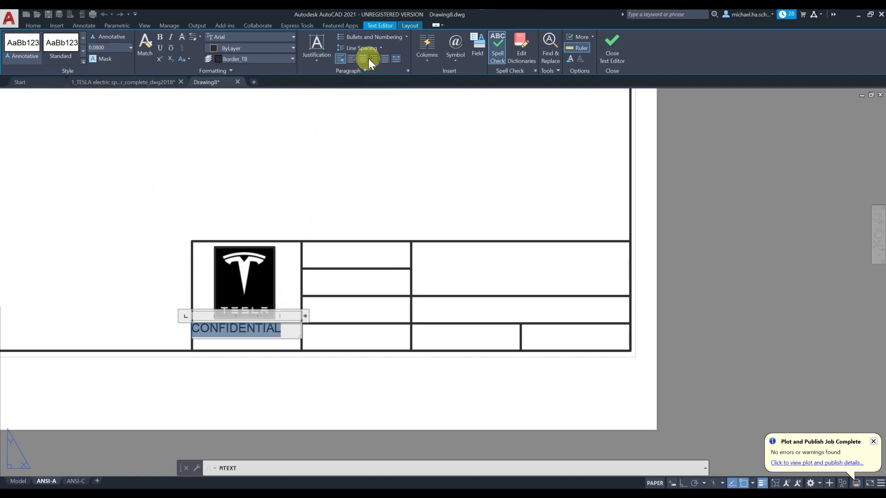
{"action": "left_click", "coordinate": [317, 50]}
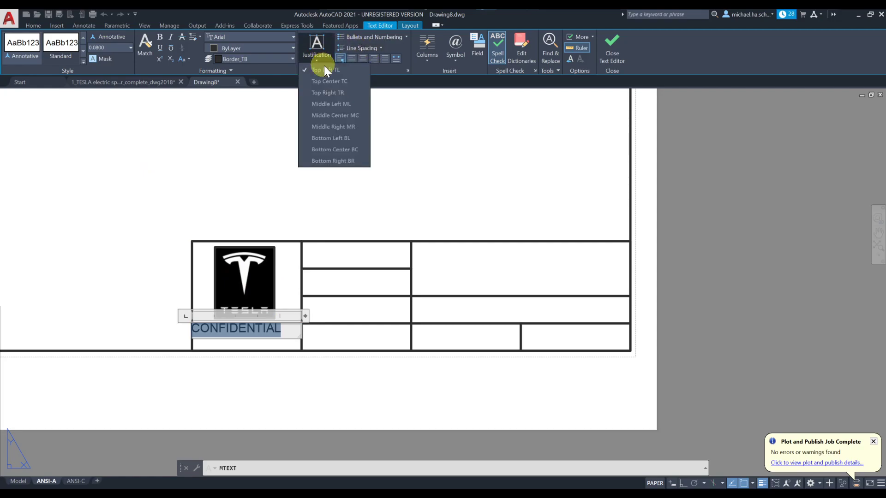
{"action": "left_click", "coordinate": [355, 118]}
{"action": "left_click", "coordinate": [299, 167]}
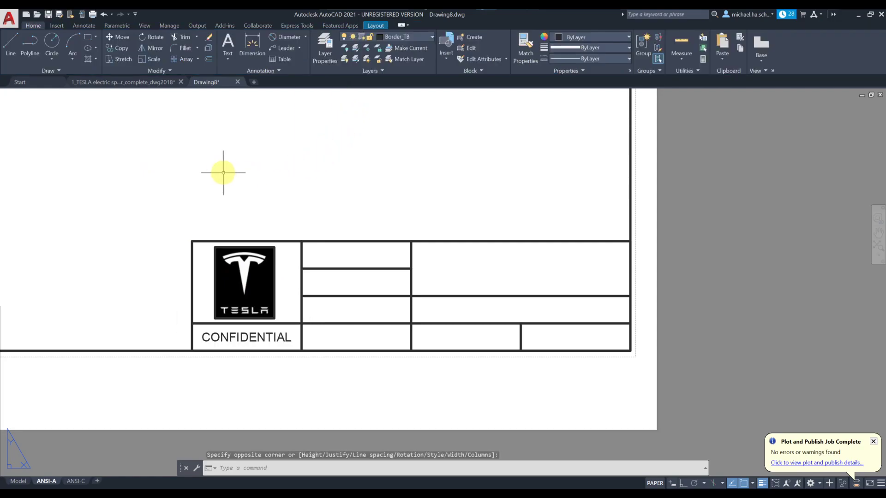
{"action": "middle_click_drag", "start_coordinate": [327, 305], "coordinate": [321, 278]}
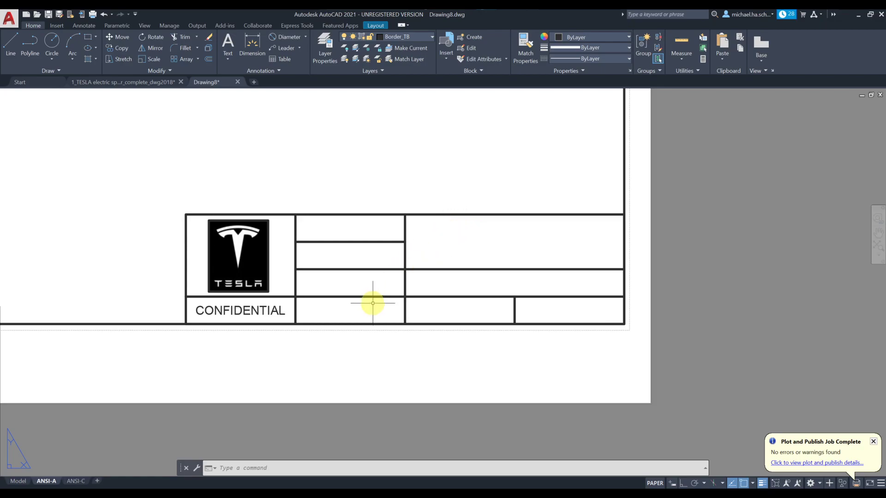
Step: Switch to the PowerPoint slide show and advance to the ANSI-A versus ANSI-C title block slide
{"action": "key", "text": "alt+Tab"}
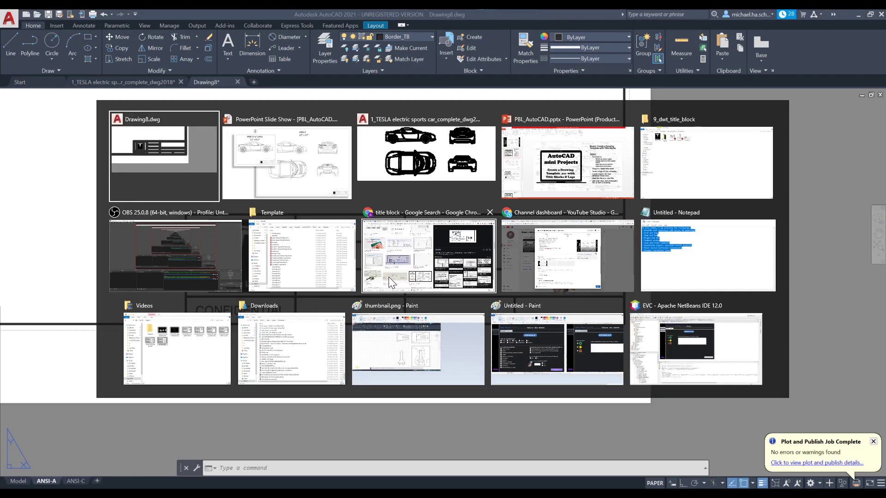
{"action": "key", "text": "alt+Tab"}
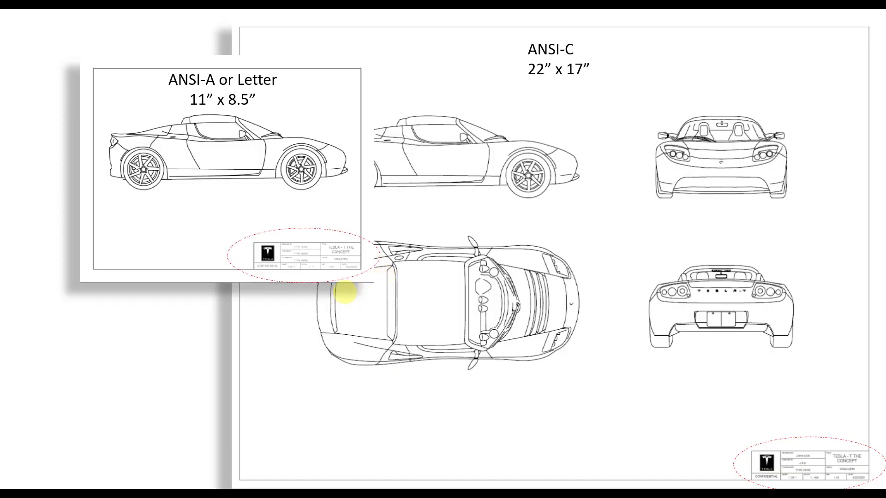
{"action": "left_click", "coordinate": [330, 296]}
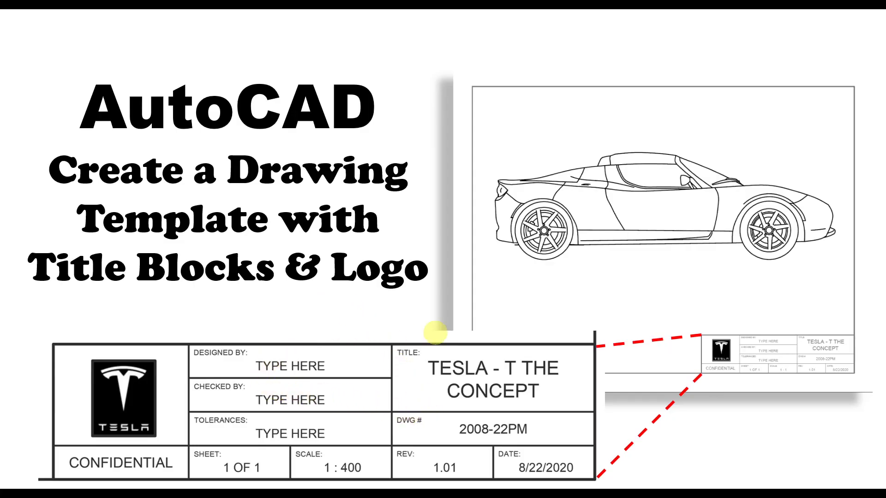
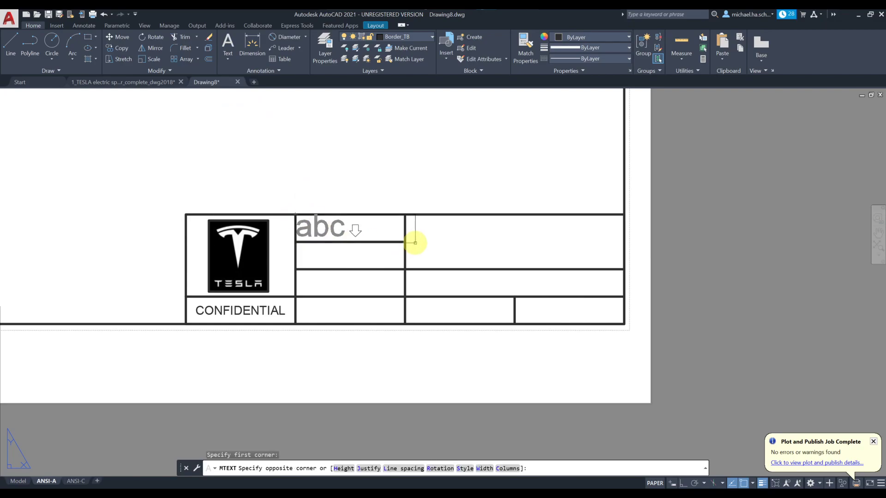
Step: Place a 0.04-high 'DRAWN BY:' multiline label in the cell beside the Tesla logo
{"action": "scroll", "coordinate": [342, 226], "scroll_direction": "up", "scroll_amount": 3}
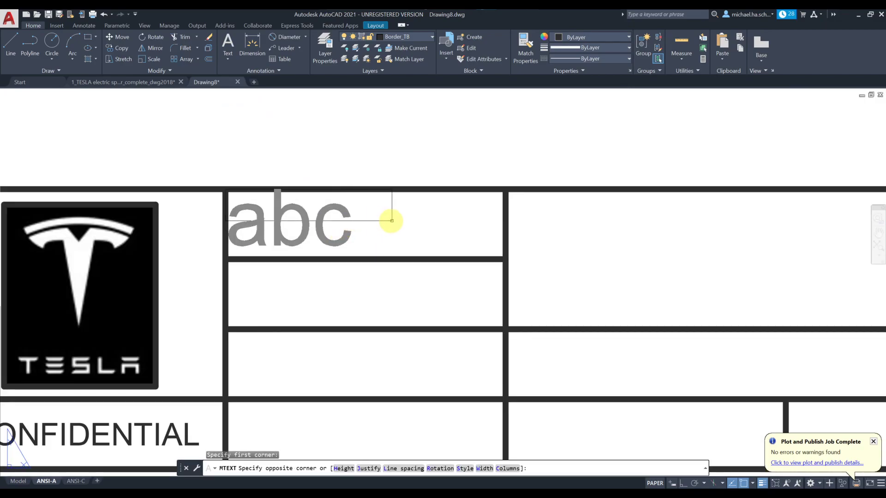
{"action": "left_click", "coordinate": [378, 231]}
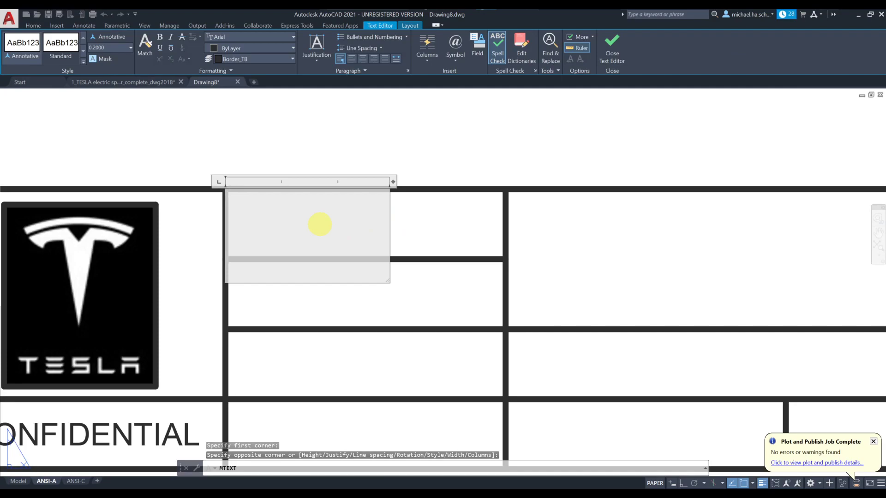
{"action": "type", "text": "DRAWN BY:"}
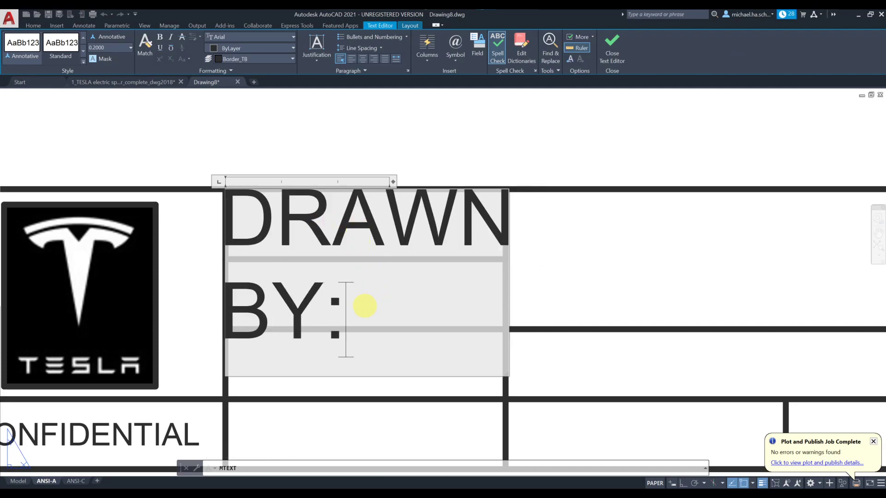
{"action": "mouse_move", "coordinate": [346, 319]}
{"action": "left_mouse_down"}
{"action": "mouse_move", "coordinate": [267, 228]}
{"action": "mouse_move", "coordinate": [239, 222]}
{"action": "left_mouse_up"}
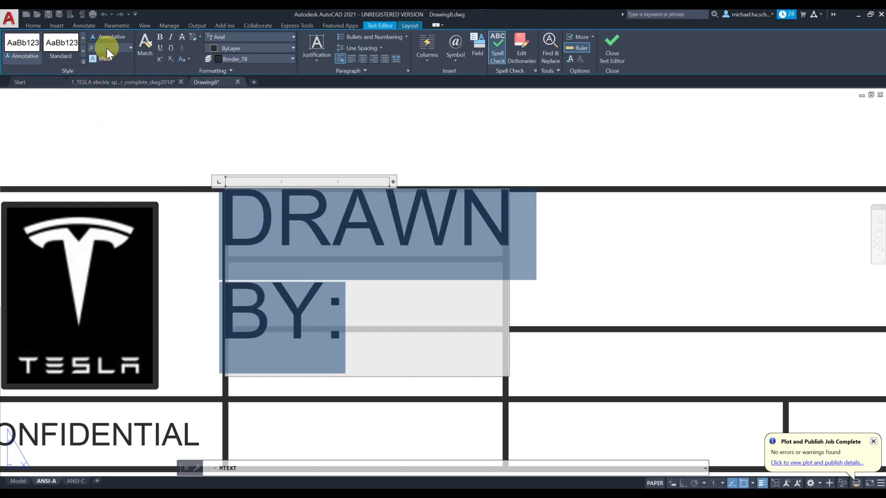
{"action": "key", "text": "Return"}
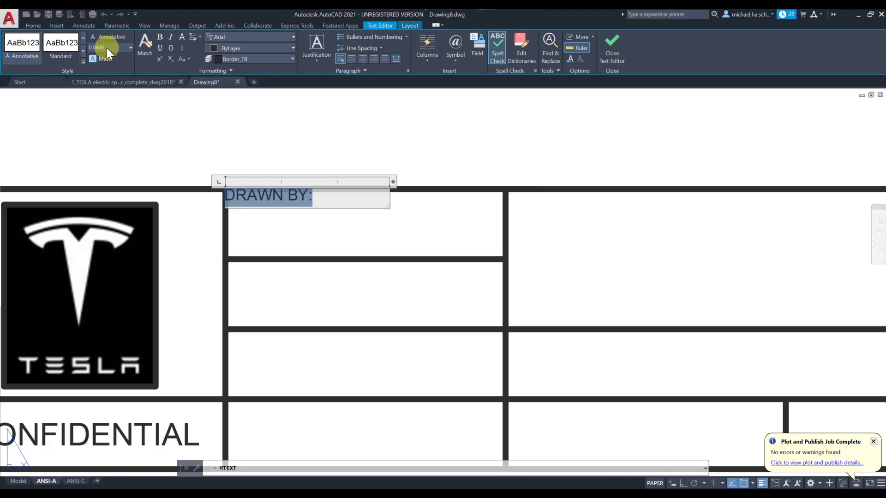
{"action": "left_click", "coordinate": [242, 127]}
{"action": "type", "text": "m"}
{"action": "key", "text": "Return"}
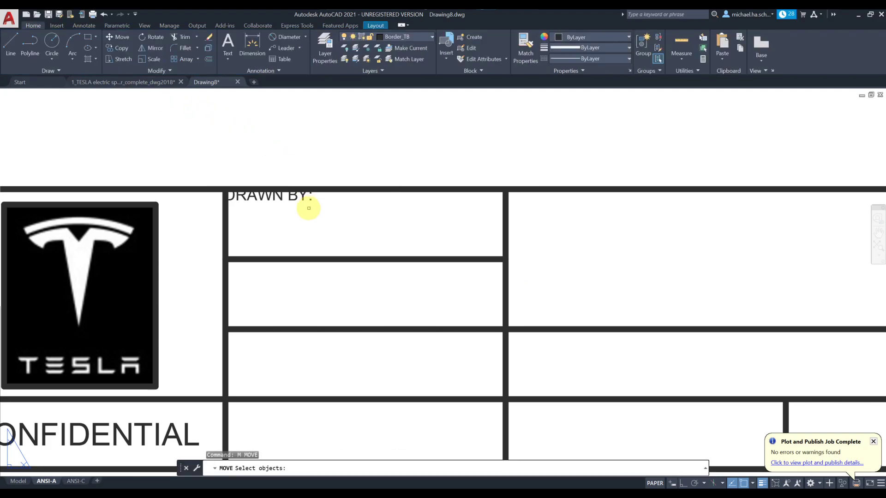
Step: Move the DRAWN BY: label into the top-left corner of its cell
{"action": "left_click", "coordinate": [302, 196]}
{"action": "key", "text": "Return"}
{"action": "left_click", "coordinate": [282, 136]}
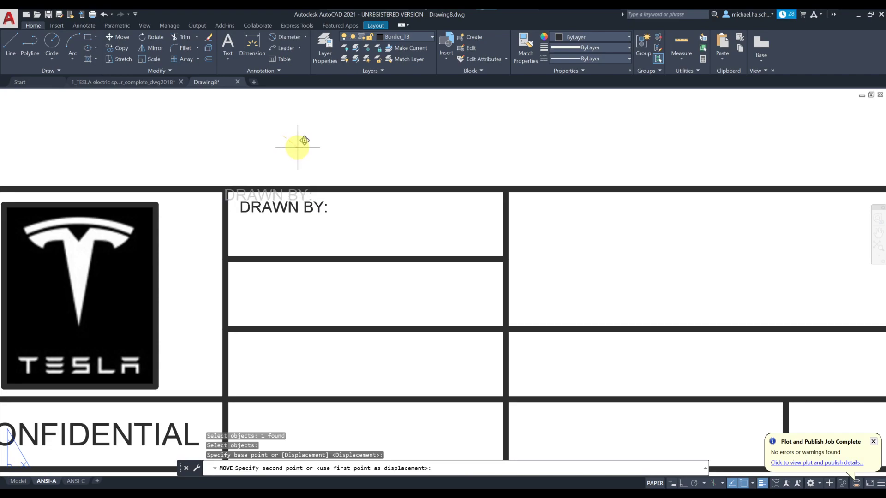
{"action": "left_click", "coordinate": [297, 147]}
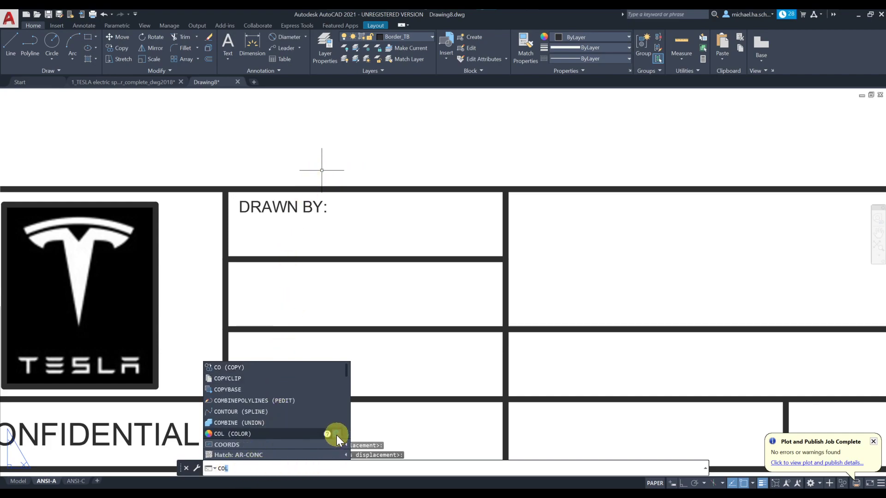
Step: Copy the DRAWN BY: label to a spot lower right in the same cell and select the copy
{"action": "left_click", "coordinate": [121, 48]}
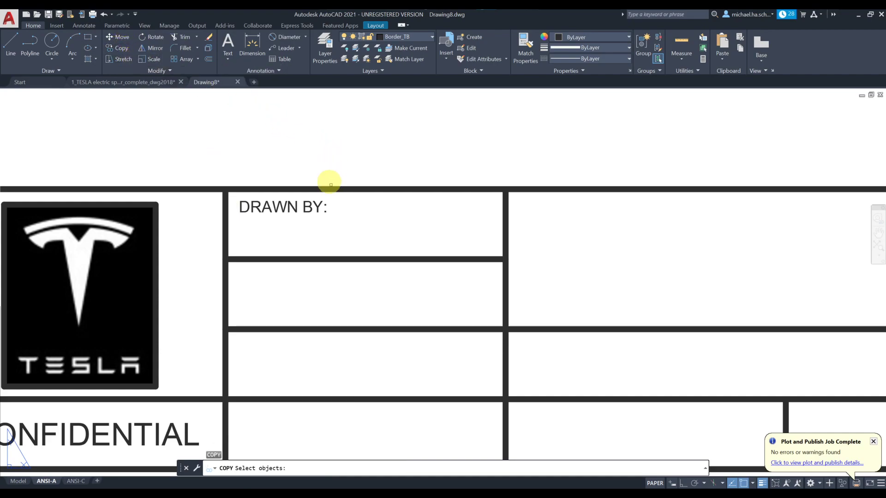
{"action": "left_click", "coordinate": [317, 208]}
{"action": "key", "text": "Return"}
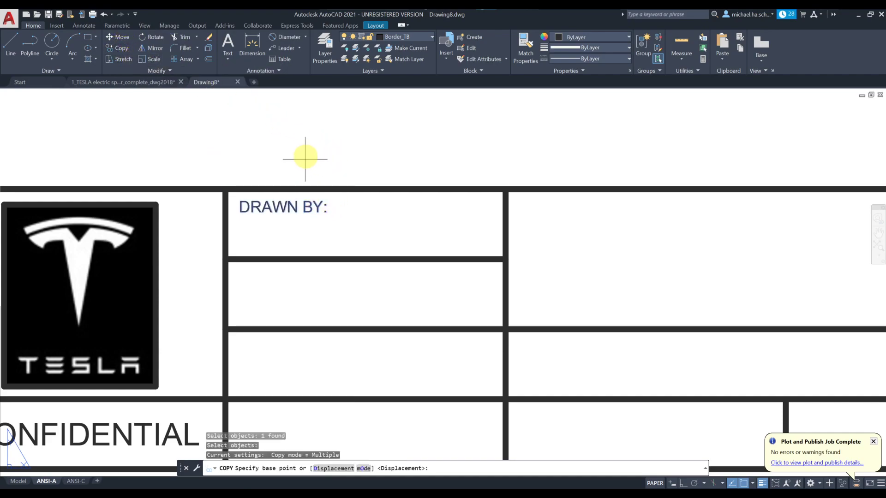
{"action": "left_click", "coordinate": [277, 109]}
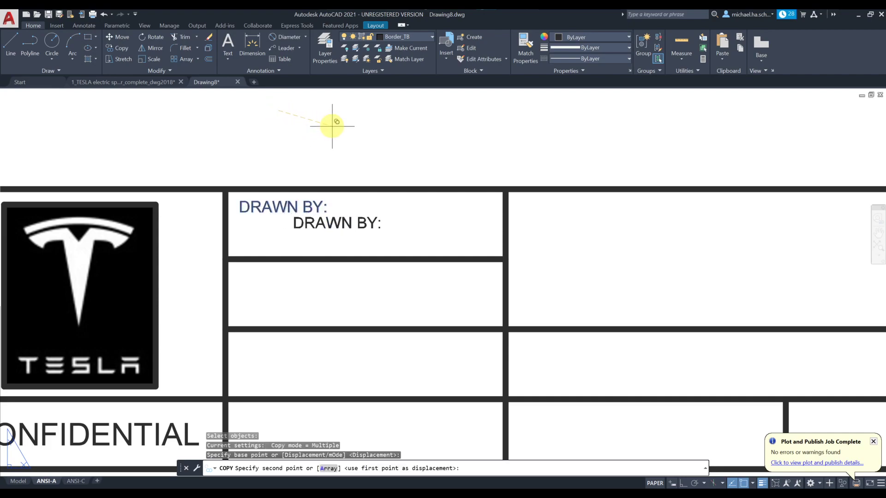
{"action": "left_click", "coordinate": [354, 135]}
{"action": "key", "text": "Escape"}
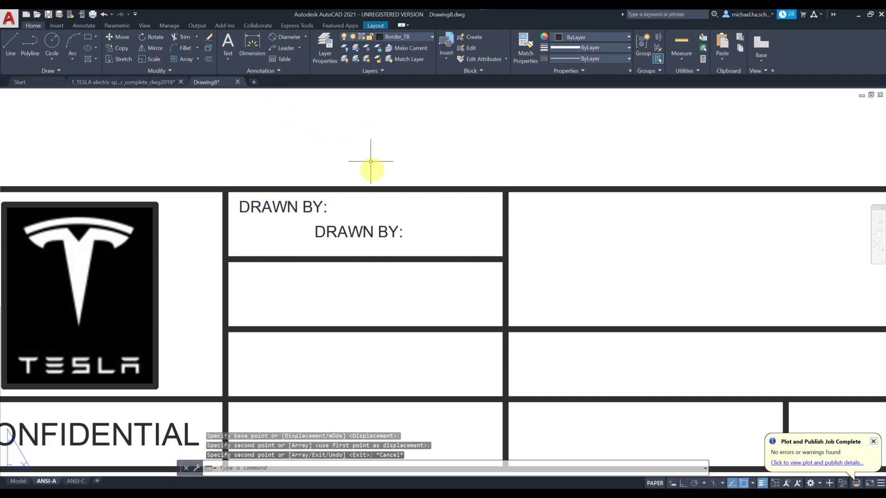
{"action": "left_click", "coordinate": [359, 226]}
{"action": "left_click", "coordinate": [358, 227]}
Step: Change the copied label to 0.06 height and replace its text with a placeholder name
{"action": "double_click", "coordinate": [355, 230]}
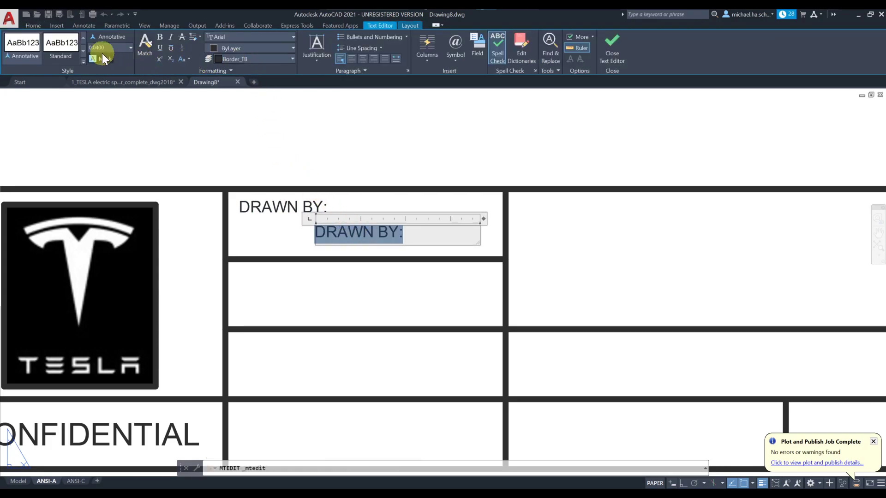
{"action": "type", "text": ".06"}
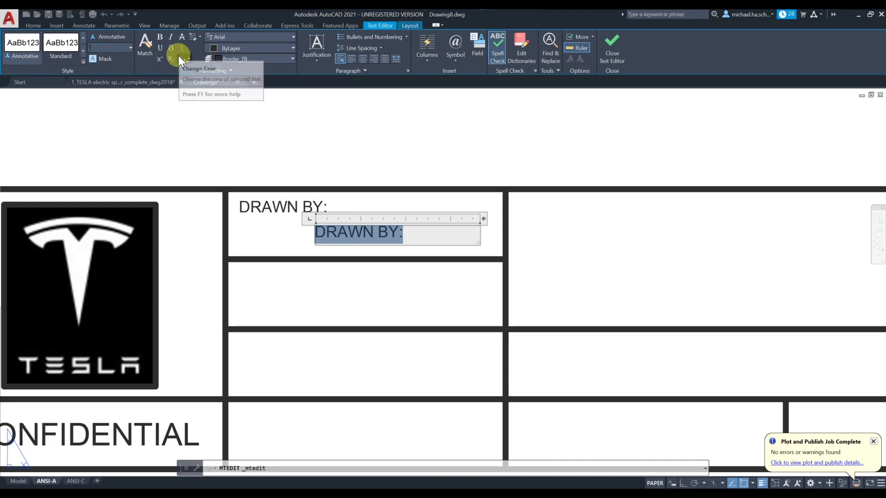
{"action": "key", "text": "Return"}
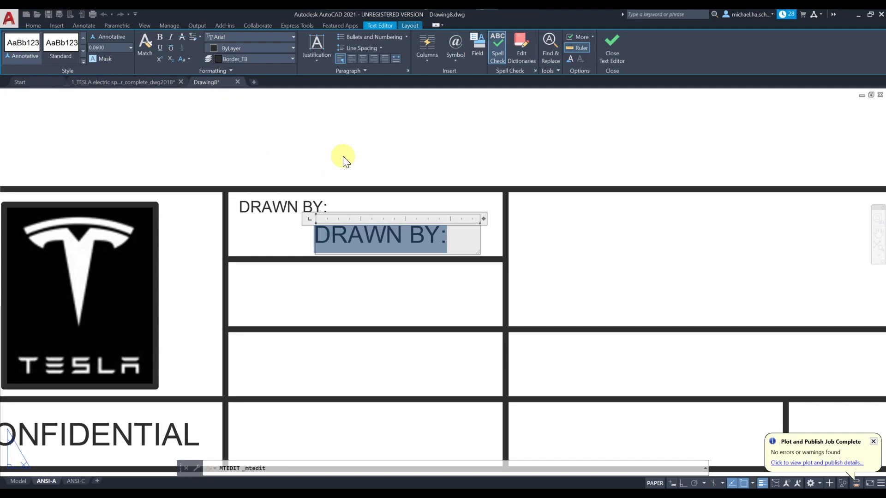
{"action": "type", "text": "TY"}
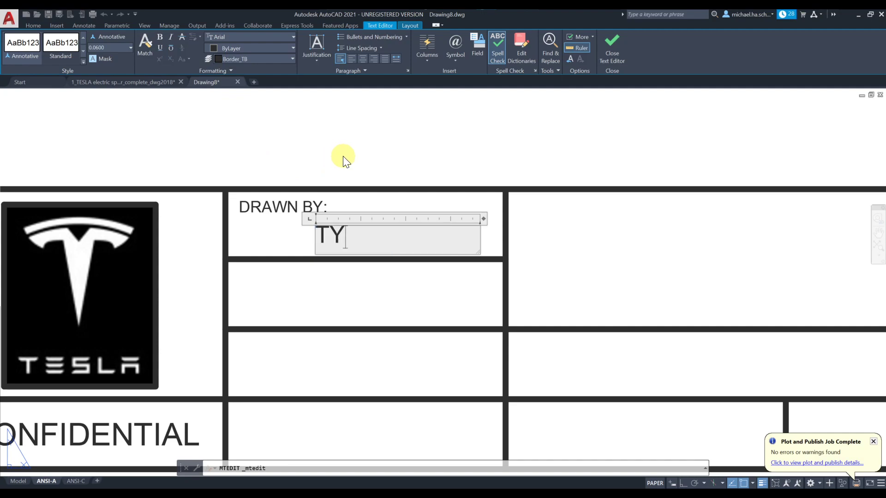
{"action": "key", "text": "BackSpace"}
{"action": "key", "text": "BackSpace"}
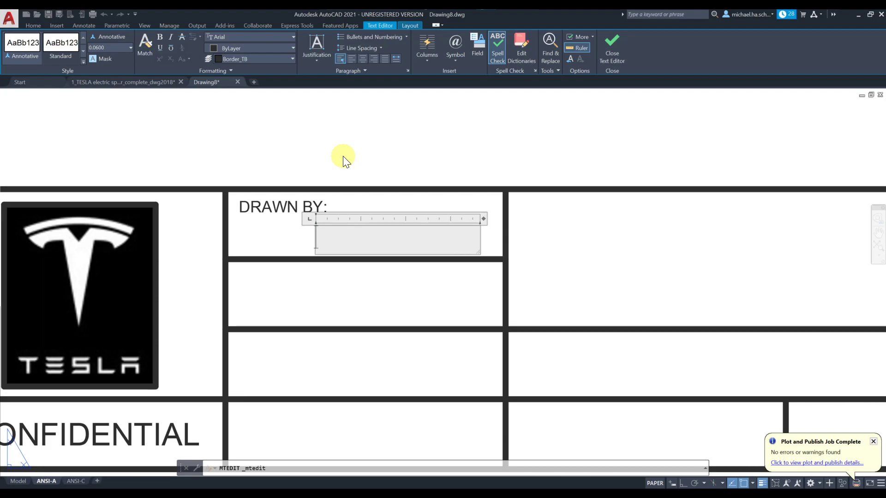
{"action": "type", "text": "JOHN DOE"}
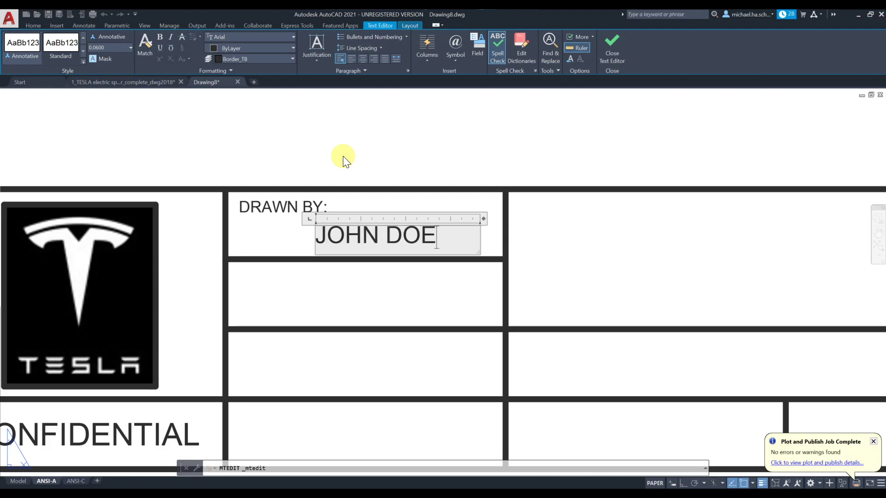
{"action": "left_click", "coordinate": [343, 156]}
Step: Start a MOVE of the placeholder name and select it
{"action": "type", "text": "m"}
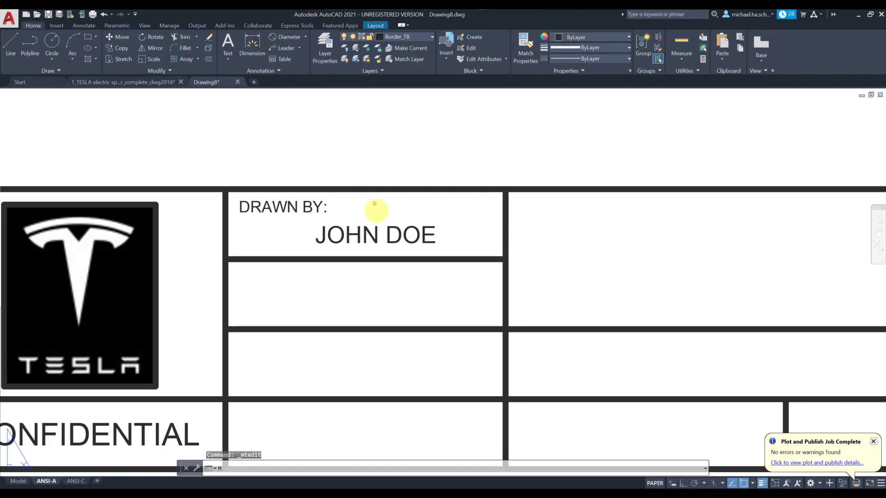
{"action": "key", "text": "Return"}
{"action": "left_click", "coordinate": [389, 231]}
Step: Shift the placeholder name slightly left under the DRAWN BY: label
{"action": "key", "text": "Return"}
{"action": "left_click", "coordinate": [421, 145]}
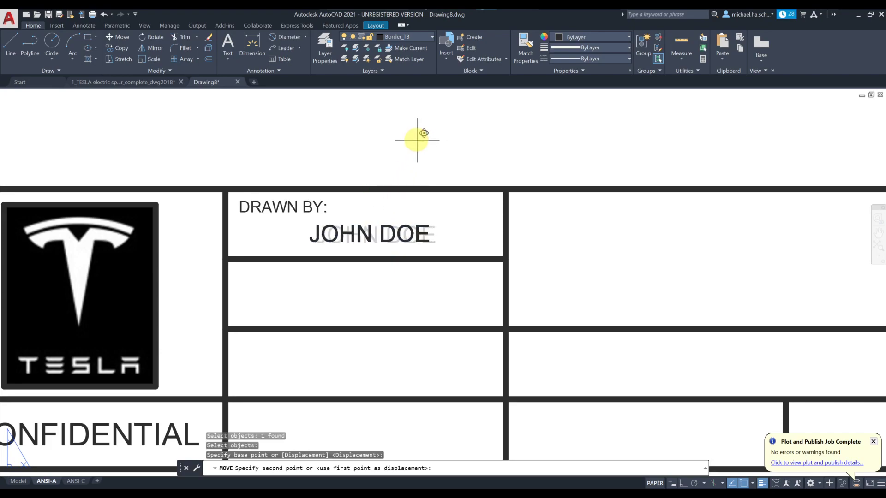
{"action": "left_click", "coordinate": [407, 138]}
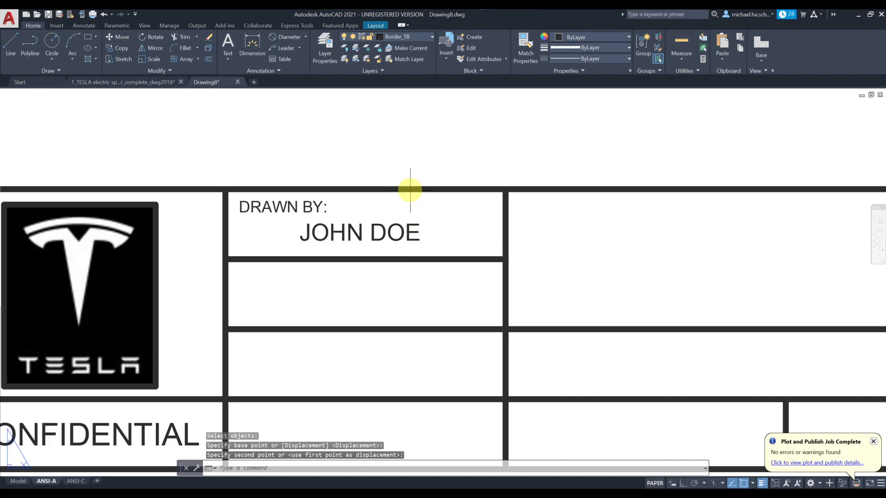
Step: Copy the label-and-name pair into the second-row, third-row and bottom-row left cells
{"action": "type", "text": "co"}
{"action": "key", "text": "Return"}
{"action": "left_click", "coordinate": [260, 206]}
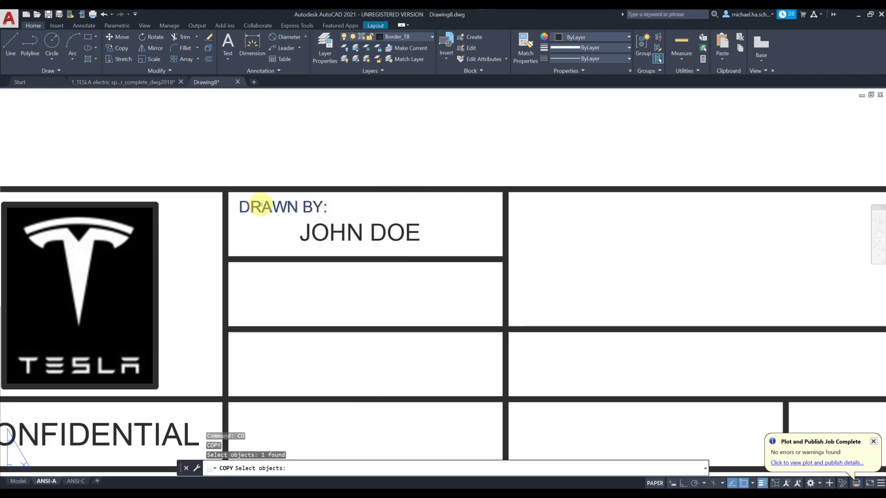
{"action": "left_click", "coordinate": [328, 232]}
{"action": "key", "text": "Return"}
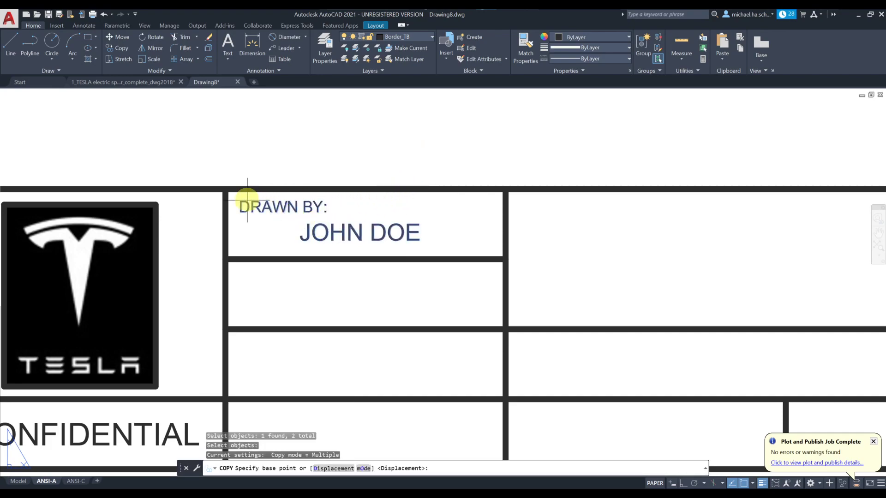
{"action": "left_click", "coordinate": [225, 188]}
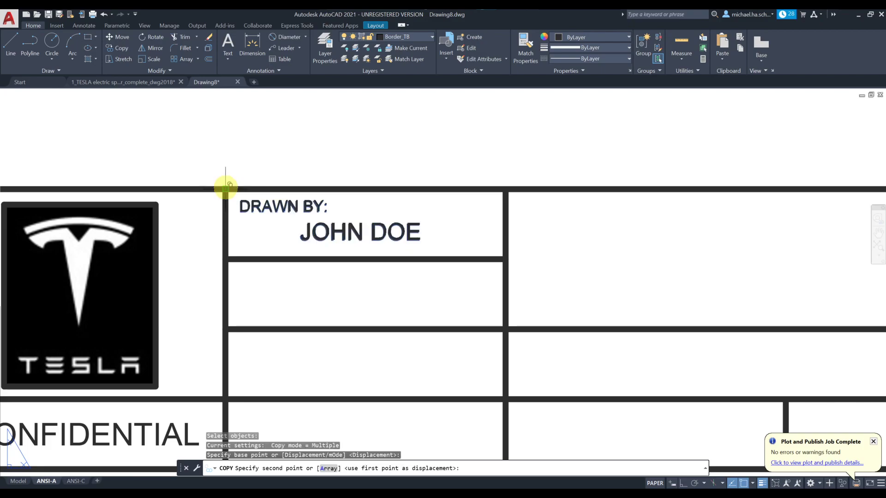
{"action": "left_click", "coordinate": [226, 260]}
{"action": "middle_click_drag", "start_coordinate": [311, 282], "coordinate": [349, 151]}
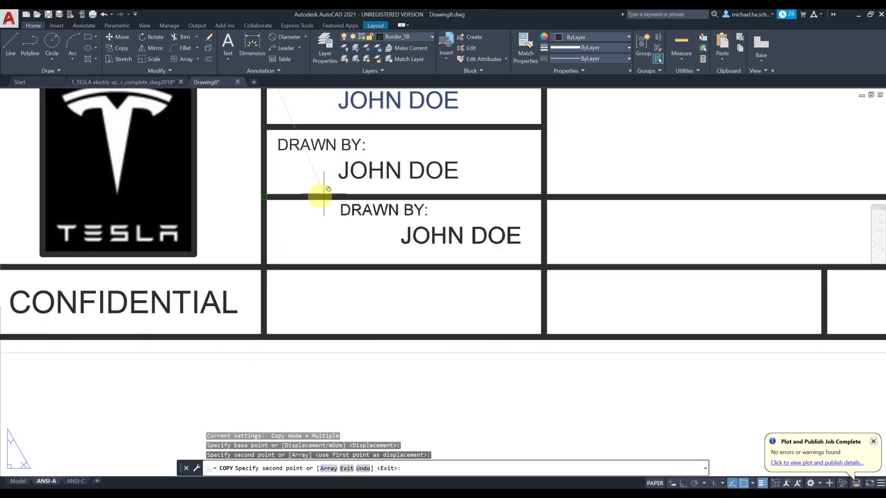
{"action": "left_click", "coordinate": [266, 197]}
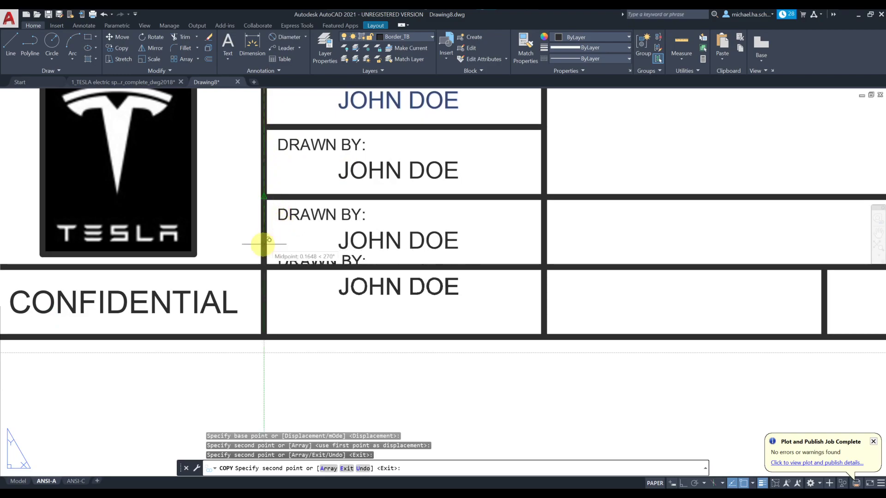
{"action": "left_click", "coordinate": [260, 264]}
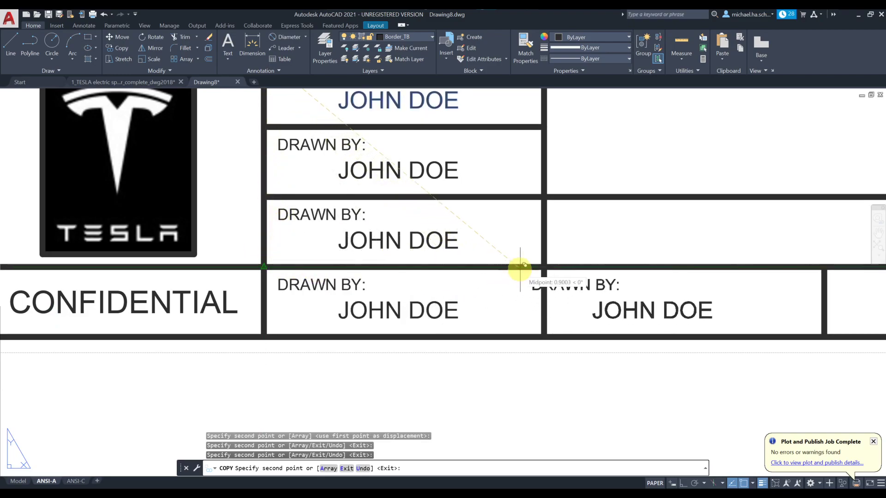
Step: Copy the pair into the right cell of row three and the top-right cell
{"action": "middle_click_drag", "start_coordinate": [589, 231], "coordinate": [425, 233]}
{"action": "left_click", "coordinate": [406, 226]}
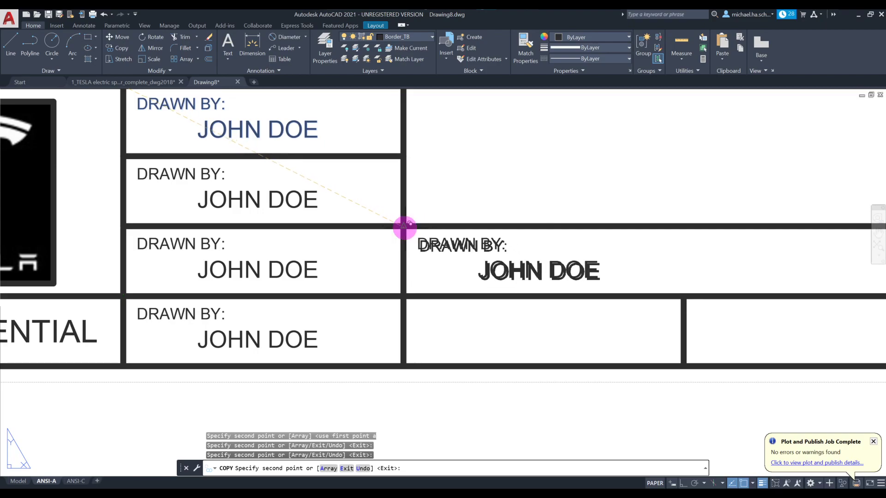
{"action": "scroll", "coordinate": [457, 196], "scroll_direction": "down", "scroll_amount": 2}
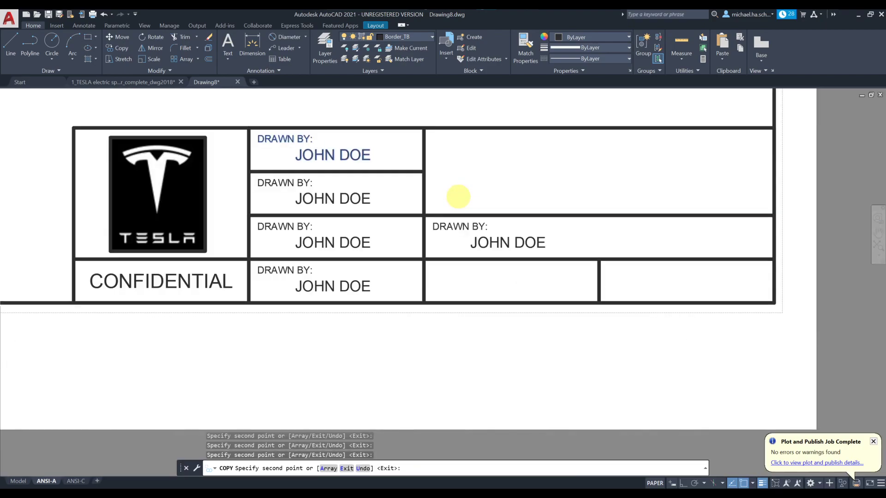
{"action": "left_click", "coordinate": [424, 129]}
{"action": "key", "text": "Escape"}
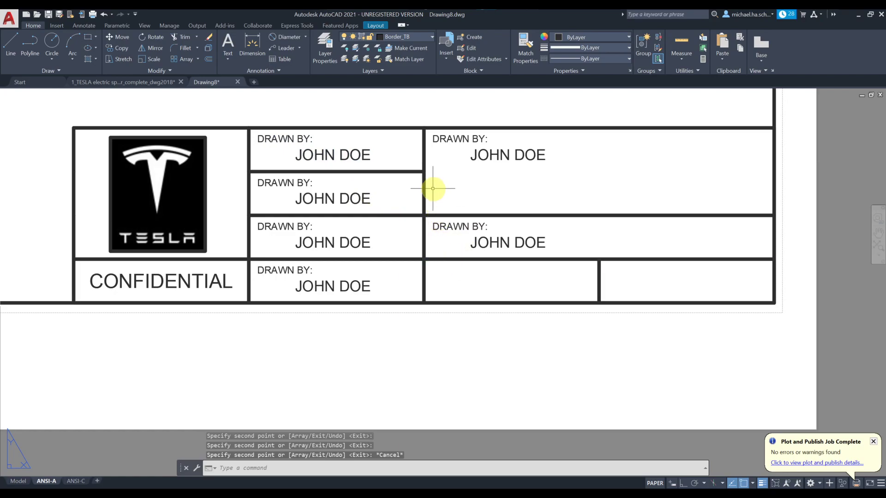
Step: Relabel the second-row cell CHECKED BY: and replace its name with the checker's initials
{"action": "middle_click_drag", "start_coordinate": [430, 188], "coordinate": [475, 217]}
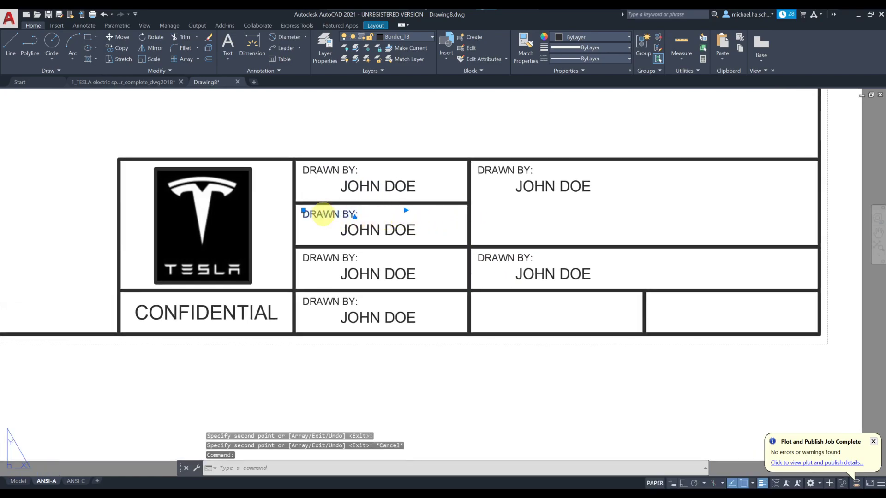
{"action": "double_click", "coordinate": [321, 215]}
{"action": "type", "text": "CHECKE"}
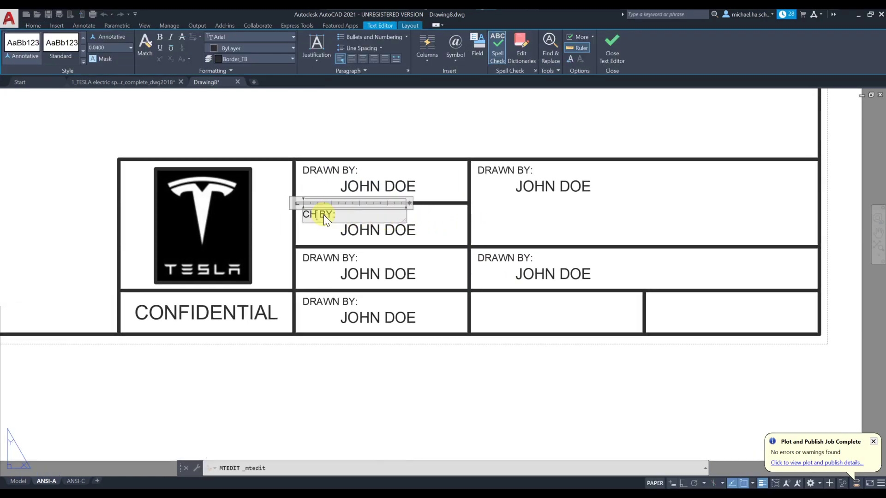
{"action": "type", "text": "D"}
{"action": "left_click", "coordinate": [356, 227]}
{"action": "left_click", "coordinate": [370, 230]}
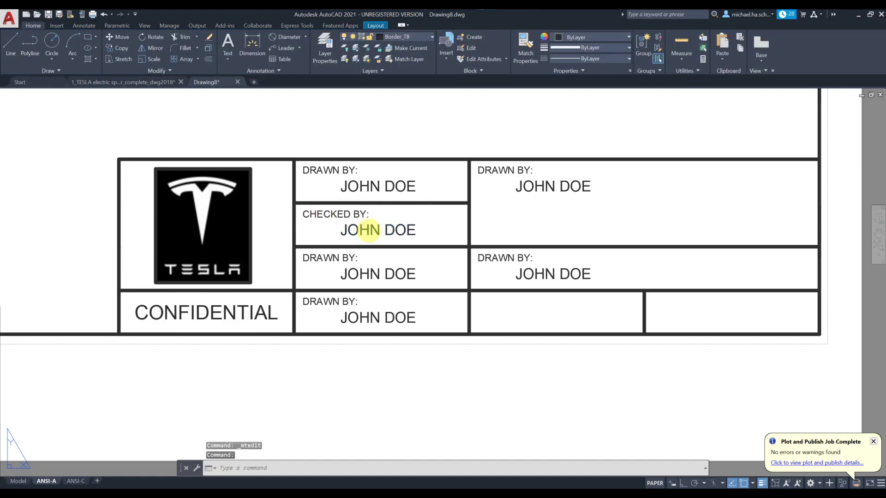
{"action": "double_click", "coordinate": [369, 230]}
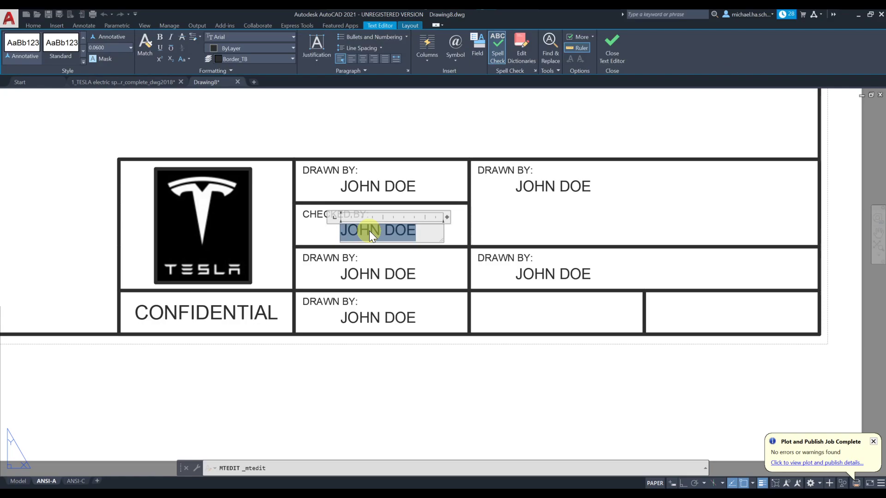
{"action": "type", "text": "J.R.E."}
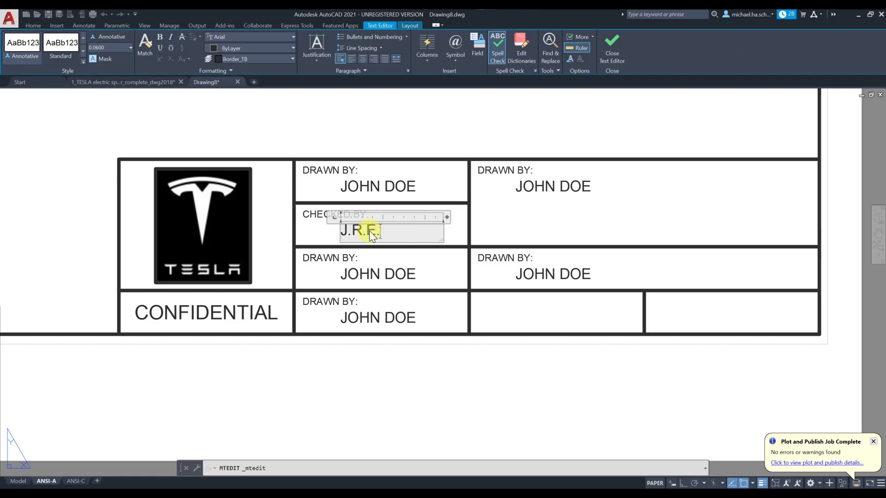
{"action": "left_click", "coordinate": [396, 140]}
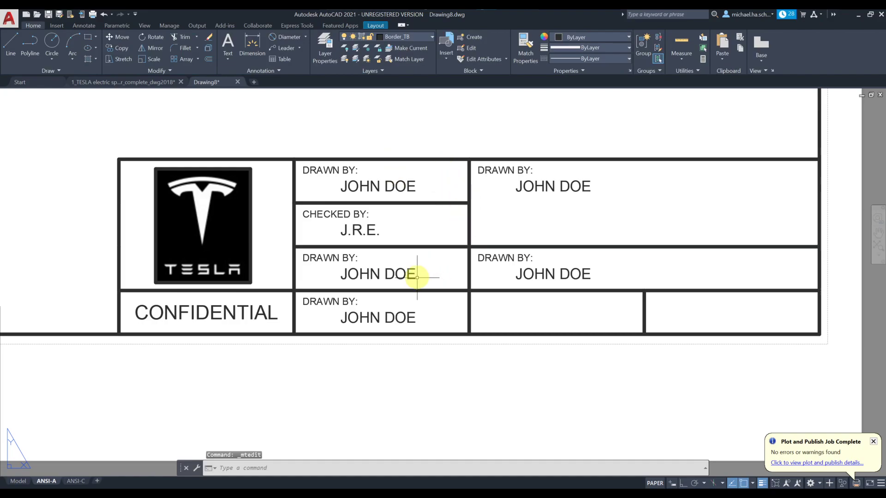
Step: Relabel the middle-left cell TOLERANCES:, leaving the bottom DRAWN BY: label unchanged
{"action": "double_click", "coordinate": [329, 258]}
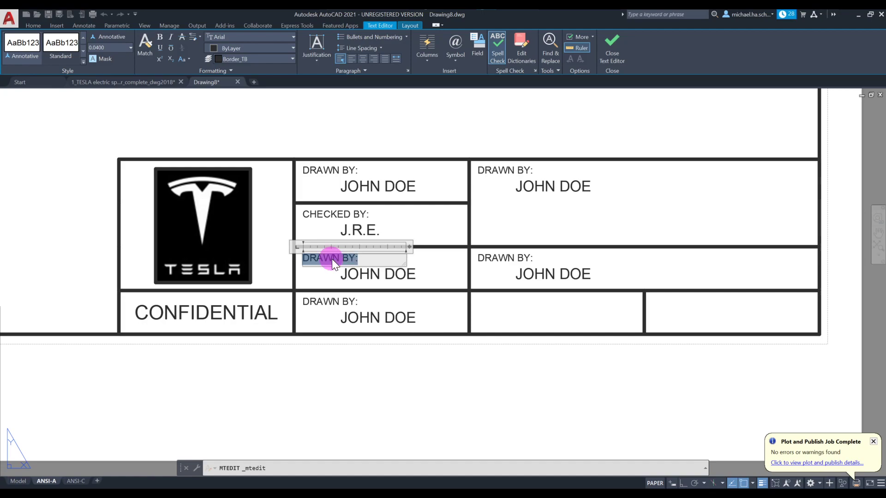
{"action": "type", "text": "TOLERANCES:"}
{"action": "left_click", "coordinate": [306, 213]}
{"action": "left_click", "coordinate": [323, 302]}
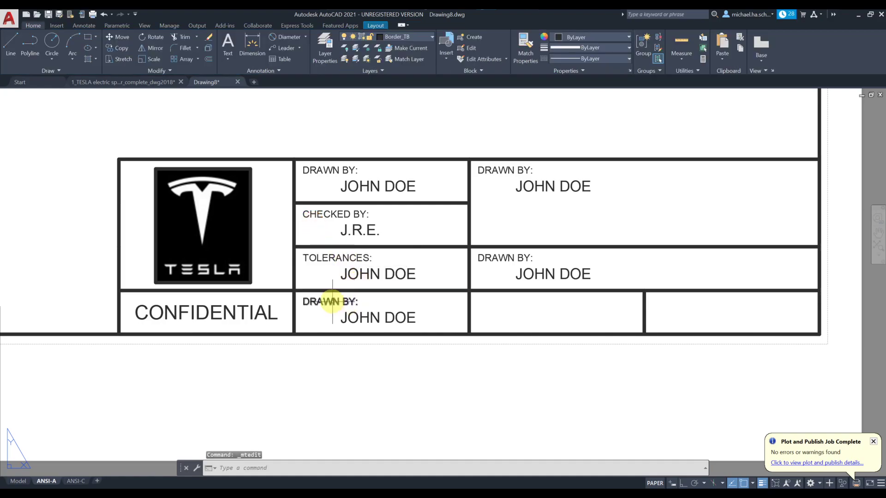
{"action": "double_click", "coordinate": [331, 301]}
{"action": "double_click", "coordinate": [331, 301]}
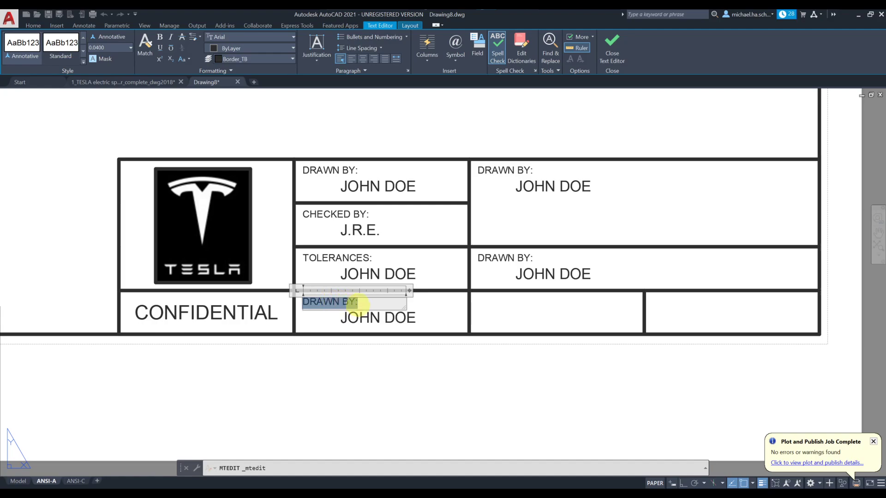
{"action": "left_click", "coordinate": [535, 309]}
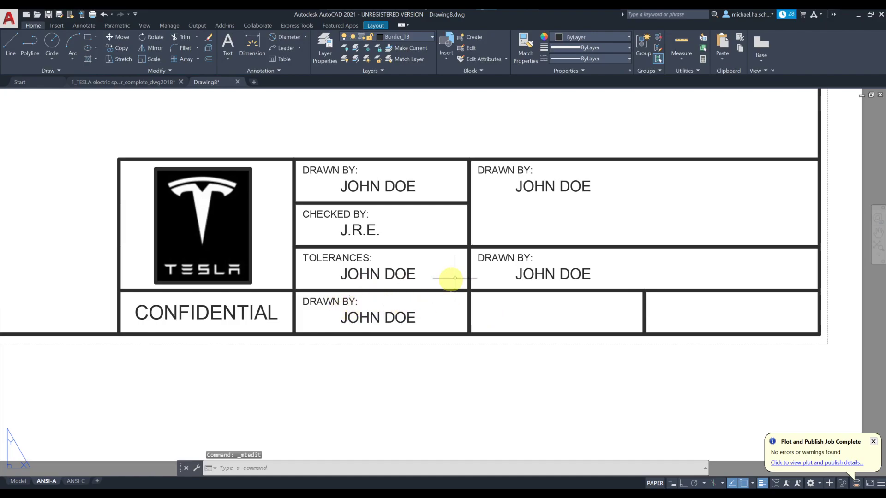
Step: Relabel the upper-right cell TITLE: and open its placeholder text for editing
{"action": "left_click", "coordinate": [503, 171]}
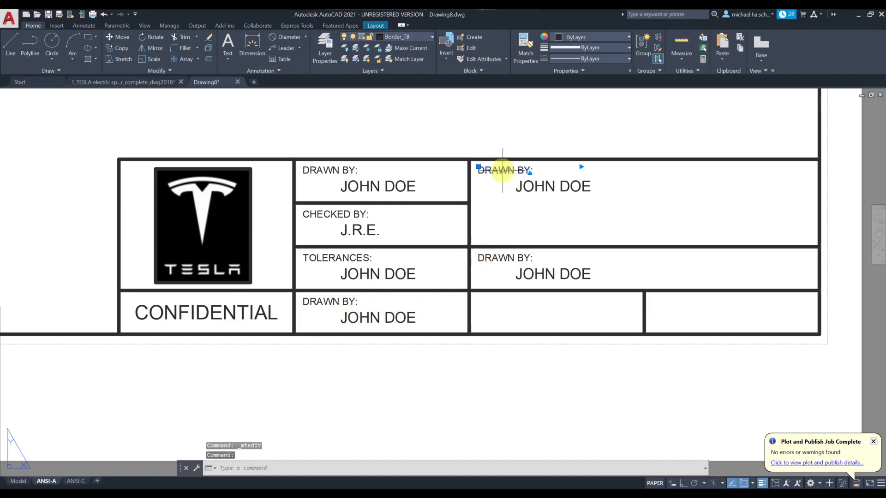
{"action": "double_click", "coordinate": [502, 170]}
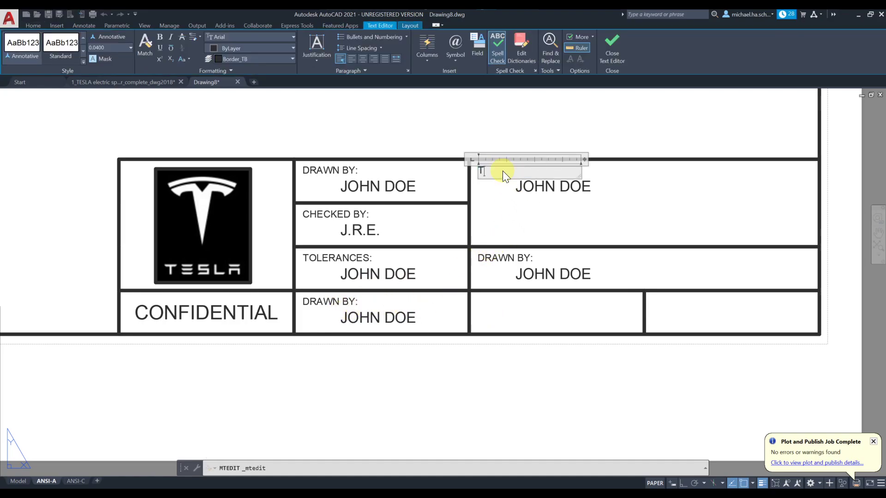
{"action": "type", "text": "TITLE:"}
{"action": "left_click", "coordinate": [530, 127]}
{"action": "left_click", "coordinate": [549, 186]}
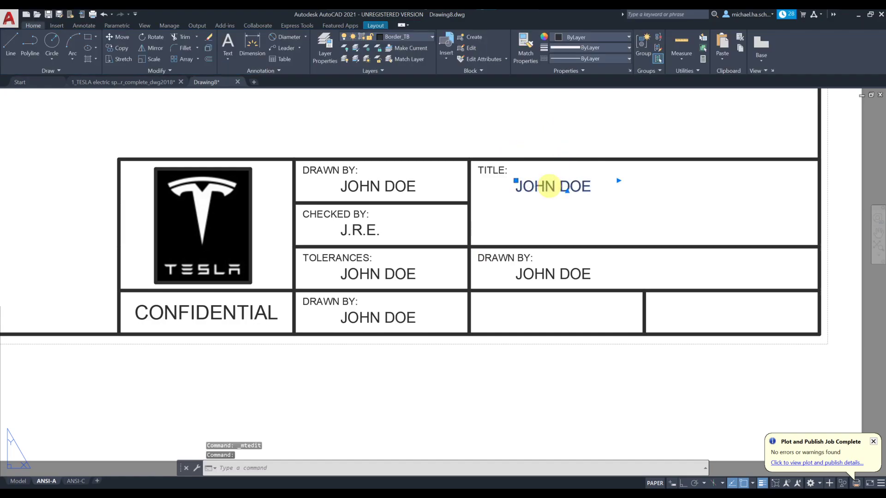
{"action": "double_click", "coordinate": [549, 186]}
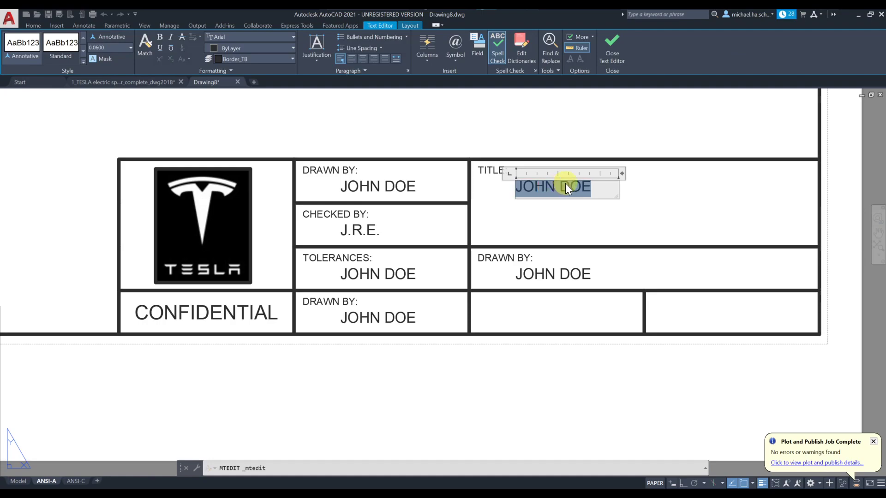
Step: Set the title text to 0.085 height, widen its box, and enter TESLA -T over CONCEPT MODEL
{"action": "left_click", "coordinate": [109, 48]}
{"action": "type", "text": ".085"}
{"action": "key", "text": "Return"}
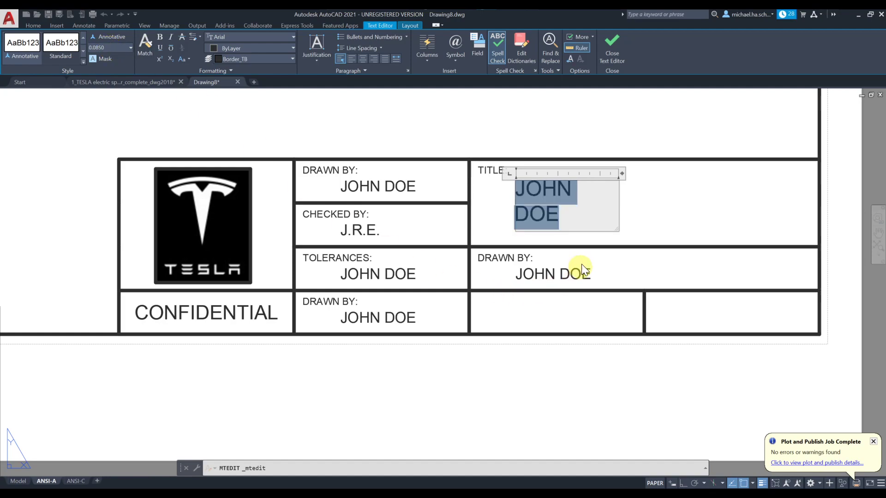
{"action": "left_click_drag", "start_coordinate": [617, 229], "coordinate": [794, 242]}
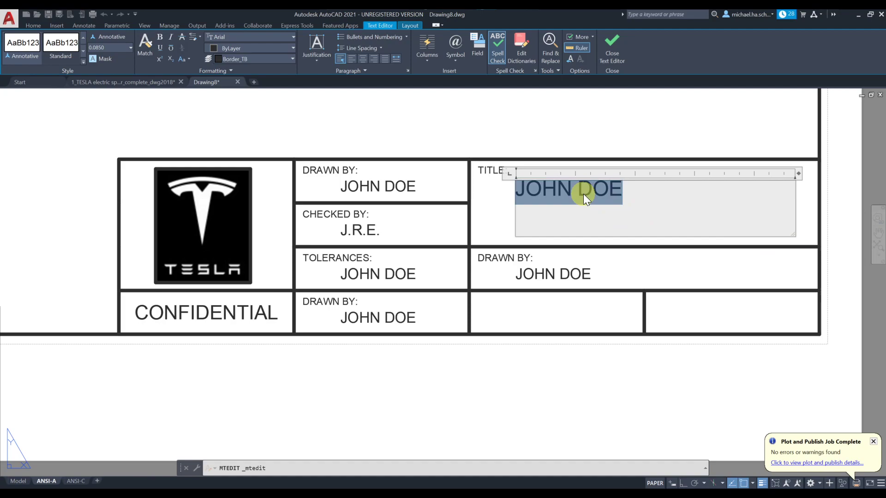
{"action": "type", "text": "TESLA"}
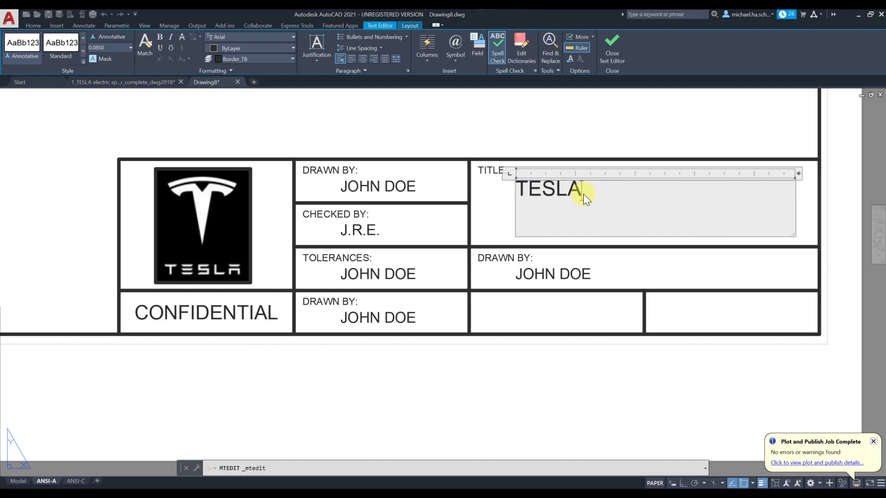
{"action": "type", "text": " -T MODEL"}
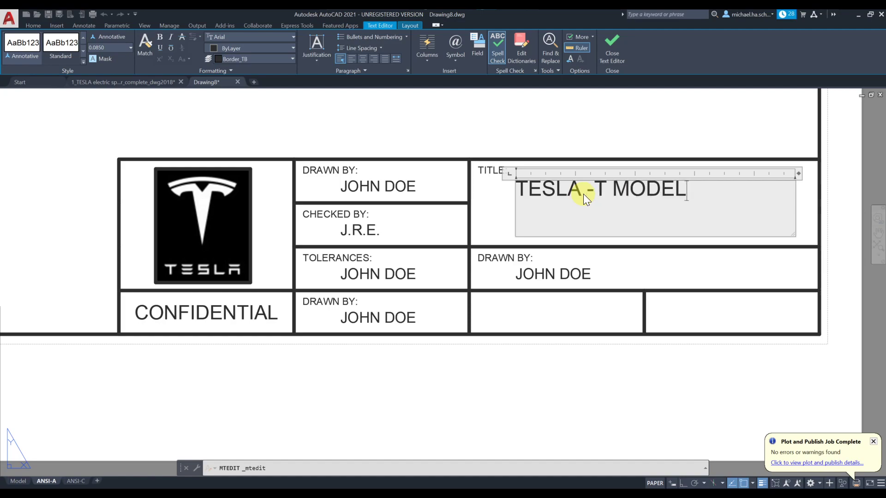
{"action": "key", "text": "BackSpace"}
{"action": "key", "text": "BackSpace"}
{"action": "key", "text": "BackSpace"}
{"action": "key", "text": "BackSpace"}
{"action": "key", "text": "BackSpace"}
{"action": "key", "text": "Return"}
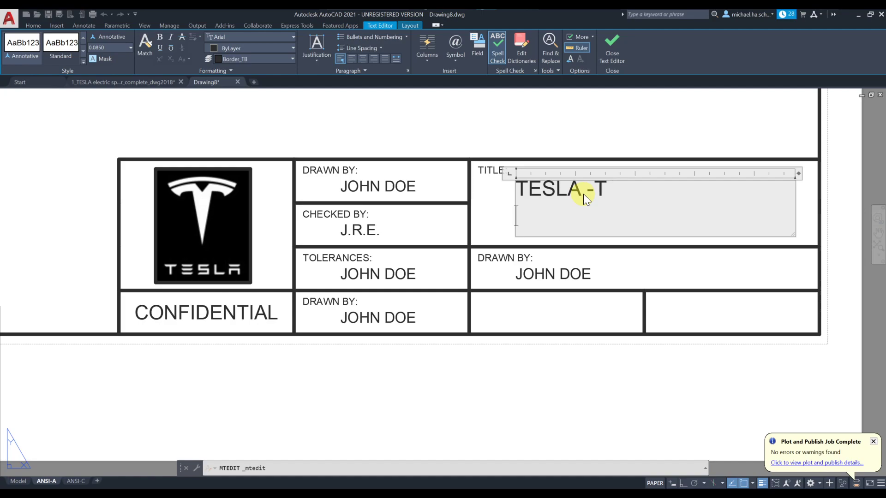
{"action": "type", "text": "CONCEPT MODEL"}
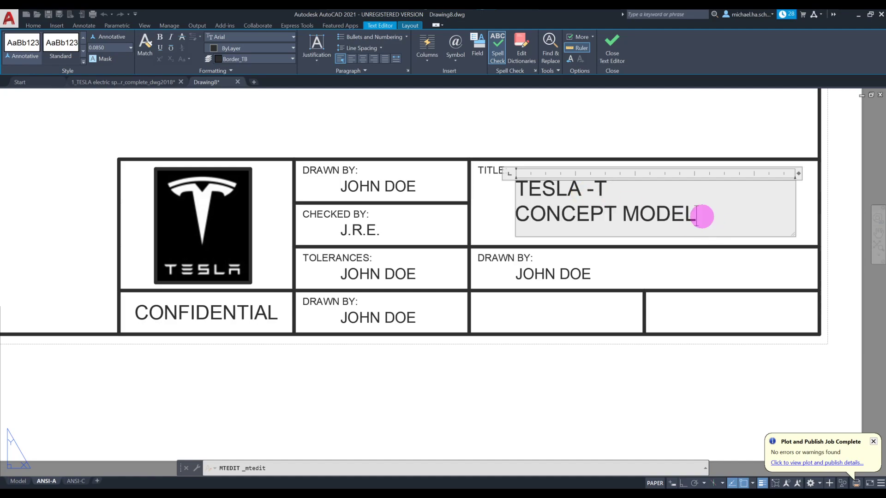
Step: Enlarge both title lines to 0.1 text height
{"action": "left_click_drag", "start_coordinate": [701, 217], "coordinate": [517, 192]}
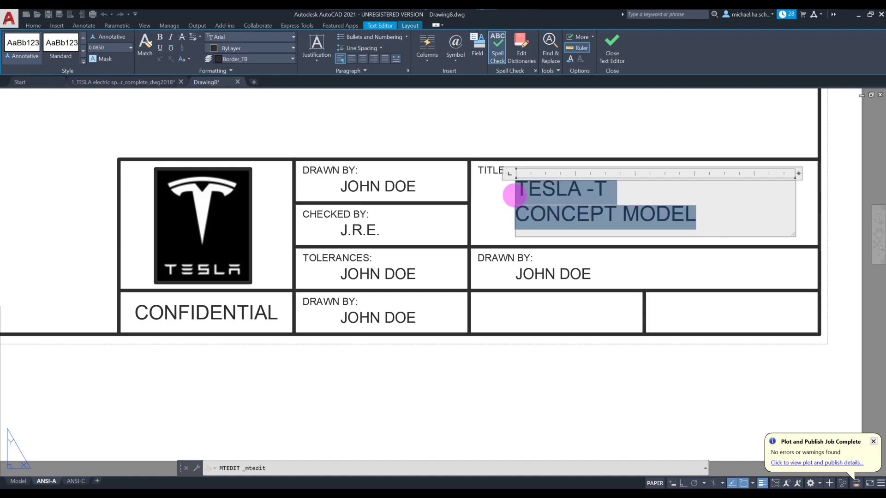
{"action": "left_click", "coordinate": [120, 51]}
{"action": "type", "text": ".1"}
{"action": "key", "text": "Return"}
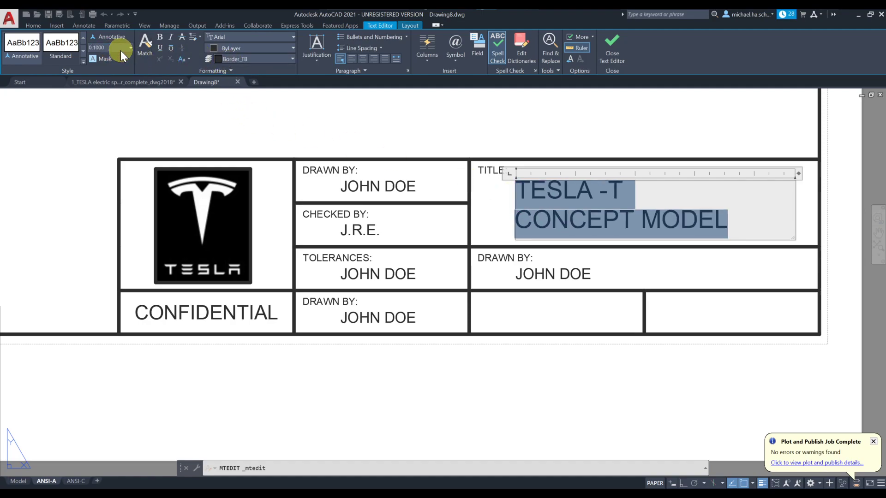
{"action": "left_click", "coordinate": [588, 134]}
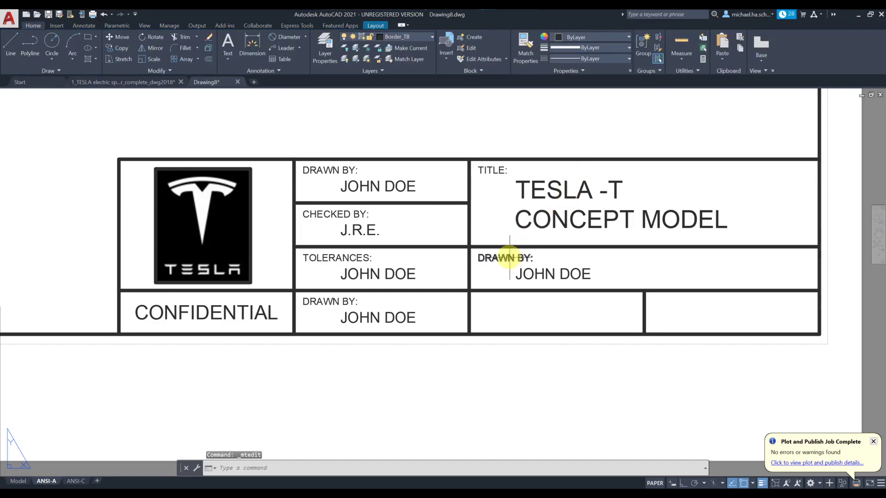
Step: Label the lower-right cell DWG # and enter 2008-22PM as its drawing number
{"action": "double_click", "coordinate": [508, 257]}
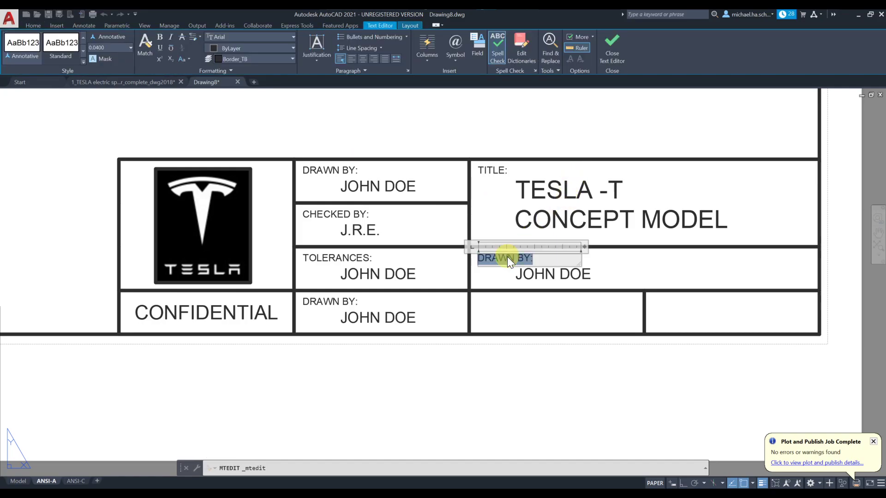
{"action": "type", "text": "DWG "}
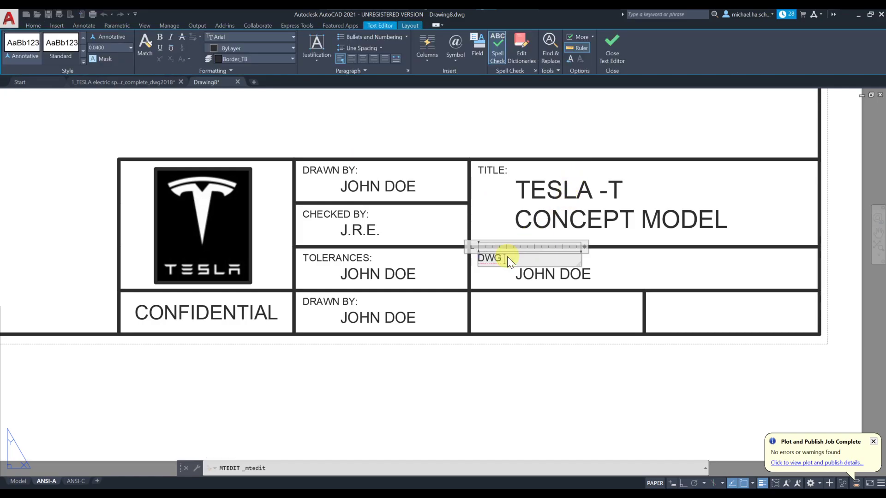
{"action": "type", "text": "#"}
{"action": "left_click", "coordinate": [548, 286]}
{"action": "left_click", "coordinate": [546, 273]}
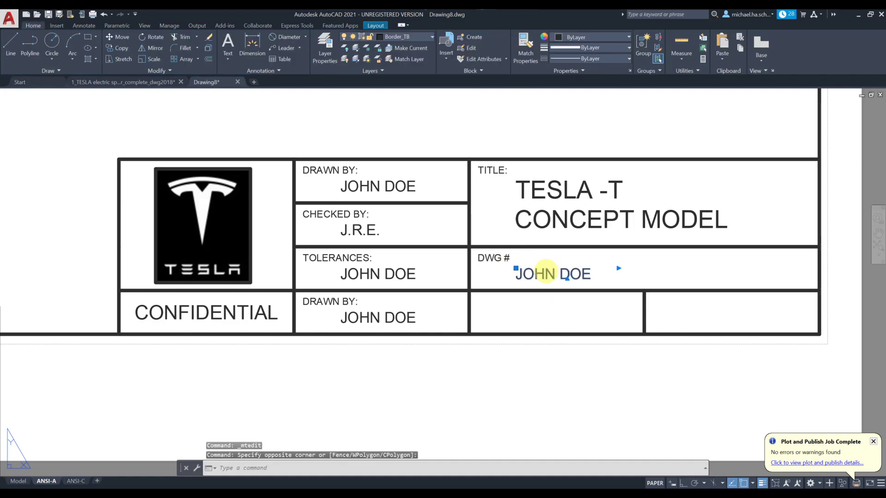
{"action": "double_click", "coordinate": [546, 274]}
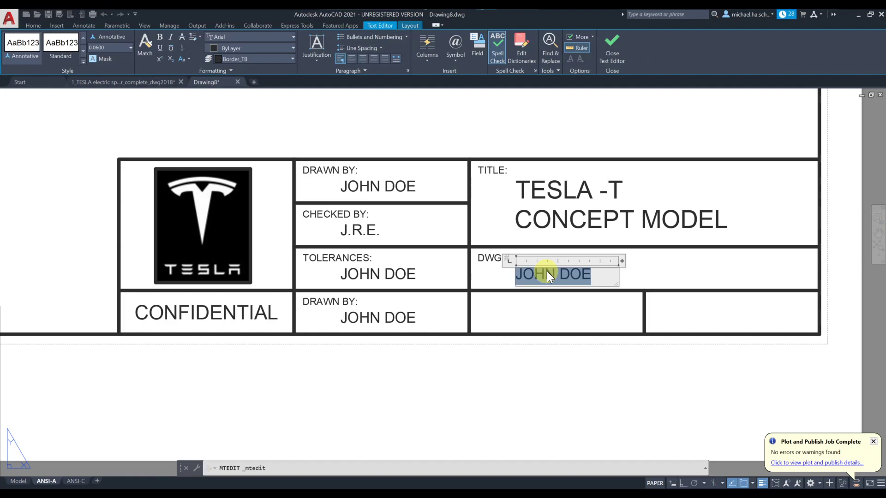
{"action": "type", "text": "2008"}
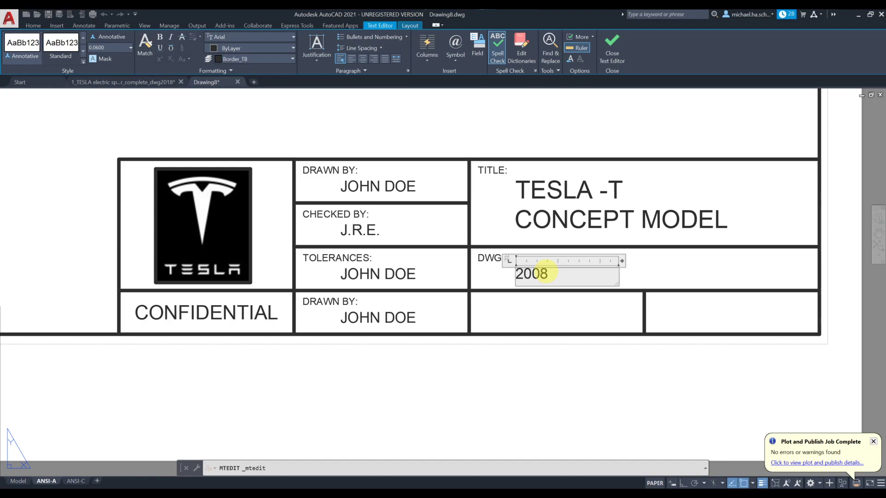
{"action": "type", "text": "-22PM"}
{"action": "left_click", "coordinate": [574, 302]}
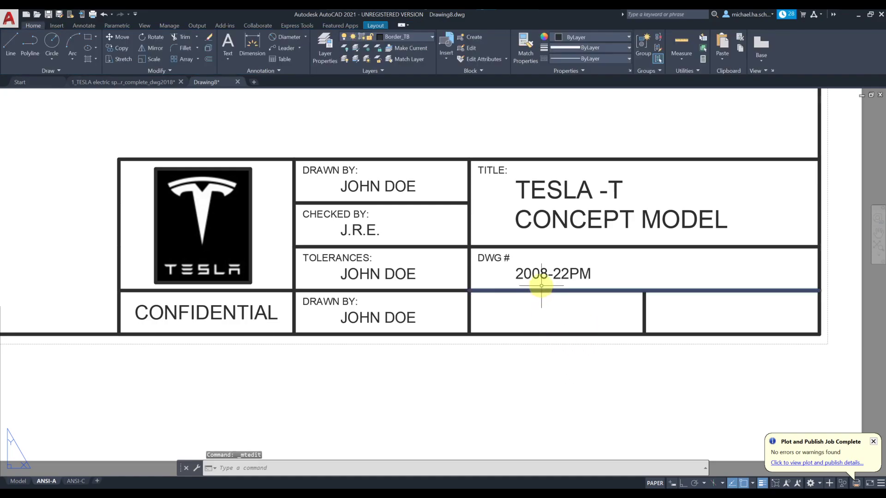
Step: Enlarge the 2008-22PM drawing number to 0.08 text height
{"action": "left_click", "coordinate": [535, 274]}
{"action": "double_click", "coordinate": [538, 273]}
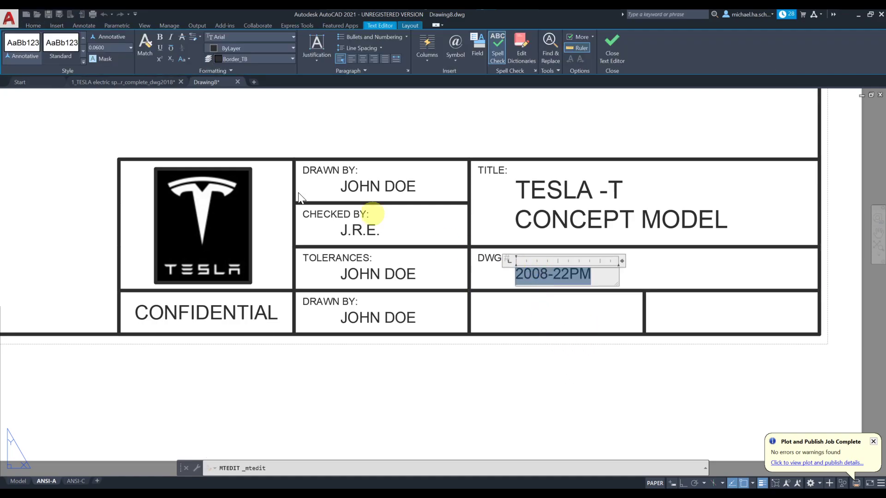
{"action": "left_click", "coordinate": [109, 47]}
{"action": "type", "text": ".08"}
{"action": "key", "text": "Return"}
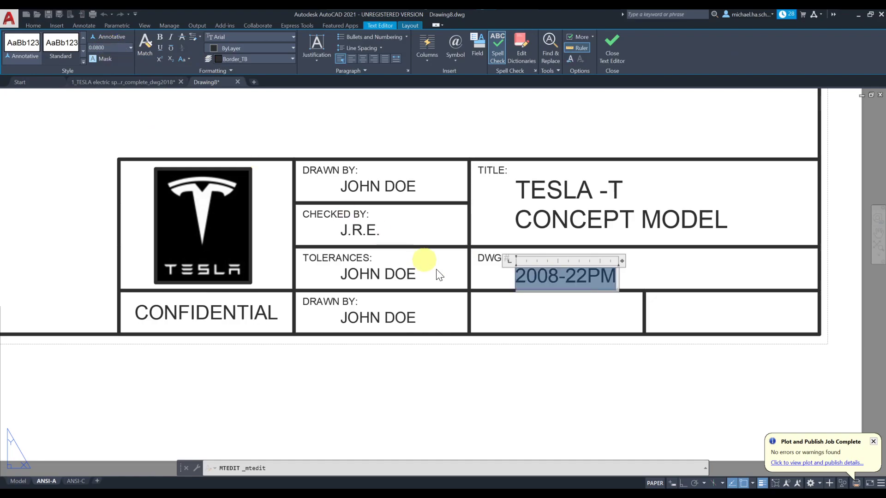
{"action": "left_click", "coordinate": [562, 310]}
Step: Move the 2008-22PM number to the centre of the DWG # cell
{"action": "type", "text": "m"}
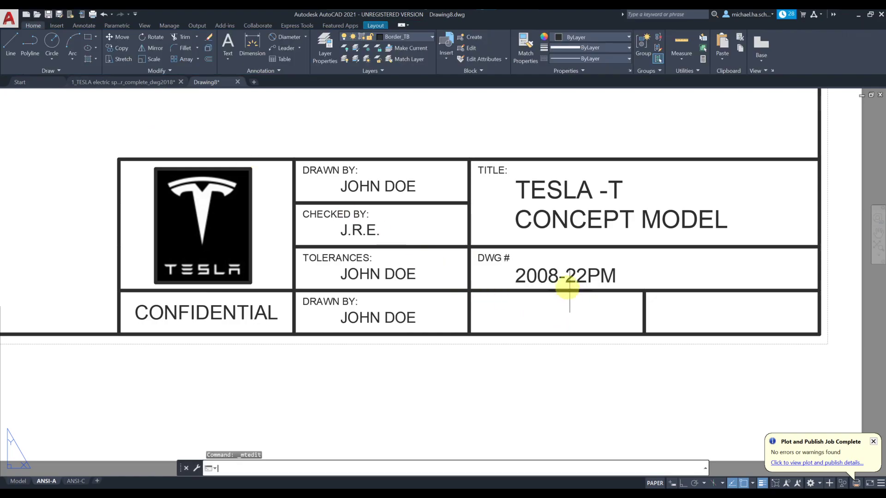
{"action": "key", "text": "Return"}
{"action": "left_click", "coordinate": [572, 269]}
{"action": "left_click", "coordinate": [570, 267]}
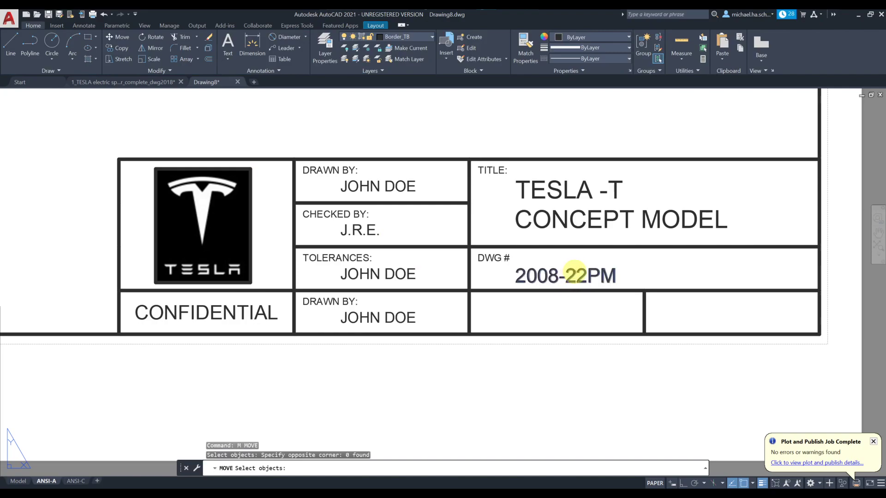
{"action": "left_click", "coordinate": [570, 267]}
{"action": "key", "text": "Return"}
{"action": "left_click", "coordinate": [641, 270]}
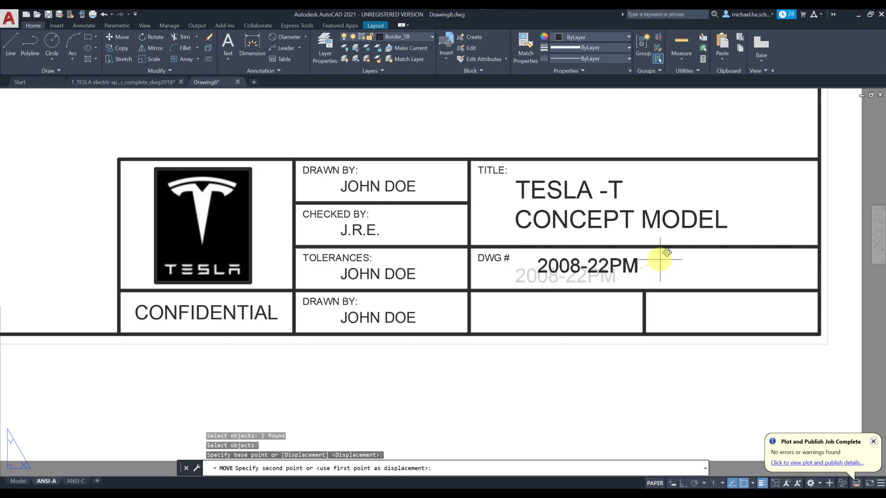
{"action": "left_click", "coordinate": [715, 262]}
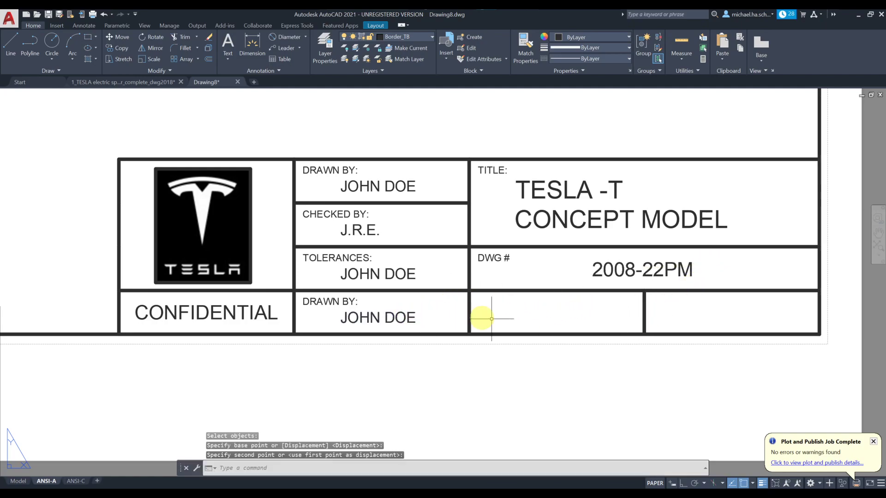
{"action": "left_click", "coordinate": [384, 312]}
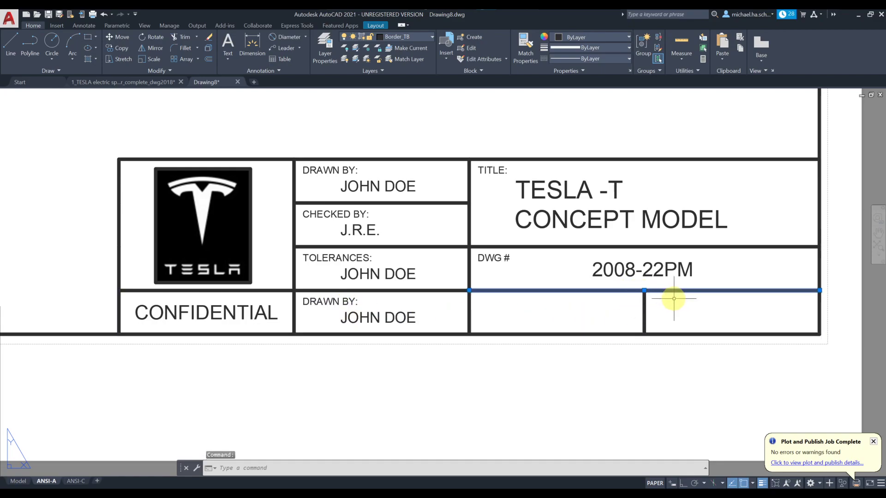
{"action": "key", "text": "Escape"}
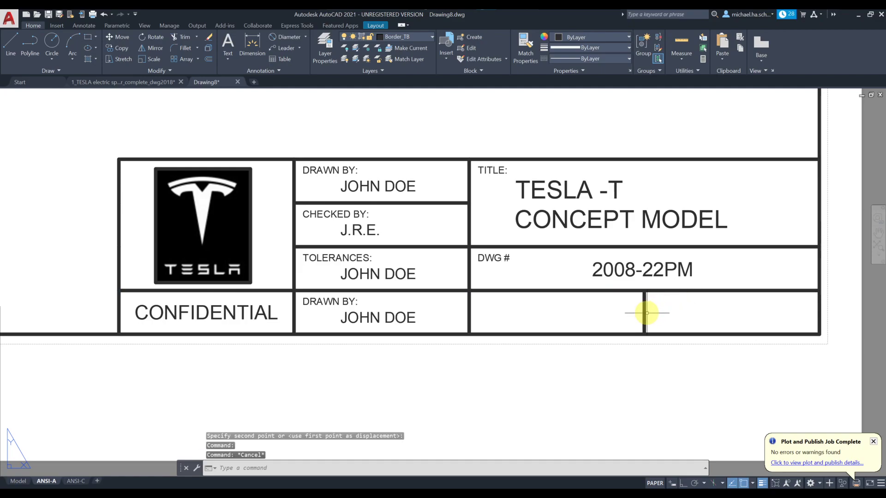
Step: Try moving the bottom-row vertical divider, then cancel the attempt
{"action": "type", "text": "m"}
{"action": "key", "text": "space"}
{"action": "left_click", "coordinate": [658, 306]}
{"action": "left_click", "coordinate": [627, 317]}
{"action": "key", "text": "space"}
{"action": "left_click", "coordinate": [610, 319]}
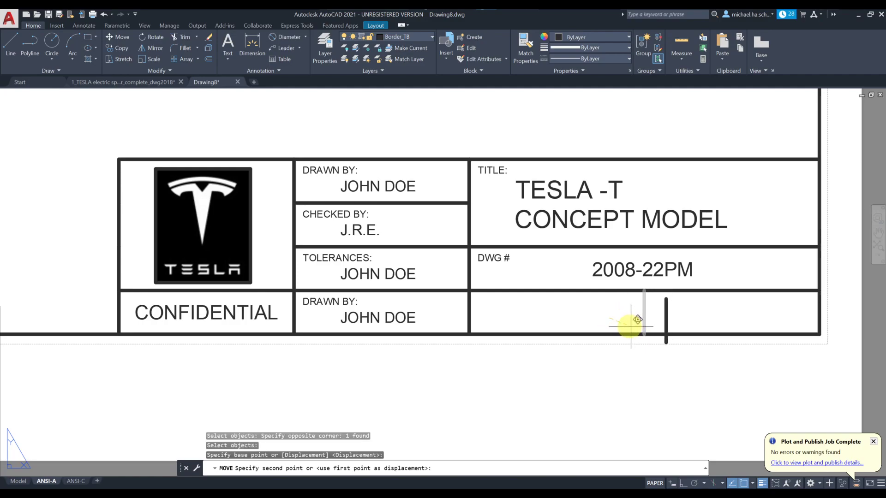
{"action": "key", "text": "Escape"}
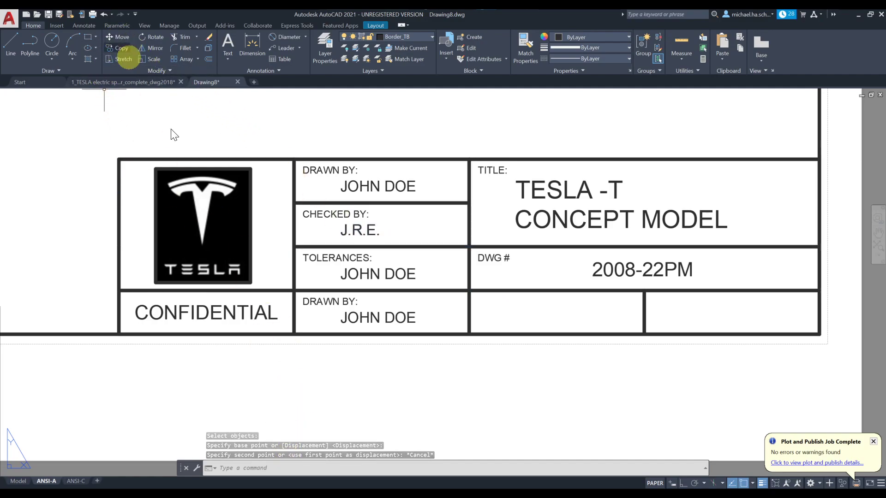
{"action": "left_click", "coordinate": [272, 467]}
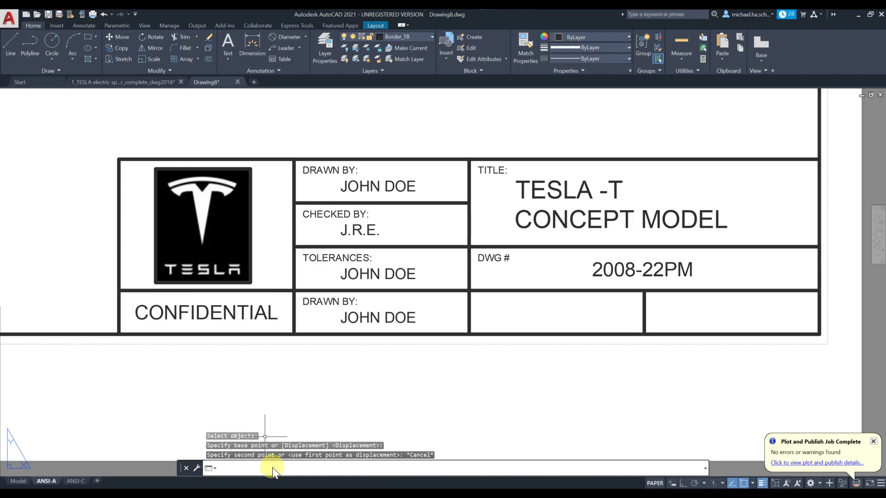
Step: Slide the bottom-row vertical divider further right with Ortho (F8) on
{"action": "type", "text": "m"}
{"action": "key", "text": "Return"}
{"action": "left_click", "coordinate": [653, 300]}
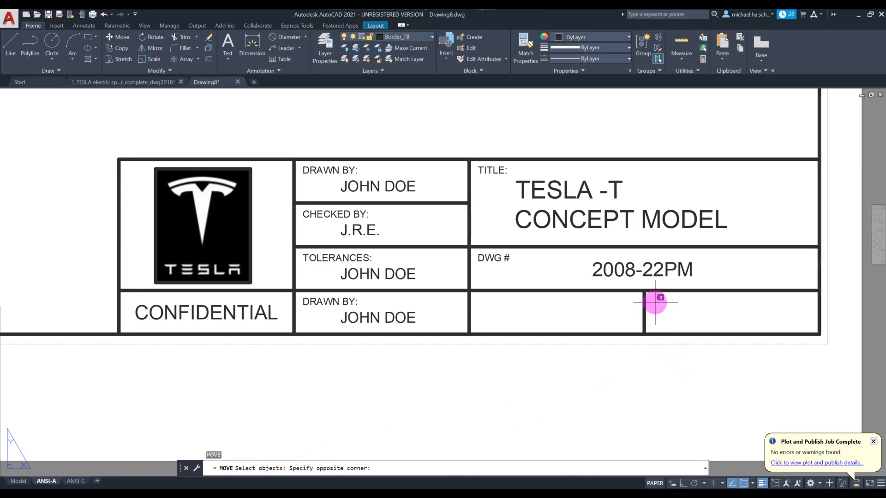
{"action": "left_click", "coordinate": [639, 311]}
{"action": "key", "text": "Return"}
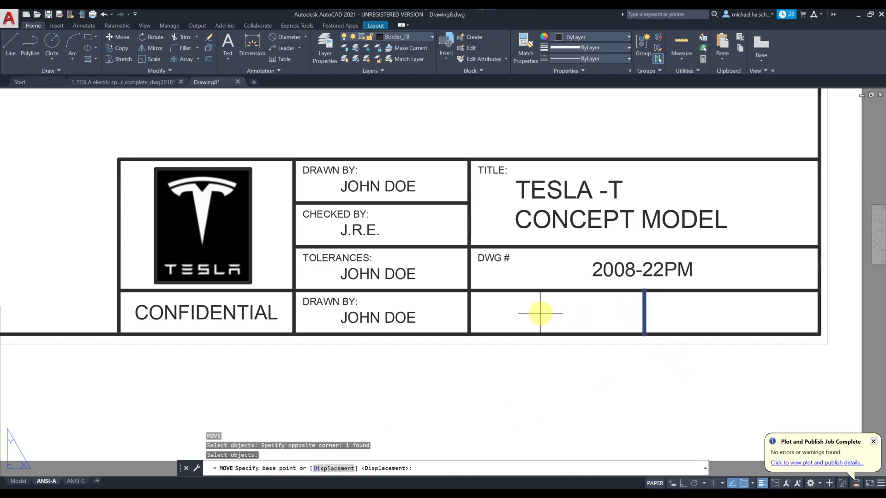
{"action": "left_click", "coordinate": [540, 314]}
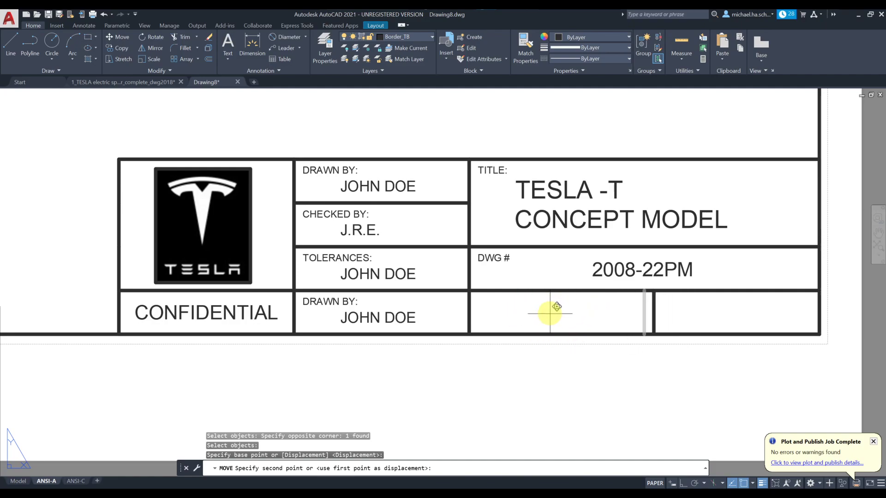
{"action": "key", "text": "F8"}
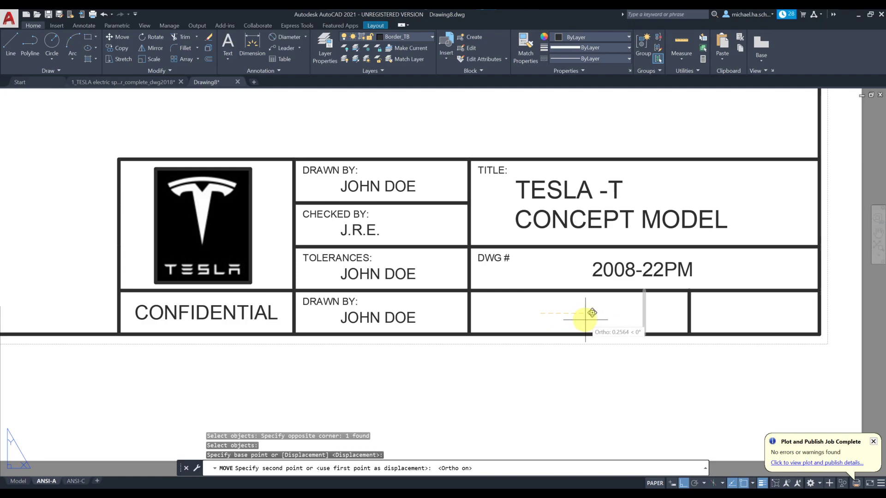
{"action": "left_click", "coordinate": [585, 320]}
Step: Copy the moved divider to a position further left in the bottom row
{"action": "type", "text": "c"}
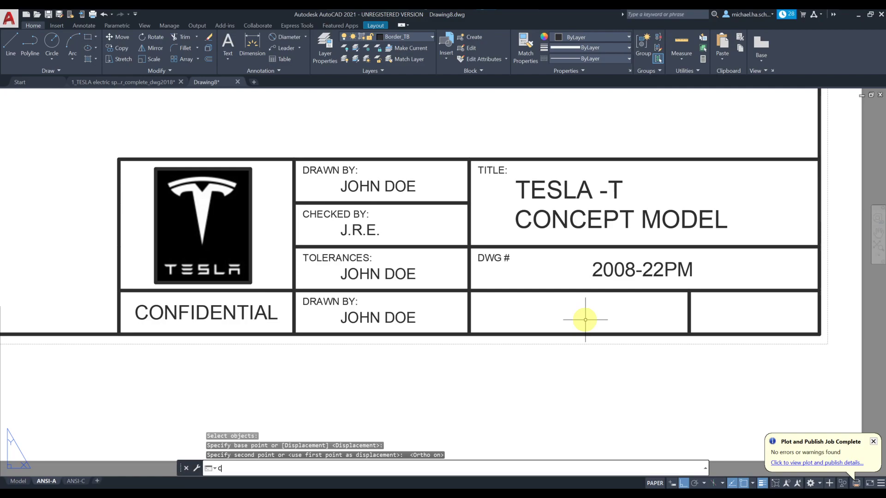
{"action": "type", "text": "o"}
{"action": "key", "text": "Return"}
{"action": "left_click", "coordinate": [694, 311]}
{"action": "left_click", "coordinate": [682, 315]}
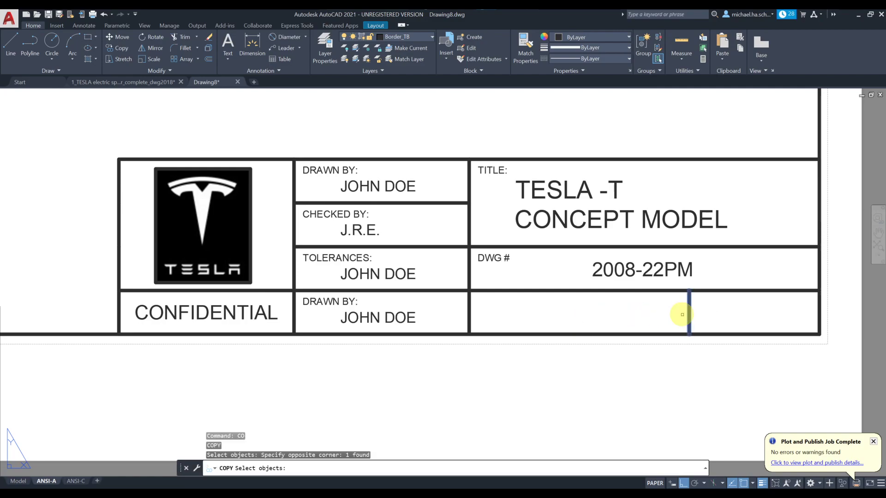
{"action": "key", "text": "Return"}
{"action": "left_click", "coordinate": [760, 304]}
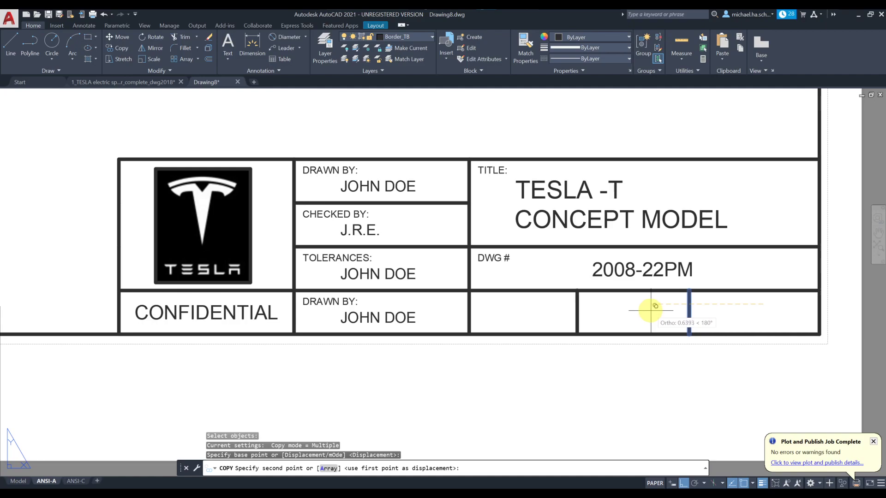
{"action": "left_click", "coordinate": [651, 310]}
{"action": "key", "text": "Escape"}
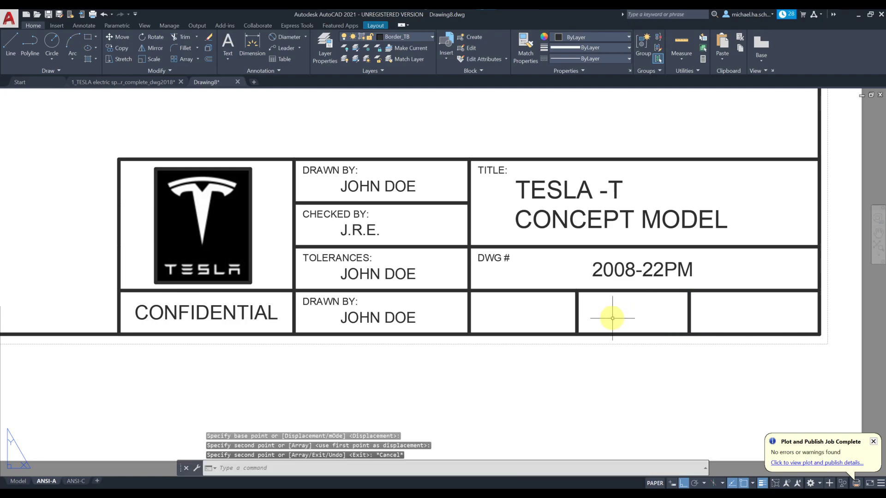
{"action": "key", "text": "alt+Tab"}
{"action": "key", "text": "alt+Tab"}
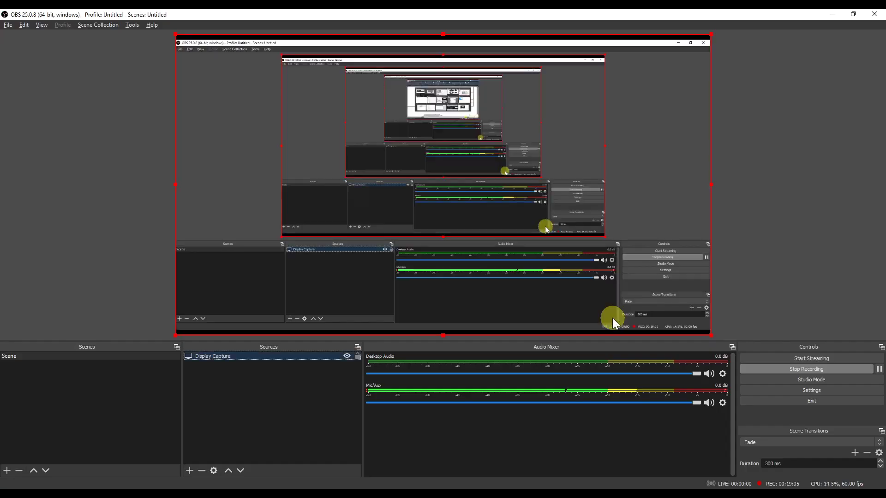
{"action": "key", "text": "alt+Tab"}
{"action": "key", "text": "alt+Tab"}
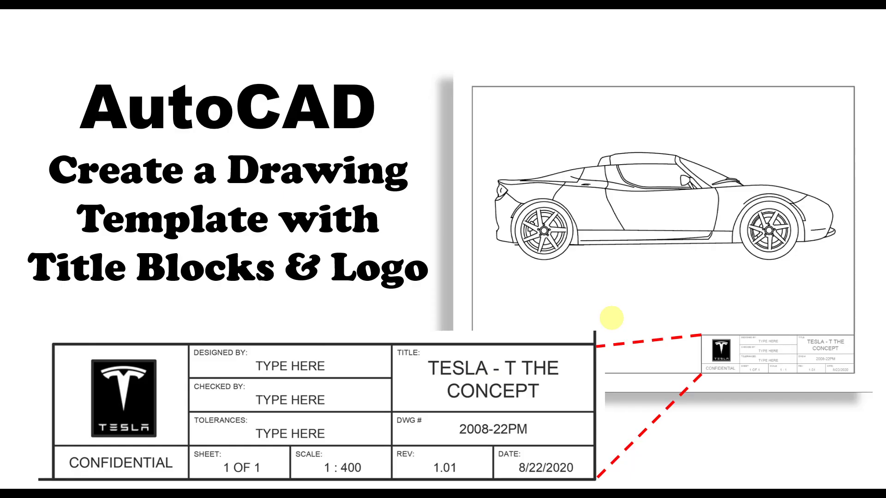
{"action": "key", "text": "alt+Tab"}
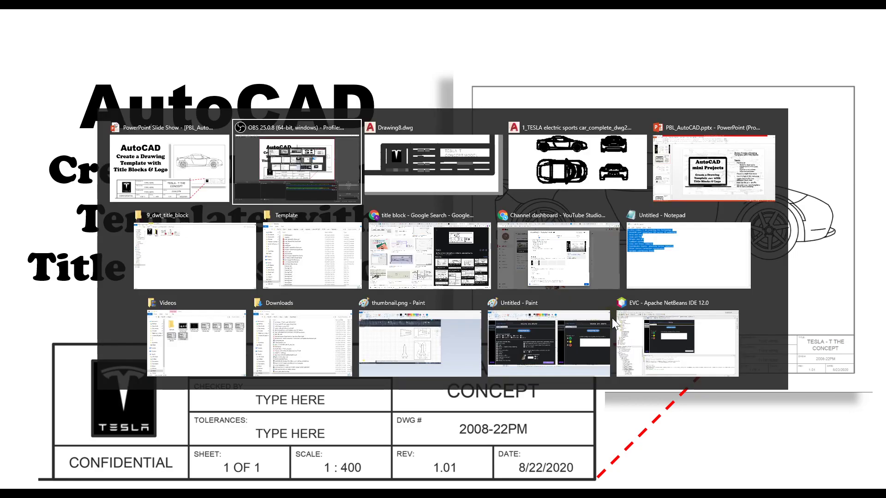
{"action": "key", "text": "alt+Tab"}
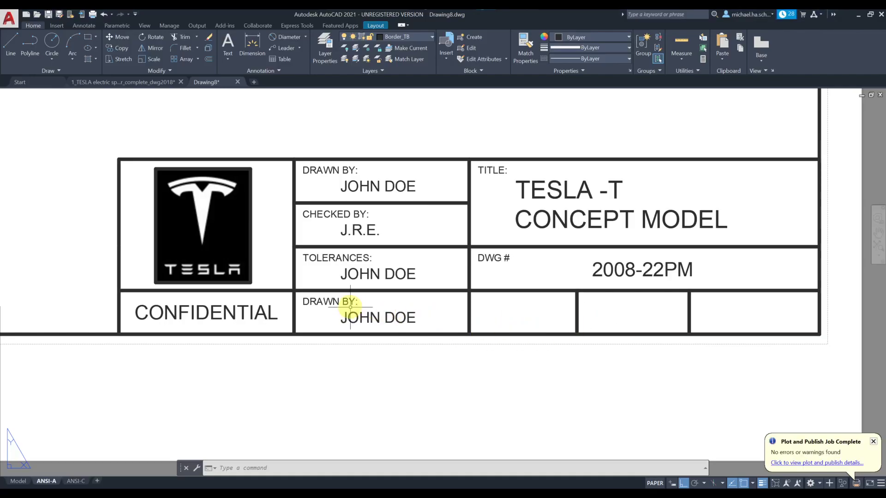
Step: Relabel the bottom-row DRAWN BY: text as SHEET:
{"action": "double_click", "coordinate": [334, 303]}
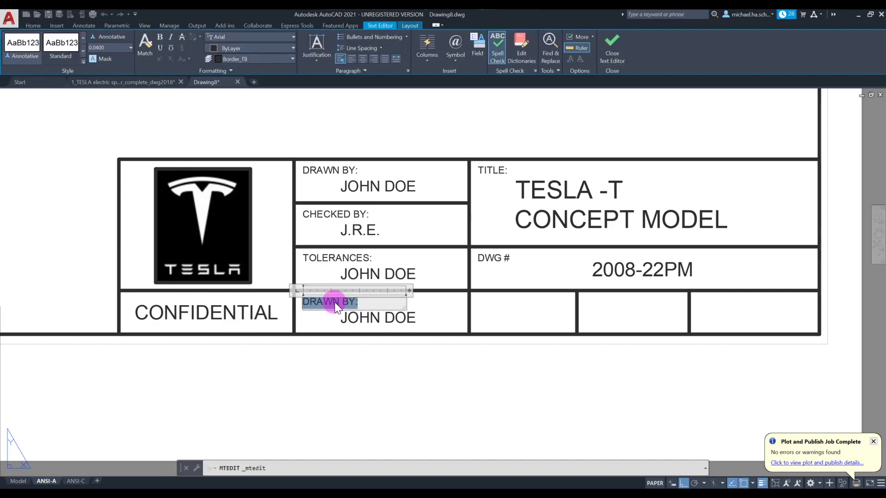
{"action": "type", "text": "SHEET:"}
{"action": "left_click", "coordinate": [350, 317]}
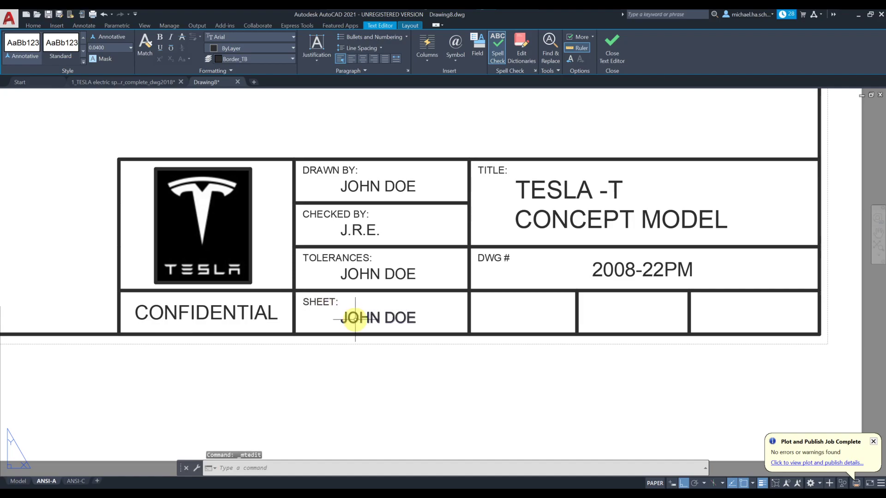
Step: Replace the placeholder name under SHEET: with 1 OUT OF 1
{"action": "left_click", "coordinate": [356, 318]}
{"action": "double_click", "coordinate": [355, 318]}
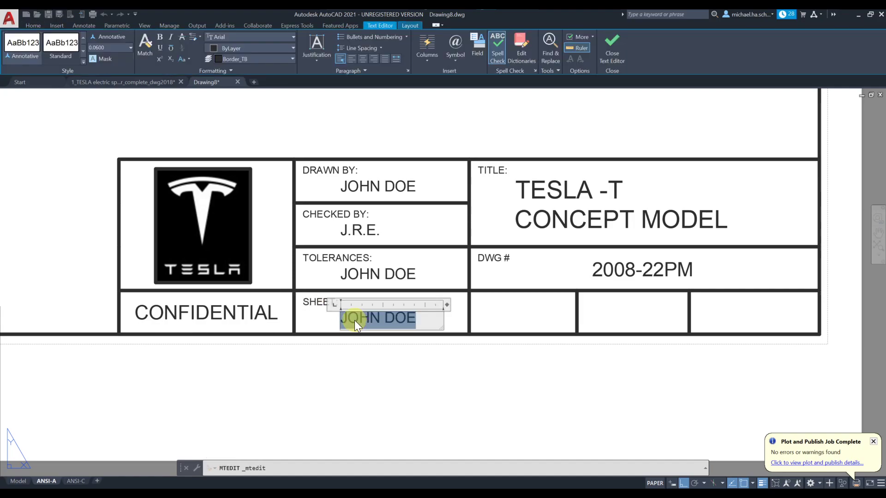
{"action": "type", "text": "A OUT OF 1"}
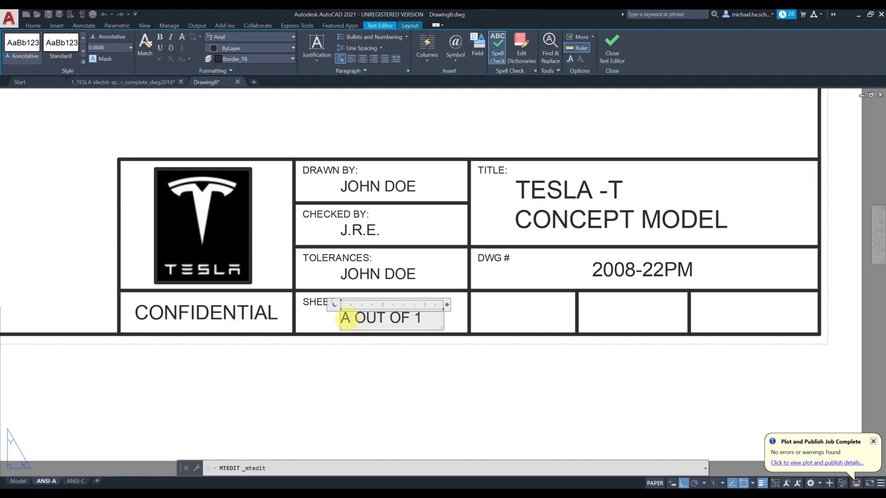
{"action": "double_click", "coordinate": [344, 317]}
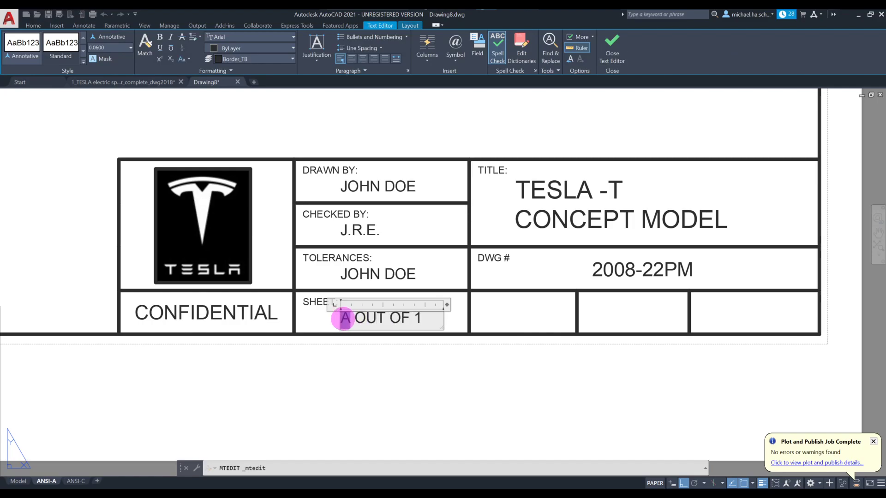
{"action": "type", "text": "1"}
{"action": "left_click", "coordinate": [352, 346]}
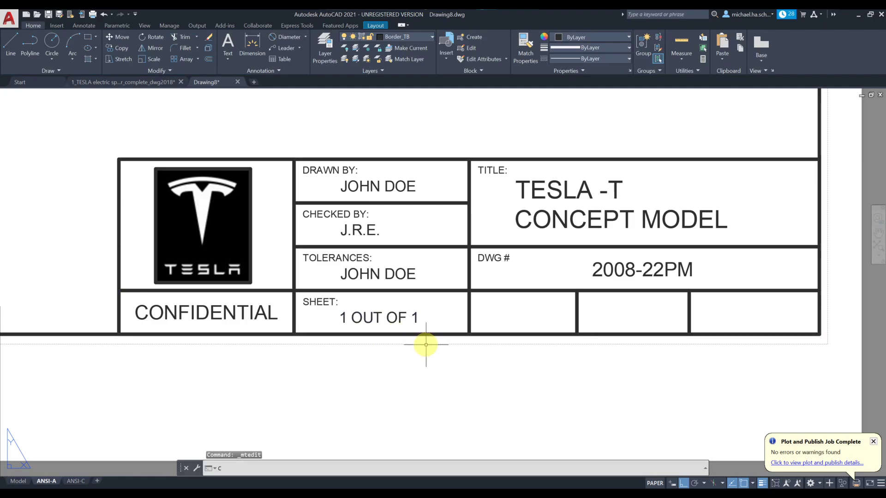
Step: Copy the CHECKED BY label and initials into the three empty bottom cells, then undo those copies
{"action": "type", "text": "co"}
{"action": "key", "text": "Return"}
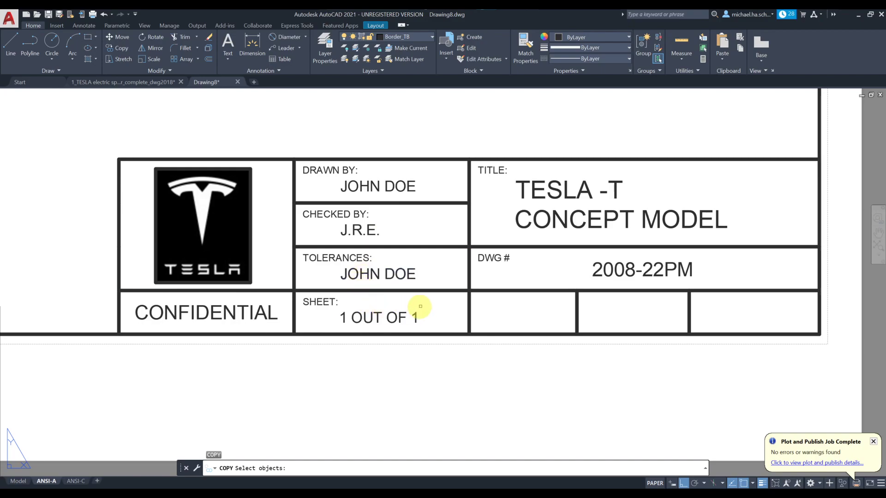
{"action": "left_click", "coordinate": [393, 235]}
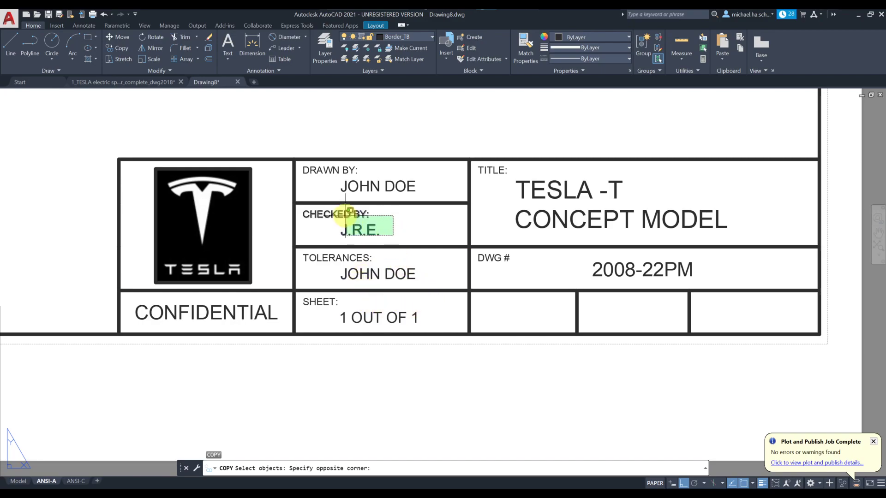
{"action": "left_click", "coordinate": [304, 194]}
{"action": "key", "text": "Return"}
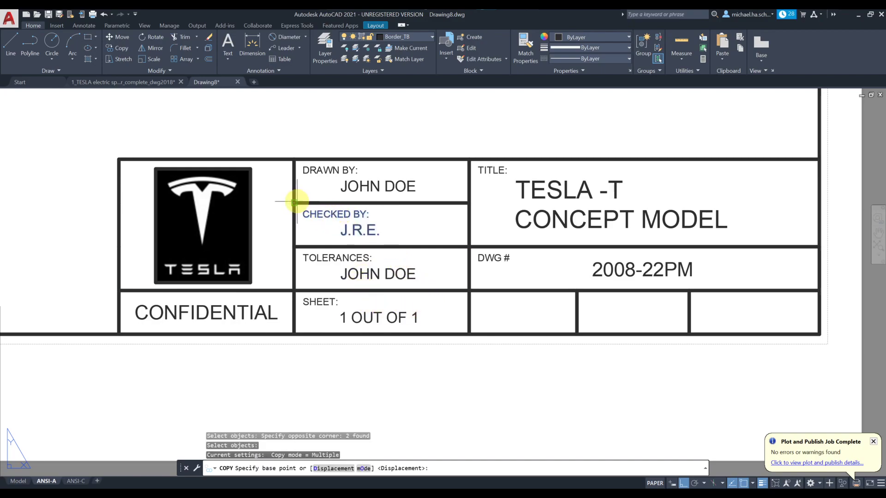
{"action": "left_click", "coordinate": [295, 202]}
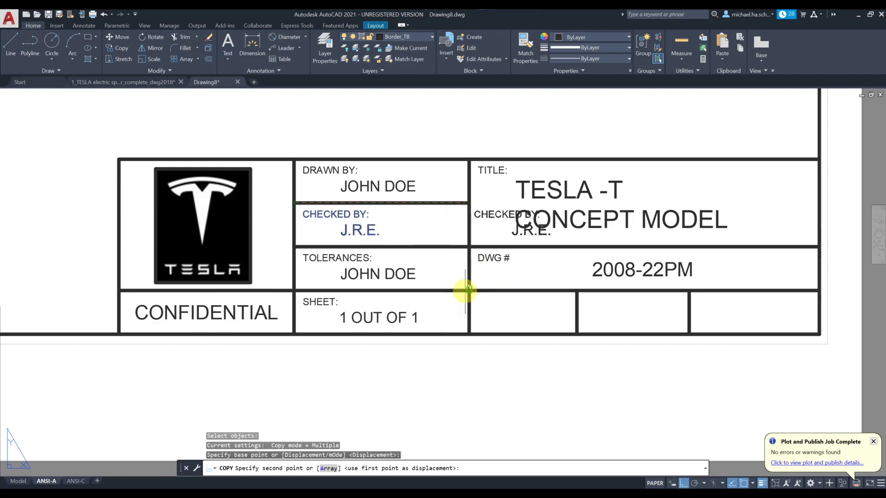
{"action": "left_click", "coordinate": [470, 290]}
{"action": "left_click", "coordinate": [577, 291]}
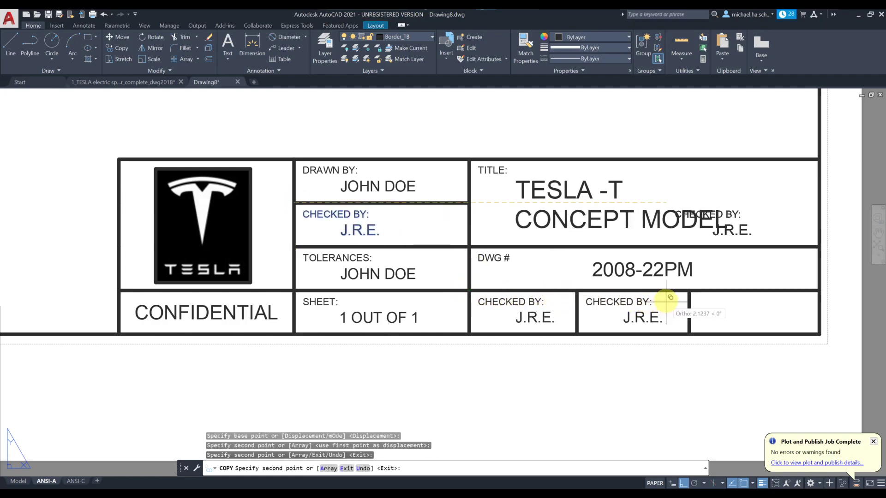
{"action": "left_click", "coordinate": [689, 291]}
{"action": "key", "text": "Escape"}
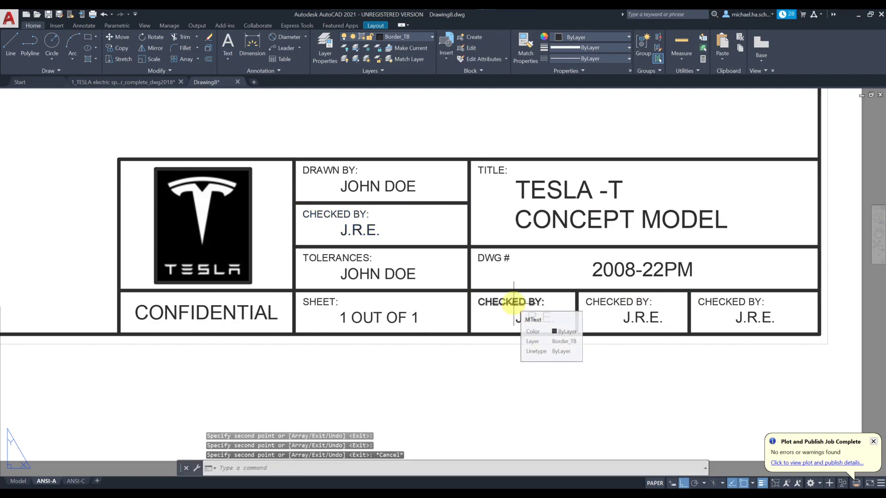
{"action": "key", "text": "ctrl+z"}
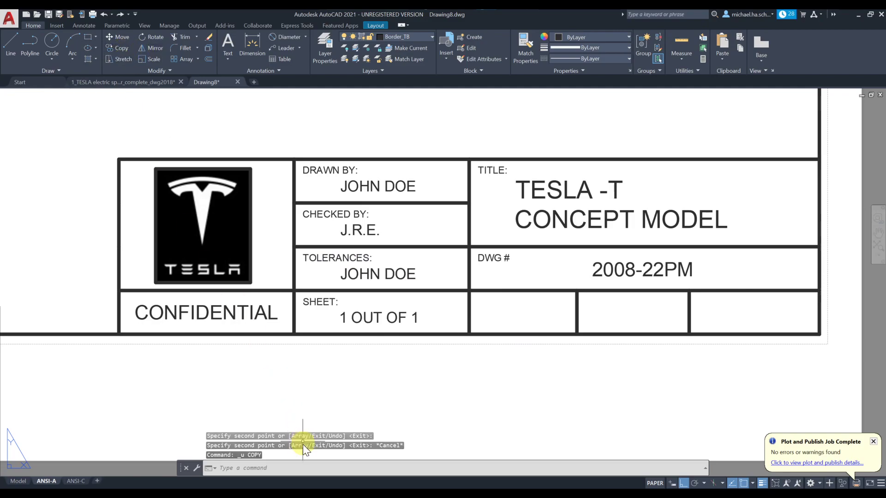
Step: Redo the copy, placing CHECKED BY pairs under DWG #, the next cell and the rightmost cell
{"action": "left_click", "coordinate": [118, 49]}
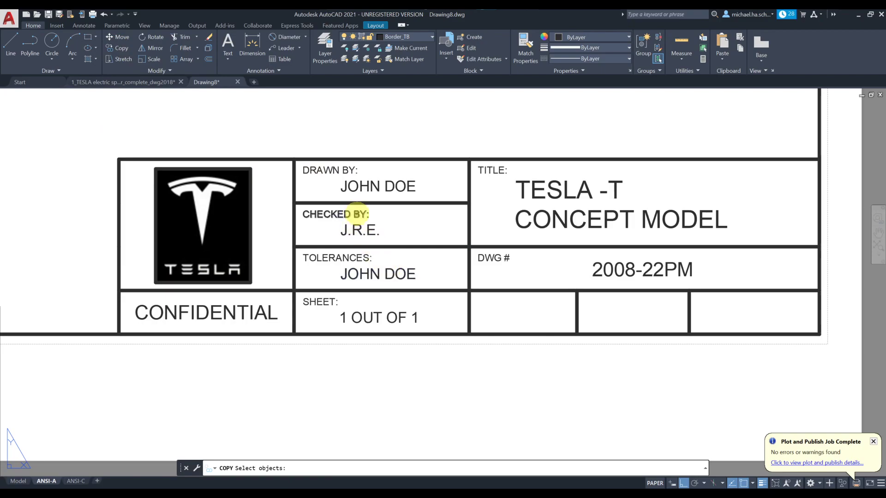
{"action": "left_click", "coordinate": [394, 211]}
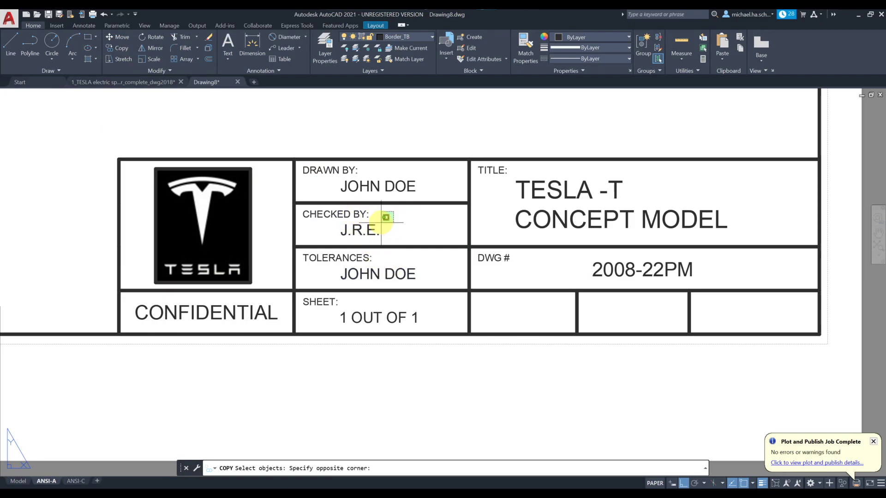
{"action": "left_click", "coordinate": [350, 234]}
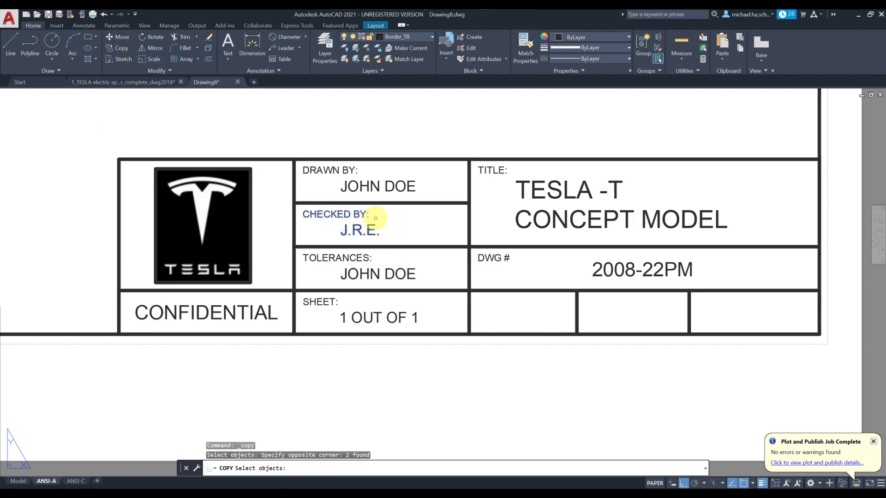
{"action": "key", "text": "Return"}
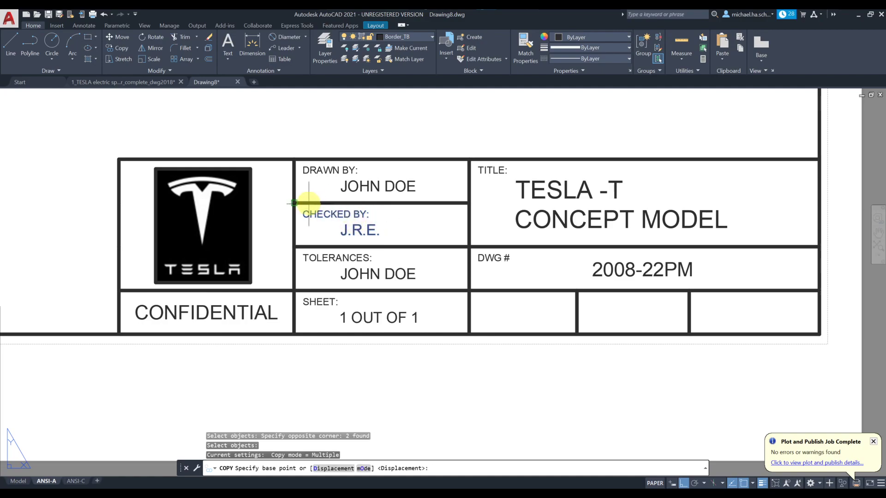
{"action": "left_click", "coordinate": [295, 203]}
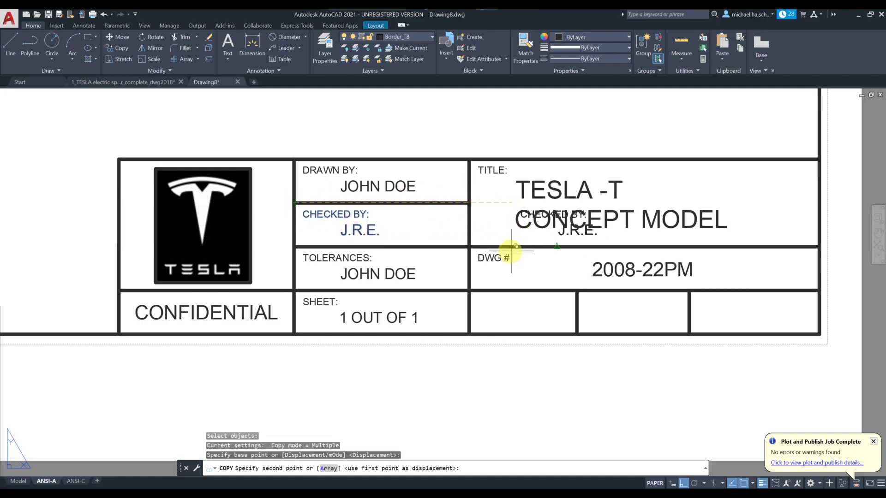
{"action": "left_click", "coordinate": [470, 290]}
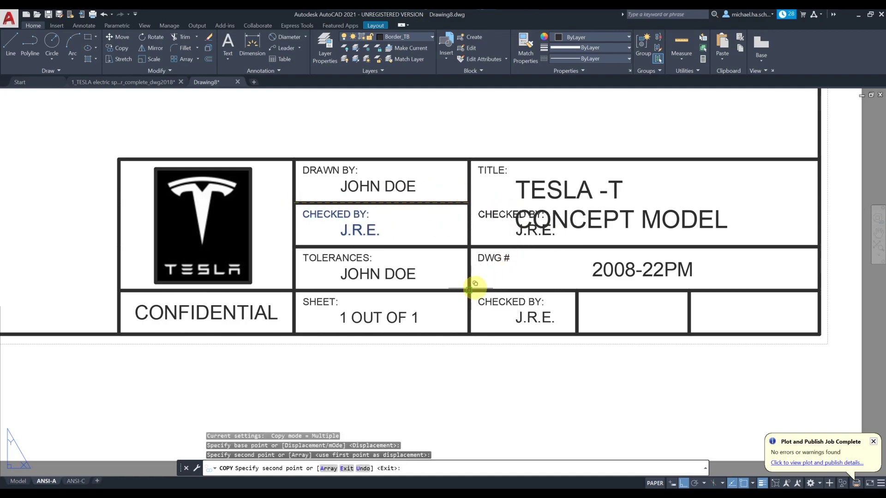
{"action": "left_click", "coordinate": [577, 290]}
{"action": "left_click", "coordinate": [689, 290]}
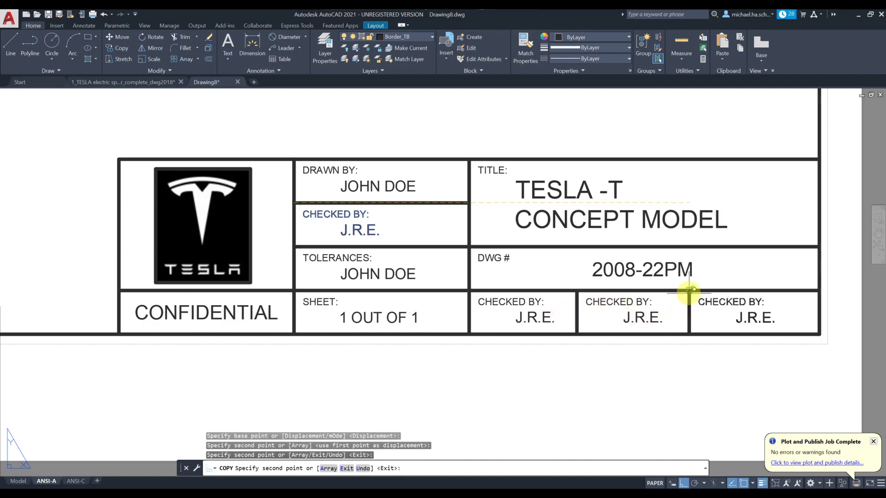
{"action": "key", "text": "Escape"}
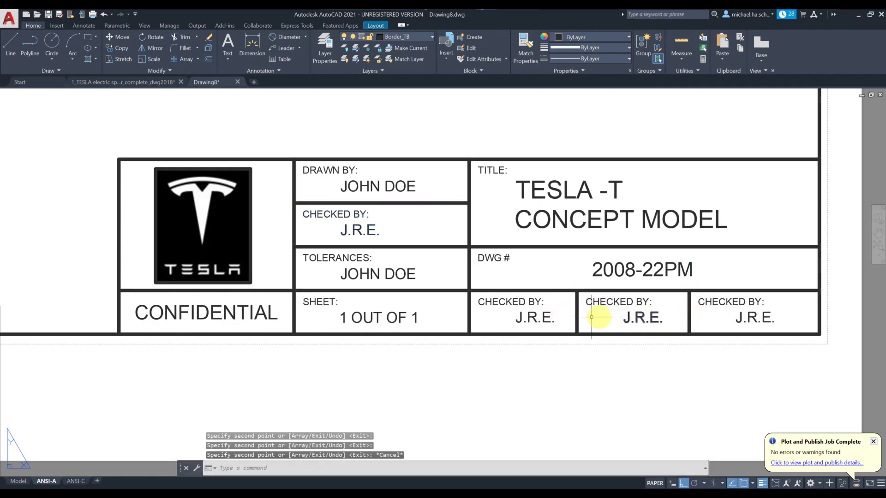
Step: Change the first copied cell to read REV: 1.02
{"action": "double_click", "coordinate": [519, 303]}
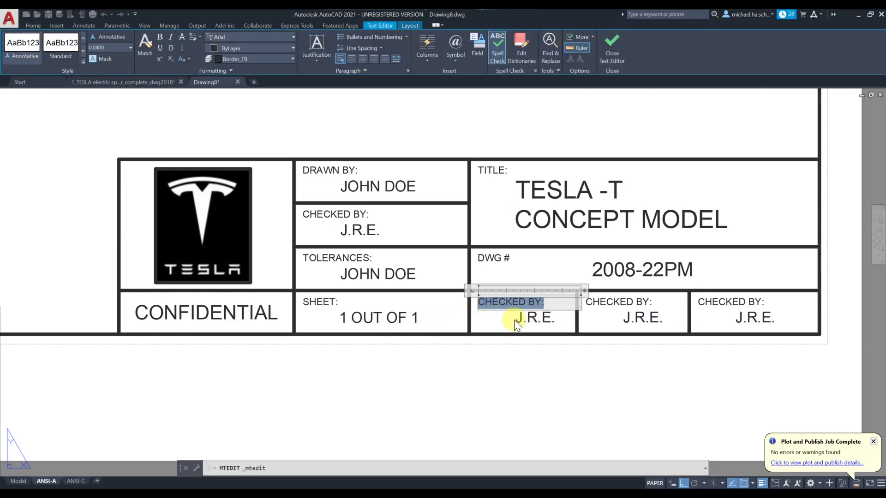
{"action": "type", "text": "REV:"}
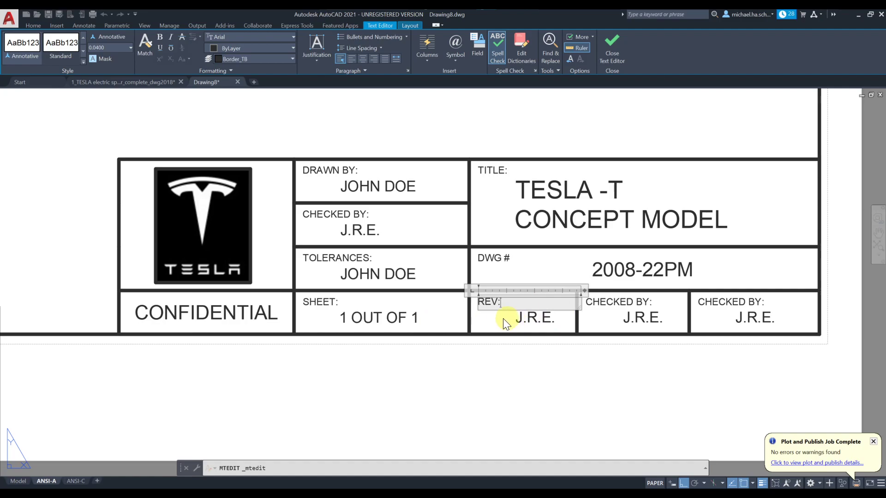
{"action": "left_click", "coordinate": [514, 320]}
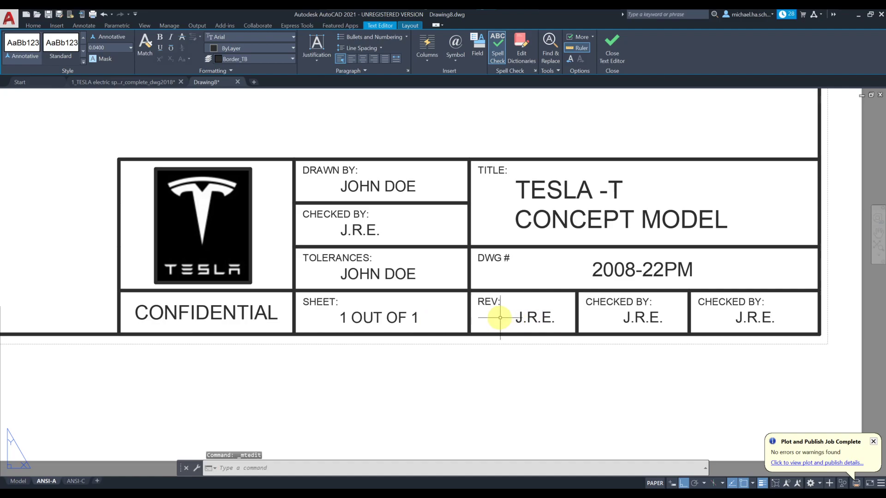
{"action": "left_click", "coordinate": [526, 318]}
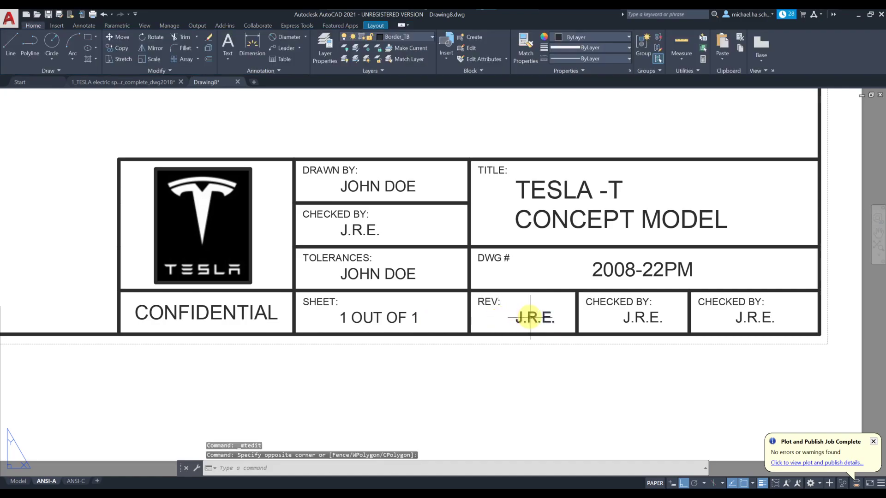
{"action": "left_click", "coordinate": [530, 319]}
{"action": "double_click", "coordinate": [530, 318]}
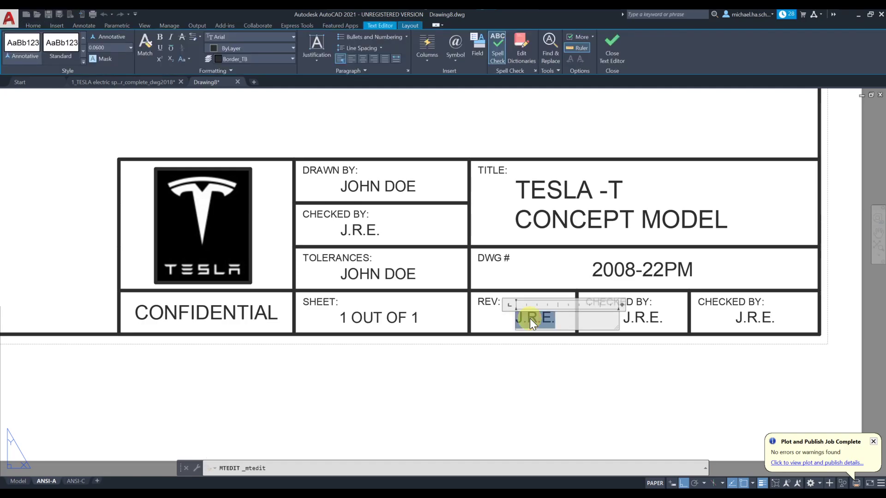
{"action": "type", "text": "1.02"}
{"action": "left_click", "coordinate": [539, 356]}
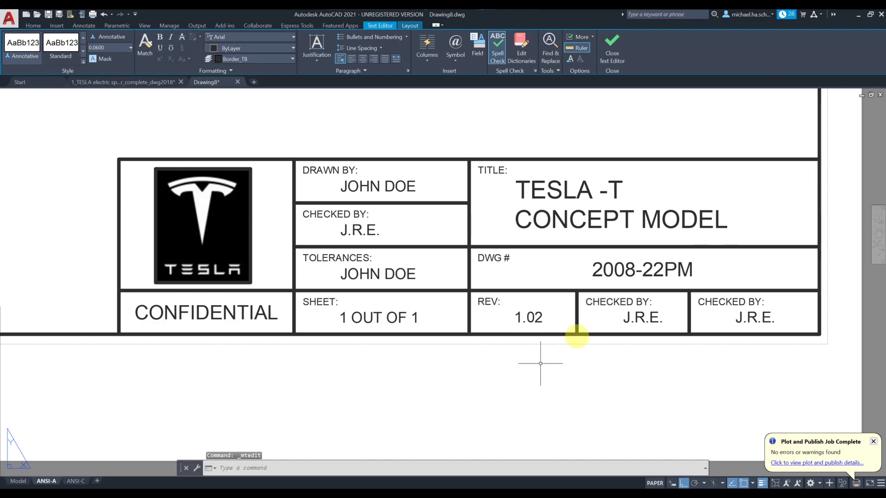
Step: Change the middle copied cell to read SCALE: 1:1
{"action": "left_click", "coordinate": [613, 305]}
{"action": "double_click", "coordinate": [609, 304]}
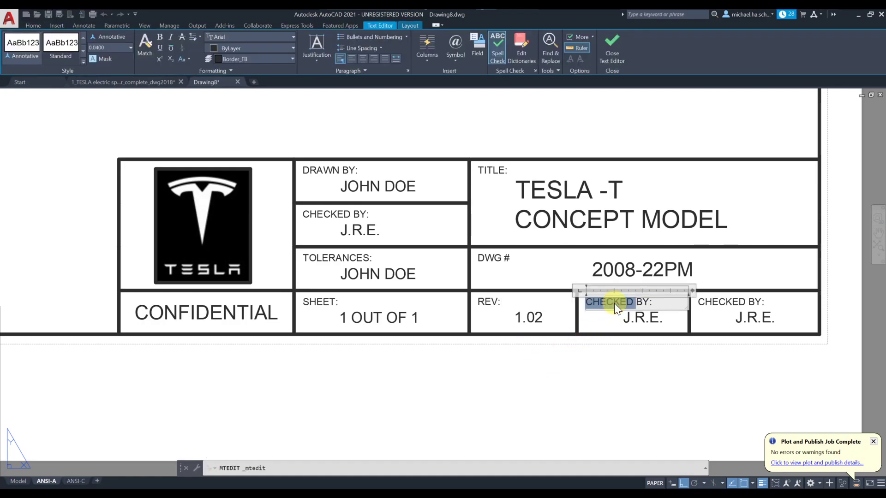
{"action": "key", "text": "shift+End"}
{"action": "type", "text": "SCA"}
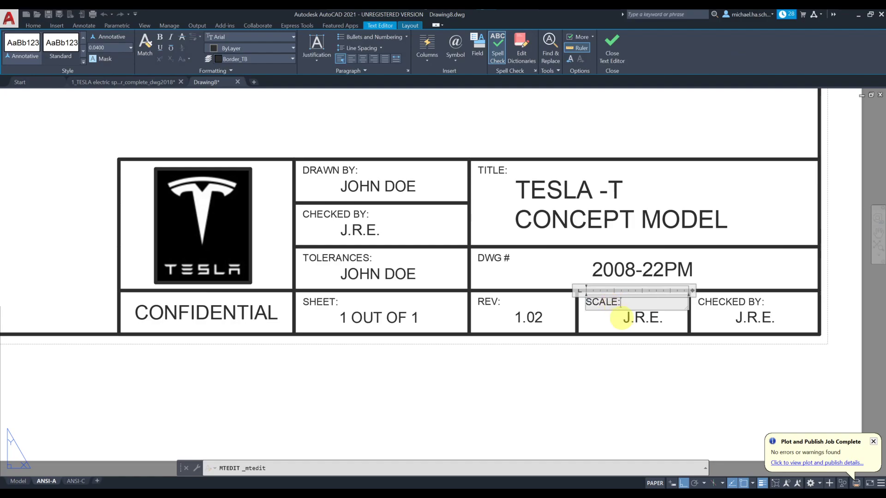
{"action": "left_click", "coordinate": [623, 317]}
{"action": "left_click", "coordinate": [627, 317]}
{"action": "double_click", "coordinate": [628, 317]}
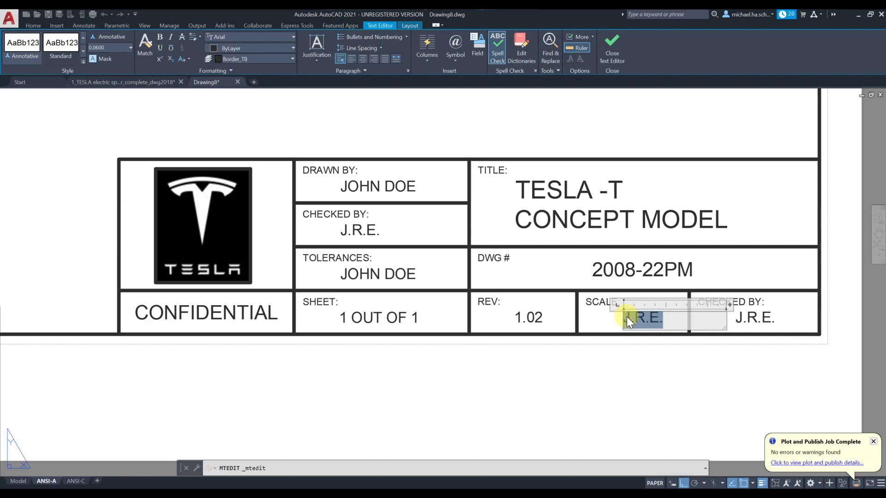
{"action": "type", "text": "1"}
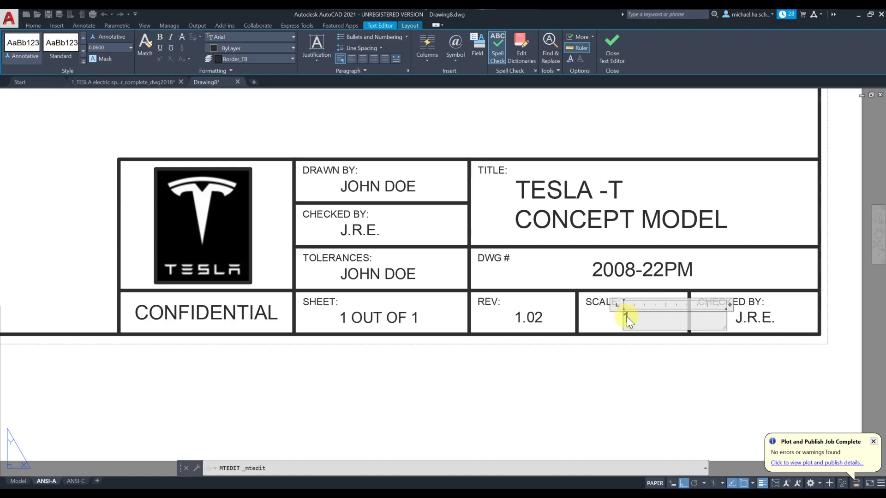
{"action": "type", "text": ":1"}
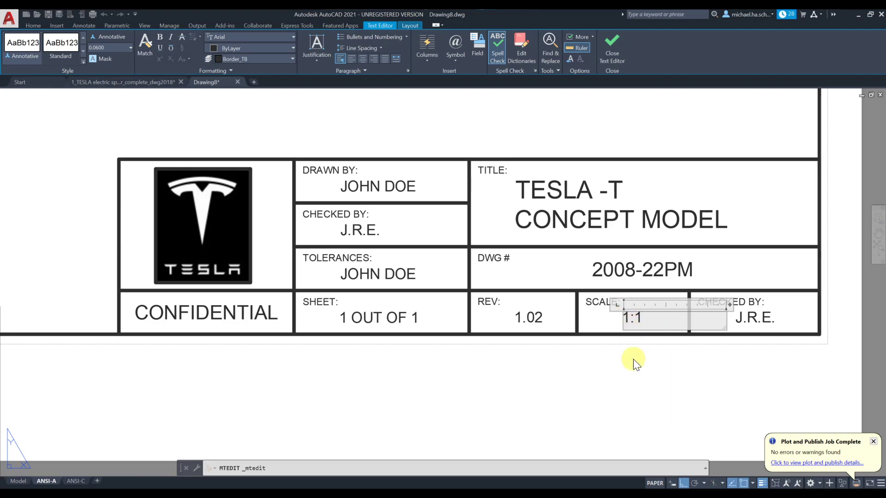
{"action": "left_click", "coordinate": [664, 350]}
{"action": "double_click", "coordinate": [727, 303]}
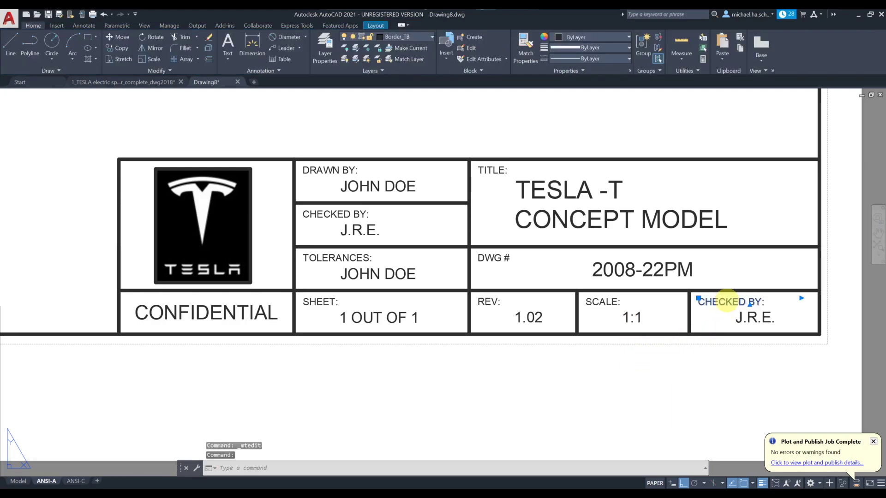
Step: Relabel the rightmost cell DATE: and replace its initials with 08/22/2020
{"action": "type", "text": "S"}
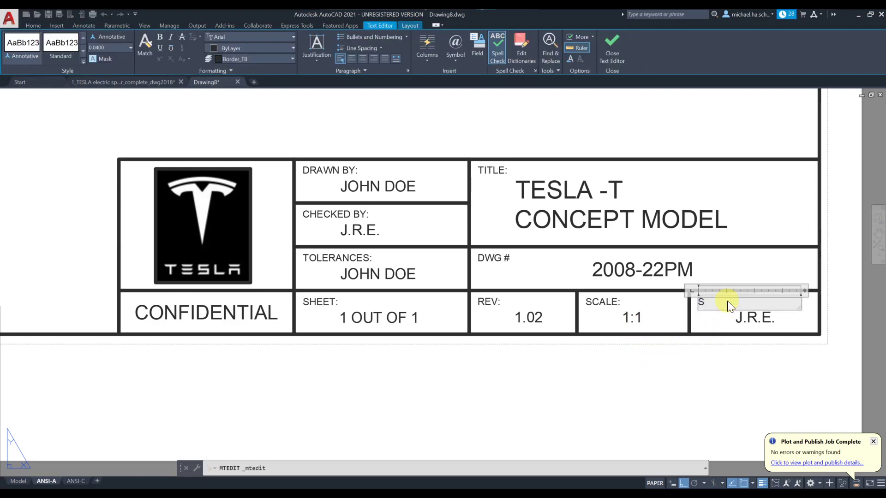
{"action": "key", "text": "BackSpace"}
{"action": "type", "text": "DATE:"}
{"action": "left_click", "coordinate": [740, 317]}
{"action": "double_click", "coordinate": [753, 317]}
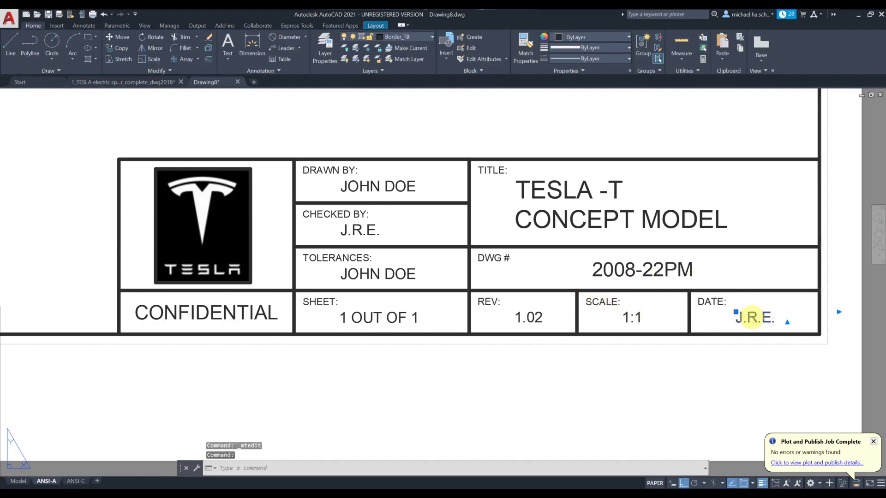
{"action": "triple_click", "coordinate": [755, 317]}
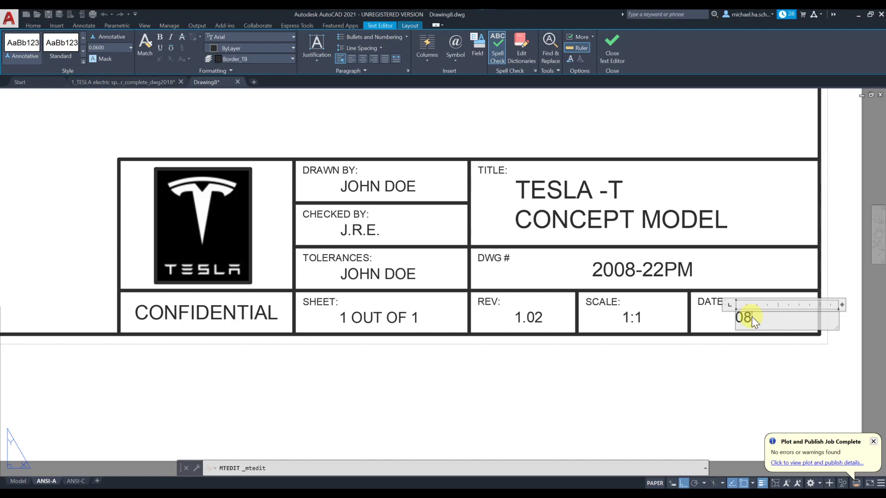
{"action": "type", "text": "08/22/2020"}
{"action": "left_click", "coordinate": [750, 372]}
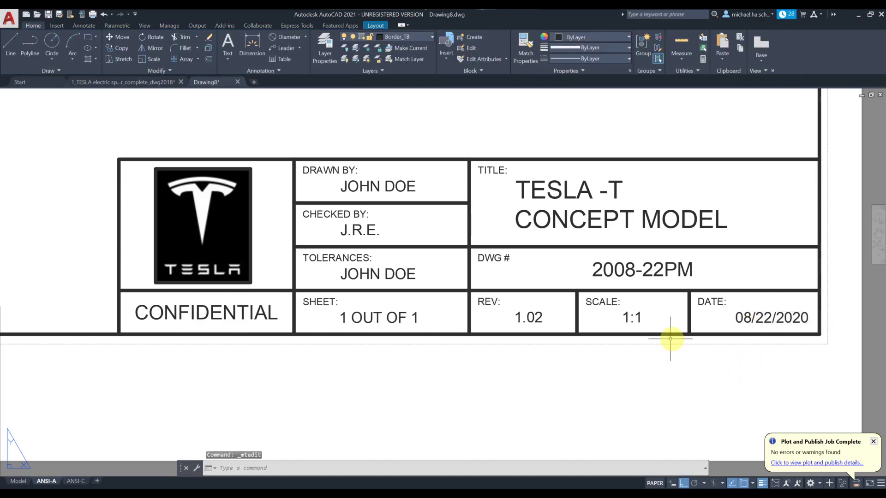
Step: Select the divider lines beside CHECKED BY and the line under the title
{"action": "scroll", "coordinate": [660, 339], "scroll_direction": "down", "scroll_amount": 6}
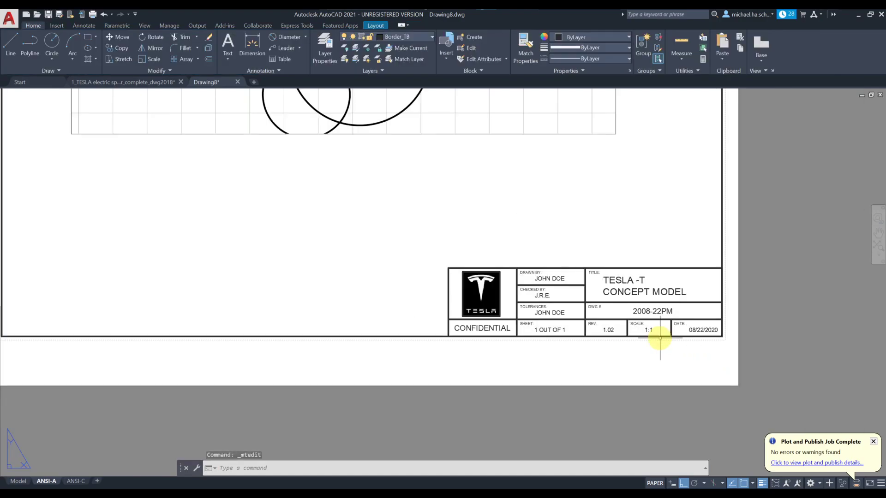
{"action": "scroll", "coordinate": [657, 339], "scroll_direction": "up", "scroll_amount": 2}
{"action": "middle_click_drag", "start_coordinate": [632, 293], "coordinate": [522, 355]}
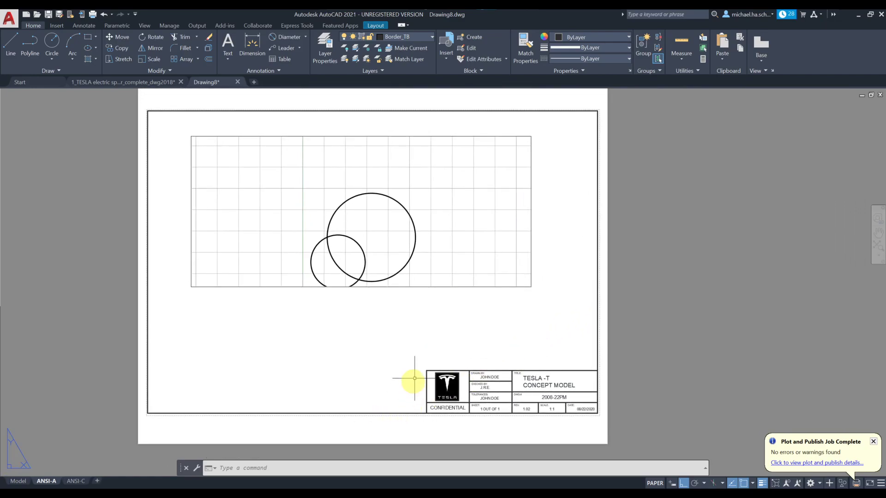
{"action": "left_click", "coordinate": [604, 343]}
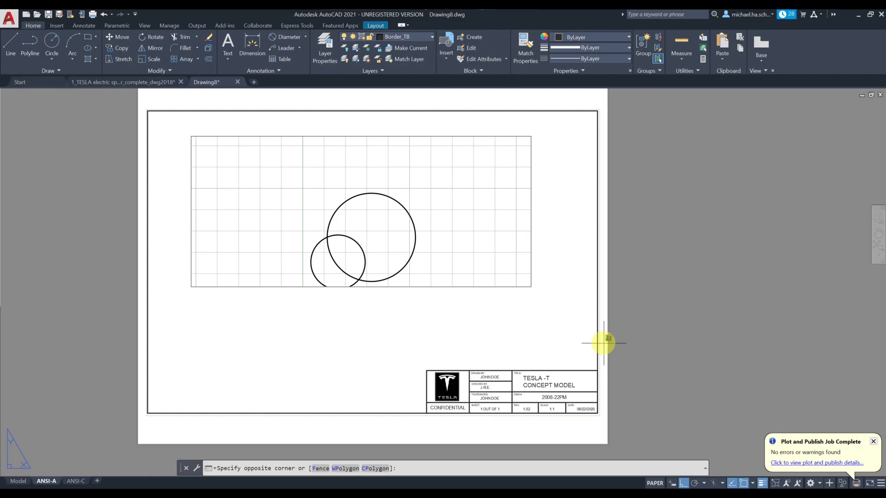
{"action": "middle_click_drag", "start_coordinate": [502, 403], "coordinate": [509, 329]}
{"action": "scroll", "coordinate": [509, 329], "scroll_direction": "up", "scroll_amount": 3}
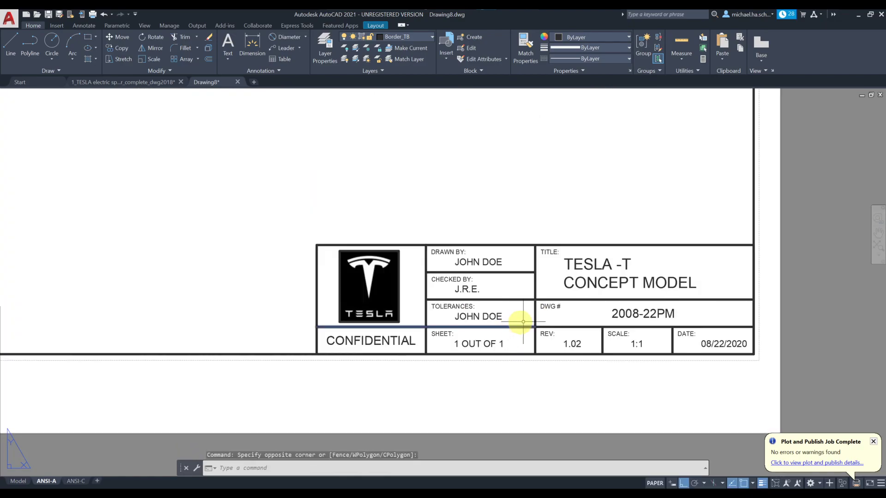
{"action": "scroll", "coordinate": [530, 306], "scroll_direction": "up", "scroll_amount": 2}
{"action": "left_click", "coordinate": [546, 244]}
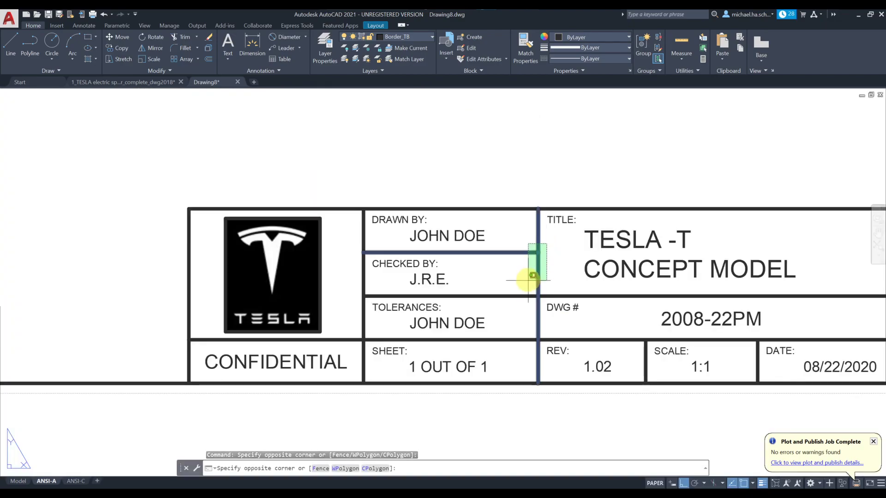
{"action": "left_click", "coordinate": [530, 277]}
{"action": "left_click", "coordinate": [581, 296]}
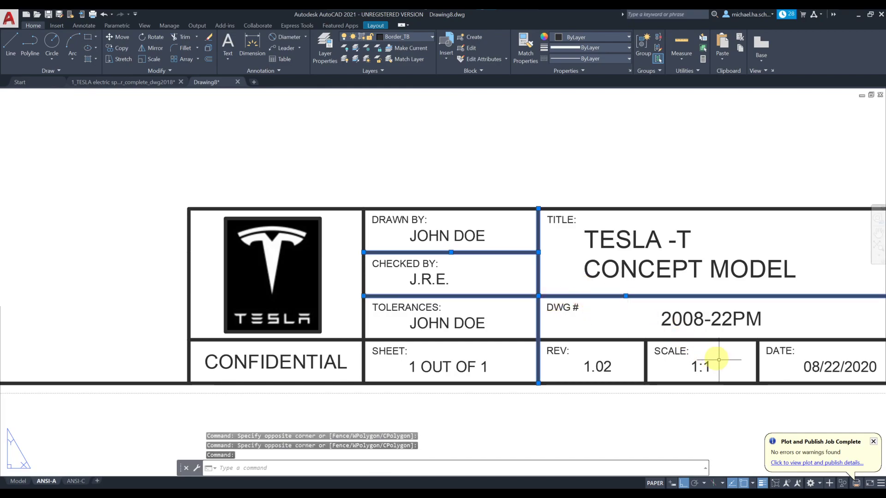
Step: Add the SCALE/DATE, DWG #, REV/SCALE, CONFIDENTIAL and DRAWN BY dividers and set Default lineweight
{"action": "left_click", "coordinate": [756, 364]}
{"action": "left_click", "coordinate": [720, 336]}
{"action": "left_click", "coordinate": [720, 334]}
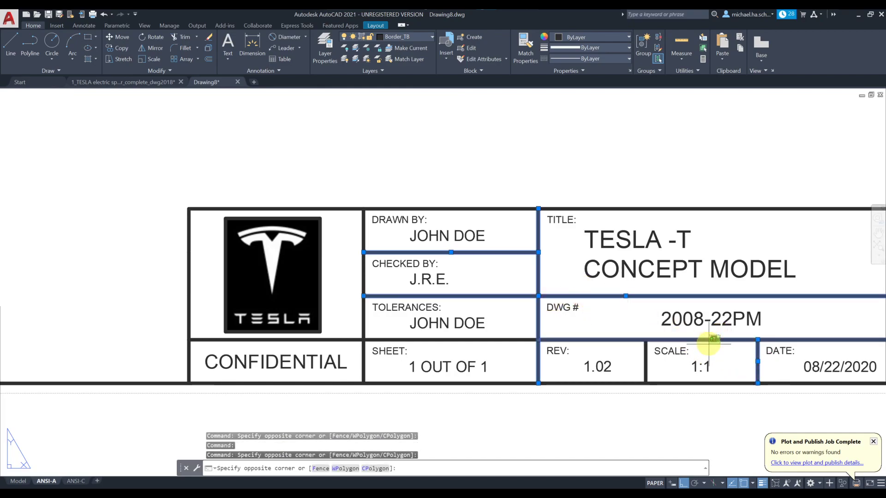
{"action": "left_click", "coordinate": [713, 343]}
{"action": "left_click", "coordinate": [656, 361]}
{"action": "left_click", "coordinate": [640, 365]}
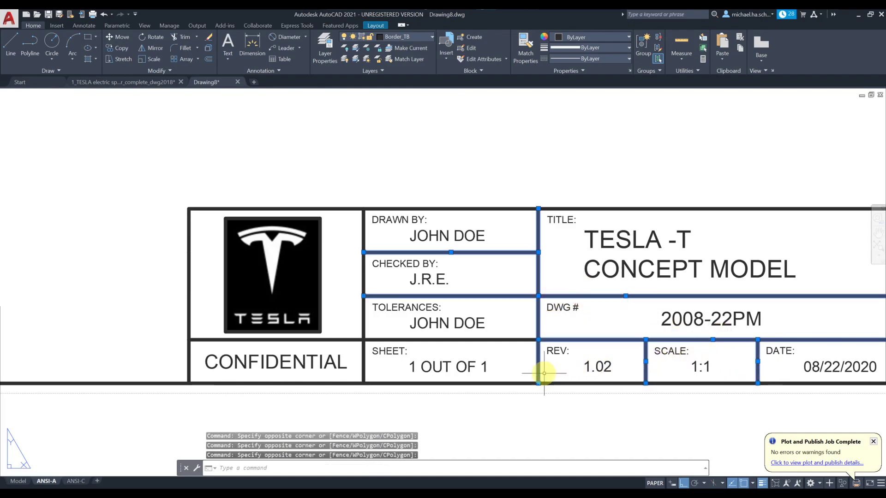
{"action": "left_click", "coordinate": [515, 331]}
{"action": "left_click", "coordinate": [507, 345]}
{"action": "left_click", "coordinate": [364, 347]}
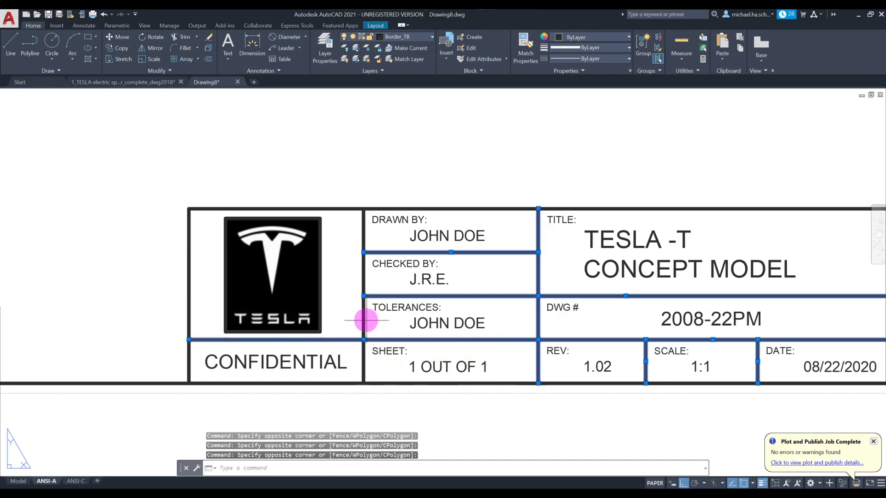
{"action": "left_click", "coordinate": [360, 326]}
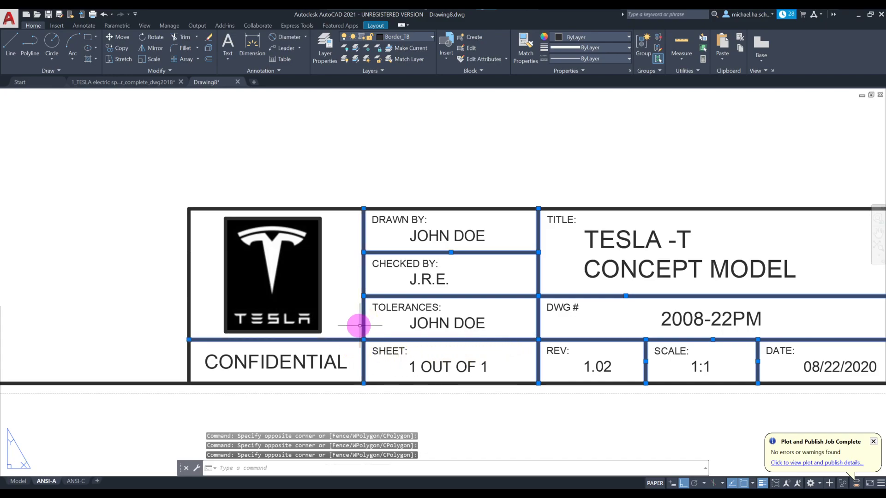
{"action": "left_click", "coordinate": [588, 47]}
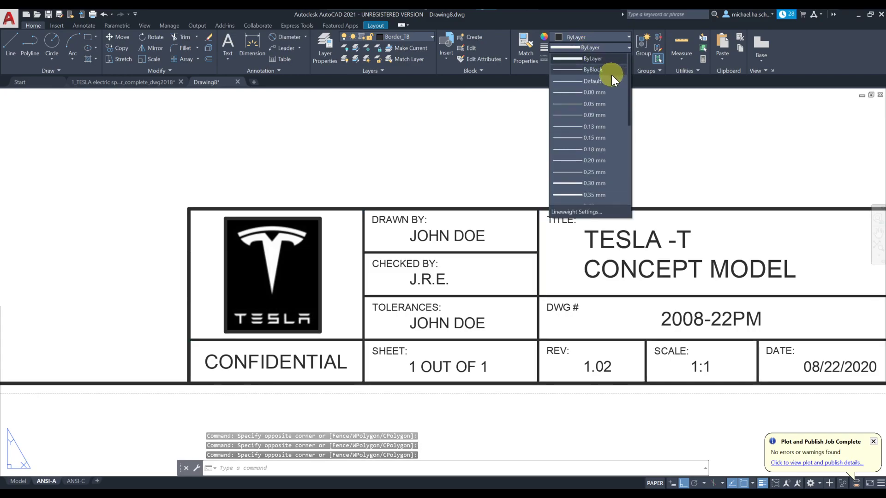
{"action": "left_click", "coordinate": [600, 81]}
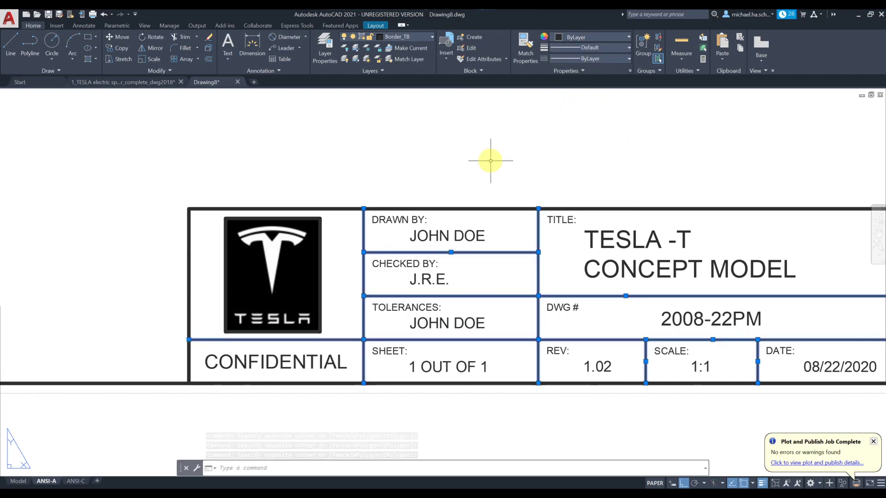
{"action": "key", "text": "Escape"}
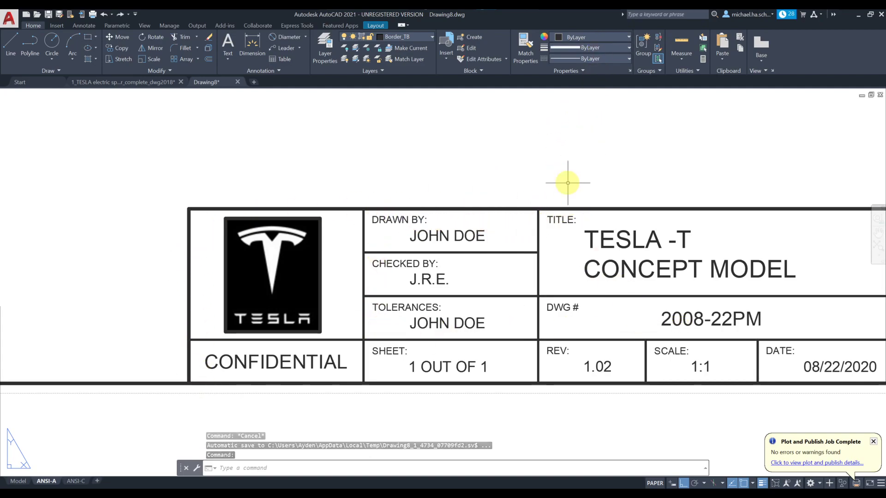
Step: Check a vertical divider line, then zoom out to the whole sheet
{"action": "scroll", "coordinate": [535, 209], "scroll_direction": "down", "scroll_amount": 2}
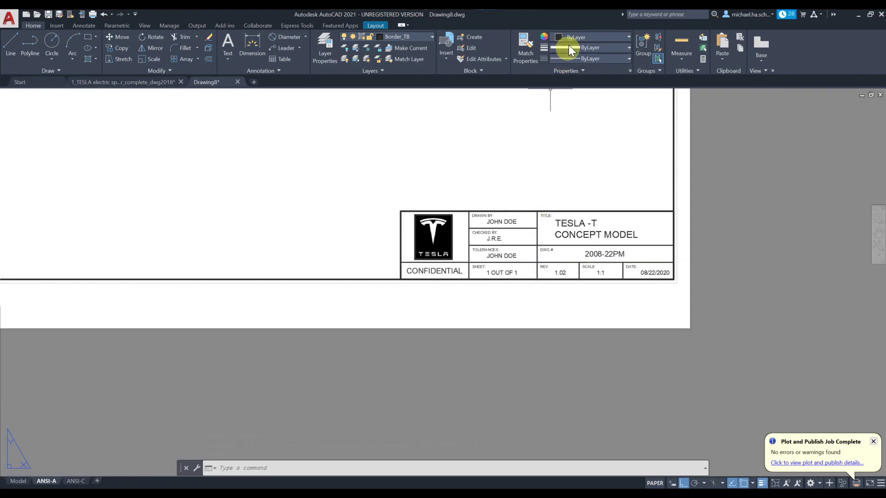
{"action": "left_click", "coordinate": [536, 236]}
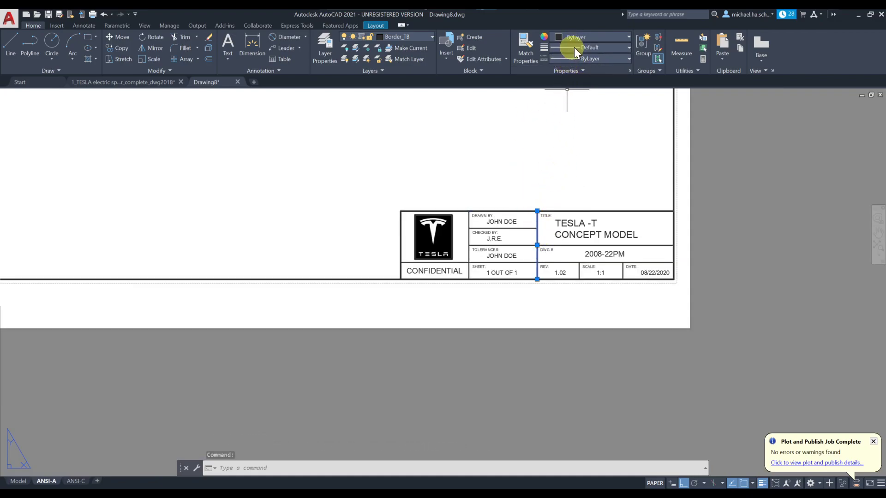
{"action": "key", "text": "Escape"}
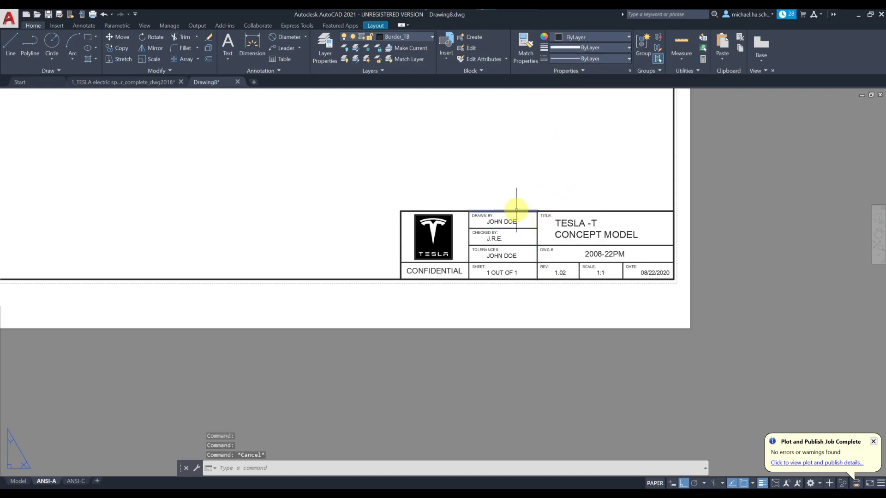
{"action": "scroll", "coordinate": [393, 262], "scroll_direction": "down", "scroll_amount": 3}
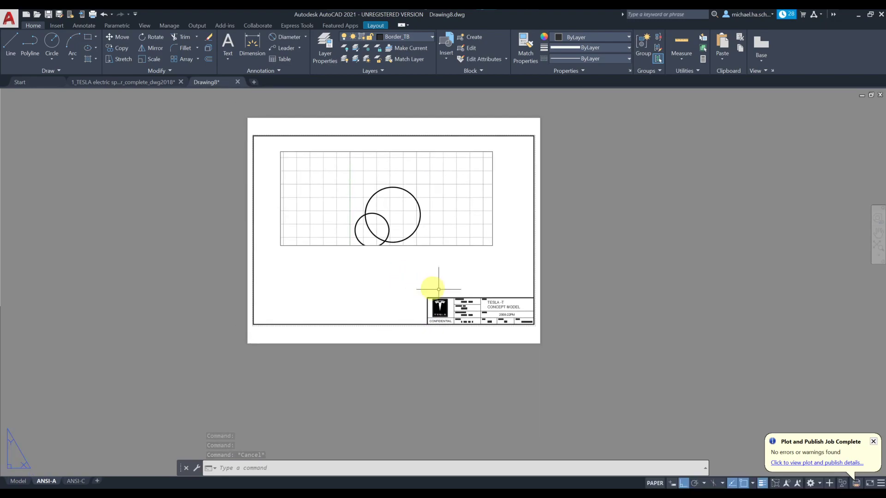
Step: Window-select the ANSI-A border and title block and copy them to the clipboard
{"action": "left_click", "coordinate": [539, 281]}
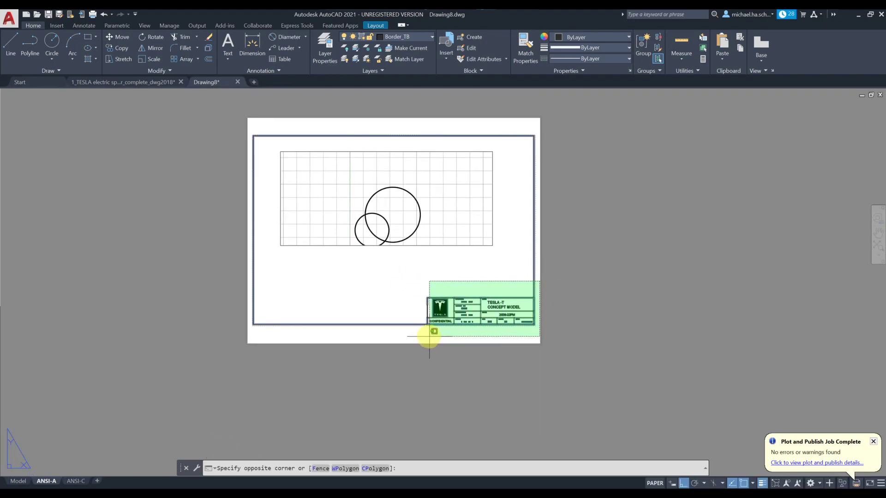
{"action": "left_click", "coordinate": [398, 326]}
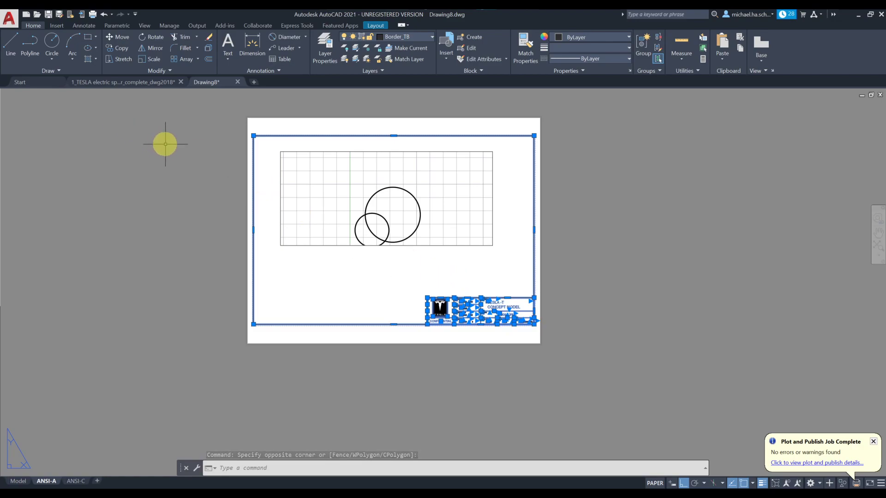
{"action": "key", "text": "ctrl+c"}
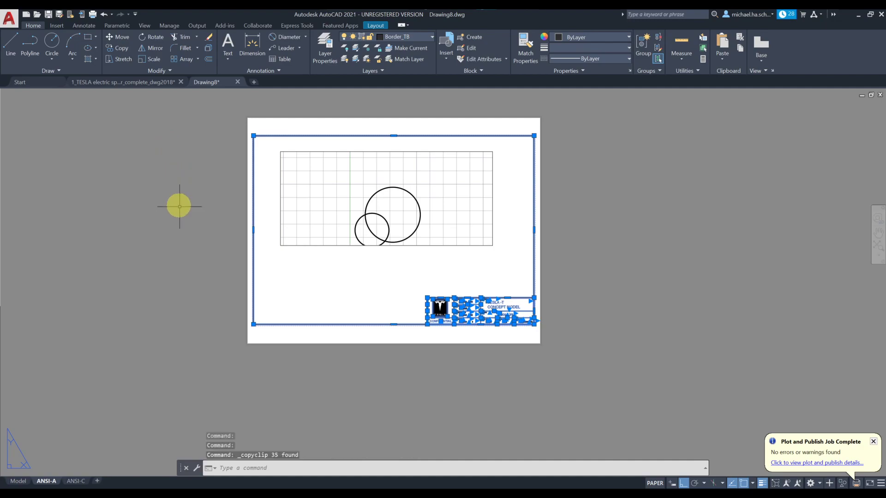
Step: Paste them onto the ANSI-C layout at the sheet's lower-left corner
{"action": "left_click", "coordinate": [74, 481]}
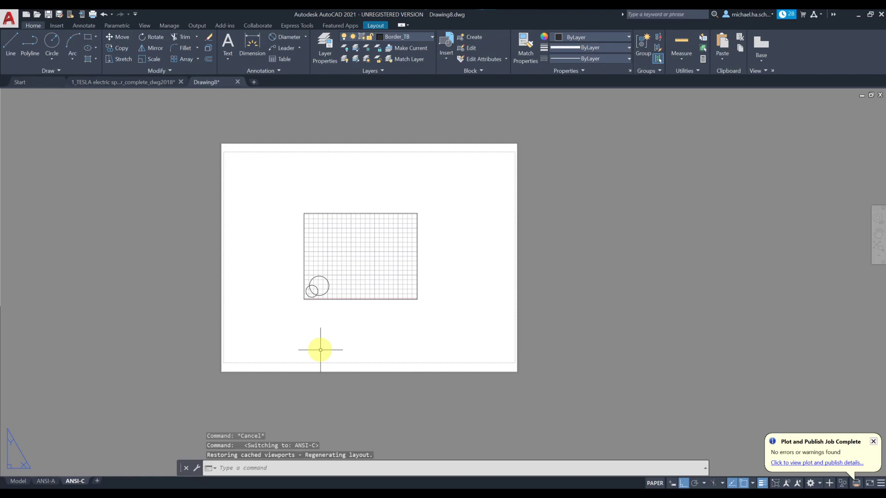
{"action": "key", "text": "ctrl+v"}
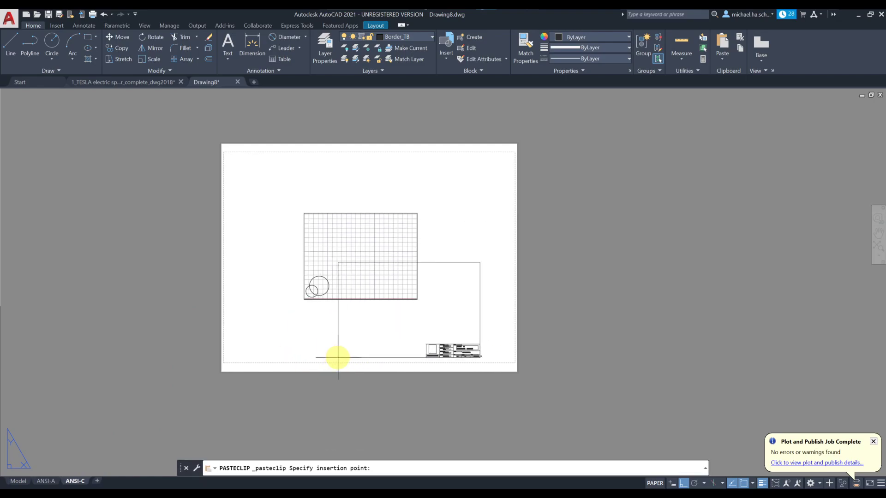
{"action": "scroll", "coordinate": [364, 358], "scroll_direction": "up", "scroll_amount": 8}
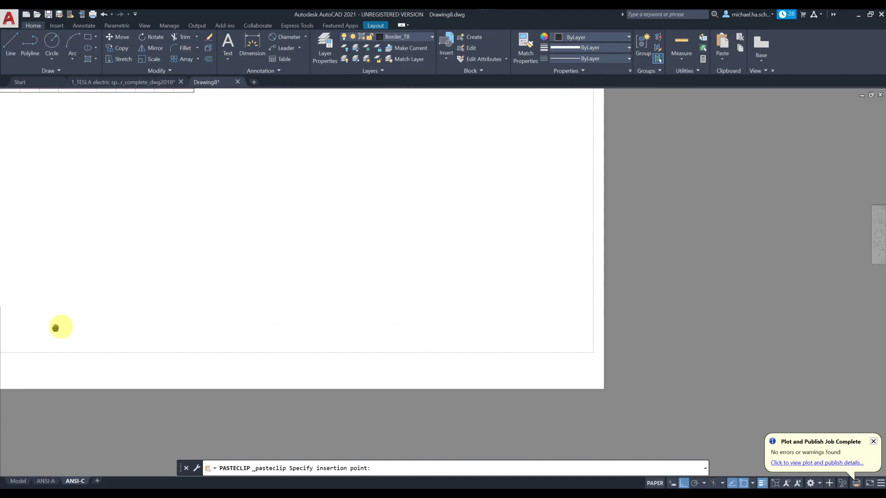
{"action": "middle_click_drag", "start_coordinate": [93, 353], "coordinate": [180, 337]}
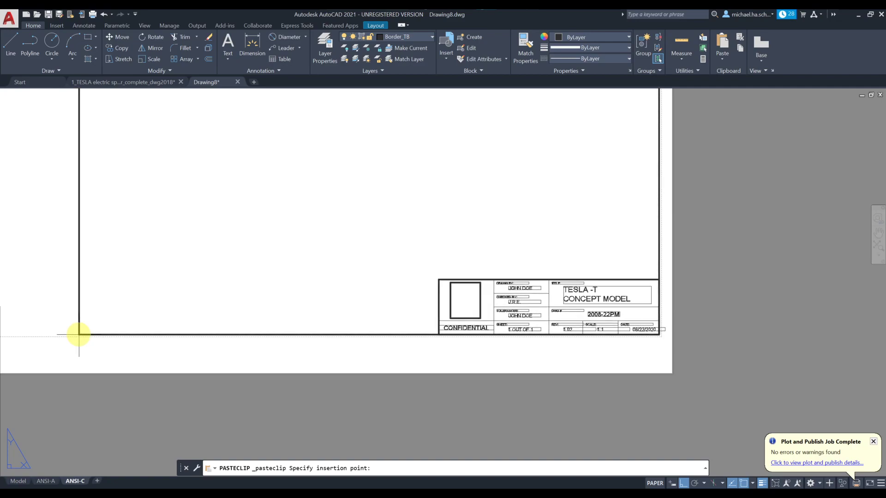
{"action": "left_click", "coordinate": [79, 334]}
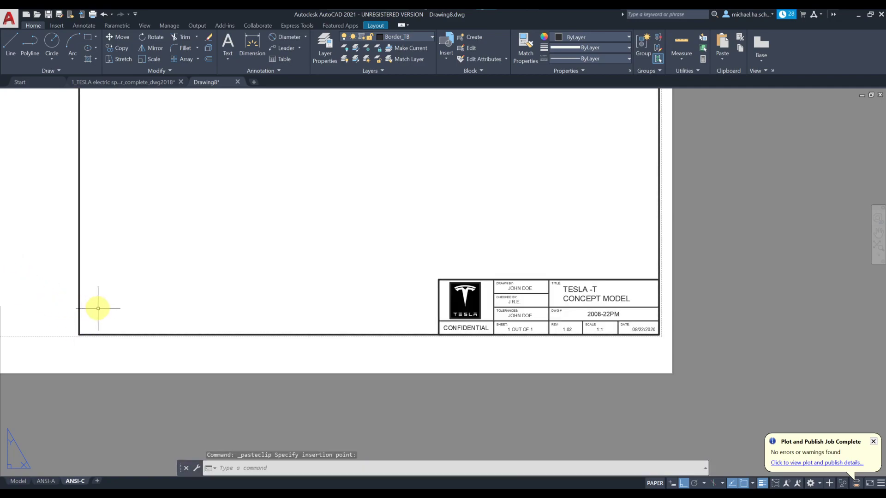
{"action": "scroll", "coordinate": [97, 307], "scroll_direction": "down", "scroll_amount": 3}
{"action": "middle_click_drag", "start_coordinate": [111, 300], "coordinate": [184, 332]}
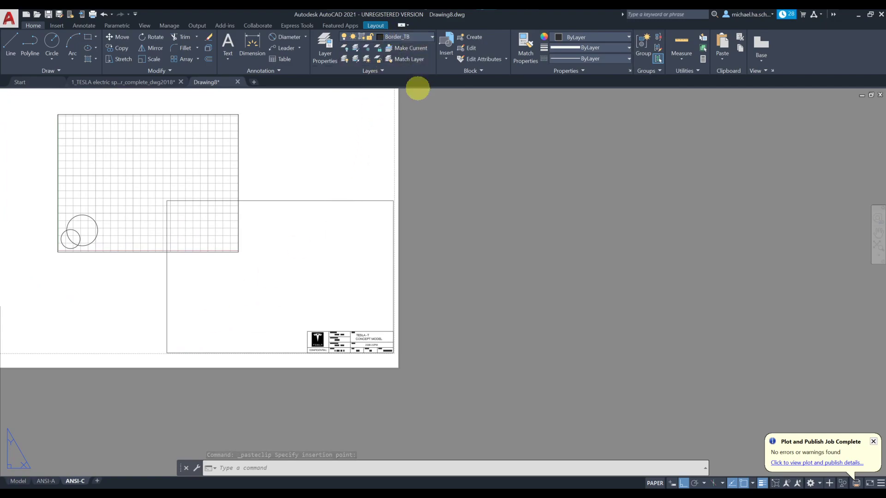
Step: Draw a rectangle (REC) from the title block's corner to the sheet's top-left corner
{"action": "type", "text": "RE"}
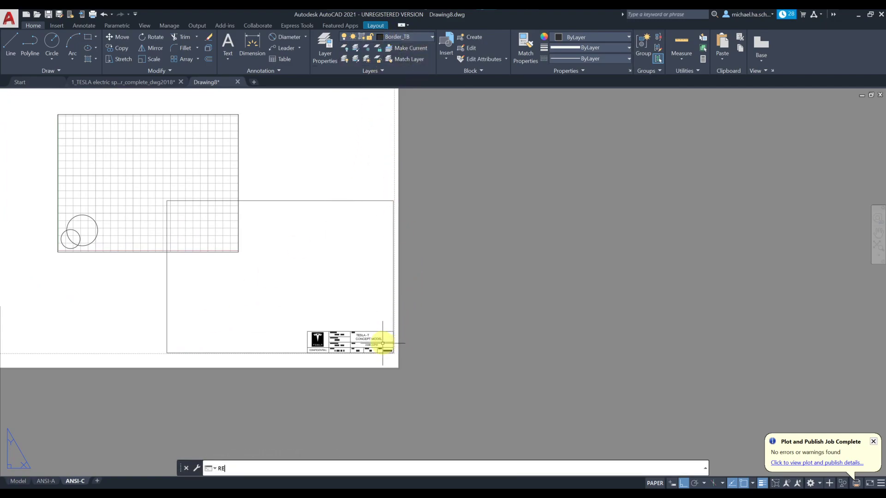
{"action": "type", "text": "CTANG"}
{"action": "key", "text": "Return"}
{"action": "scroll", "coordinate": [383, 342], "scroll_direction": "up", "scroll_amount": 6}
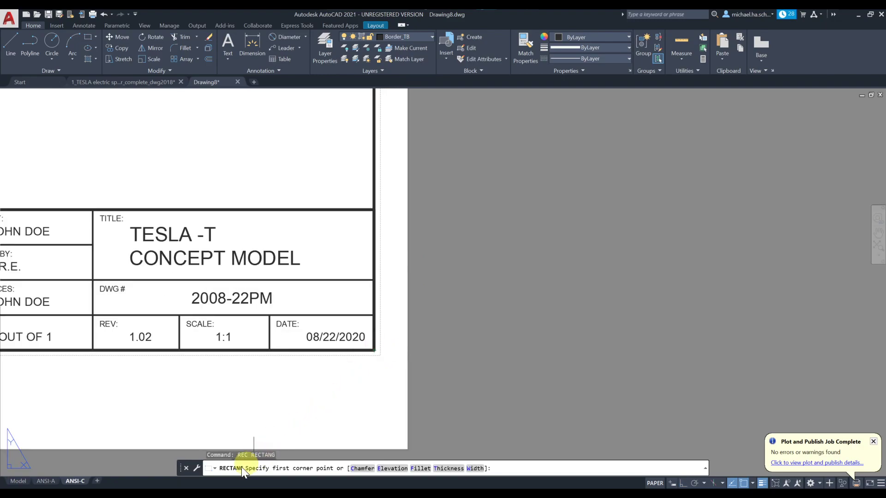
{"action": "left_click", "coordinate": [373, 347]}
{"action": "scroll", "coordinate": [298, 252], "scroll_direction": "down", "scroll_amount": 6}
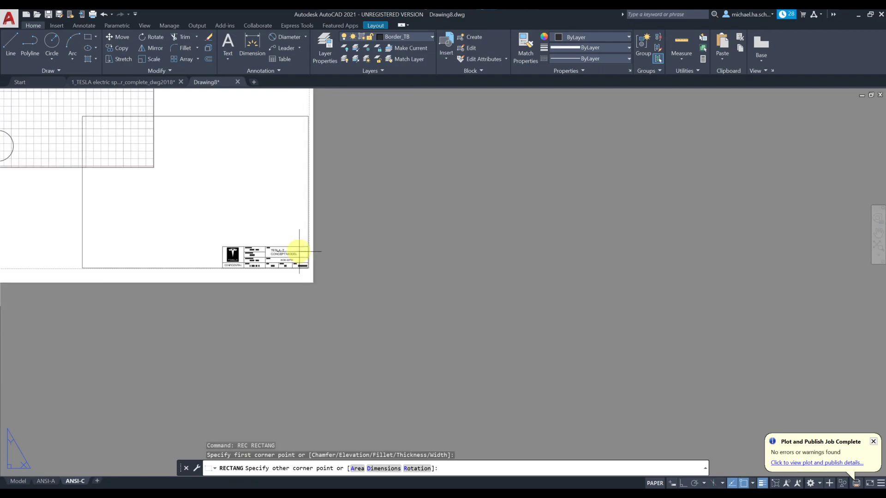
{"action": "middle_click_drag", "start_coordinate": [241, 197], "coordinate": [625, 348]}
{"action": "middle_click_drag", "start_coordinate": [330, 148], "coordinate": [465, 266]}
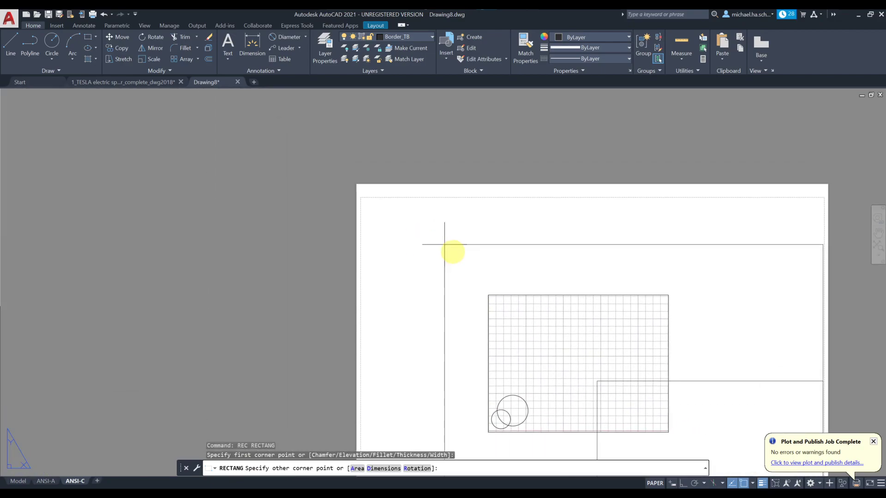
{"action": "scroll", "coordinate": [390, 202], "scroll_direction": "up", "scroll_amount": 5}
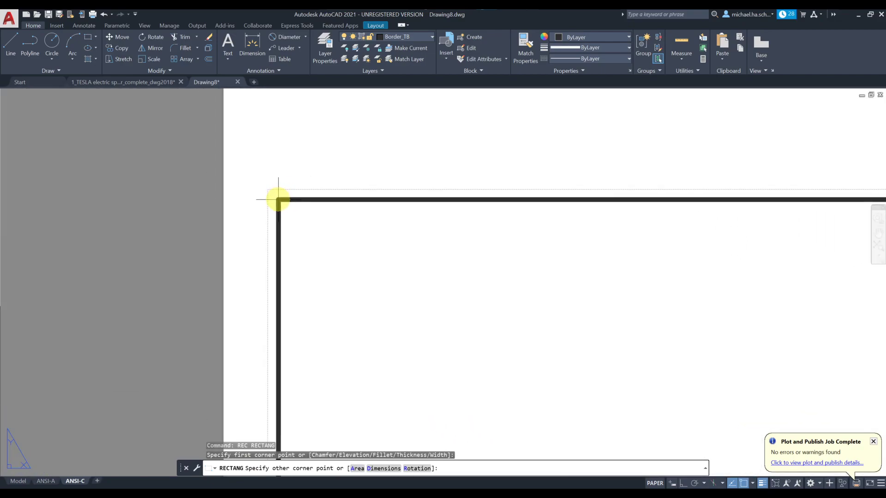
{"action": "left_click", "coordinate": [278, 194]}
Step: Delete the old small pasted border
{"action": "scroll", "coordinate": [370, 266], "scroll_direction": "down", "scroll_amount": 2}
{"action": "scroll", "coordinate": [383, 277], "scroll_direction": "down", "scroll_amount": 2}
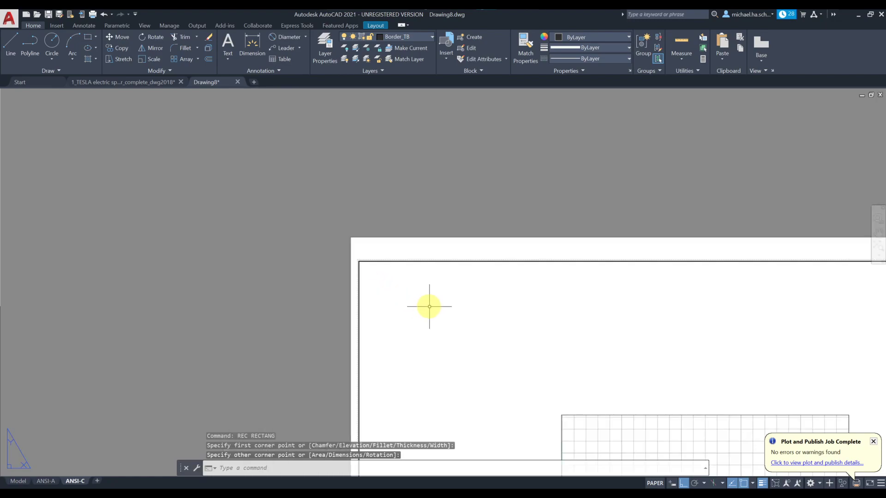
{"action": "scroll", "coordinate": [301, 229], "scroll_direction": "down", "scroll_amount": 2}
{"action": "middle_click_drag", "start_coordinate": [301, 230], "coordinate": [168, 115]}
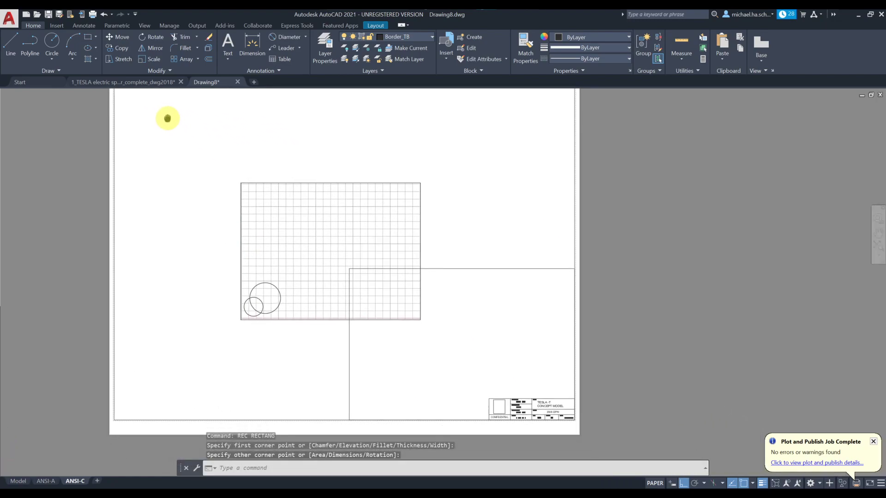
{"action": "left_click", "coordinate": [432, 262]}
{"action": "key", "text": "Delete"}
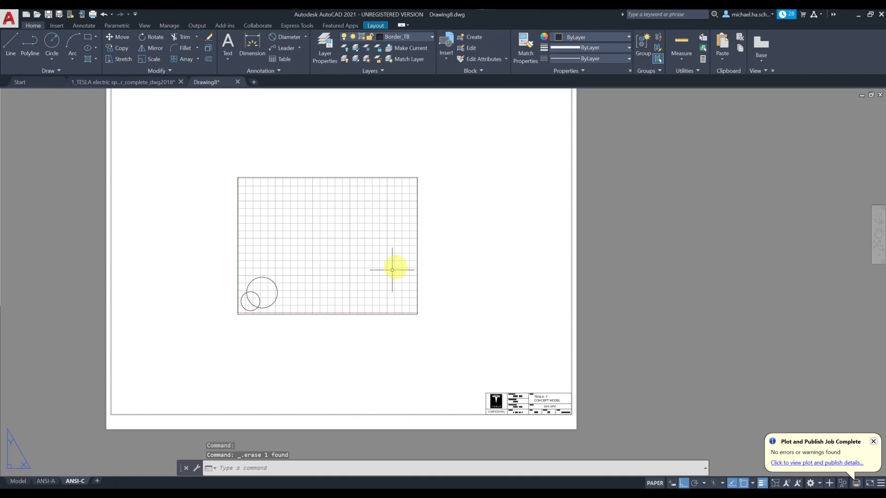
{"action": "scroll", "coordinate": [382, 281], "scroll_direction": "down", "scroll_amount": 3}
Step: Stretch the viewport's bottom-right corner down to the border above the title block
{"action": "scroll", "coordinate": [378, 294], "scroll_direction": "up", "scroll_amount": 2}
{"action": "left_click", "coordinate": [378, 293]}
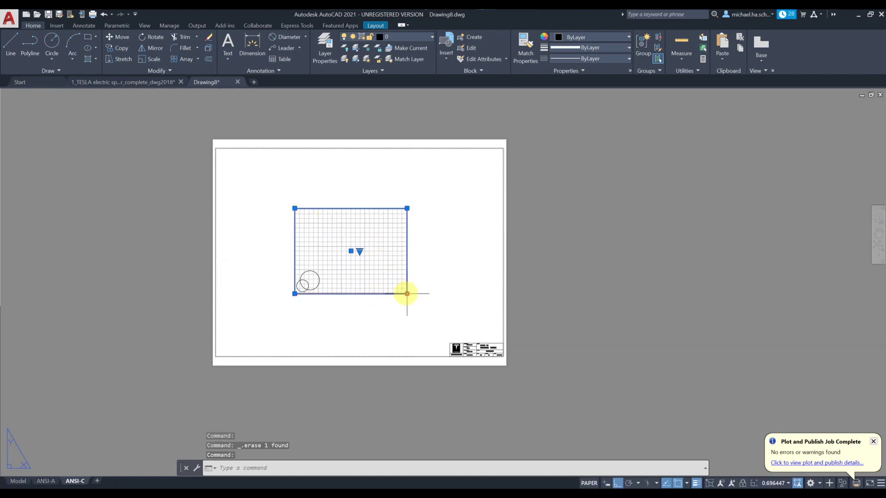
{"action": "left_click", "coordinate": [406, 293]}
{"action": "scroll", "coordinate": [489, 337], "scroll_direction": "up", "scroll_amount": 3}
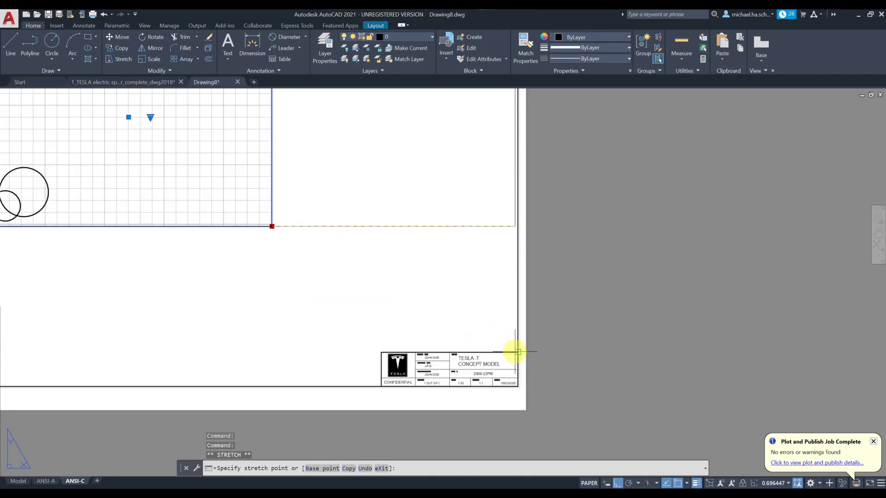
{"action": "left_click", "coordinate": [518, 352]}
{"action": "scroll", "coordinate": [421, 283], "scroll_direction": "down", "scroll_amount": 2}
Step: Stretch the viewport's top-left corner to the sheet's top-left corner and deselect it
{"action": "middle_click_drag", "start_coordinate": [422, 283], "coordinate": [591, 358]}
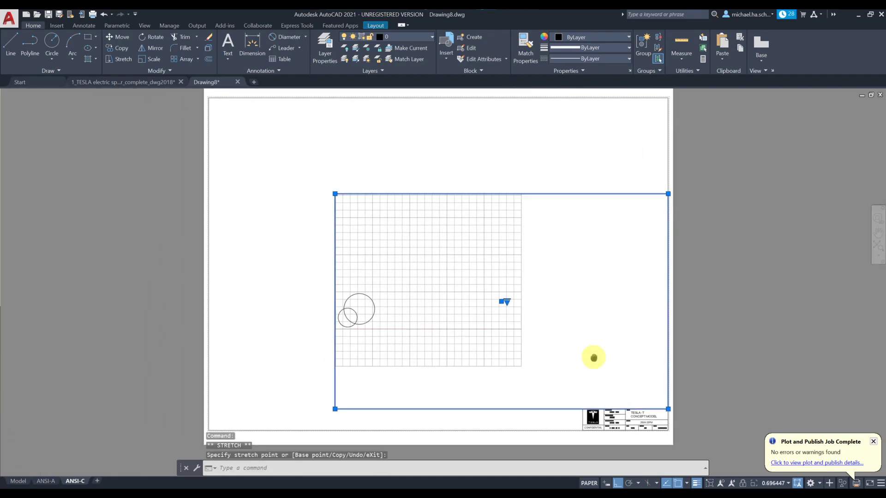
{"action": "middle_click_drag", "start_coordinate": [351, 217], "coordinate": [392, 260]}
{"action": "left_click", "coordinate": [385, 256]}
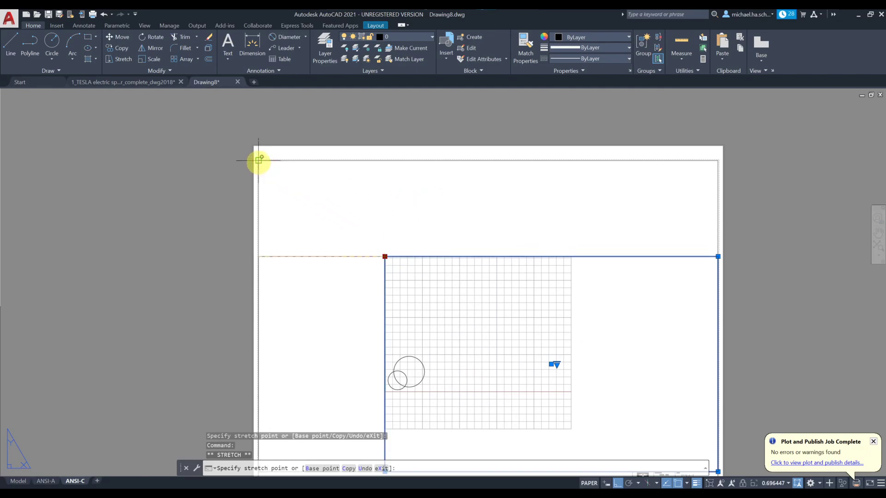
{"action": "left_click", "coordinate": [259, 160]}
{"action": "middle_click_drag", "start_coordinate": [396, 271], "coordinate": [386, 183]}
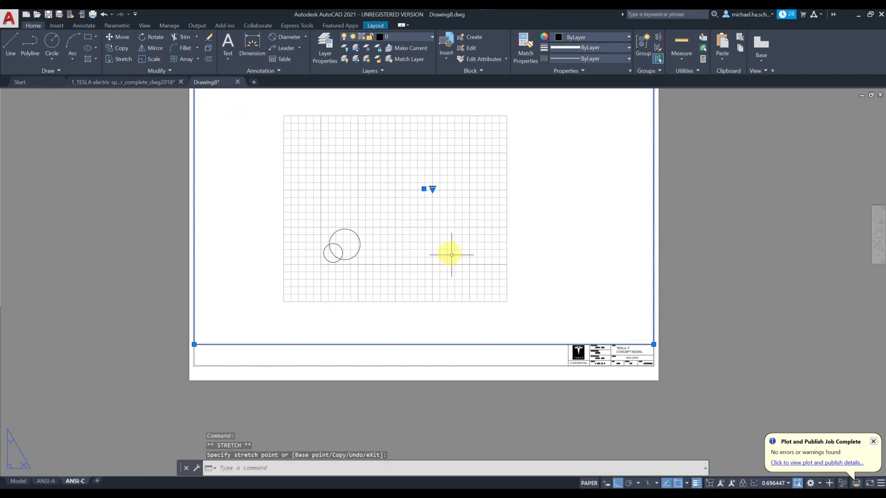
{"action": "scroll", "coordinate": [473, 276], "scroll_direction": "down", "scroll_amount": 2}
{"action": "key", "text": "Escape"}
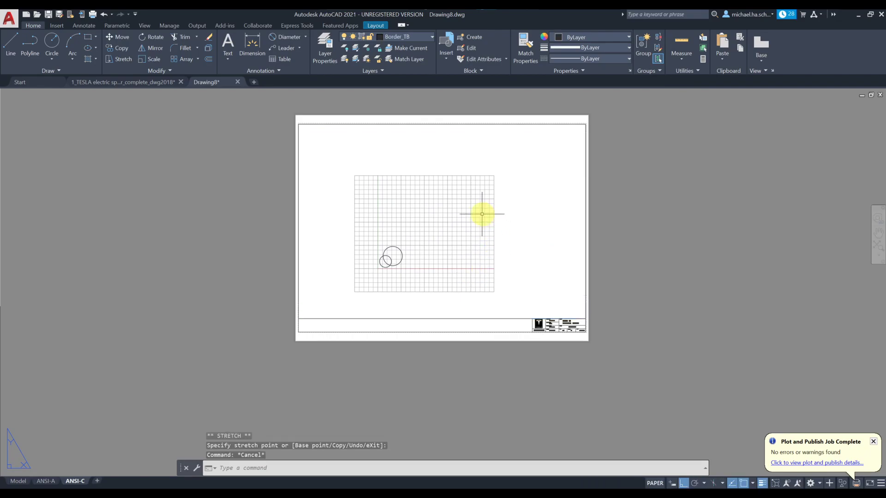
{"action": "scroll", "coordinate": [499, 323], "scroll_direction": "up", "scroll_amount": 5}
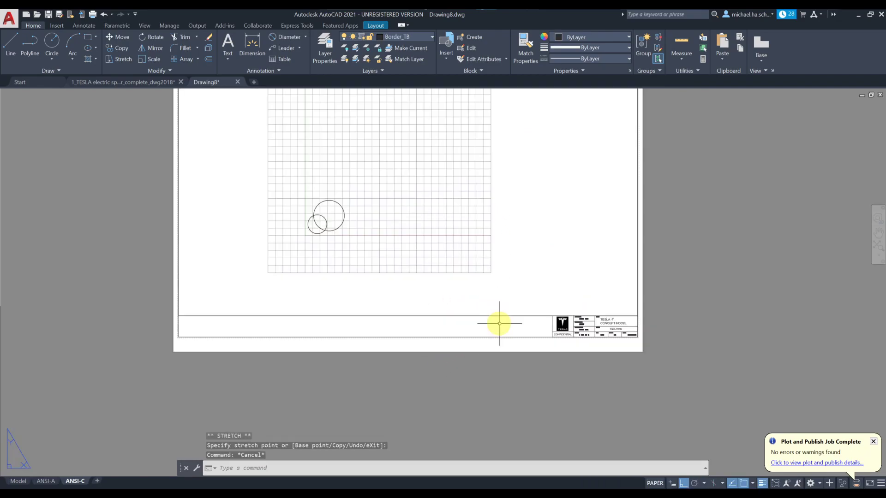
{"action": "scroll", "coordinate": [453, 272], "scroll_direction": "down", "scroll_amount": 5}
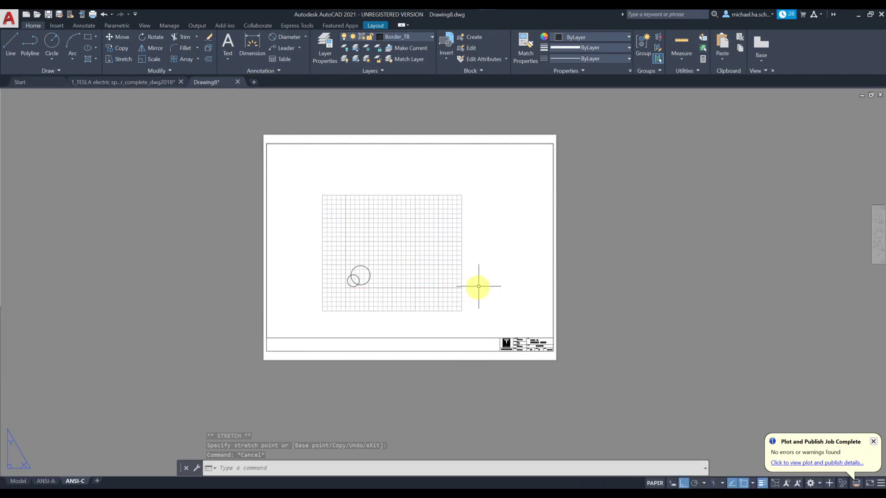
Step: Inside the ANSI-C viewport, turn the grid off and reposition the circles
{"action": "double_click", "coordinate": [459, 325]}
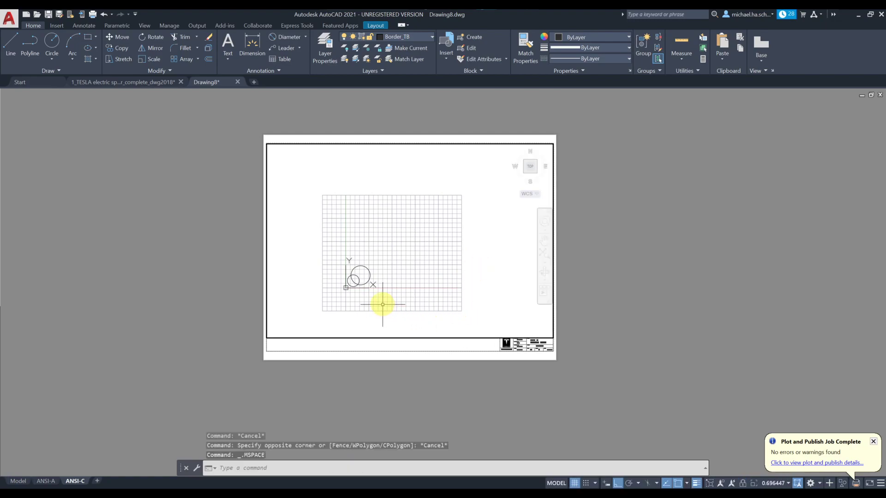
{"action": "key", "text": "F7"}
{"action": "scroll", "coordinate": [357, 290], "scroll_direction": "up", "scroll_amount": 6}
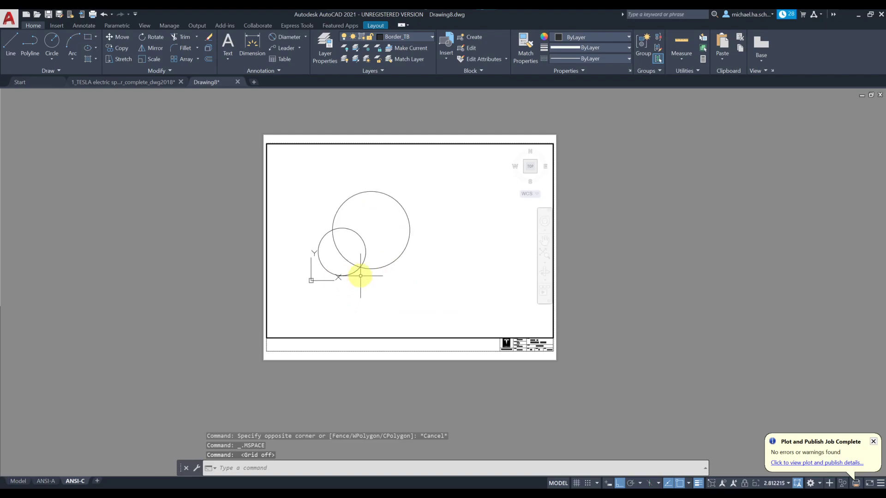
{"action": "middle_click_drag", "start_coordinate": [360, 276], "coordinate": [402, 296]}
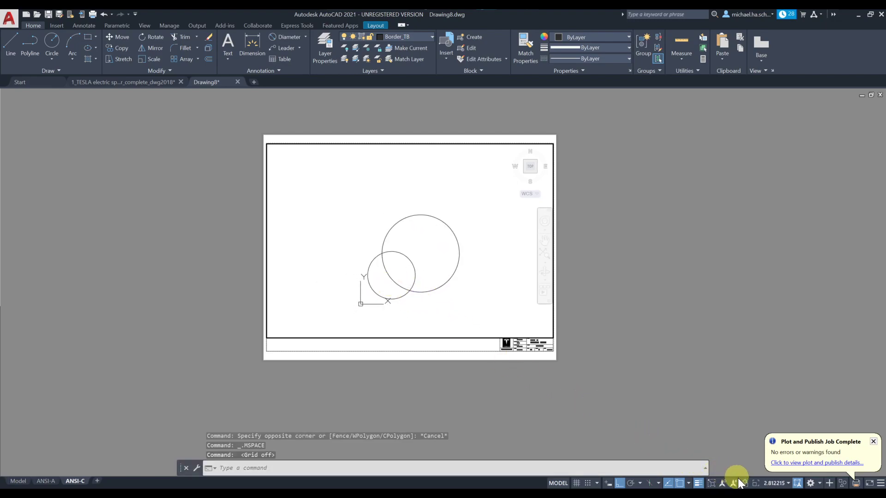
Step: Set the viewport scale to 2:1, leave the viewport, and switch to the ANSI-A layout
{"action": "left_click", "coordinate": [769, 483]}
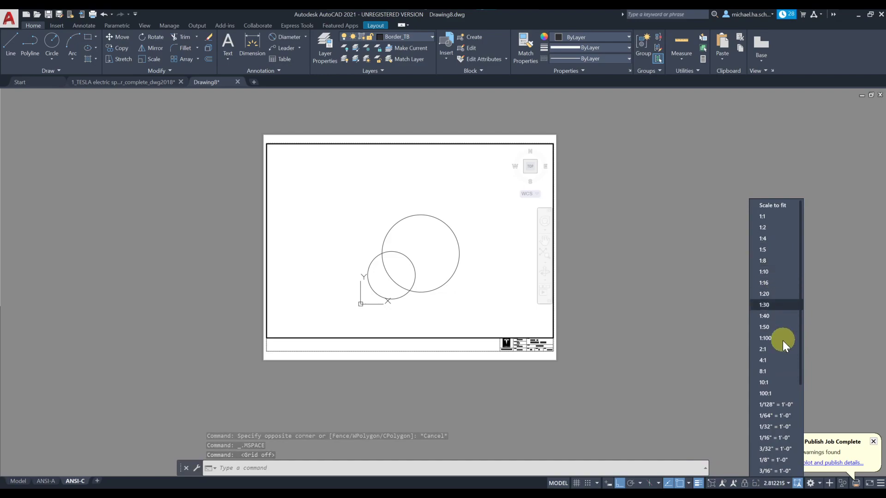
{"action": "left_click", "coordinate": [776, 354]}
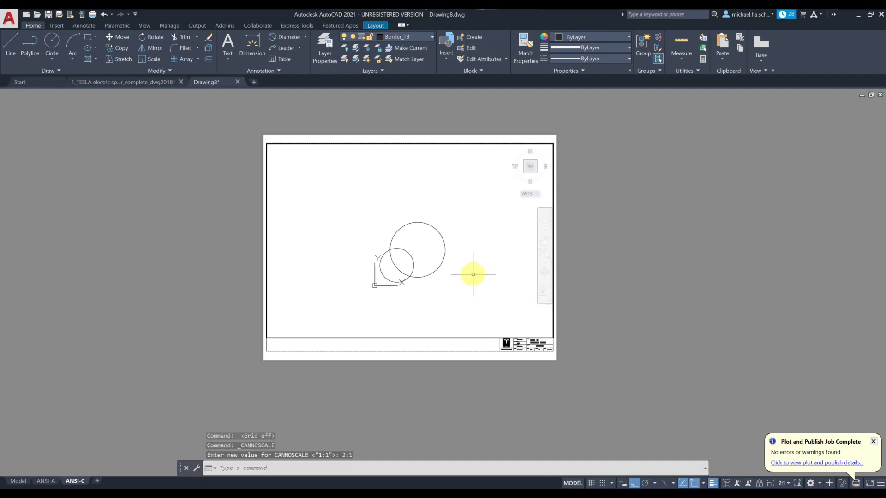
{"action": "middle_click_drag", "start_coordinate": [472, 274], "coordinate": [471, 271]}
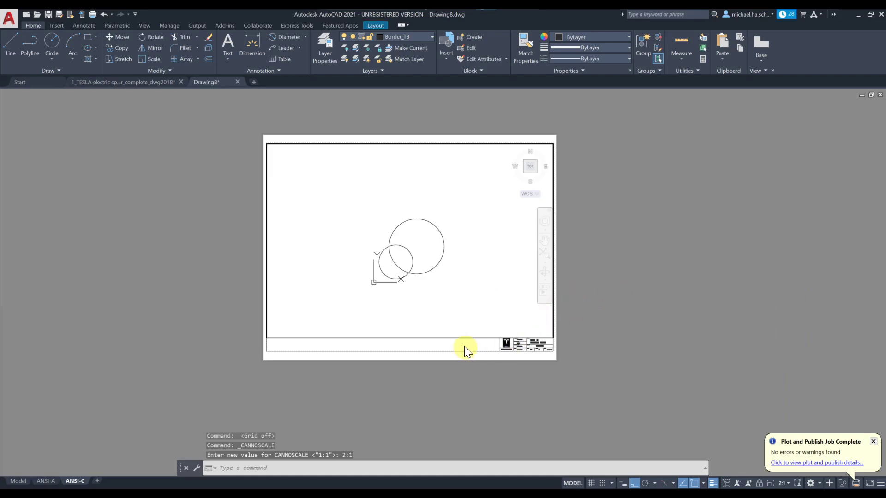
{"action": "double_click", "coordinate": [575, 286]}
{"action": "scroll", "coordinate": [524, 358], "scroll_direction": "up", "scroll_amount": 8}
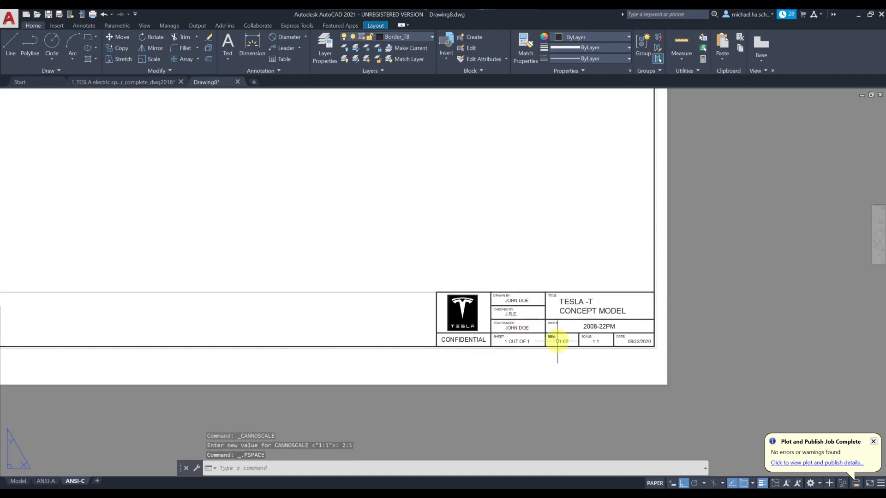
{"action": "scroll", "coordinate": [594, 338], "scroll_direction": "down", "scroll_amount": 8}
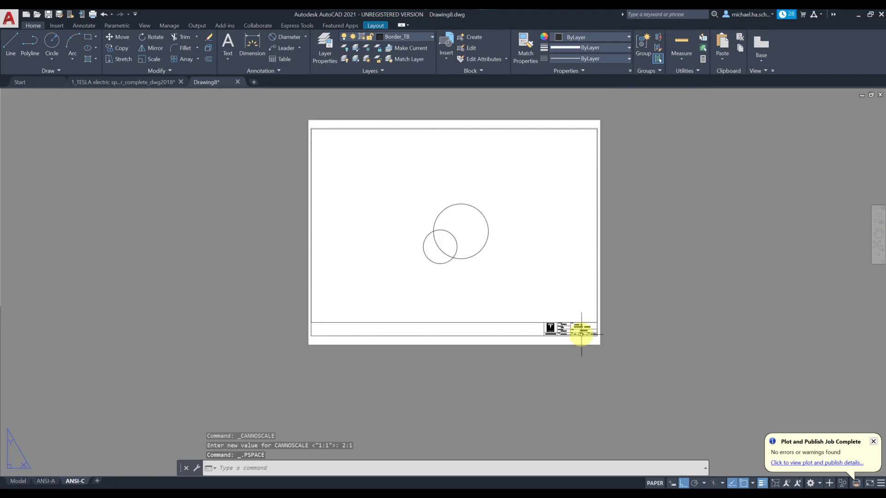
{"action": "middle_click_drag", "start_coordinate": [520, 263], "coordinate": [496, 297]}
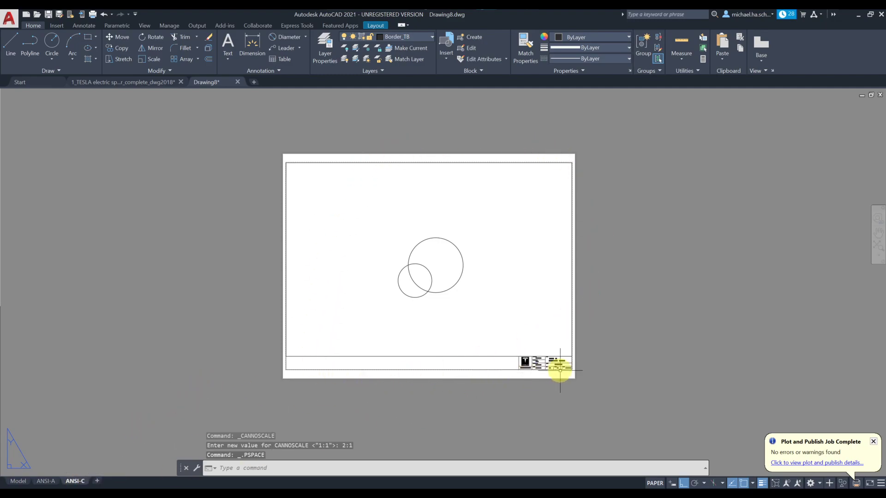
{"action": "left_click", "coordinate": [46, 481]}
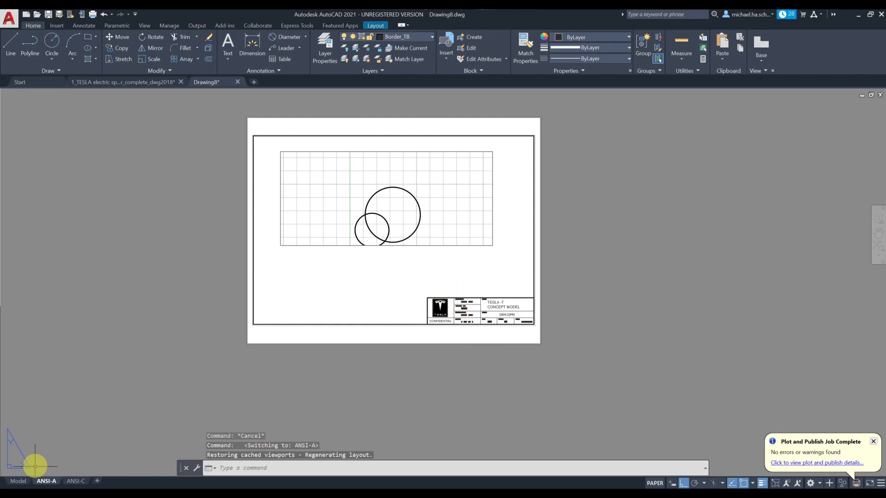
Step: Stretch the ANSI-A viewport corners to the border corners above the title block
{"action": "mouse_move", "coordinate": [20, 482]}
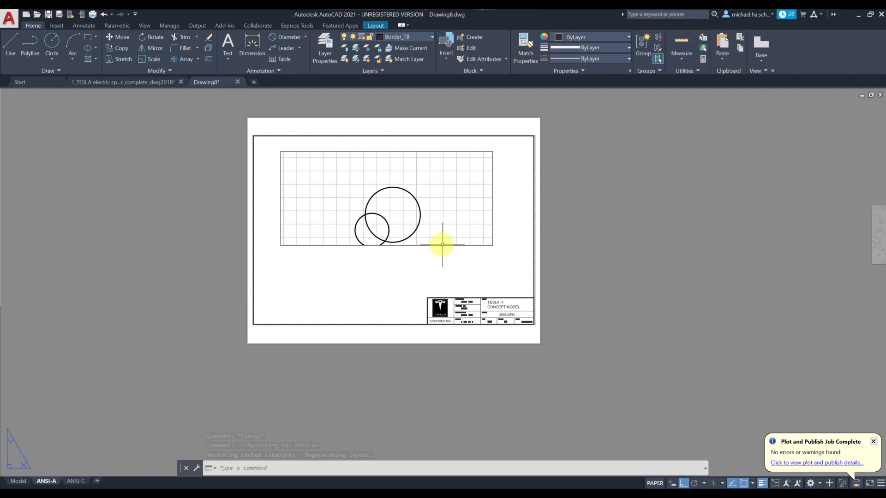
{"action": "left_click", "coordinate": [480, 246]}
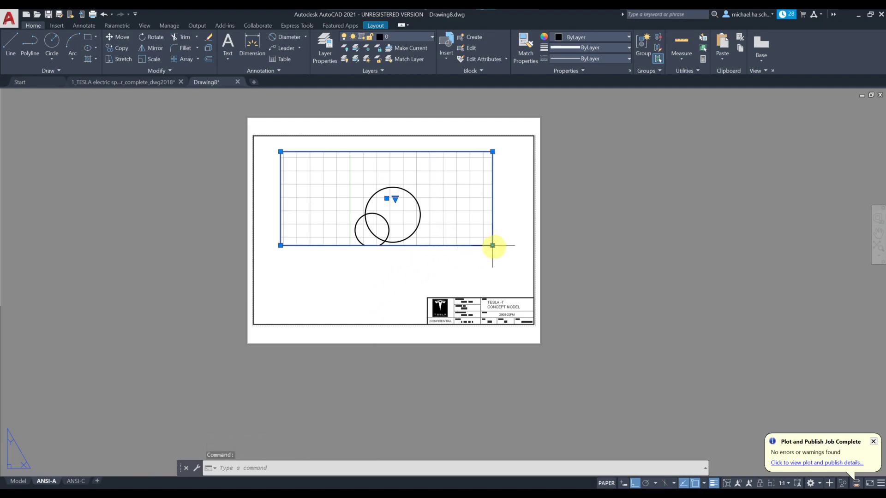
{"action": "left_click", "coordinate": [492, 246]}
{"action": "left_click", "coordinate": [534, 297]}
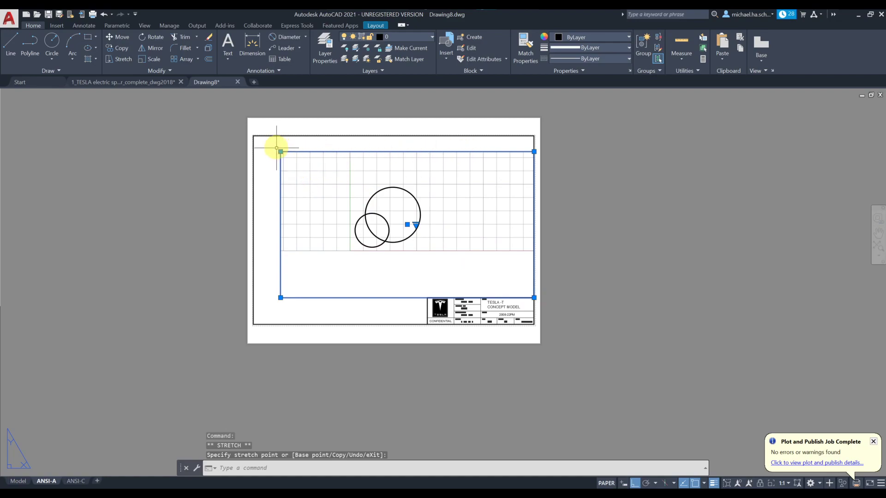
{"action": "left_click", "coordinate": [281, 152]}
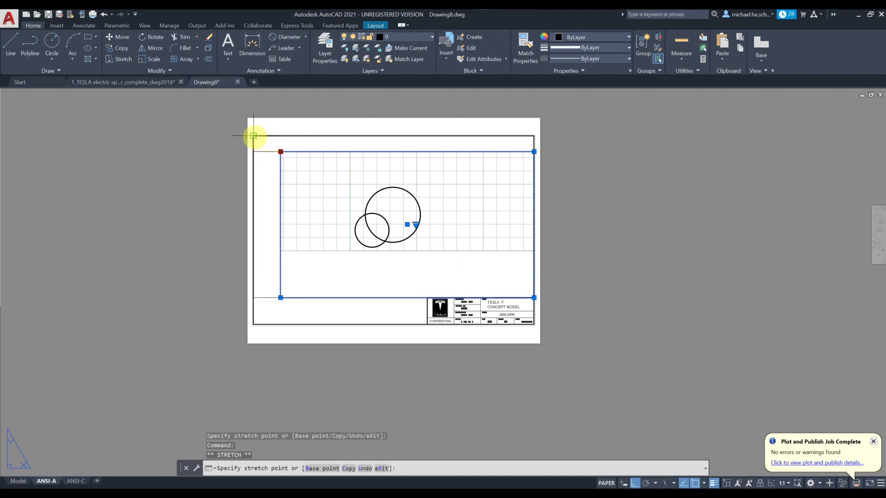
{"action": "left_click", "coordinate": [253, 136]}
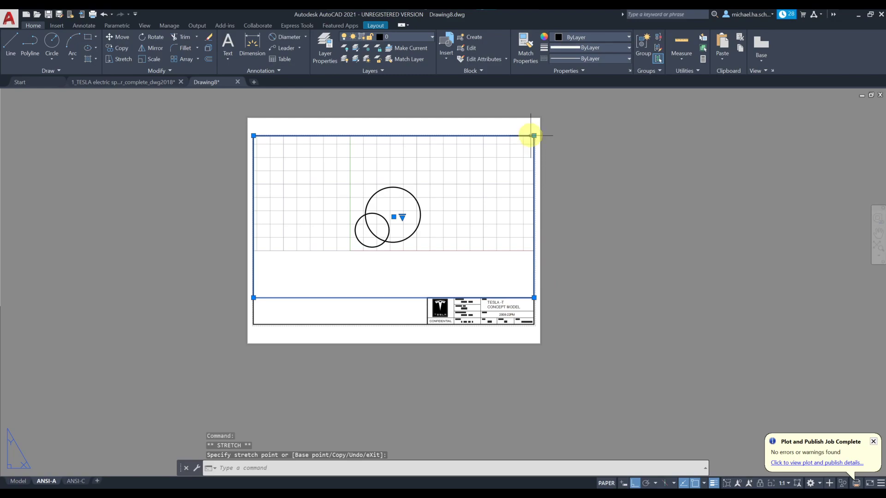
{"action": "key", "text": "Escape"}
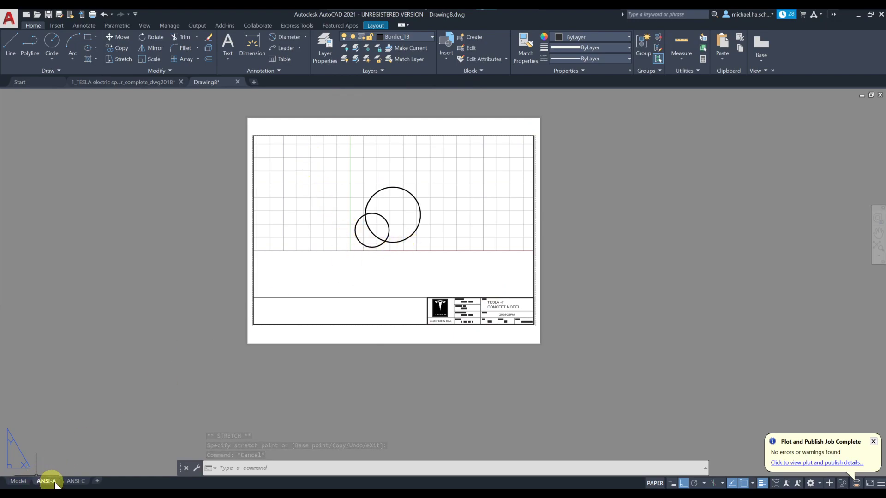
Step: Turn off the grid inside the ANSI-A viewport, lower the circles, then switch to Model space
{"action": "double_click", "coordinate": [327, 277]}
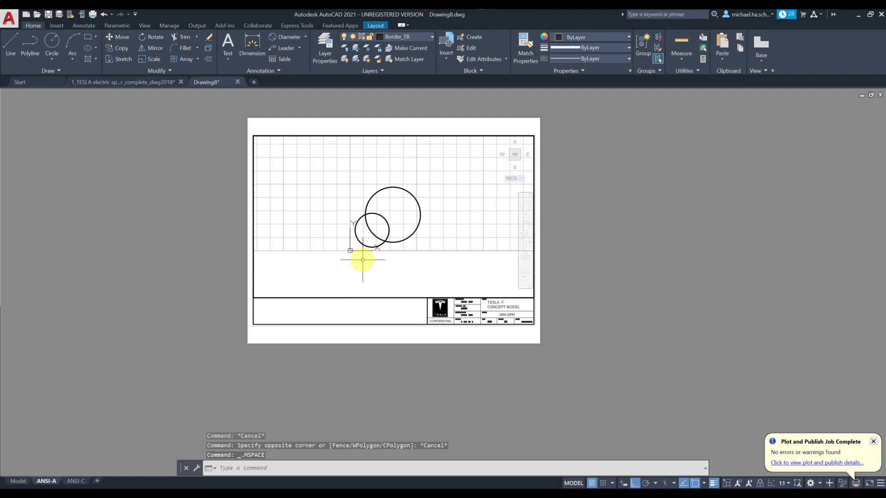
{"action": "key", "text": "F7"}
{"action": "mouse_move", "coordinate": [396, 211]}
{"action": "middle_mouse_down"}
{"action": "mouse_move", "coordinate": [395, 197]}
{"action": "mouse_move", "coordinate": [388, 217]}
{"action": "middle_mouse_up"}
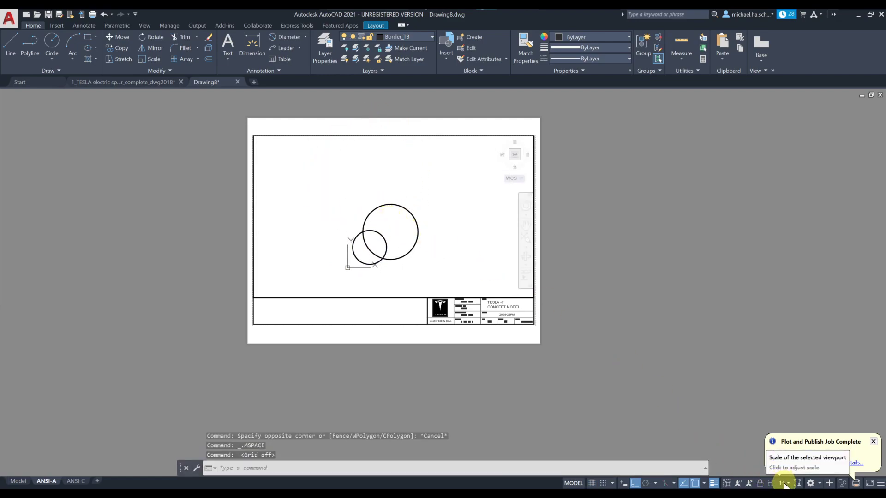
{"action": "double_click", "coordinate": [364, 309]}
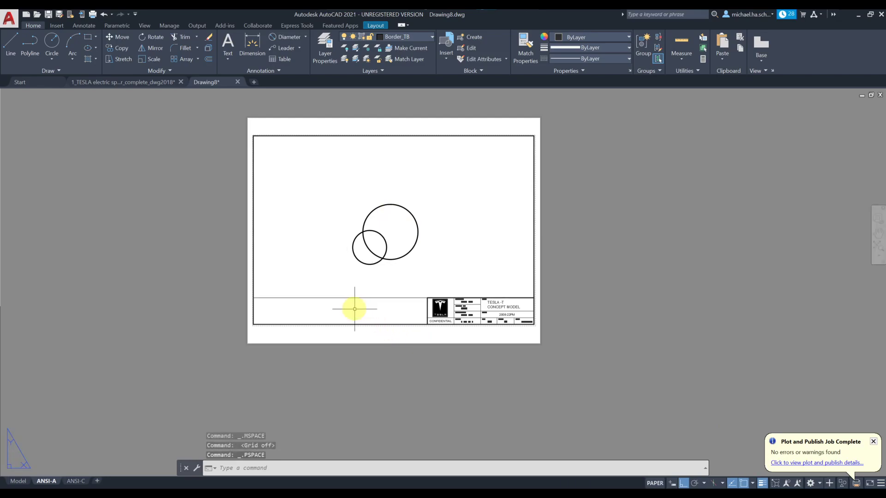
{"action": "left_click", "coordinate": [20, 485]}
Step: Erase the two sample circles from model space
{"action": "left_click", "coordinate": [321, 252]}
{"action": "left_click", "coordinate": [288, 289]}
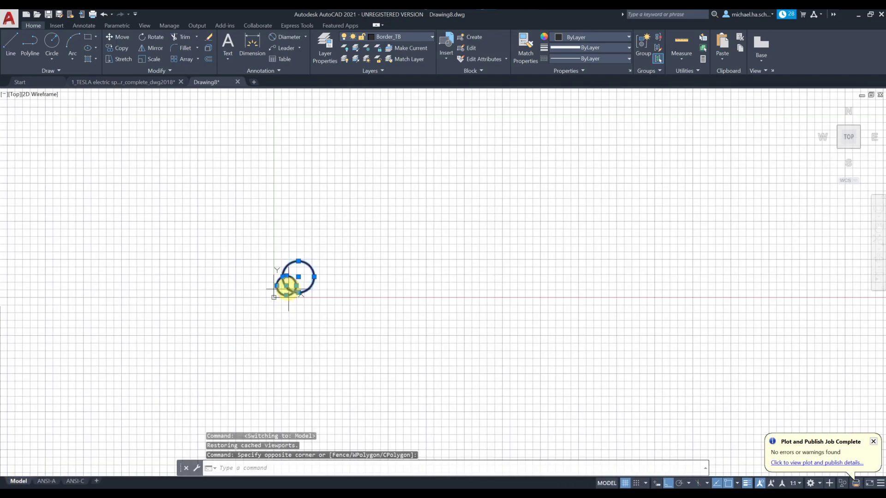
{"action": "key", "text": "Delete"}
{"action": "middle_click", "coordinate": [300, 317]}
{"action": "middle_click", "coordinate": [300, 317]}
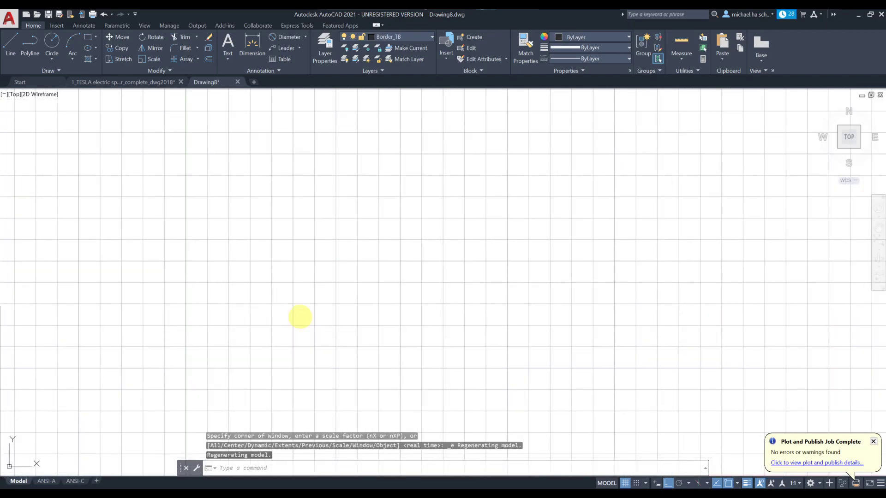
{"action": "scroll", "coordinate": [291, 318], "scroll_direction": "down", "scroll_amount": 3}
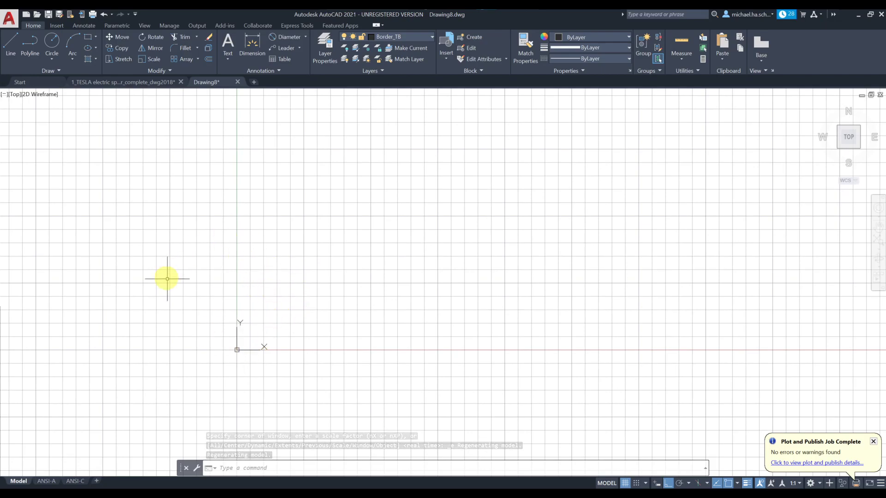
Step: Save the drawing as the template TESLA_TEMPLATE_EXAMPLE_ANSI-A_ANSI-C.dwt, keeping English measurement
{"action": "left_click", "coordinate": [9, 18]}
{"action": "left_click", "coordinate": [41, 137]}
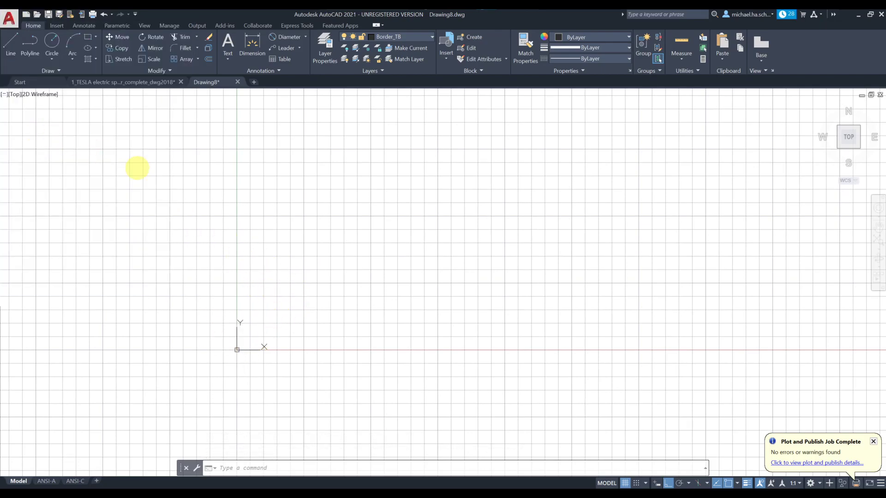
{"action": "left_click", "coordinate": [409, 309]}
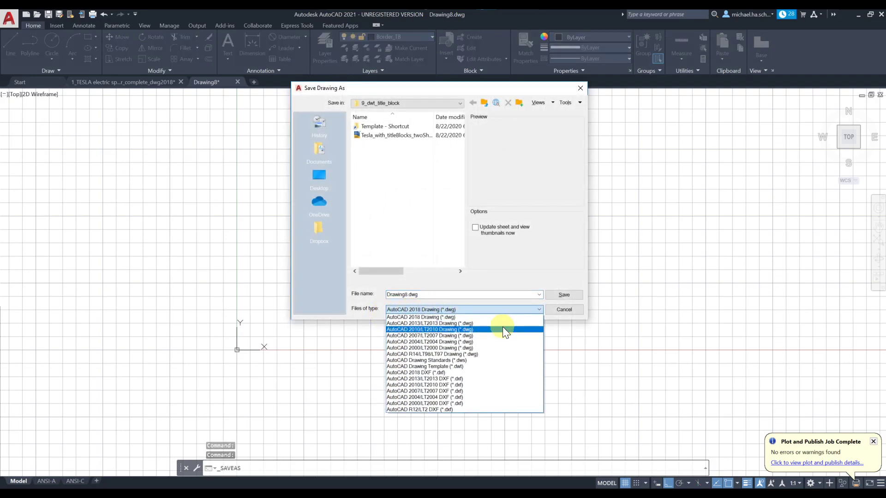
{"action": "left_click", "coordinate": [473, 366]}
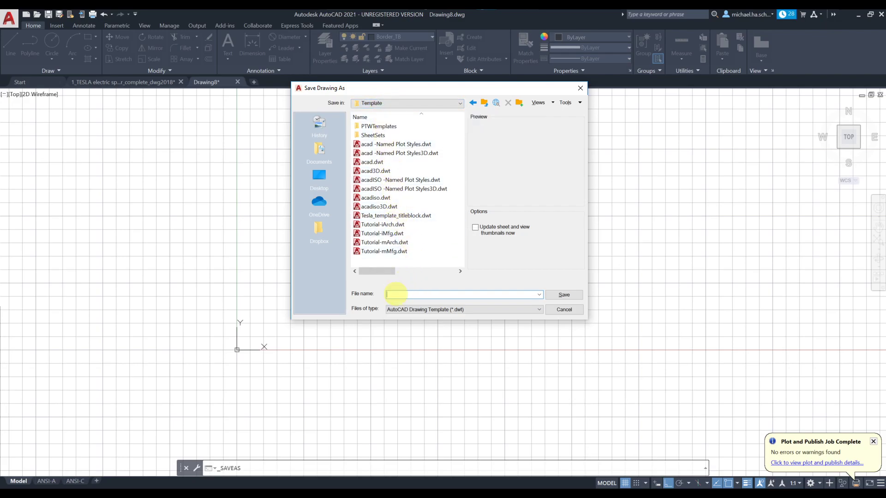
{"action": "type", "text": "TESLA_TEMPLATE"}
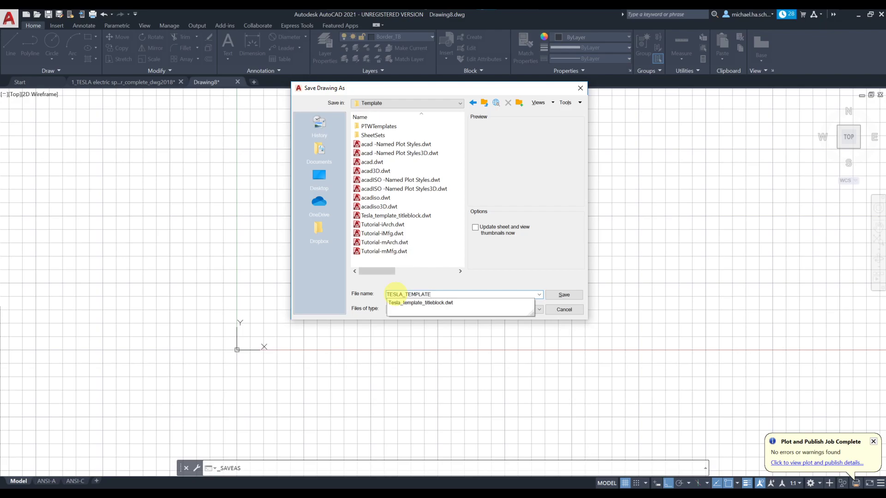
{"action": "type", "text": "_EXAMPLE_ANSI-A_ANSI-C"}
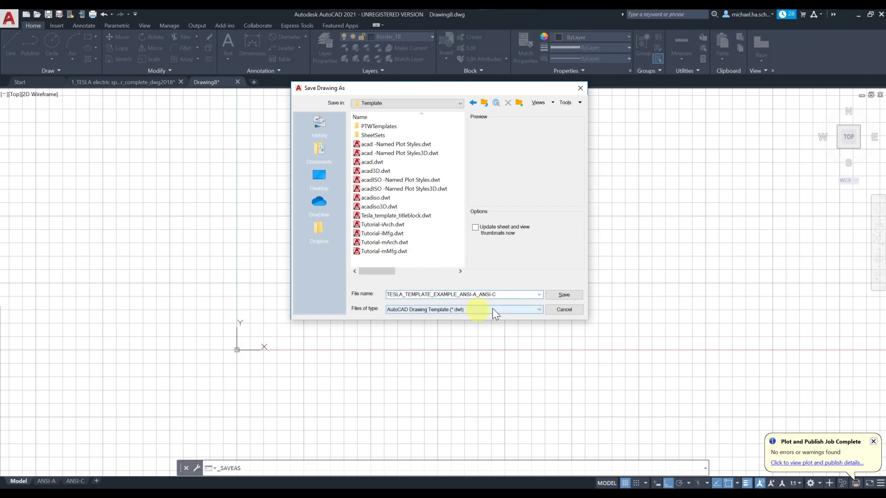
{"action": "left_click", "coordinate": [564, 295]}
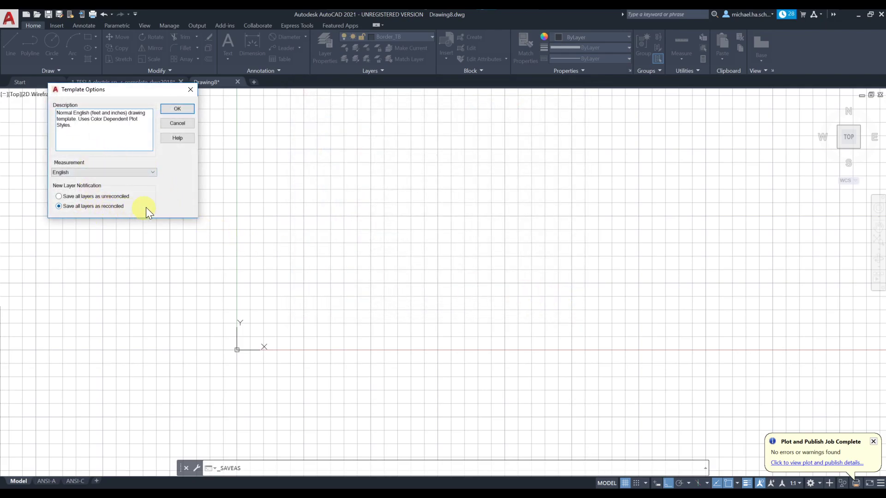
{"action": "left_click", "coordinate": [170, 109]}
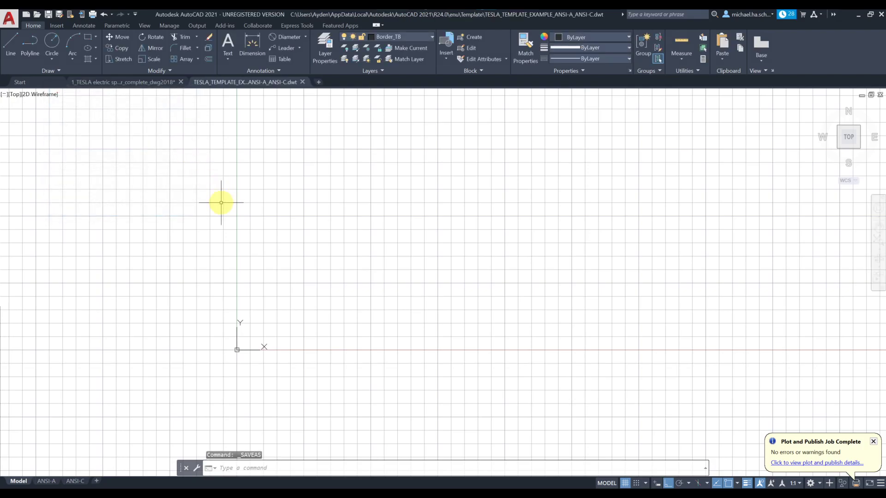
Step: Start a new drawing from the TESLA_TEMPLATE_EXAMPLE_ANSI-A_ANSI-C template
{"action": "left_click", "coordinate": [27, 13]}
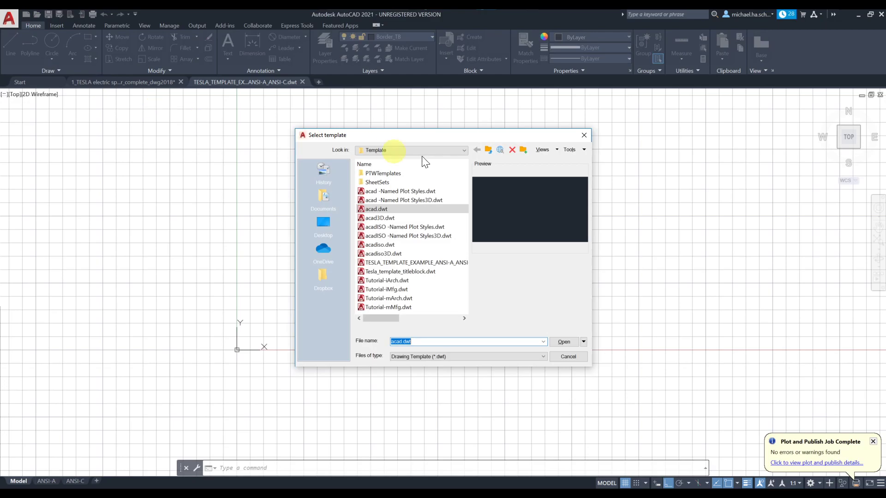
{"action": "left_click", "coordinate": [384, 264]}
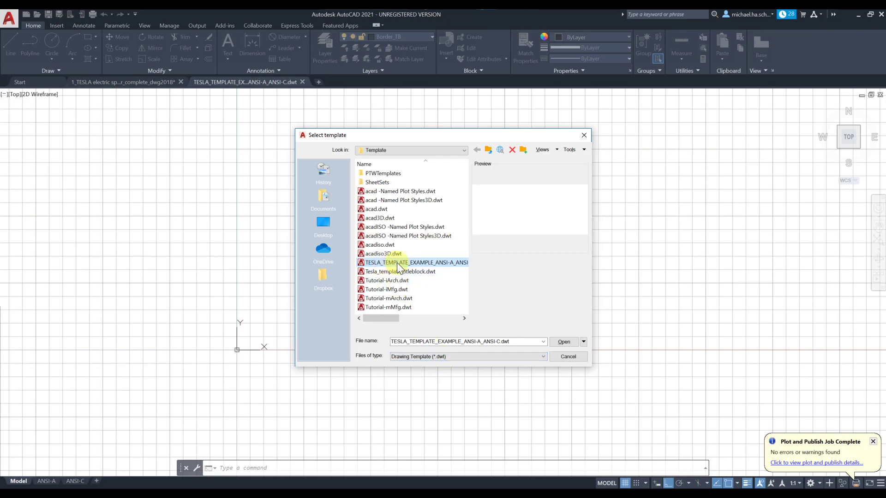
{"action": "left_click", "coordinate": [563, 342]}
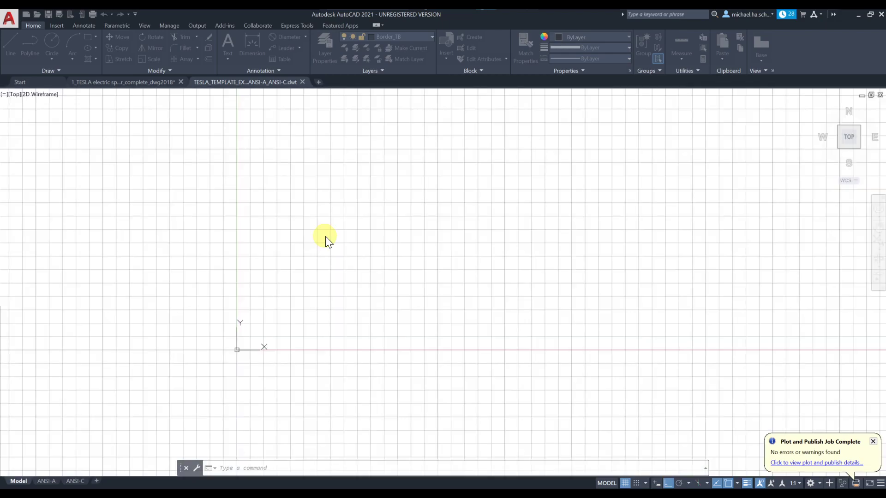
{"action": "scroll", "coordinate": [245, 288], "scroll_direction": "down", "scroll_amount": 2}
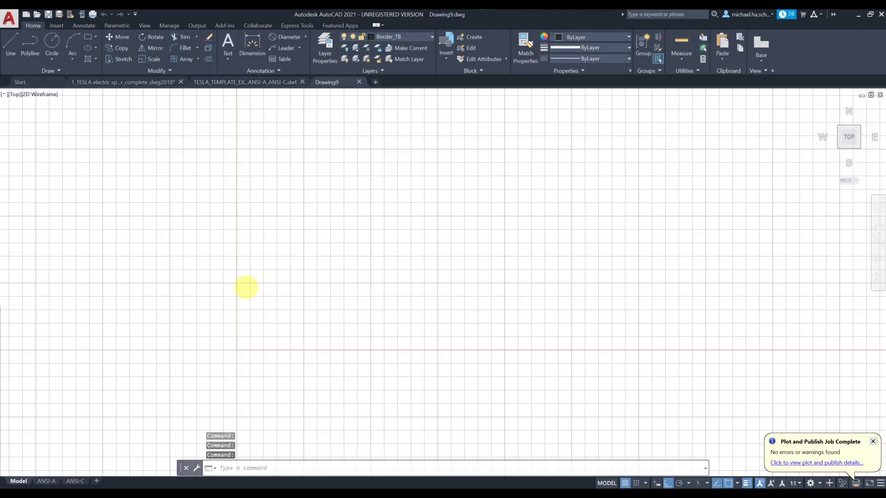
{"action": "middle_click_drag", "start_coordinate": [246, 288], "coordinate": [293, 254]}
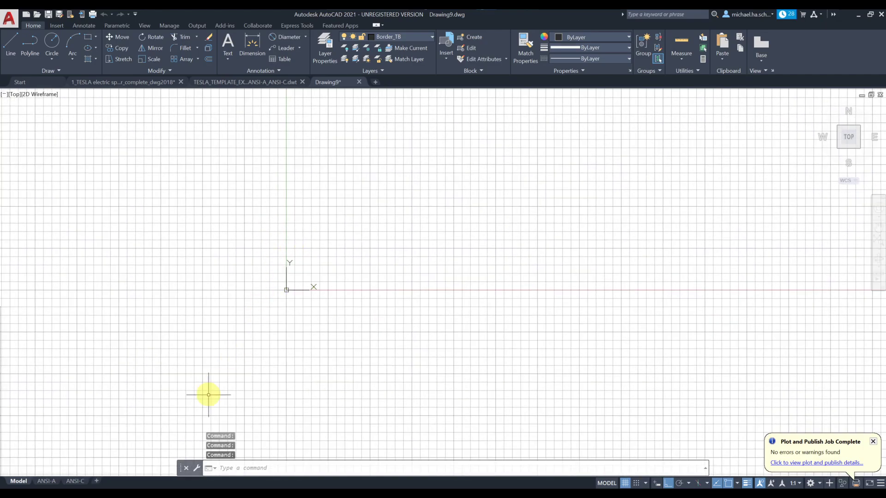
Step: Check the ANSI-A and ANSI-C title-block layouts, then return to model space
{"action": "left_click", "coordinate": [47, 481]}
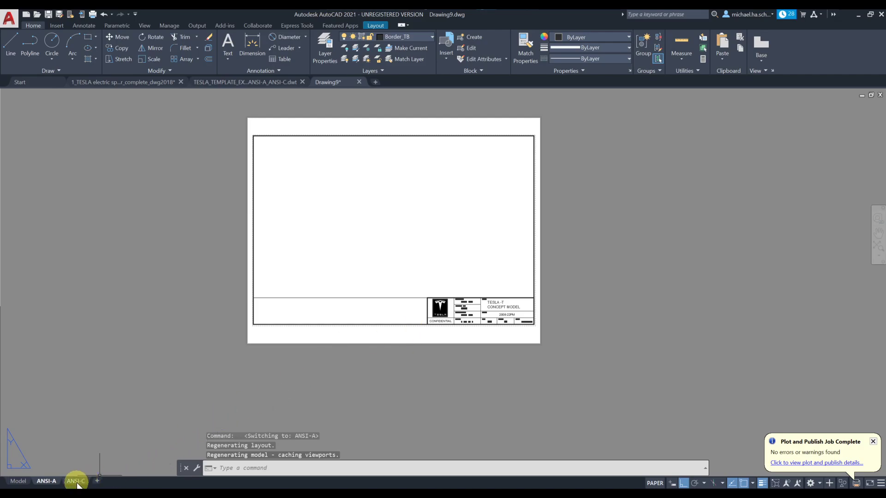
{"action": "left_click", "coordinate": [76, 481]}
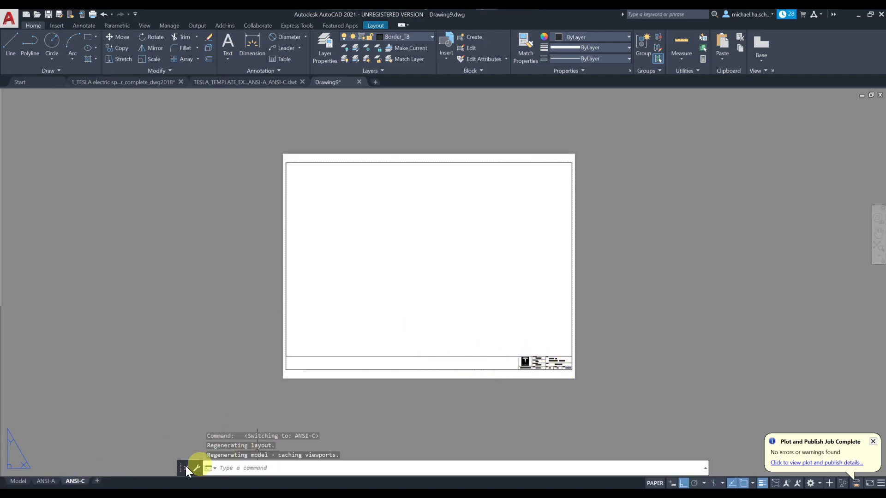
{"action": "left_click", "coordinate": [19, 481]}
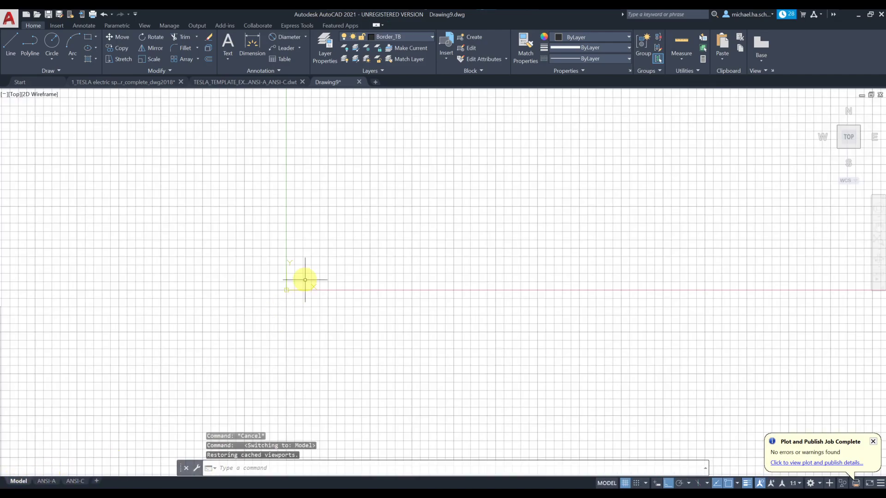
Step: Open 0_TESLA electric sports car_incomplete_dwg2018.dwg from Desktop > 0_AutoCAD_projectBased > 8_printing
{"action": "left_click", "coordinate": [36, 15]}
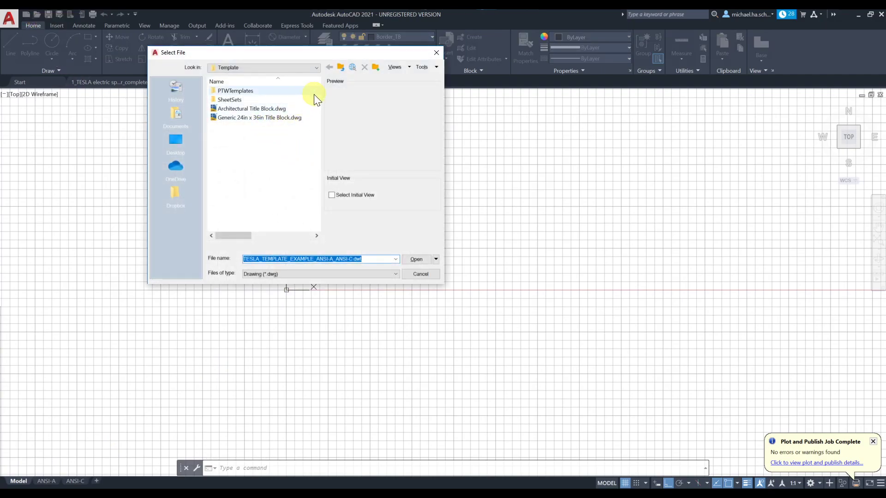
{"action": "left_click", "coordinate": [178, 146]}
{"action": "left_click", "coordinate": [229, 153]}
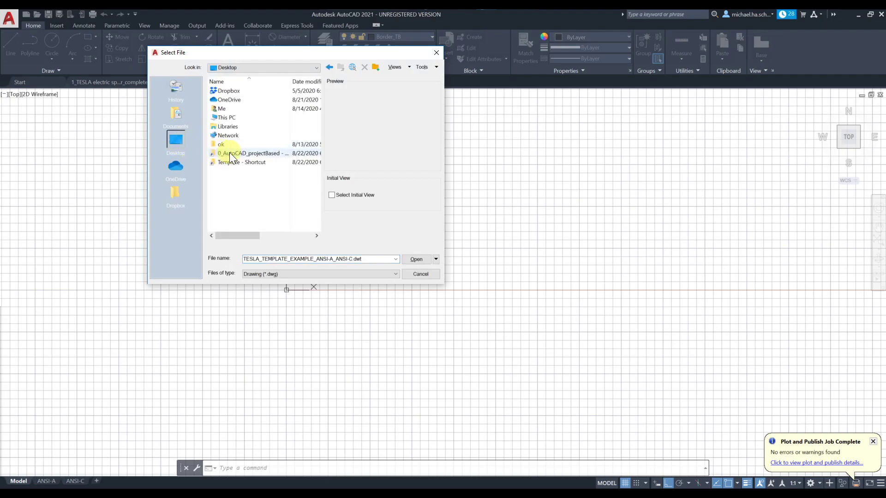
{"action": "double_click", "coordinate": [236, 153]}
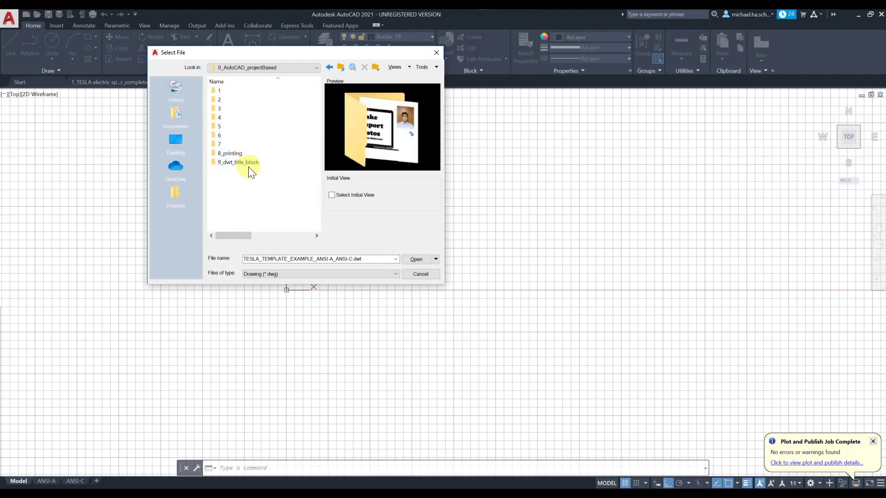
{"action": "left_click", "coordinate": [237, 155]}
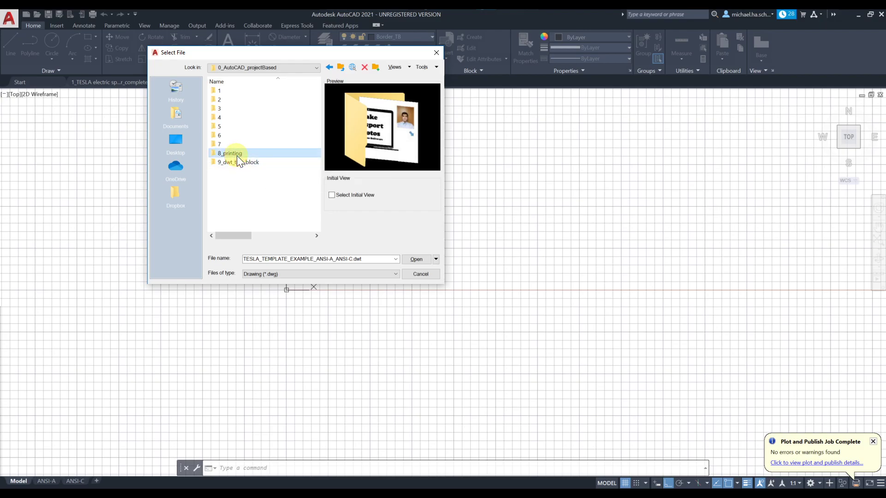
{"action": "double_click", "coordinate": [237, 155]}
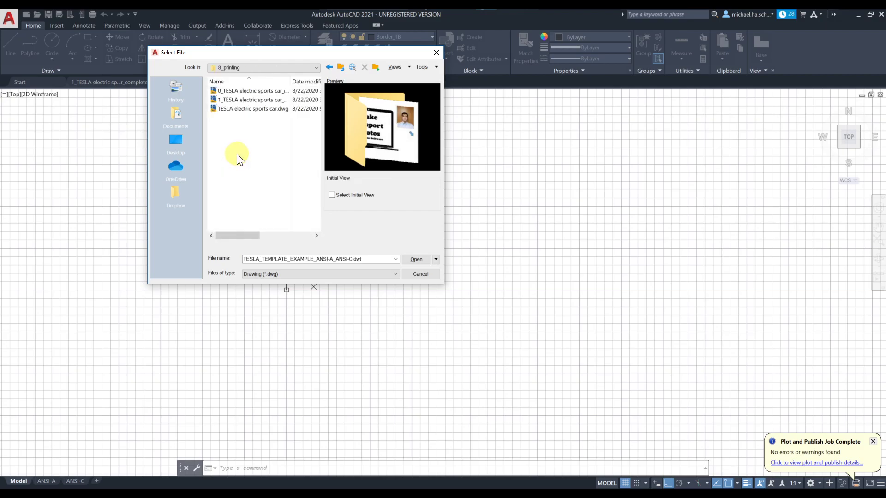
{"action": "left_click", "coordinate": [257, 91]}
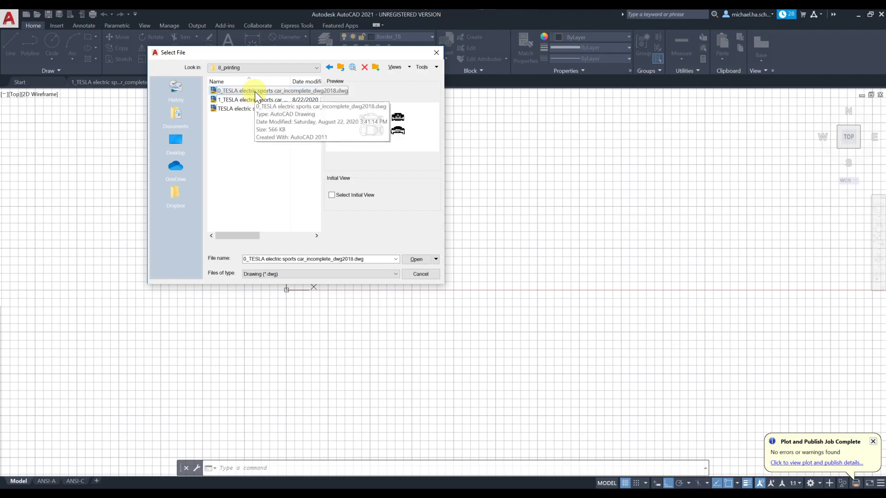
{"action": "left_click", "coordinate": [255, 92]}
{"action": "left_click", "coordinate": [225, 99]}
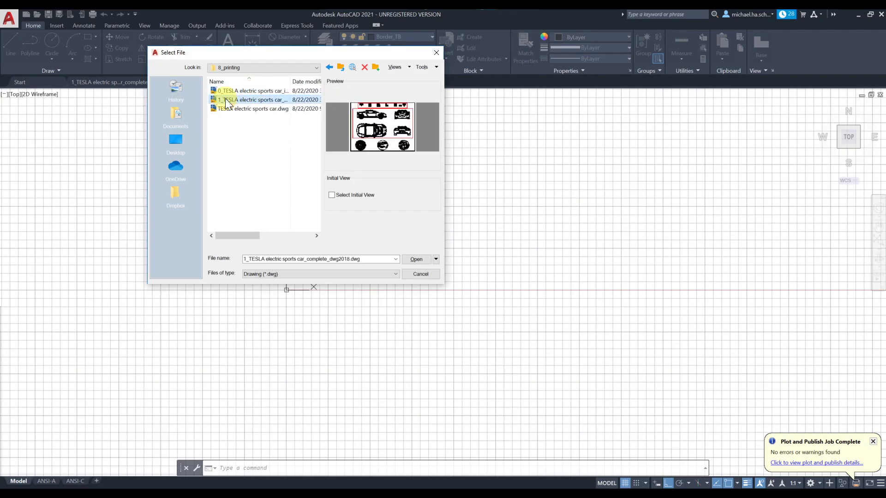
{"action": "double_click", "coordinate": [226, 90]}
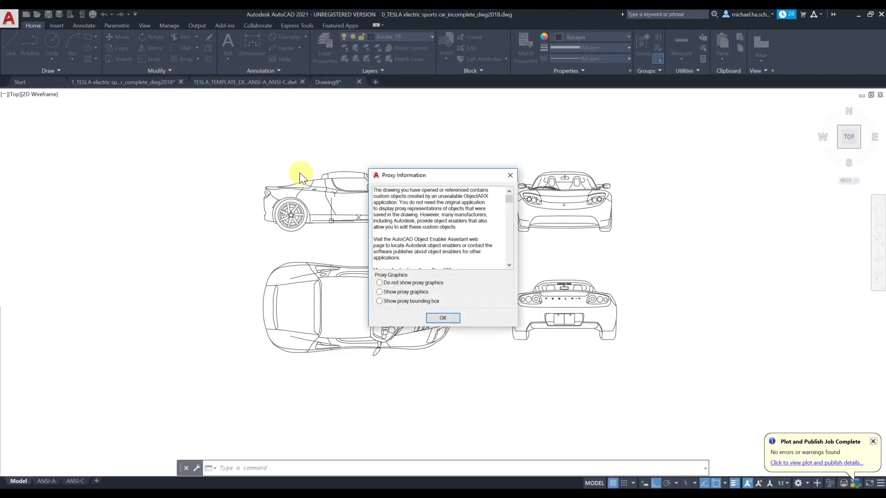
{"action": "left_click", "coordinate": [442, 317]}
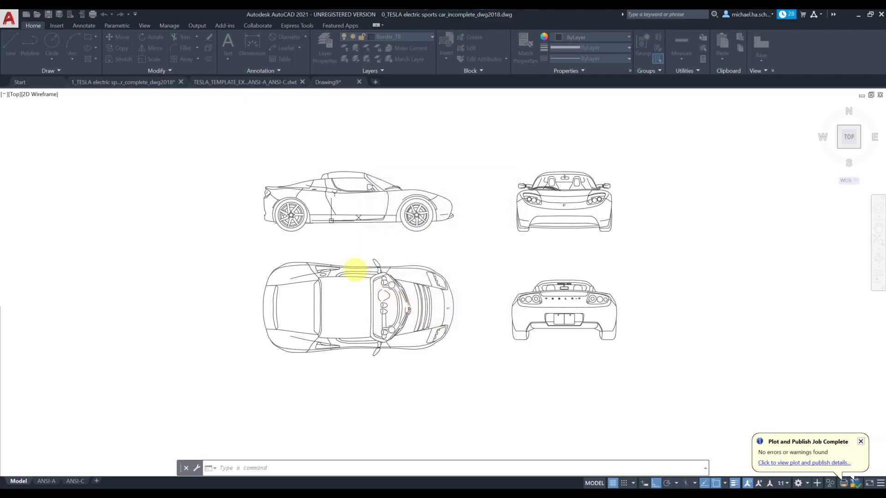
Step: Set all four car views' colour to ByLayer and copy them to the clipboard
{"action": "left_click", "coordinate": [221, 134]}
{"action": "left_click", "coordinate": [677, 378]}
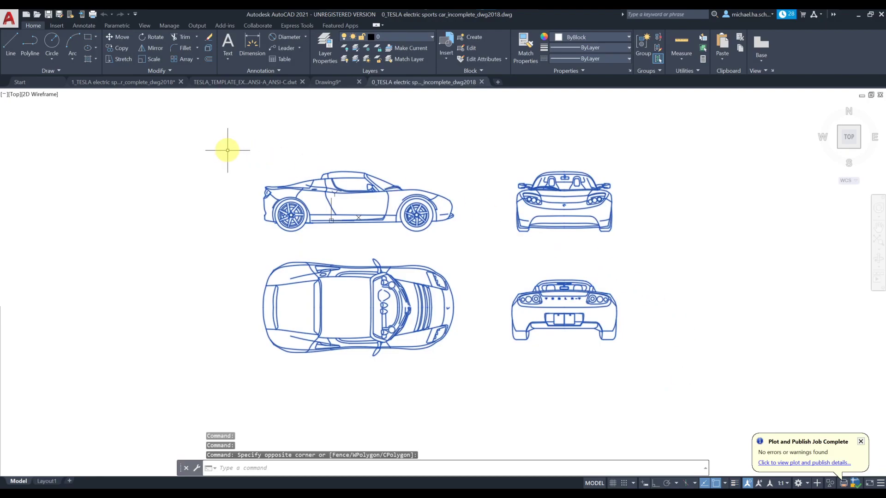
{"action": "left_click", "coordinate": [591, 38]}
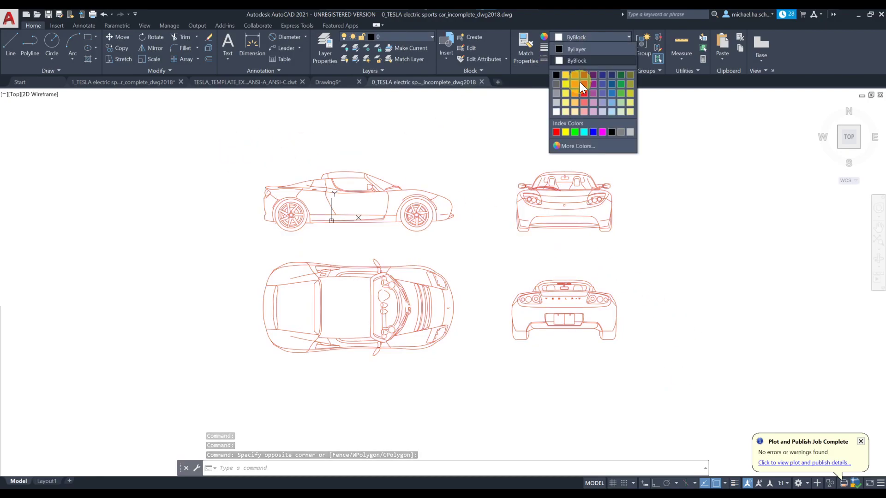
{"action": "left_click", "coordinate": [584, 49]}
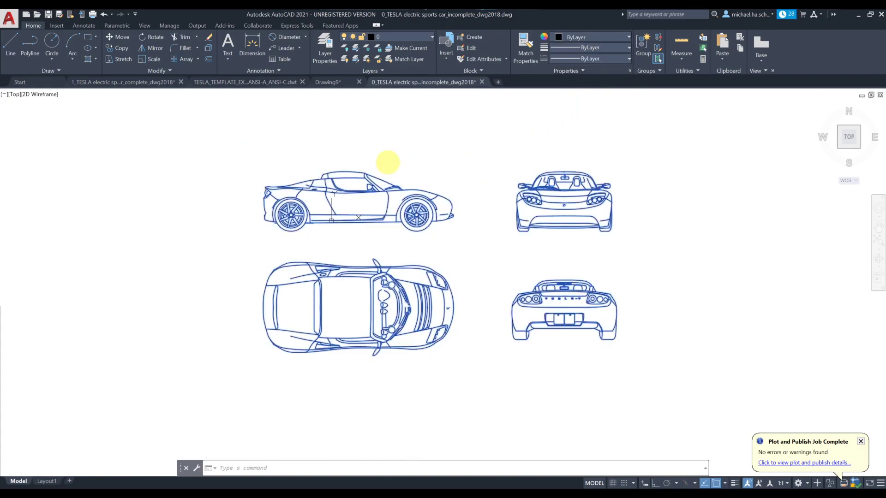
{"action": "key", "text": "ctrl+c"}
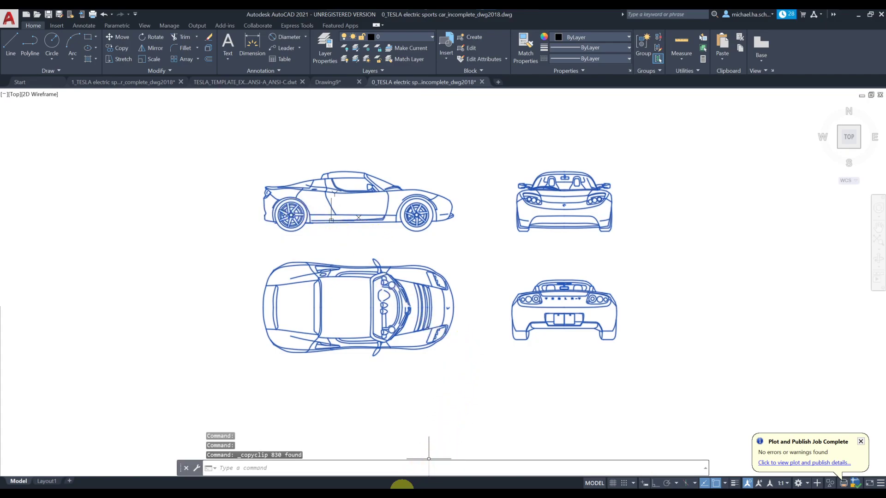
Step: Switch to the TESLA_TEMPLATE_EXAMPLE_ANSI-A_ANSI-C template drawing
{"action": "left_click", "coordinate": [402, 486]}
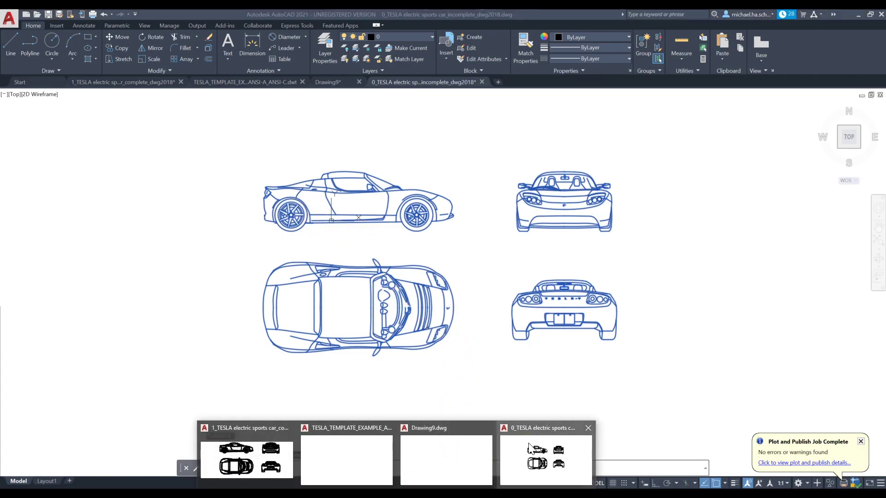
{"action": "left_click", "coordinate": [364, 460]}
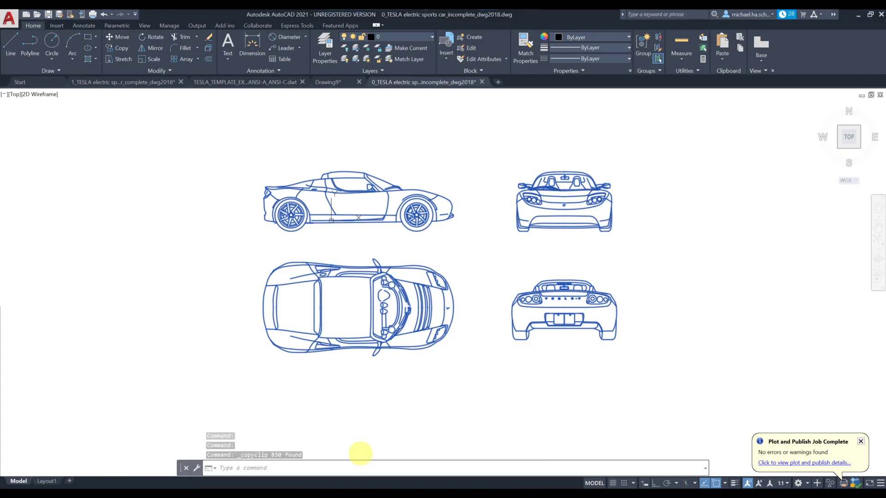
{"action": "scroll", "coordinate": [315, 253], "scroll_direction": "down", "scroll_amount": 7}
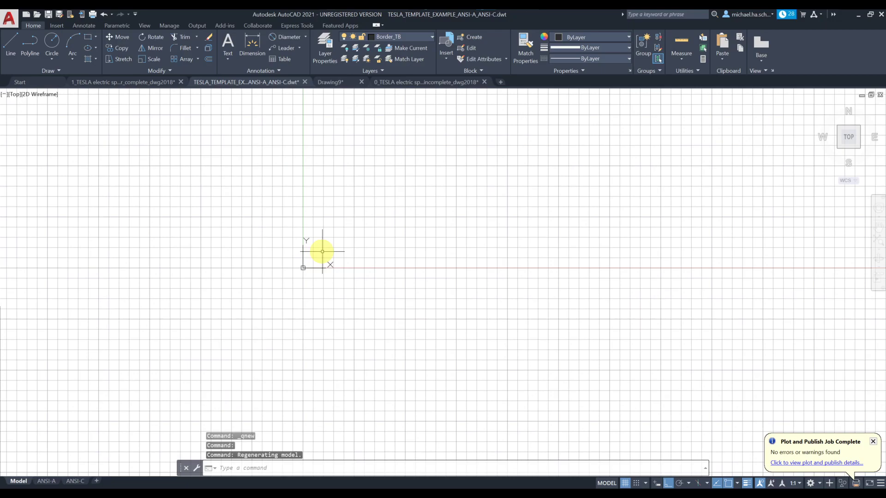
Step: Paste the copied car views at an insertion point and zoom to show them all
{"action": "key", "text": "ctrl+v"}
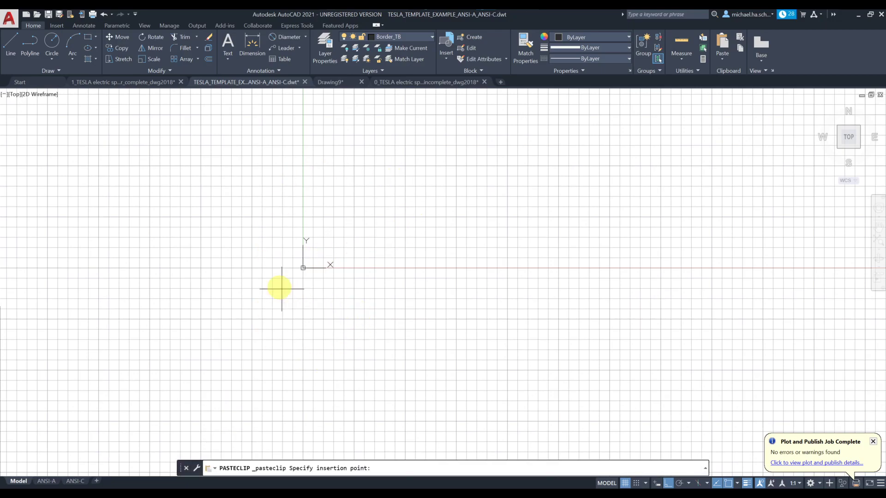
{"action": "left_click", "coordinate": [321, 252]}
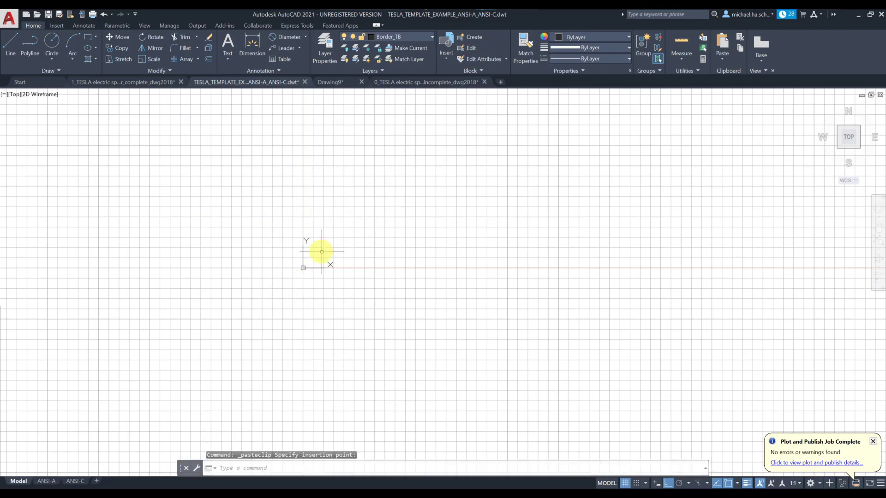
{"action": "middle_click", "coordinate": [344, 234]}
{"action": "middle_click", "coordinate": [344, 234]}
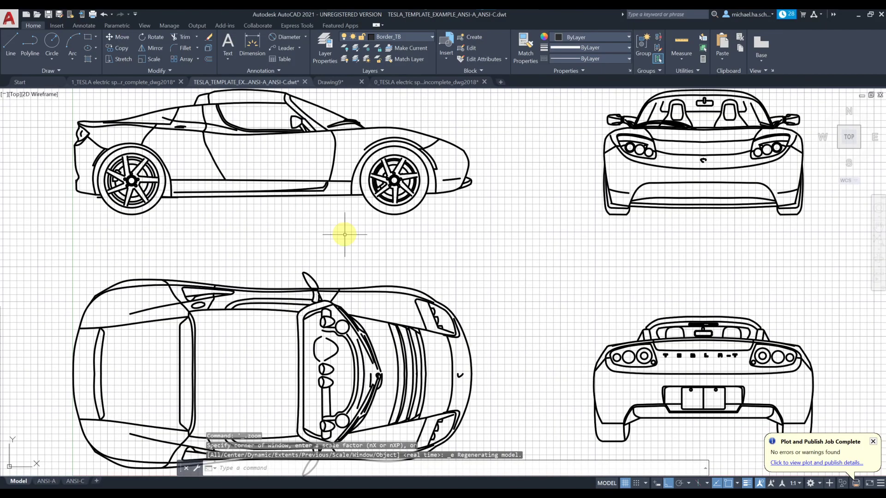
{"action": "scroll", "coordinate": [341, 242], "scroll_direction": "down", "scroll_amount": 5}
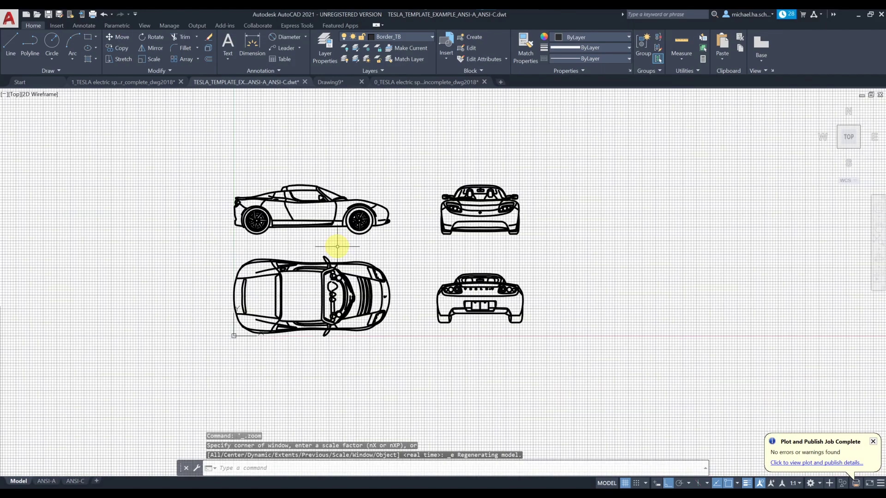
{"action": "scroll", "coordinate": [313, 255], "scroll_direction": "up", "scroll_amount": 2}
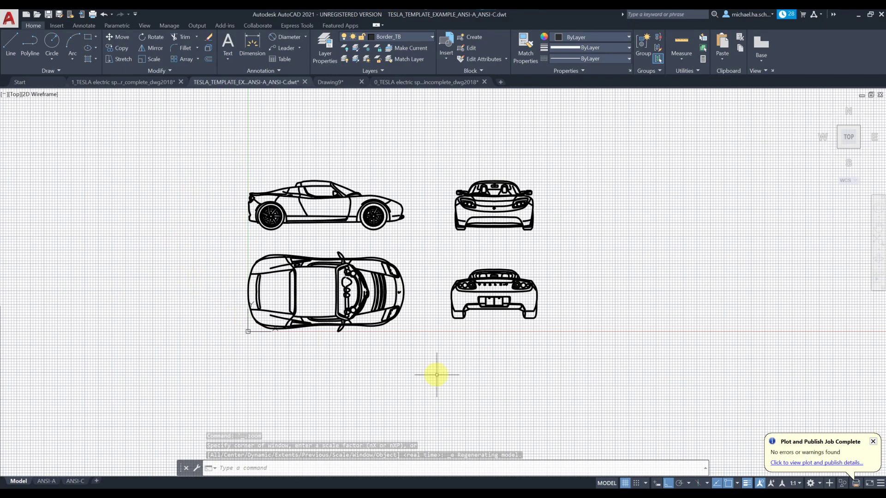
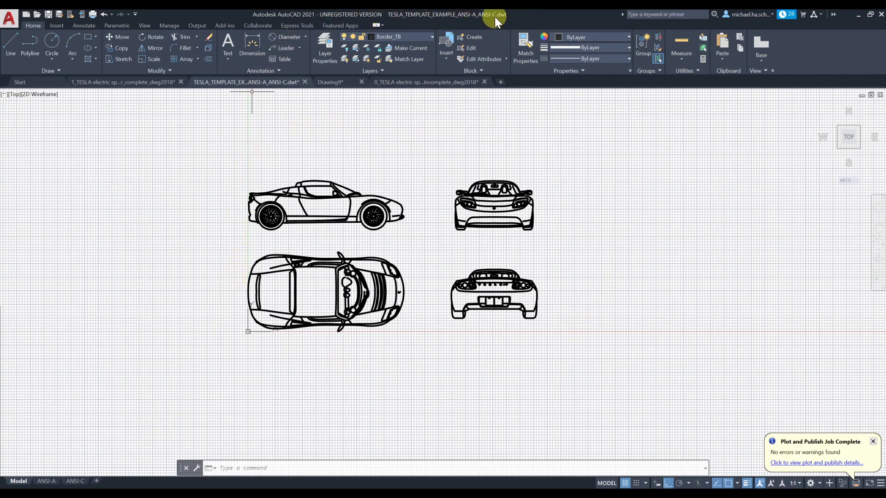
Step: Look over the ANSI-A sheet, return to the Model tab, and open the application menu
{"action": "left_click", "coordinate": [46, 481]}
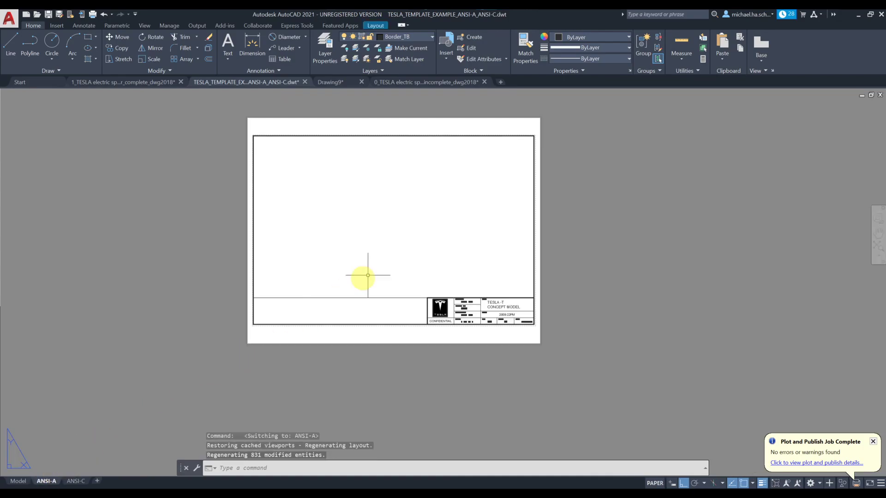
{"action": "left_click", "coordinate": [18, 481]}
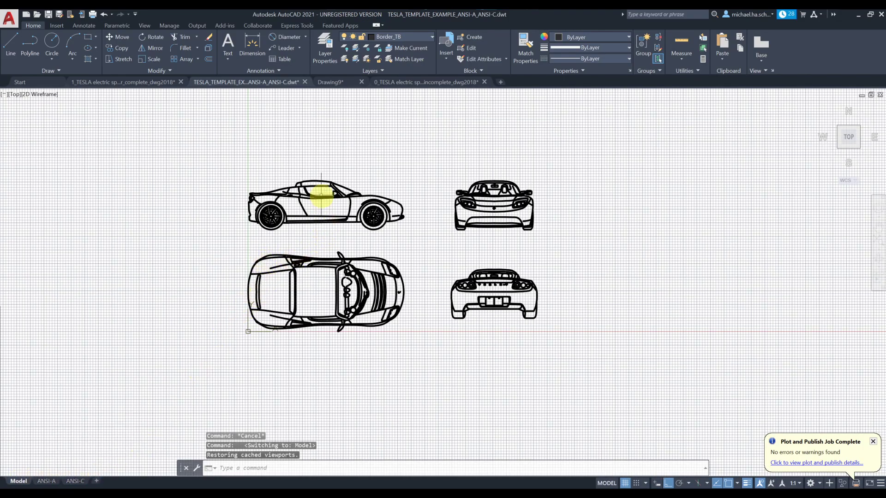
{"action": "left_click", "coordinate": [9, 19]}
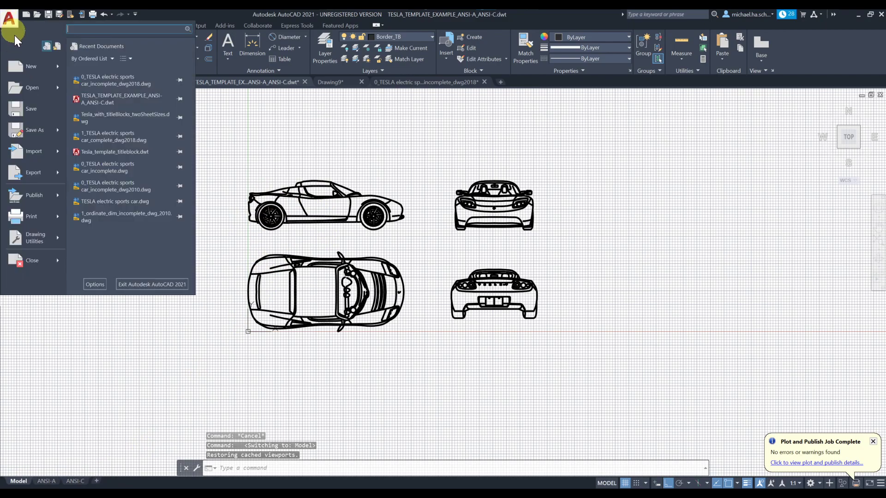
Step: Save the drawing as MYtESLA.dwg, AutoCAD 2018 format, in Desktop > 0_AutoCAD_projectBased > 9_dwt_title_block
{"action": "left_click", "coordinate": [37, 130]}
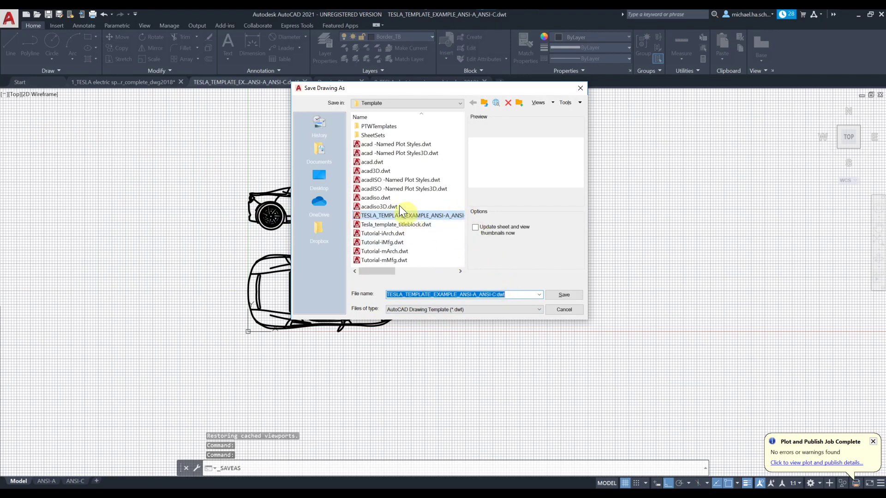
{"action": "left_click", "coordinate": [319, 177]}
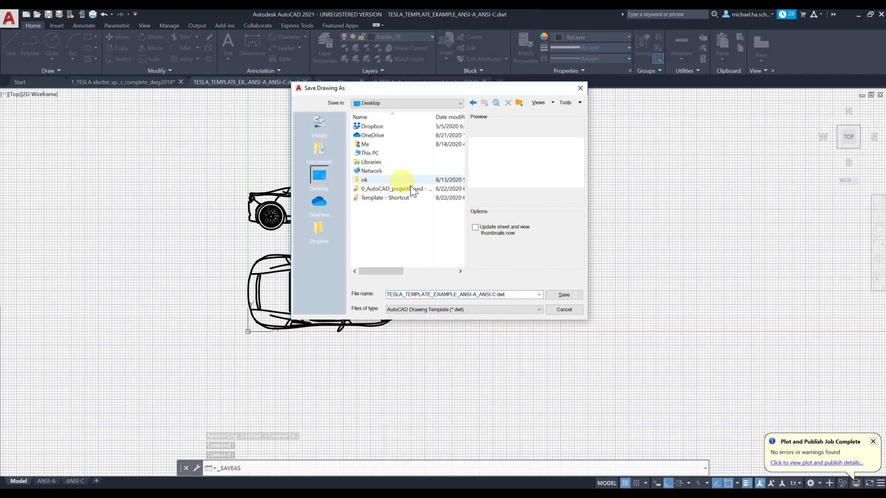
{"action": "double_click", "coordinate": [387, 189]}
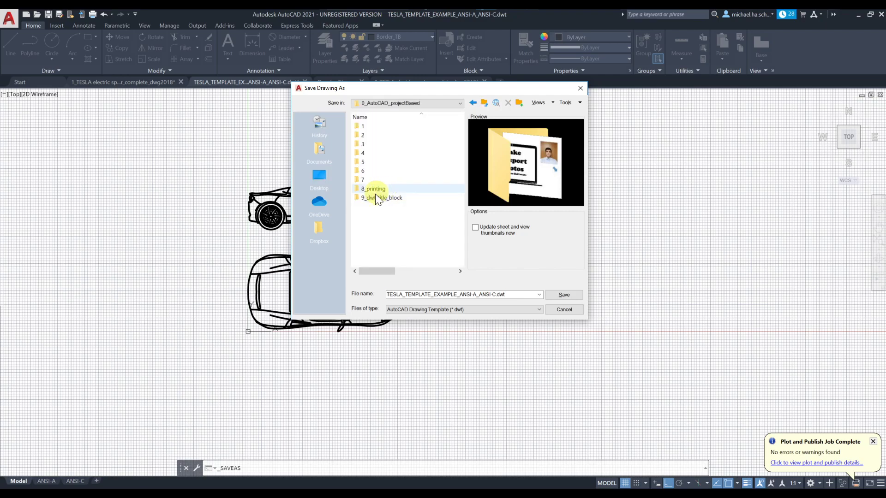
{"action": "double_click", "coordinate": [373, 199]}
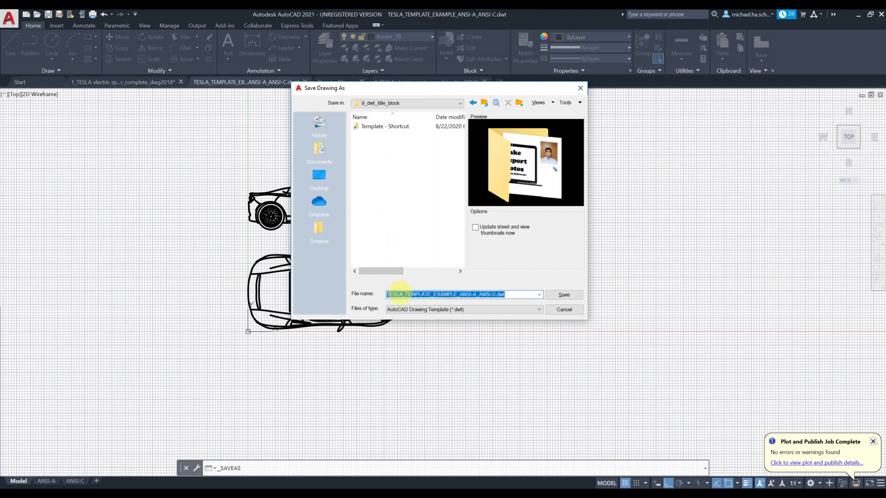
{"action": "left_click", "coordinate": [480, 309]}
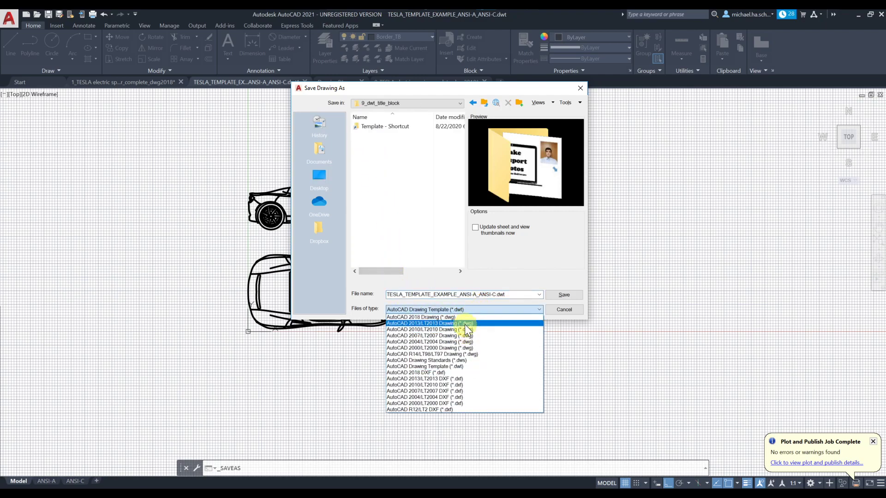
{"action": "left_click", "coordinate": [430, 318]}
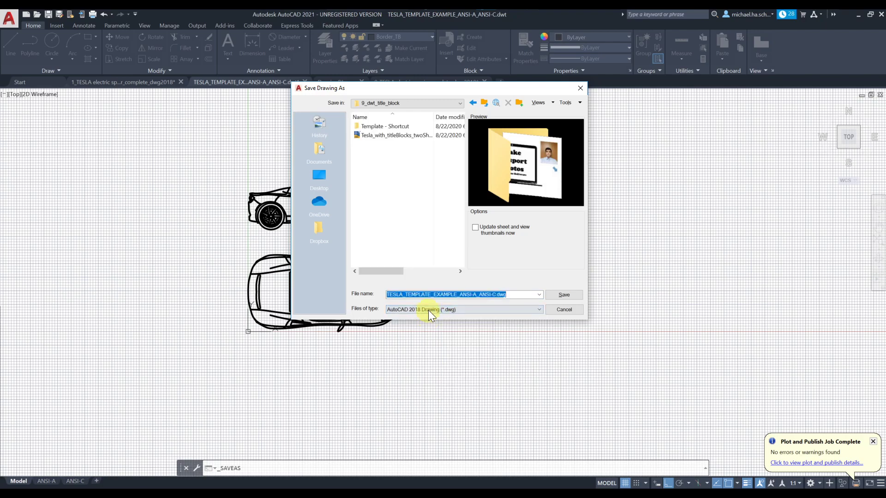
{"action": "left_click", "coordinate": [493, 295]}
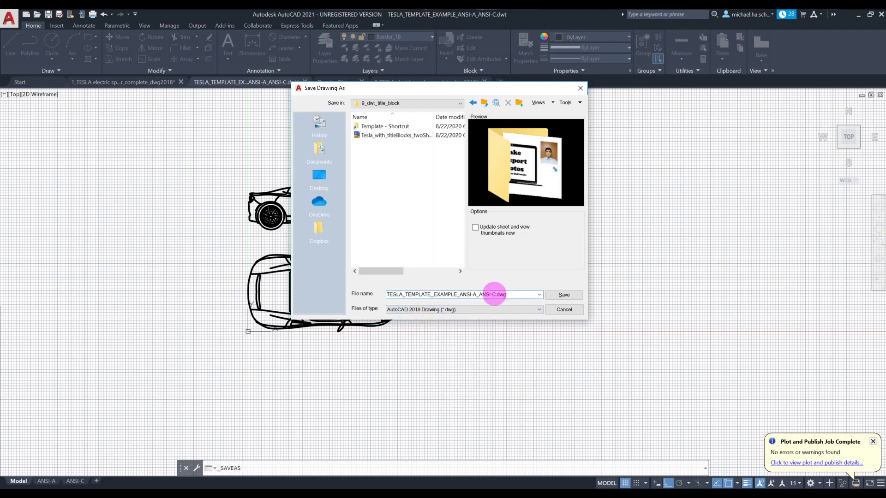
{"action": "left_click_drag", "start_coordinate": [494, 294], "coordinate": [363, 289]}
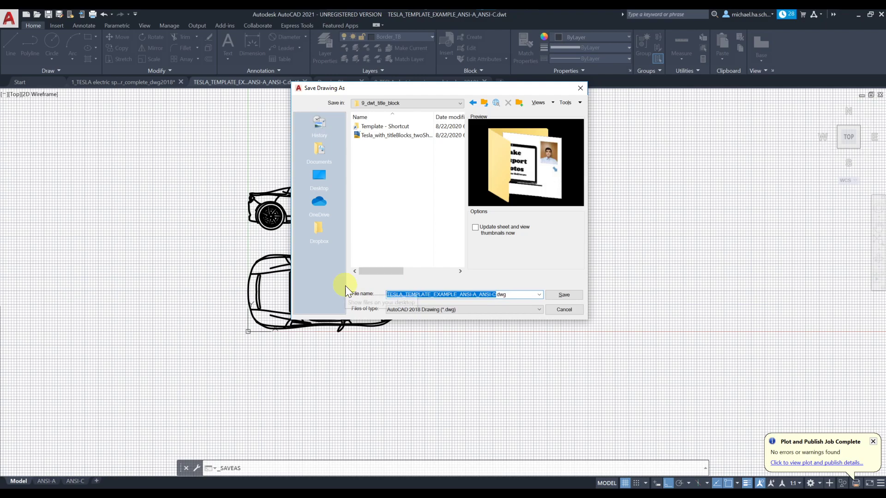
{"action": "type", "text": "MYtESLA"}
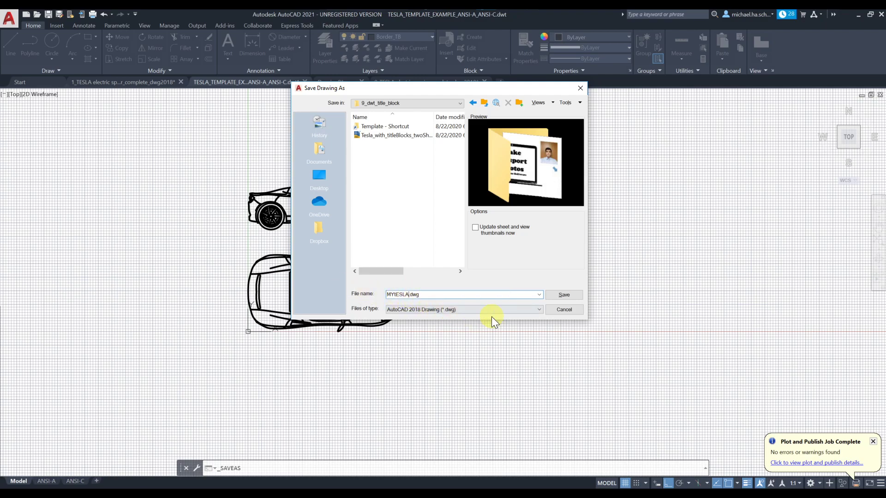
{"action": "left_click", "coordinate": [563, 295]}
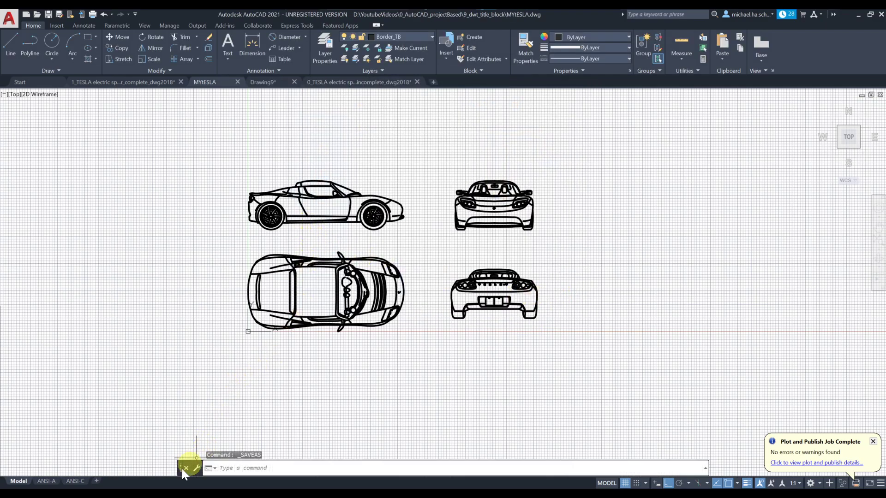
Step: Inside the ANSI-A viewport, zoom to extents, then zoom and pan to centre the car's side view
{"action": "left_click", "coordinate": [46, 481]}
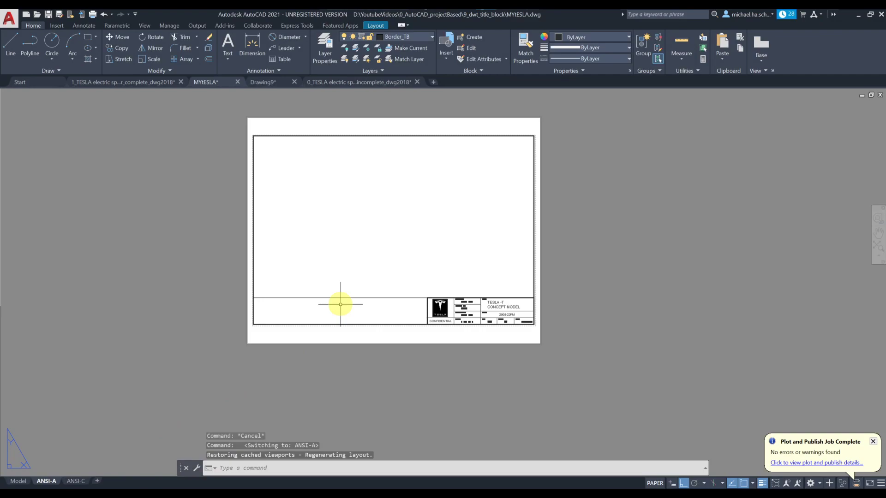
{"action": "double_click", "coordinate": [360, 260]}
{"action": "scroll", "coordinate": [350, 238], "scroll_direction": "down", "scroll_amount": 3}
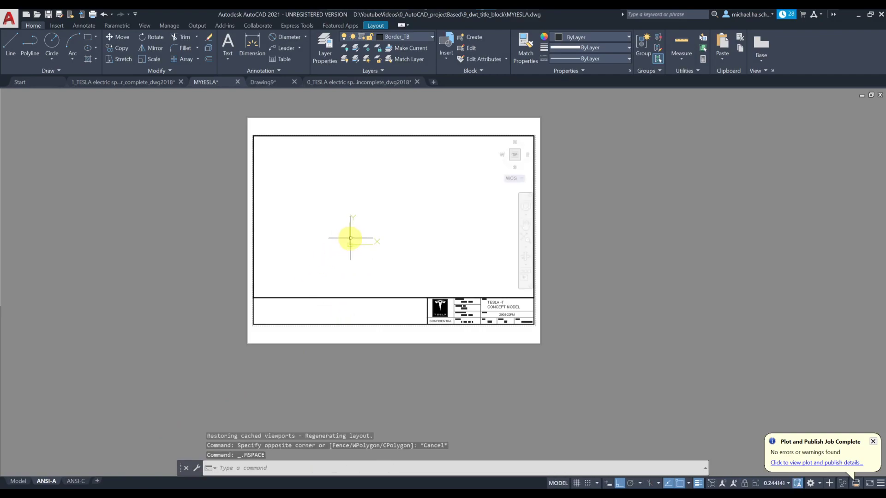
{"action": "middle_click", "coordinate": [333, 223]}
{"action": "middle_click", "coordinate": [333, 224]}
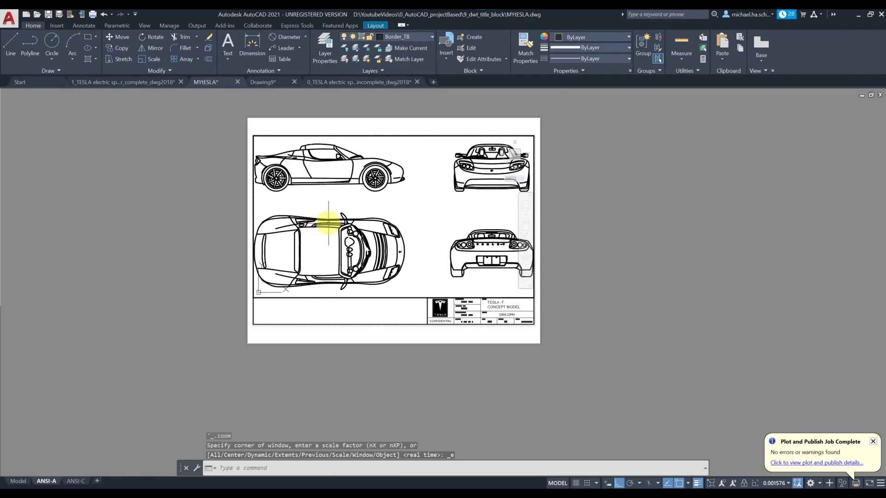
{"action": "middle_click", "coordinate": [323, 223]}
{"action": "middle_click", "coordinate": [323, 224]}
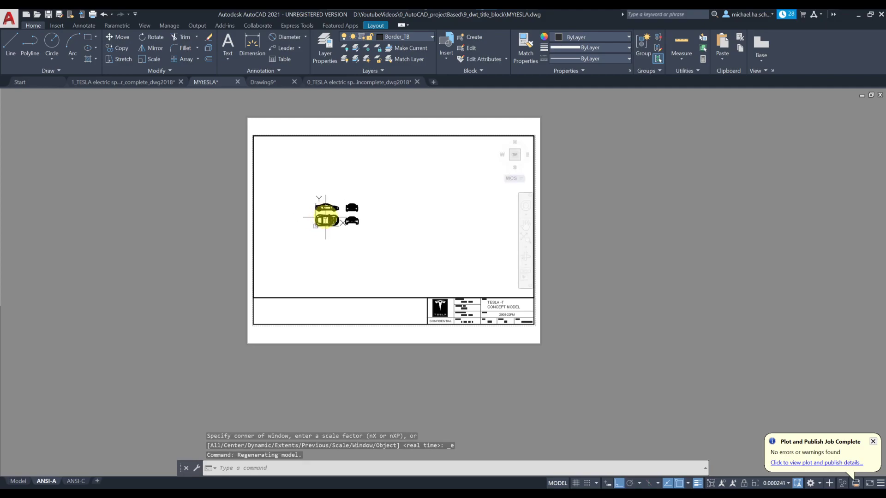
{"action": "scroll", "coordinate": [325, 214], "scroll_direction": "up", "scroll_amount": 5}
{"action": "scroll", "coordinate": [295, 189], "scroll_direction": "up", "scroll_amount": 4}
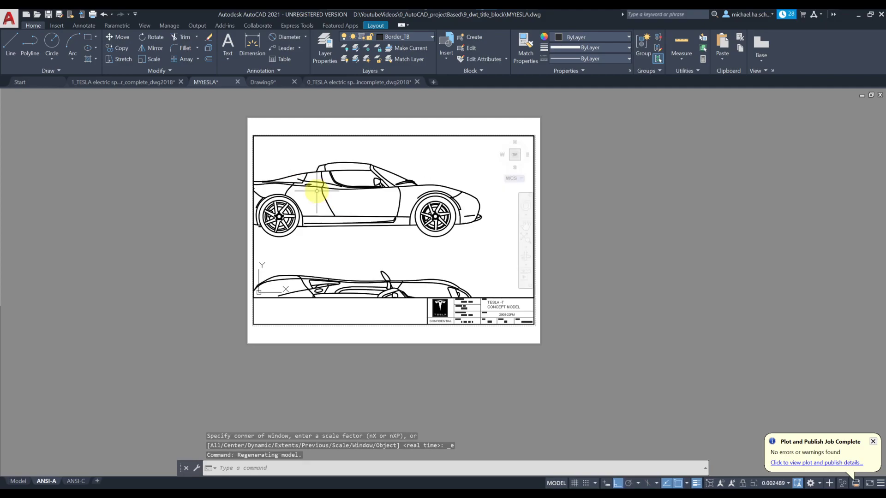
{"action": "middle_click_drag", "start_coordinate": [323, 197], "coordinate": [367, 227]}
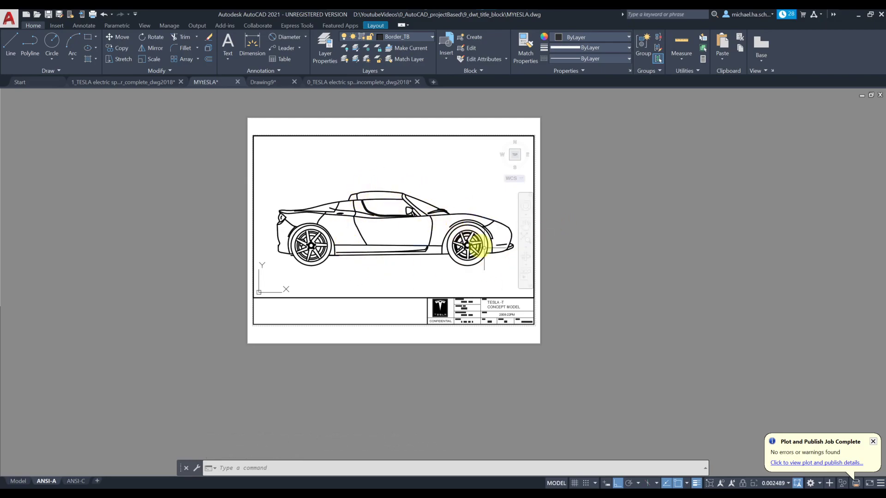
{"action": "left_click", "coordinate": [773, 481]}
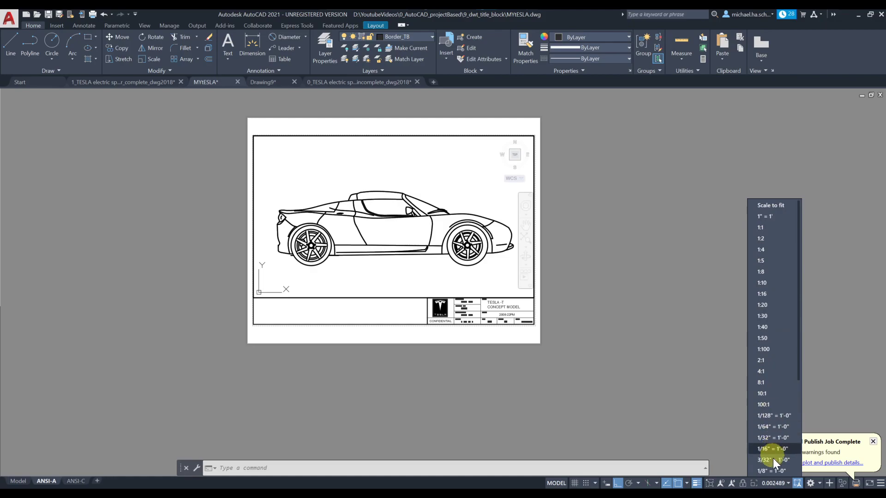
Step: Add a custom 1:400 scale (1 paper unit = 400 drawing units) to the scale list
{"action": "scroll", "coordinate": [768, 451], "scroll_direction": "down", "scroll_amount": 3}
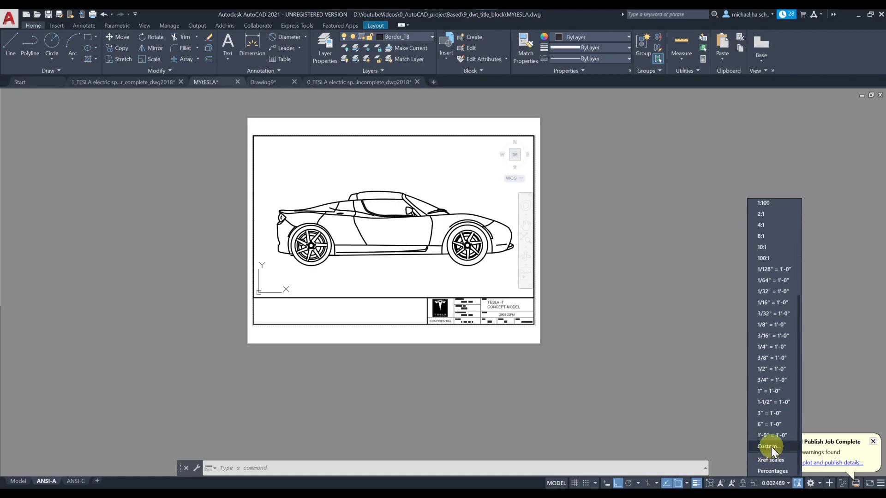
{"action": "left_click", "coordinate": [770, 447]}
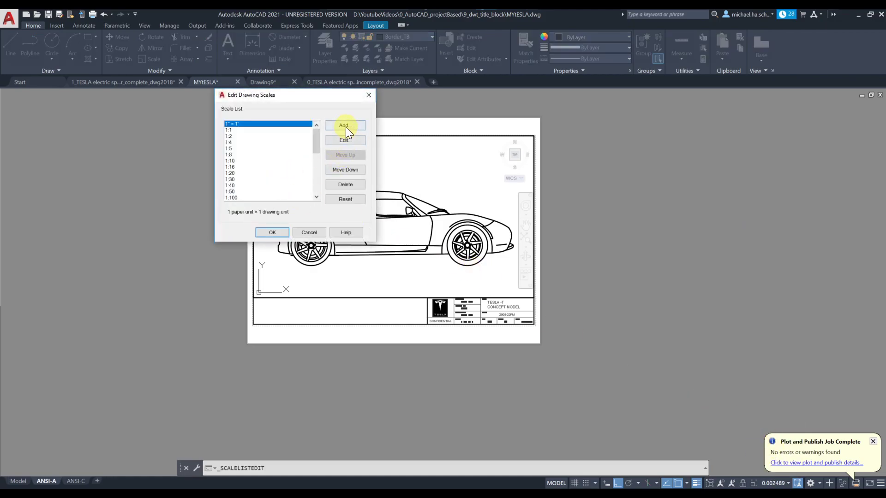
{"action": "left_click", "coordinate": [345, 126]}
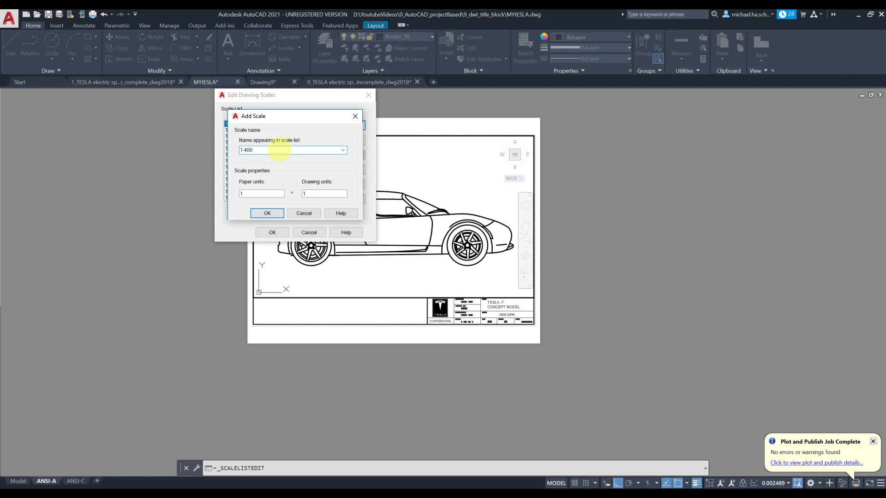
{"action": "double_click", "coordinate": [302, 194]}
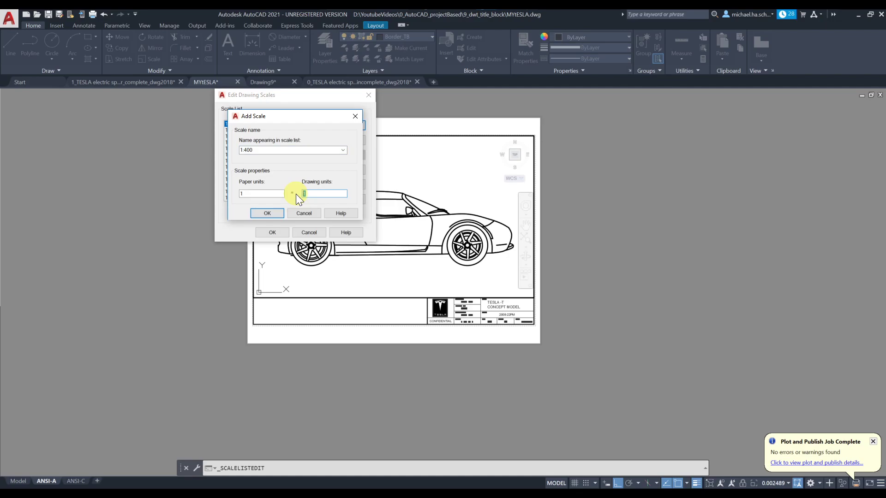
{"action": "left_click", "coordinate": [280, 213]}
{"action": "left_click", "coordinate": [271, 230]}
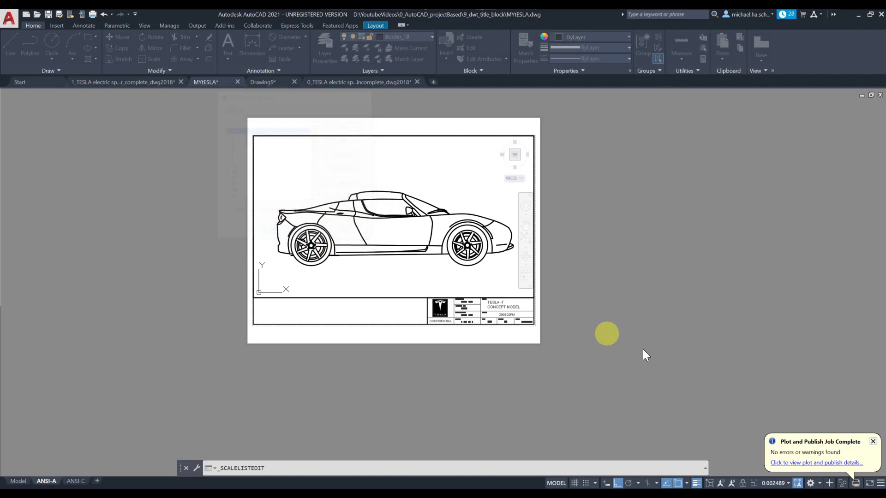
Step: Set the ANSI-A viewport to 1:400, nudge the side view into place, and exit the viewport
{"action": "left_click", "coordinate": [773, 483]}
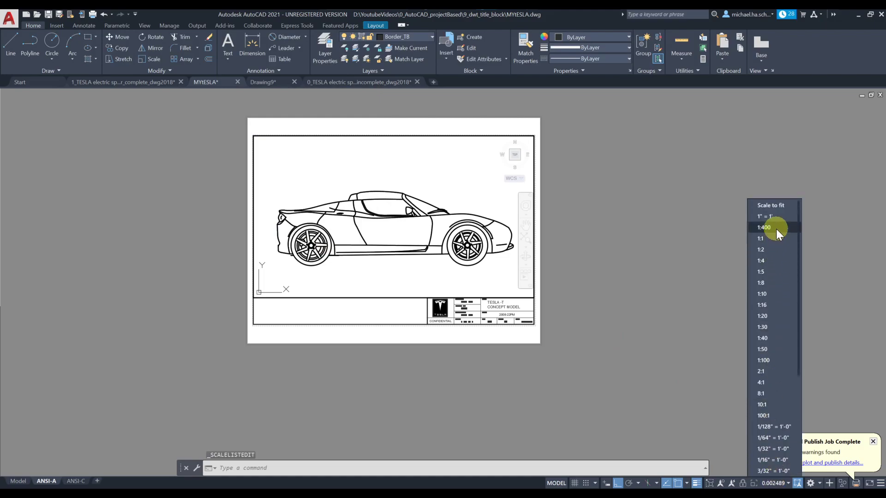
{"action": "left_click", "coordinate": [777, 227]}
{"action": "middle_click_drag", "start_coordinate": [429, 208], "coordinate": [434, 207]}
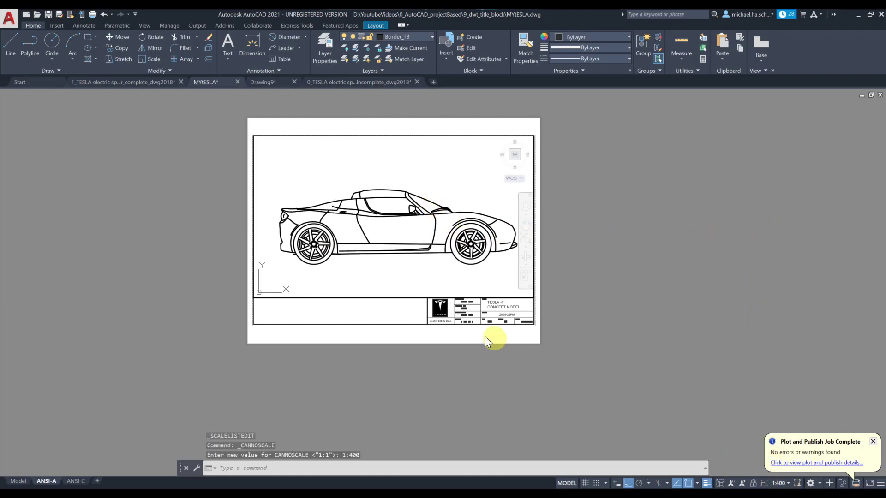
{"action": "double_click", "coordinate": [625, 300]}
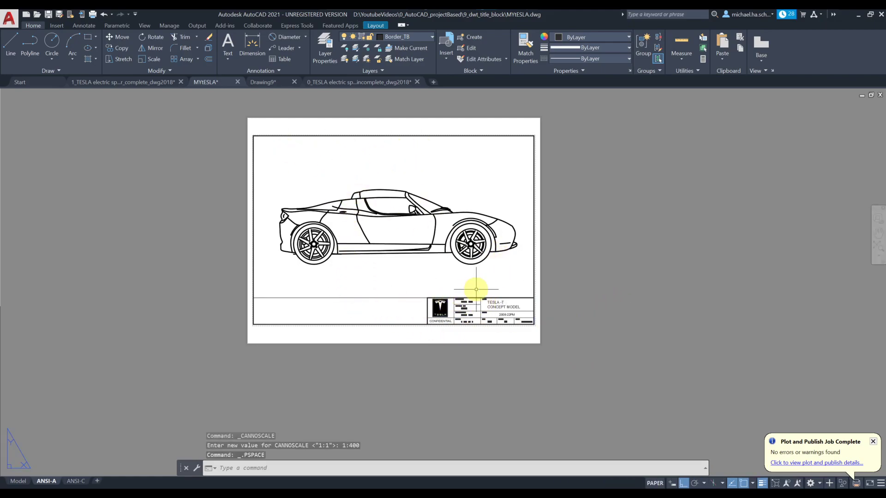
Step: On the ANSI-C sheet, zoom and pan the viewport to frame all four car views
{"action": "left_click", "coordinate": [76, 482]}
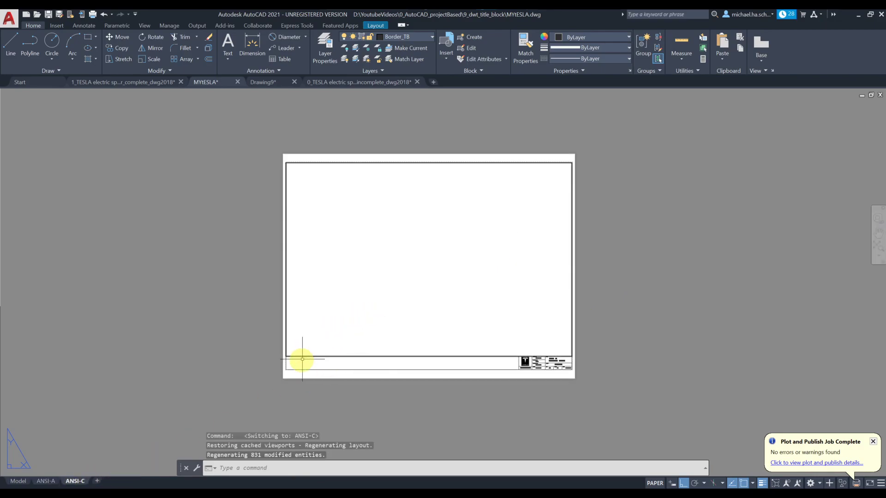
{"action": "double_click", "coordinate": [310, 333]}
{"action": "scroll", "coordinate": [309, 334], "scroll_direction": "down", "scroll_amount": 6}
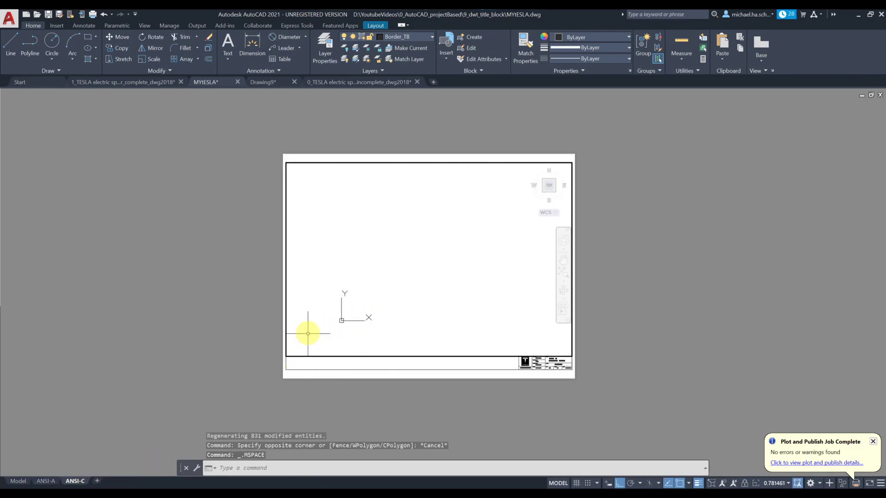
{"action": "scroll", "coordinate": [328, 298], "scroll_direction": "down", "scroll_amount": 5}
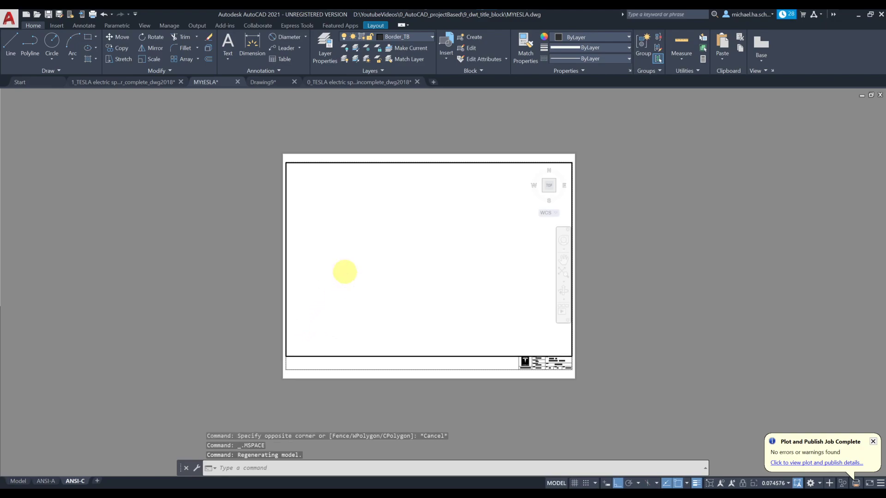
{"action": "scroll", "coordinate": [344, 271], "scroll_direction": "down", "scroll_amount": 10}
{"action": "scroll", "coordinate": [348, 269], "scroll_direction": "down", "scroll_amount": 6}
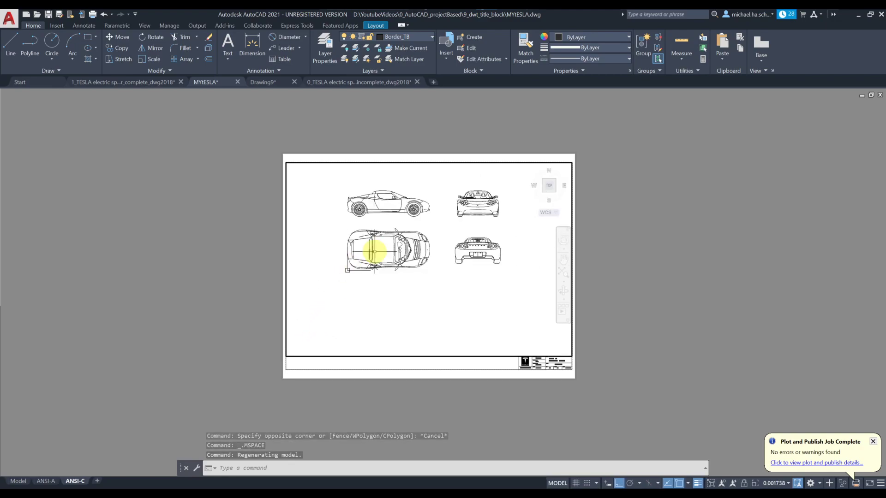
{"action": "scroll", "coordinate": [371, 284], "scroll_direction": "up", "scroll_amount": 6}
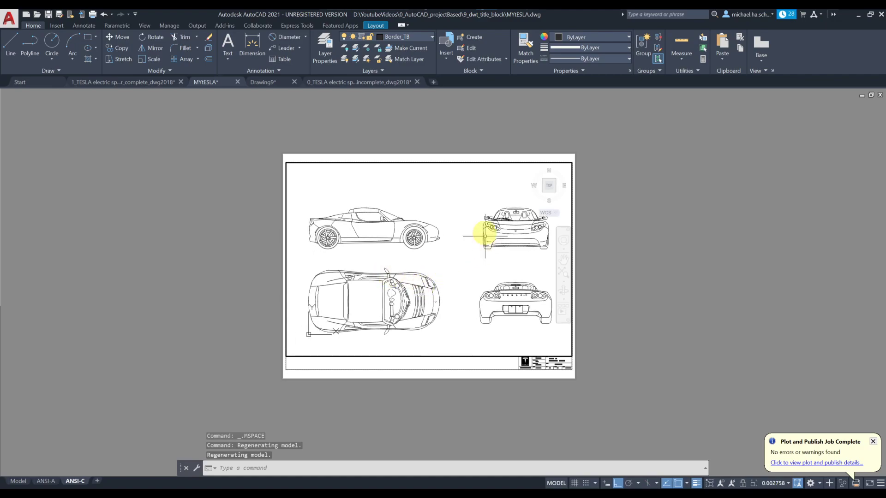
{"action": "middle_click_drag", "start_coordinate": [437, 257], "coordinate": [433, 256]}
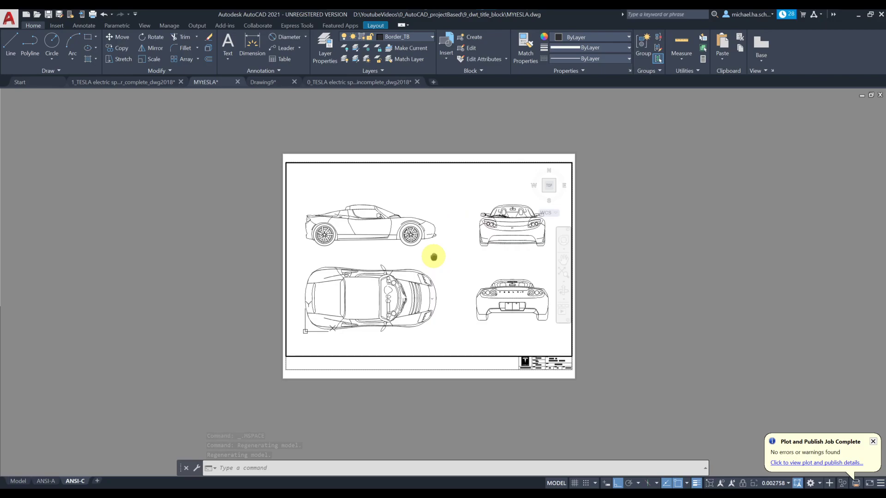
Step: Set the ANSI-C viewport scale to 1:400 and return to paper space
{"action": "left_click", "coordinate": [779, 483]}
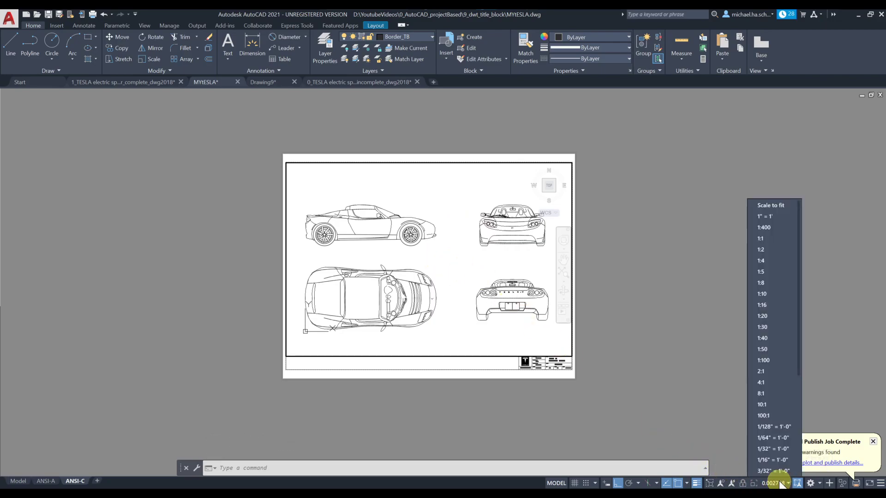
{"action": "left_click", "coordinate": [777, 228]}
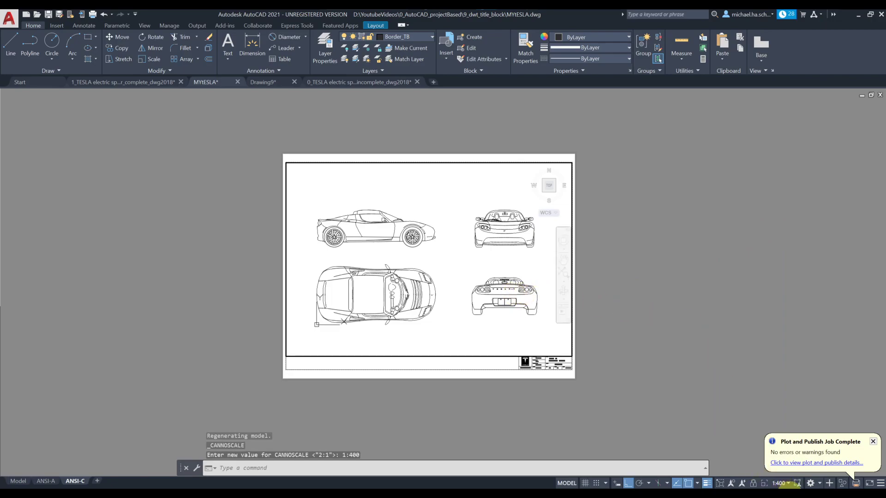
{"action": "double_click", "coordinate": [374, 364]}
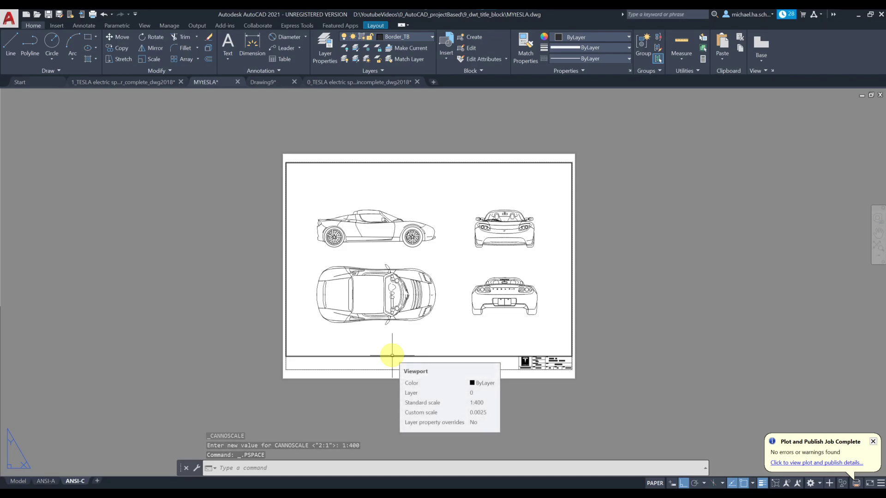
{"action": "left_click", "coordinate": [391, 355]}
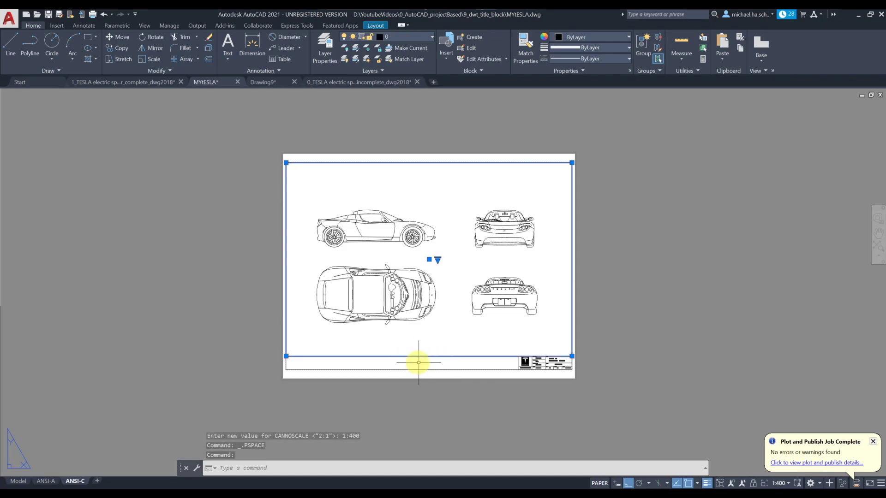
{"action": "key", "text": "Escape"}
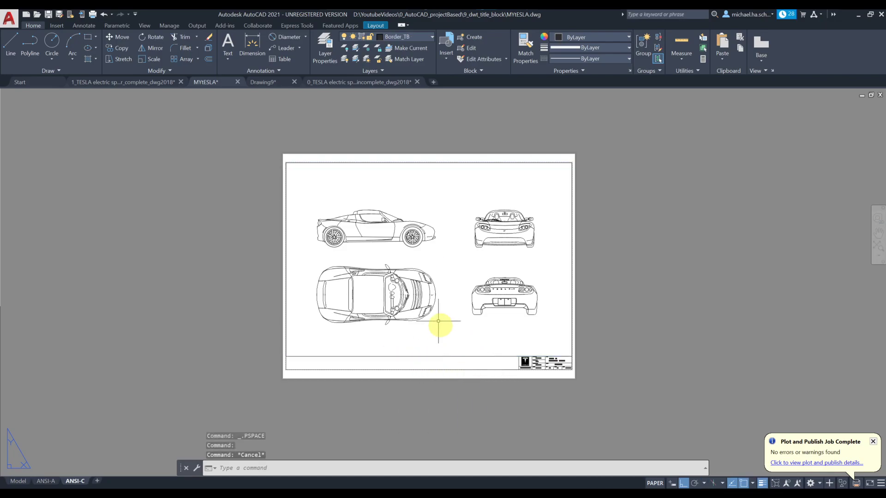
Step: Create a NO_PRINT layer coloured red, set not to plot, with Default lineweight
{"action": "left_click", "coordinate": [327, 43]}
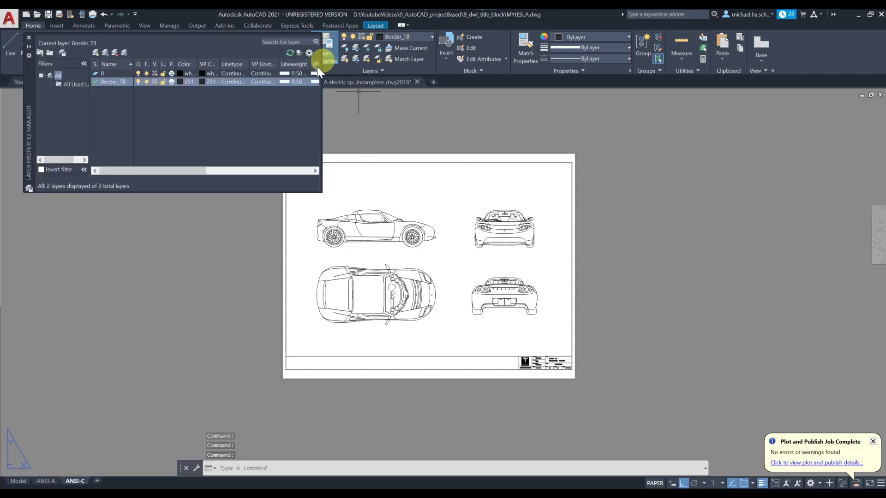
{"action": "left_click", "coordinate": [97, 54]}
{"action": "type", "text": "NO"}
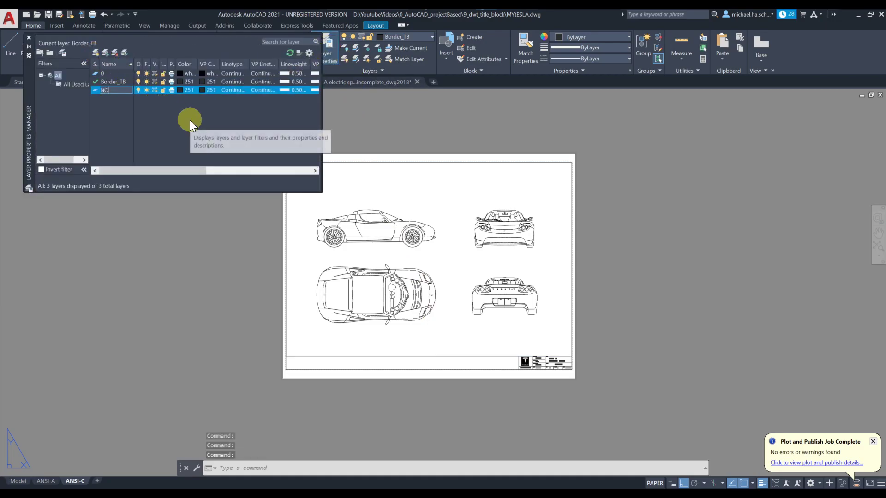
{"action": "type", "text": "_PRINT"}
{"action": "key", "text": "Return"}
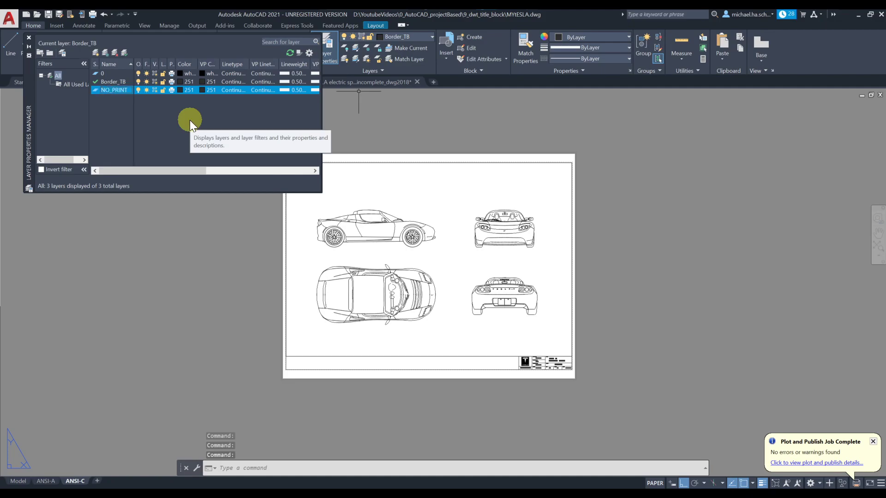
{"action": "left_click", "coordinate": [179, 90]}
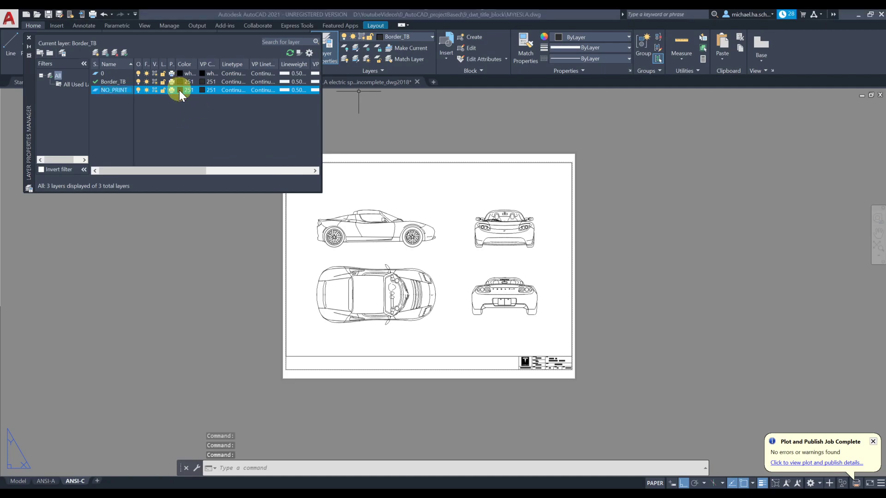
{"action": "left_click", "coordinate": [370, 272]}
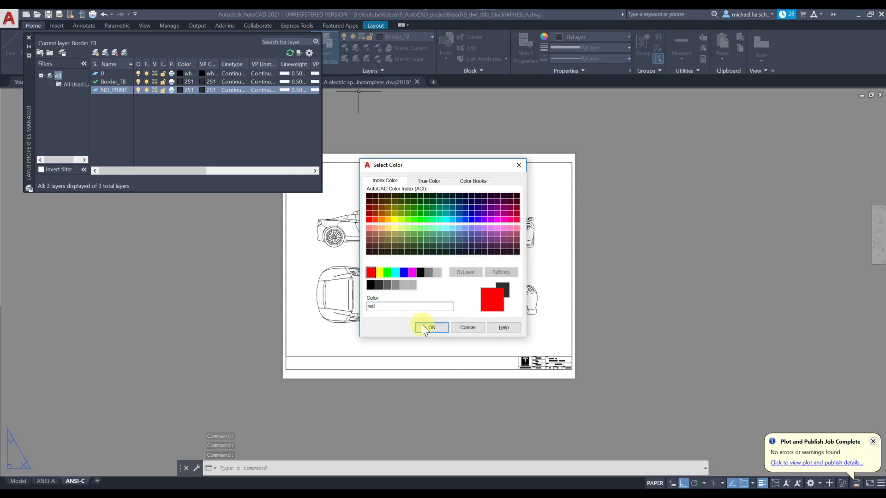
{"action": "left_click", "coordinate": [422, 326]}
{"action": "left_click", "coordinate": [171, 90]}
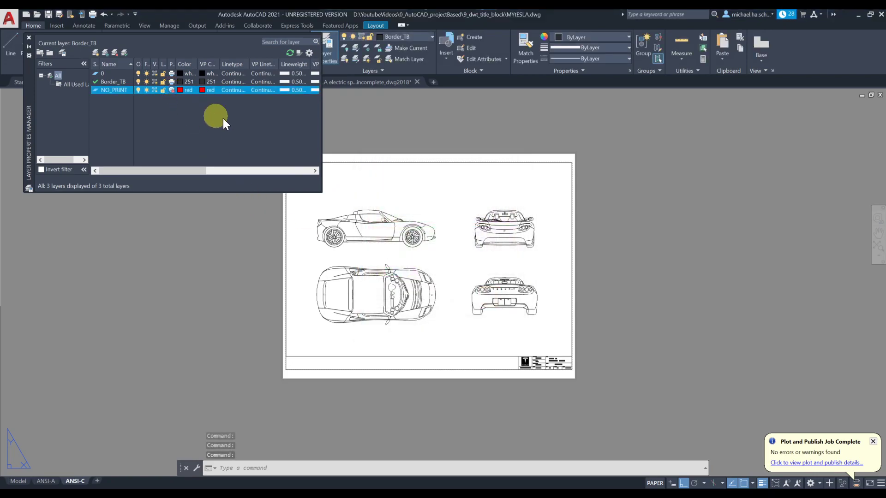
{"action": "left_click", "coordinate": [289, 90]}
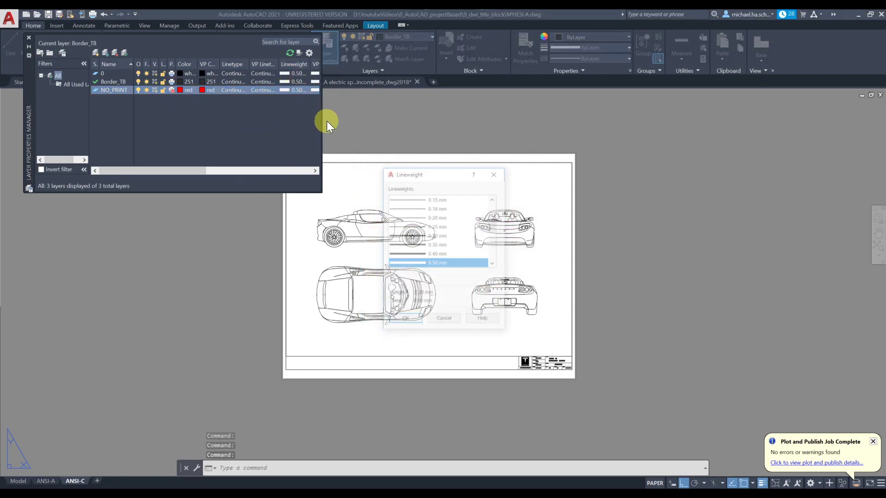
{"action": "left_click", "coordinate": [434, 198]}
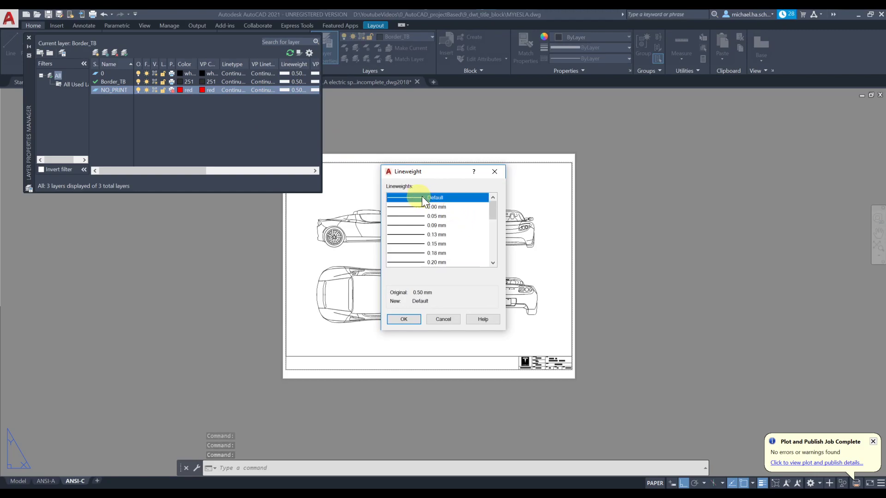
{"action": "left_click", "coordinate": [405, 318]}
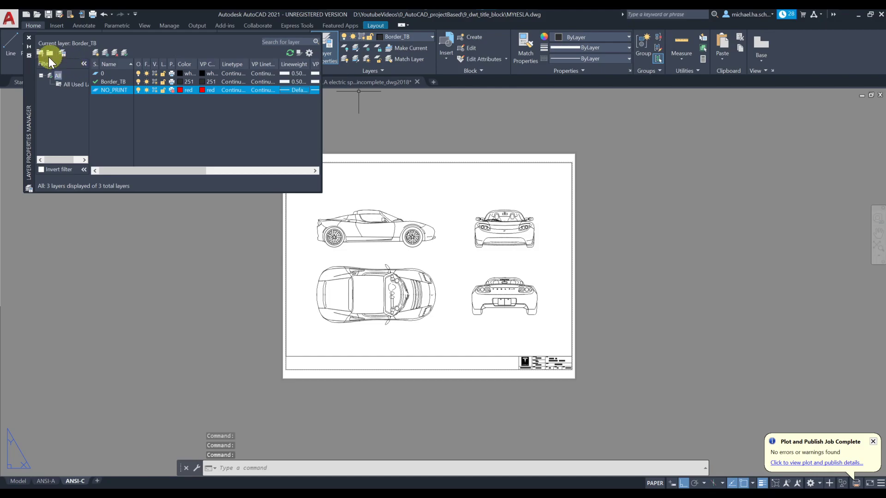
{"action": "left_click", "coordinate": [29, 37]}
{"action": "left_click", "coordinate": [355, 356]}
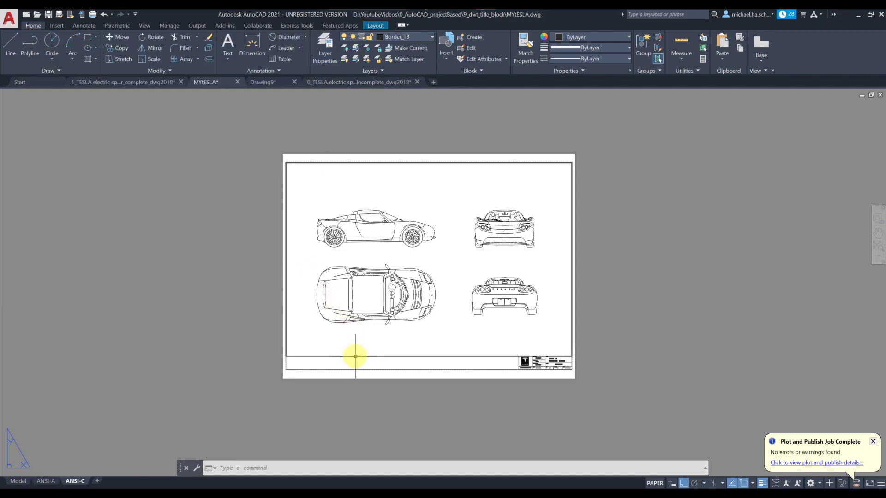
Step: Move the ANSI-C viewport frame onto the NO_PRINT layer and check it in Layer Properties
{"action": "left_click", "coordinate": [399, 37]}
{"action": "left_click", "coordinate": [402, 67]}
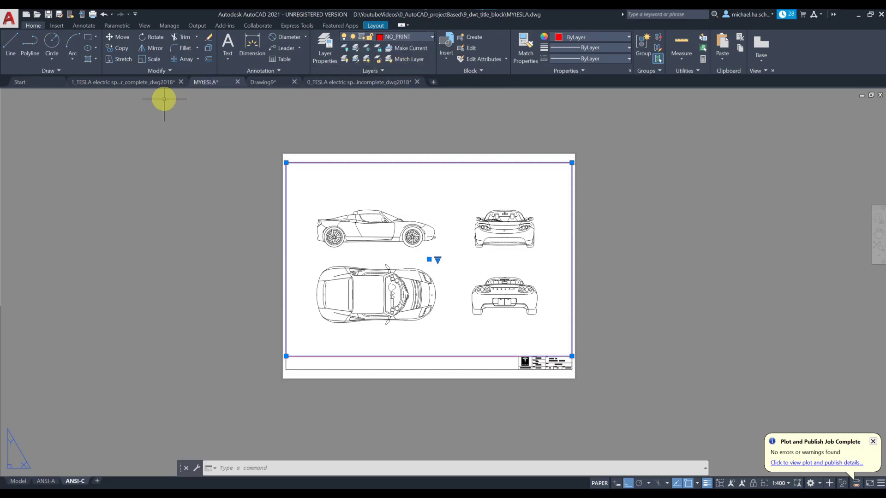
{"action": "left_click", "coordinate": [326, 47]}
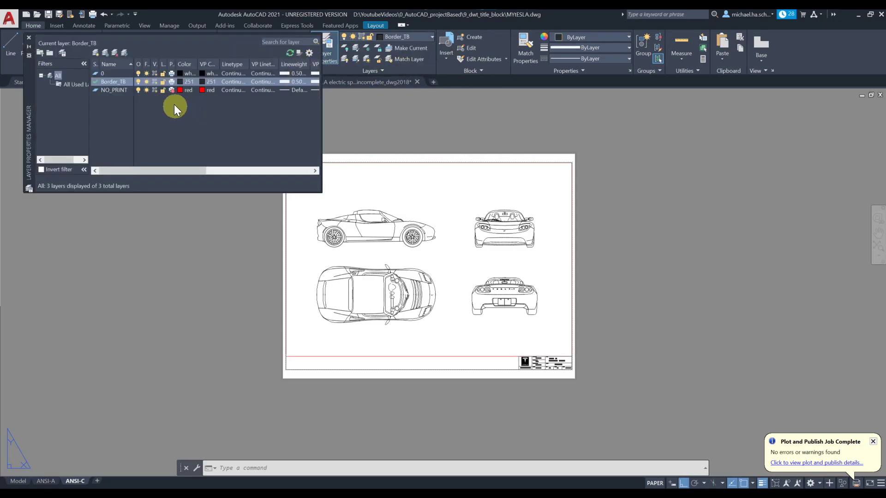
{"action": "left_click", "coordinate": [29, 38]}
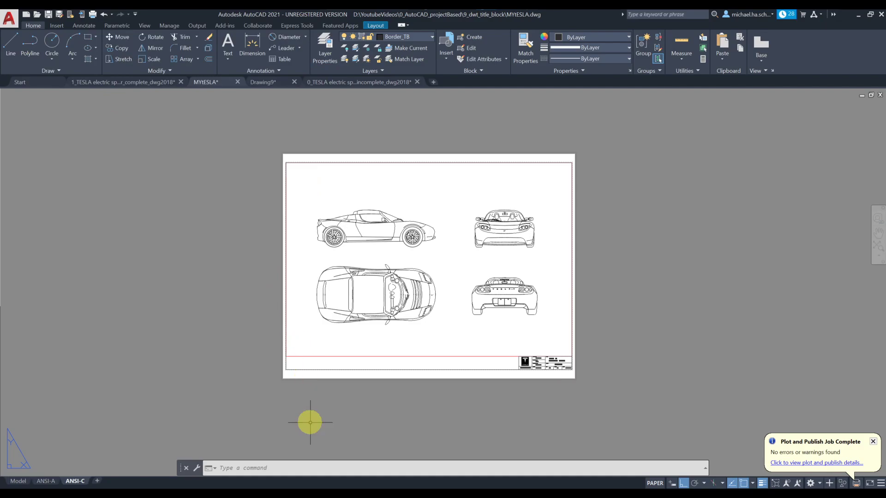
Step: Put the ANSI-A viewport frame on the NO_PRINT layer too
{"action": "left_click", "coordinate": [45, 481]}
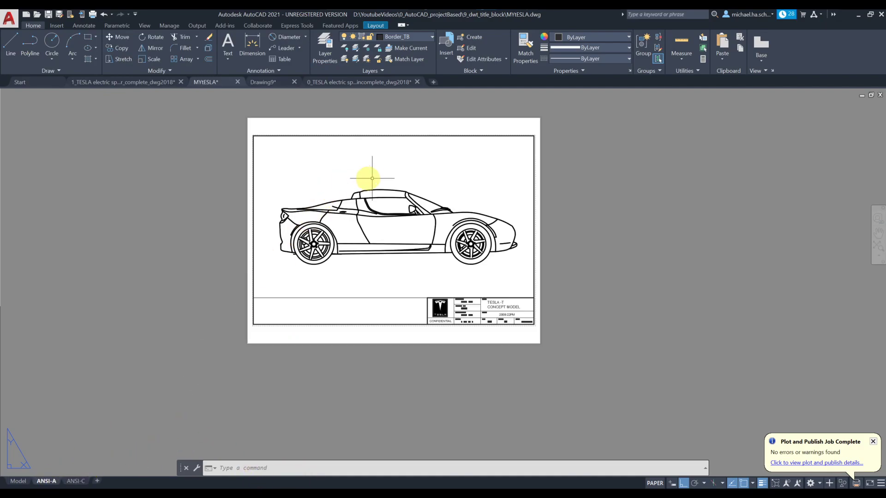
{"action": "left_click", "coordinate": [367, 298]}
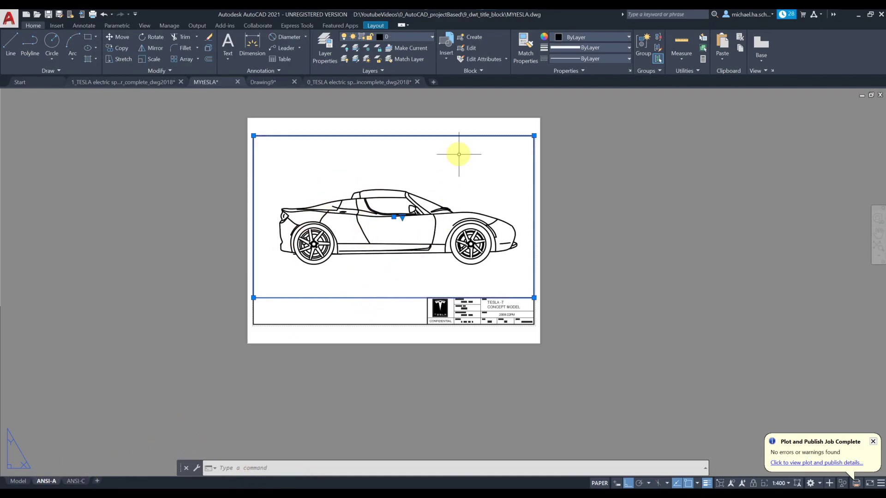
{"action": "left_click", "coordinate": [415, 39]}
{"action": "left_click", "coordinate": [406, 71]}
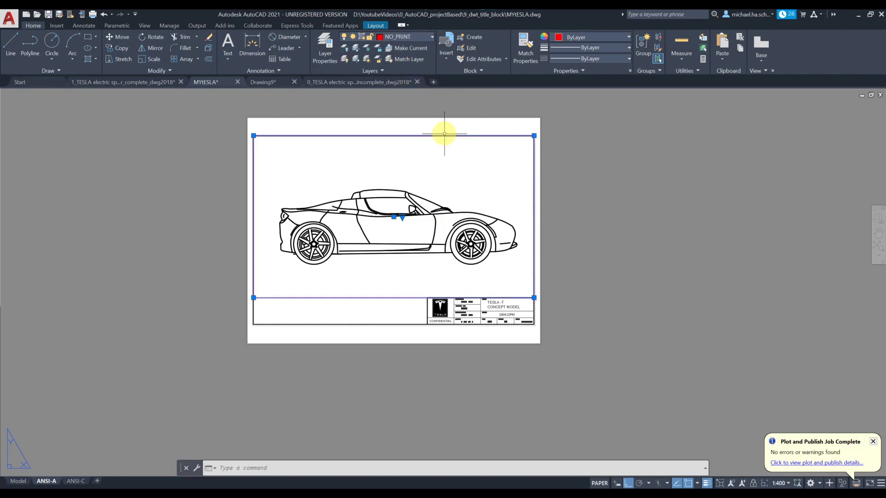
{"action": "key", "text": "Escape"}
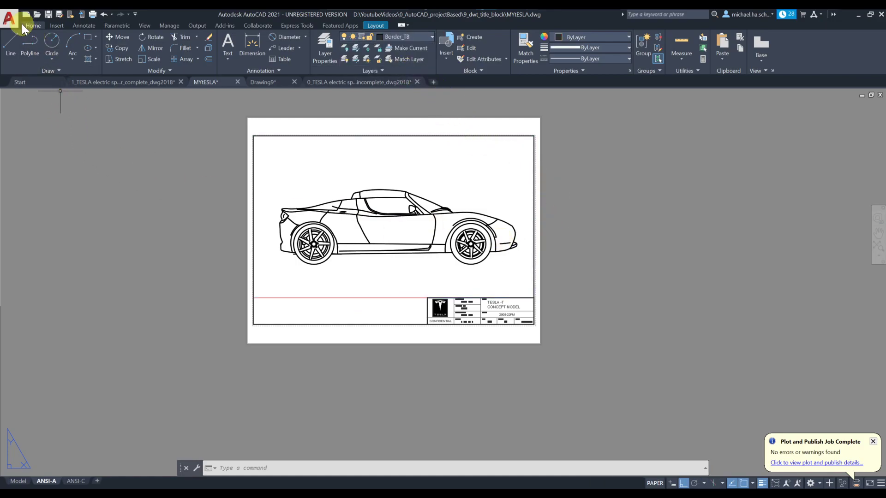
Step: Start a plot of just the current ANSI-A layout
{"action": "left_click", "coordinate": [9, 20]}
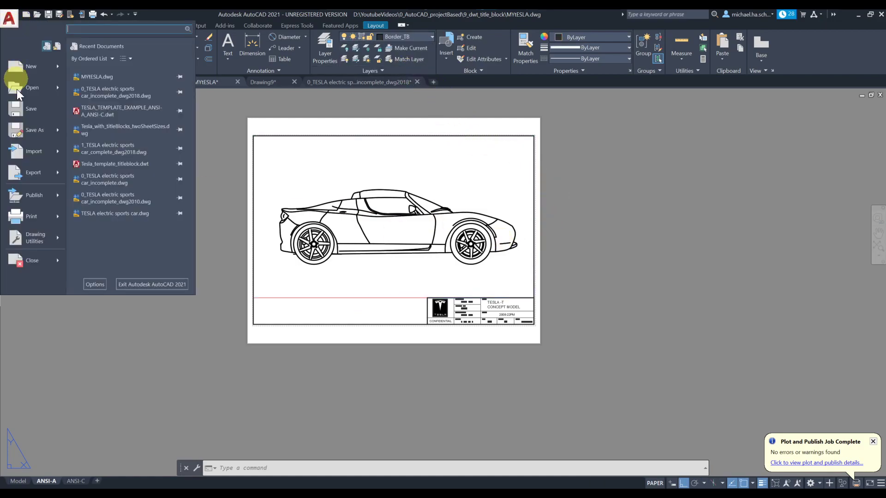
{"action": "left_click", "coordinate": [31, 222]}
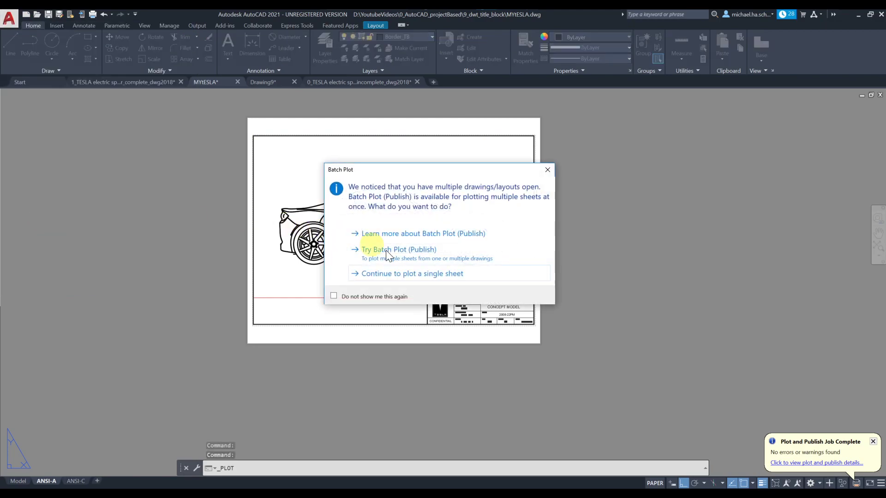
{"action": "left_click", "coordinate": [430, 275]}
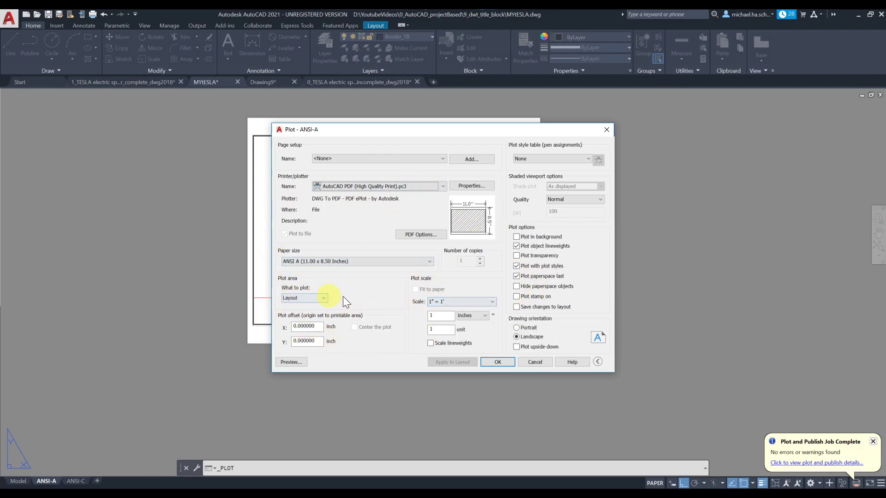
Step: Plot a window around the title-block border, centred at 1:1 scale, and preview it
{"action": "left_click", "coordinate": [303, 297]}
{"action": "left_click", "coordinate": [302, 322]}
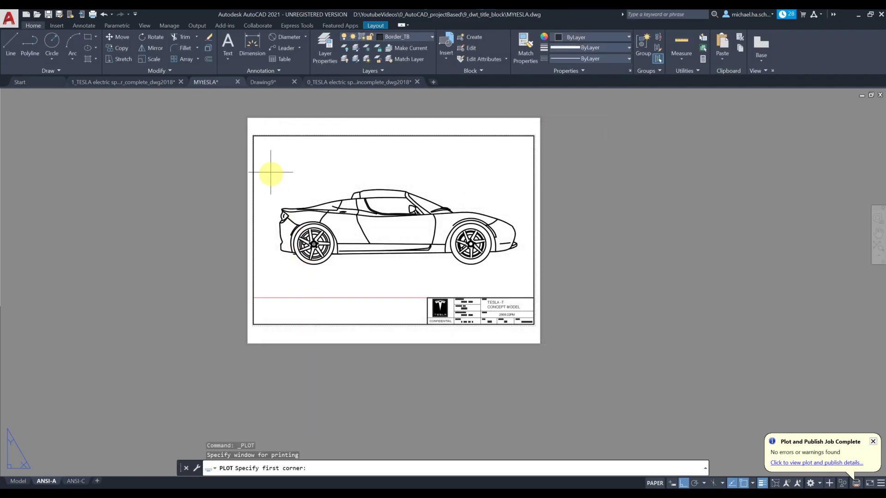
{"action": "left_click", "coordinate": [253, 137]}
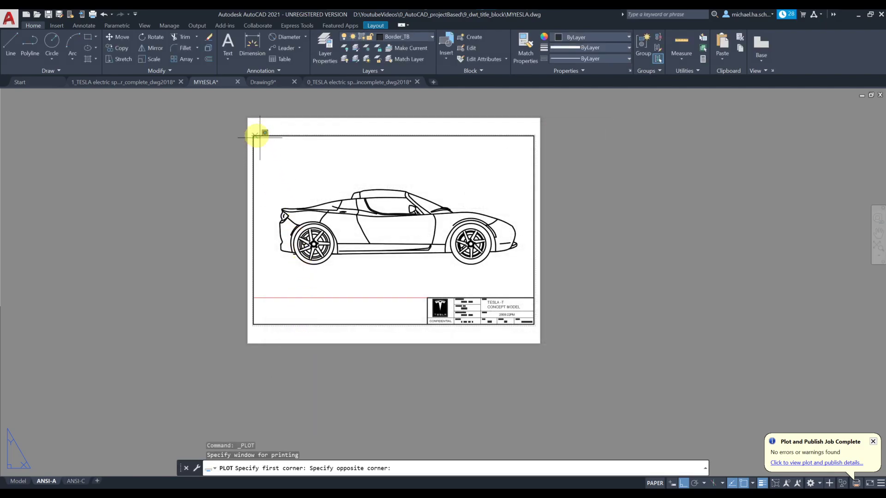
{"action": "left_click", "coordinate": [531, 324]}
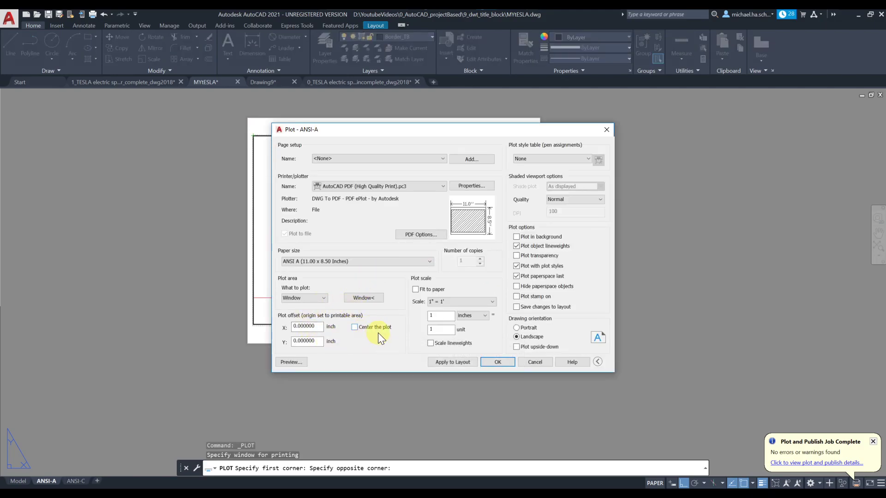
{"action": "left_click", "coordinate": [384, 330]}
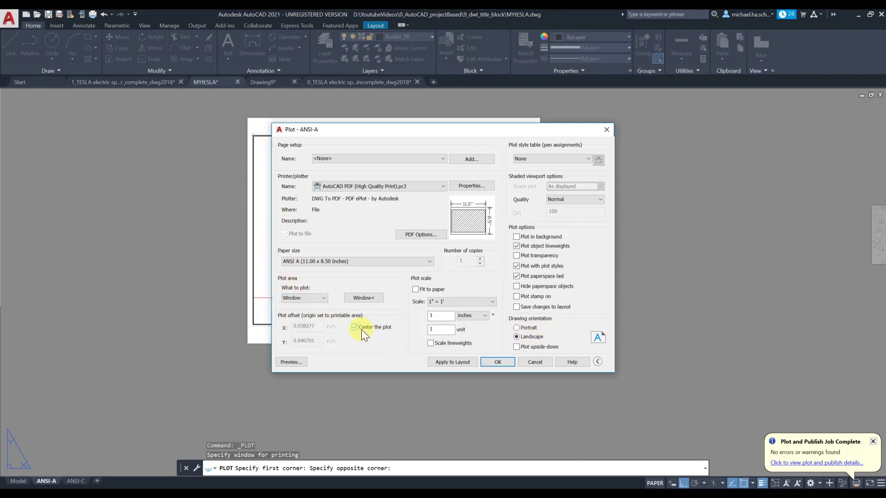
{"action": "left_click", "coordinate": [450, 303]}
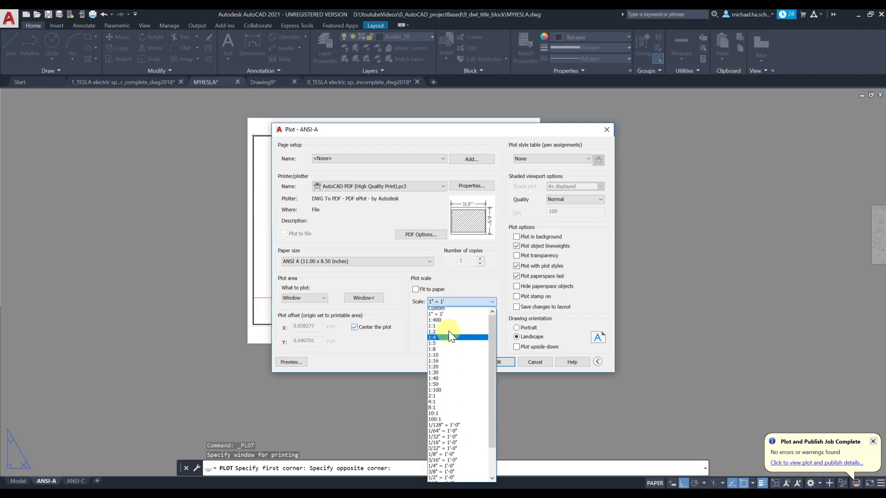
{"action": "left_click", "coordinate": [445, 328]}
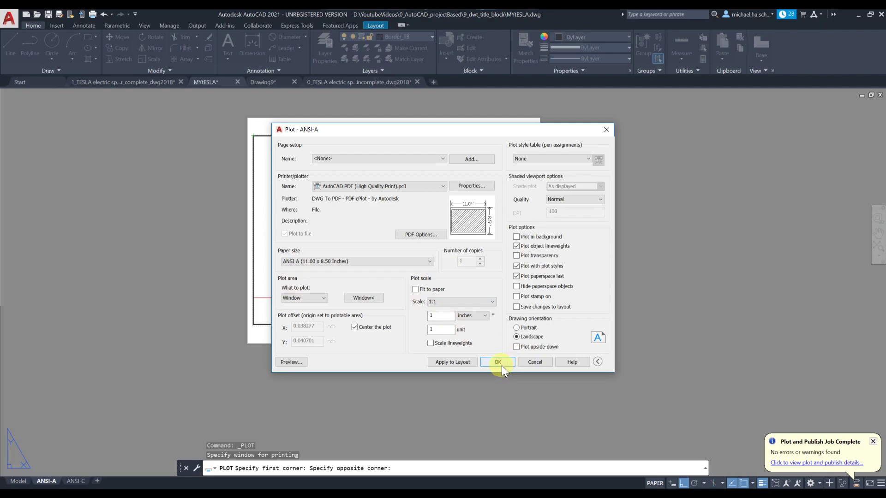
{"action": "left_click", "coordinate": [291, 362]}
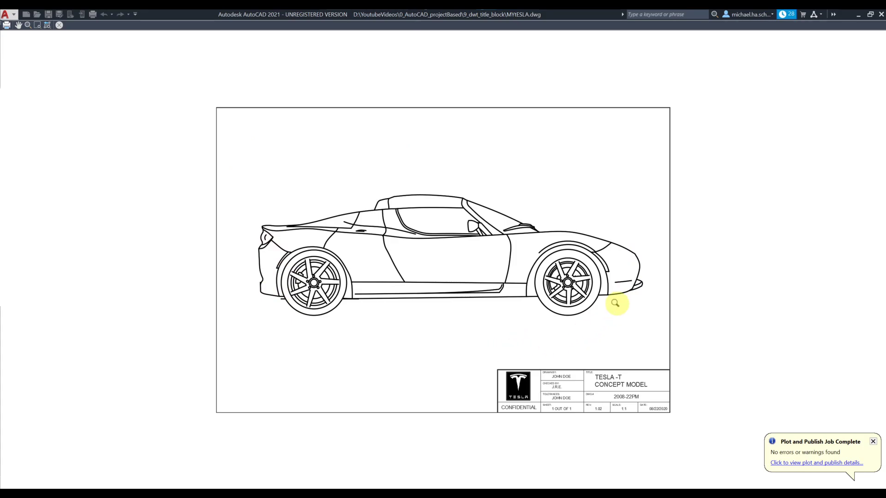
Step: Plot the previewed ANSI-A sheet and save it as MYtESLA-ANSI-A.pdf
{"action": "right_click", "coordinate": [331, 174]}
{"action": "left_click", "coordinate": [341, 189]}
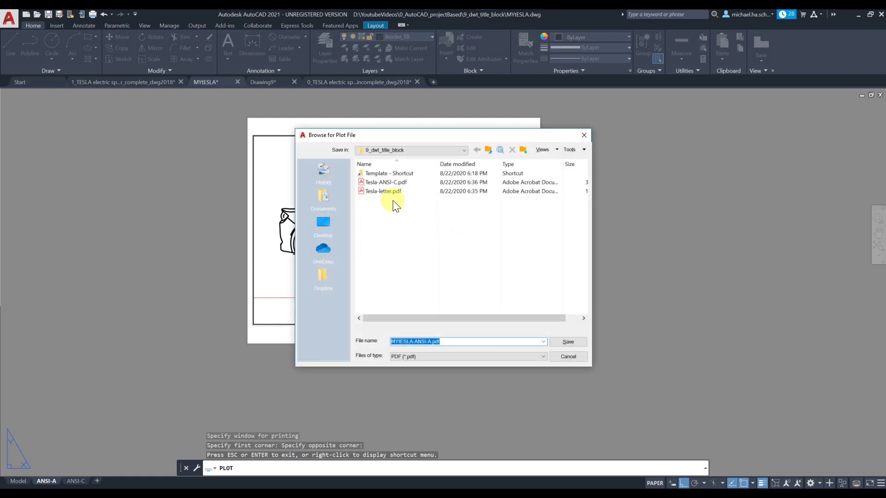
{"action": "left_click", "coordinate": [427, 342]}
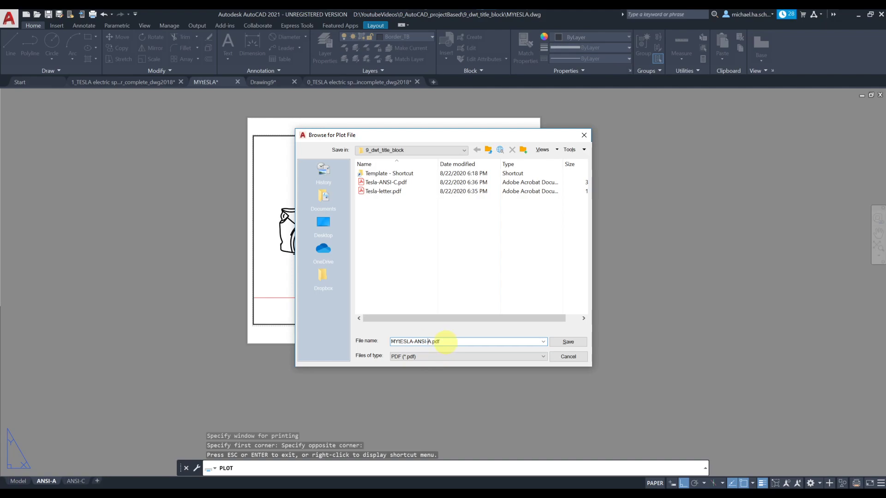
{"action": "left_click", "coordinate": [446, 342]}
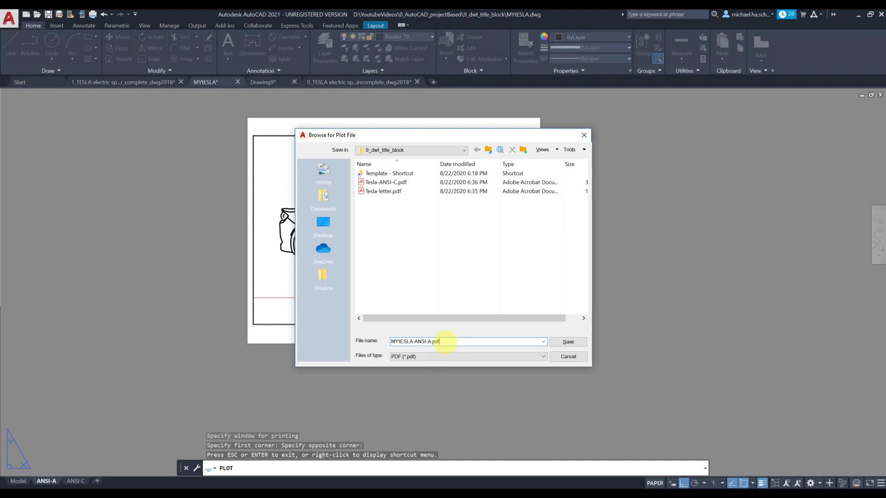
{"action": "left_click", "coordinate": [555, 342]}
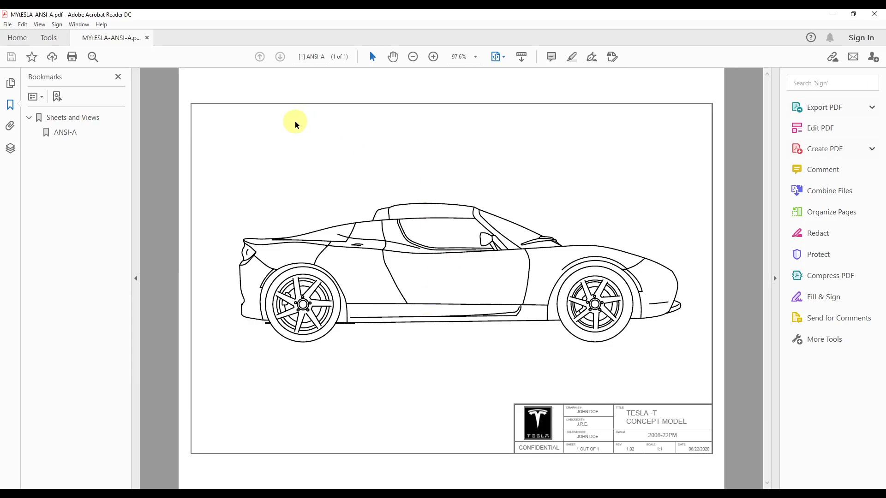
Step: View the ANSI-A PDF full screen with Ctrl+L, then Alt+Tab back to AutoCAD
{"action": "key", "text": "ctrl+l"}
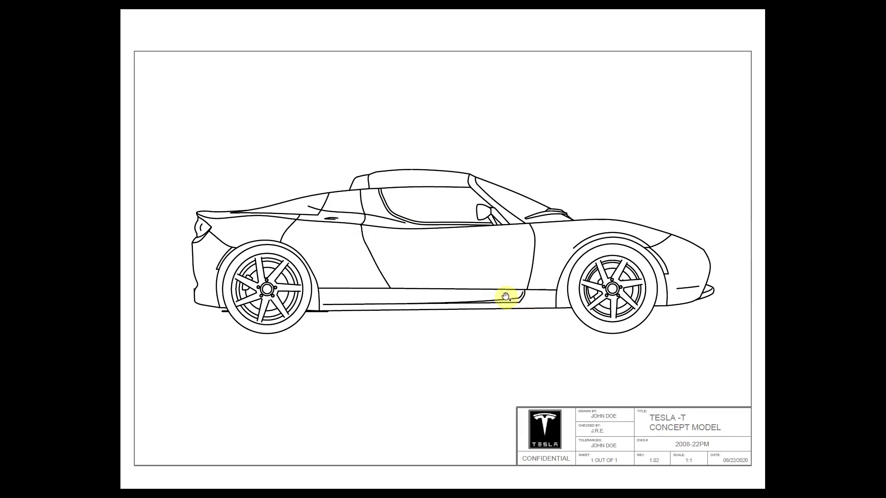
{"action": "key", "text": "alt+Tab"}
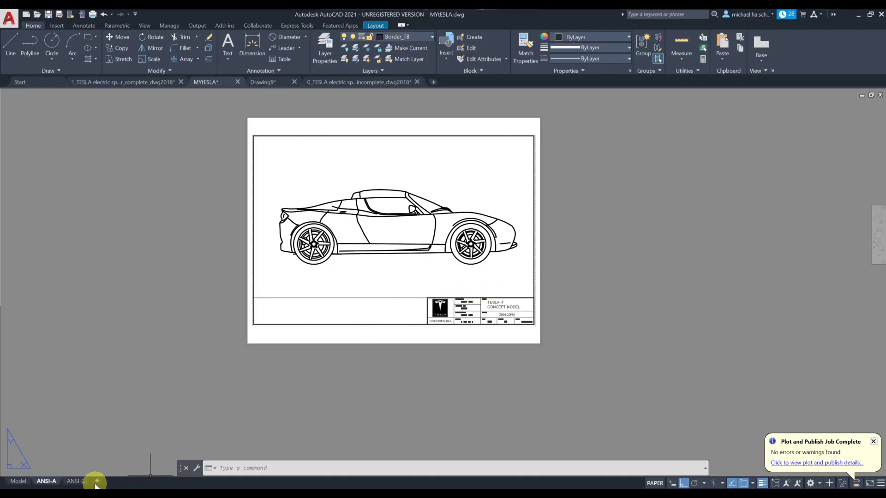
Step: Switch to the ANSI-C layout and start plotting it as a single sheet
{"action": "left_click", "coordinate": [77, 481]}
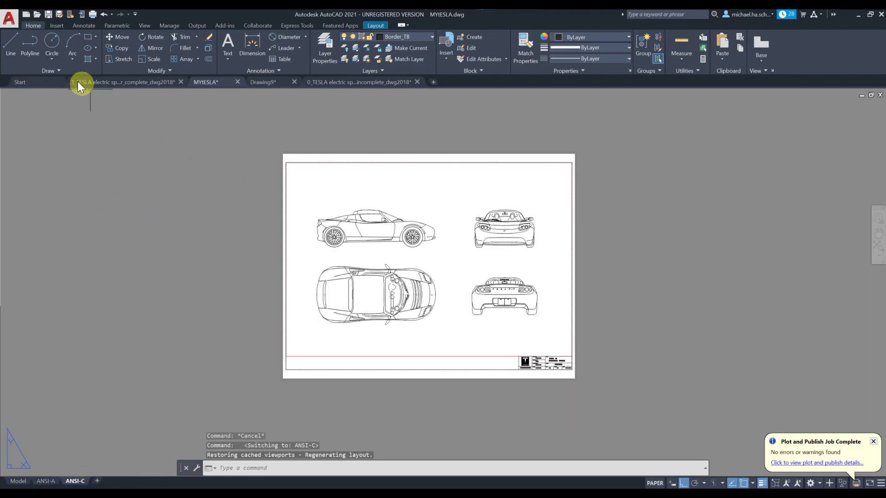
{"action": "left_click", "coordinate": [6, 21]}
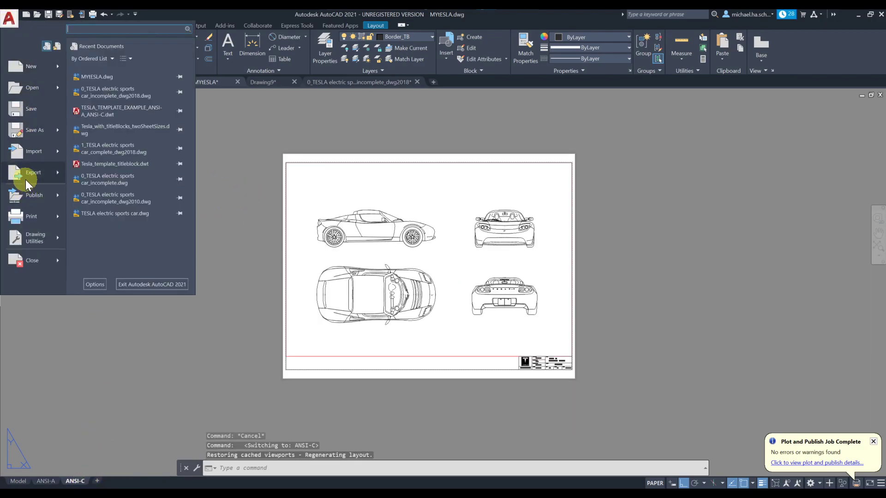
{"action": "left_click", "coordinate": [29, 217]}
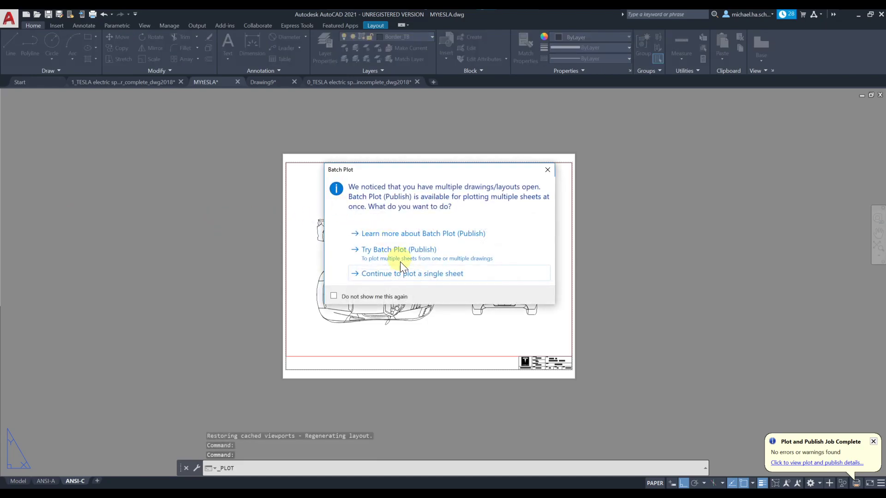
{"action": "left_click", "coordinate": [403, 274]}
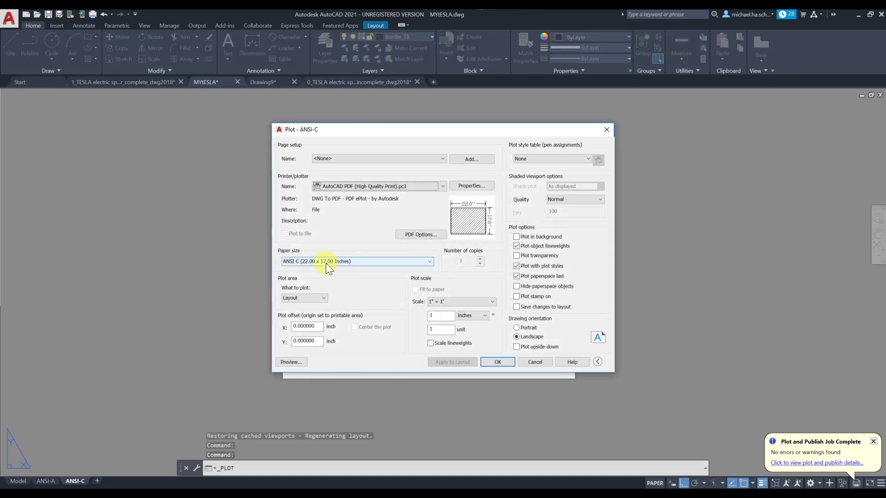
Step: Set the plot area to a window picked from the border's top-left to bottom-right corner
{"action": "left_click", "coordinate": [322, 300]}
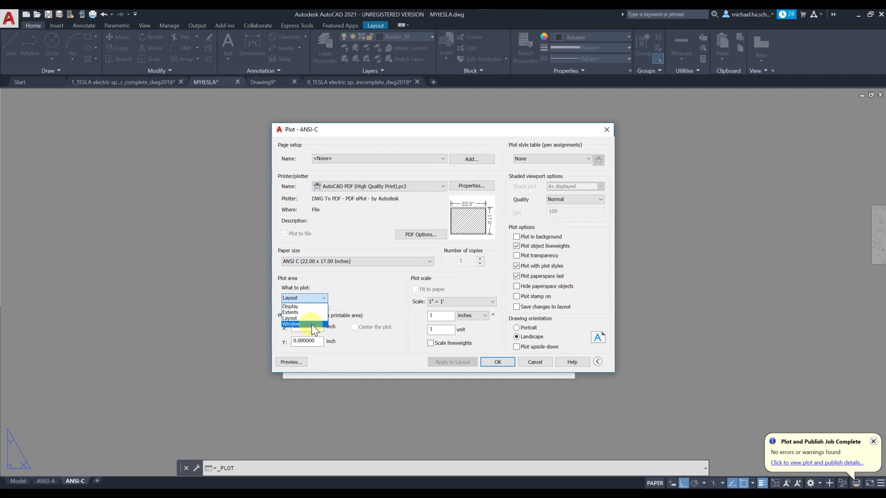
{"action": "left_click", "coordinate": [303, 323]}
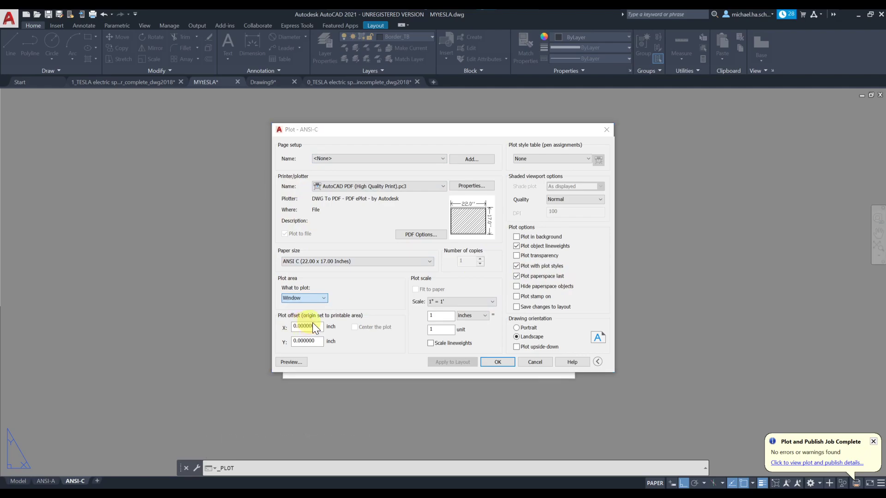
{"action": "left_click", "coordinate": [286, 163]}
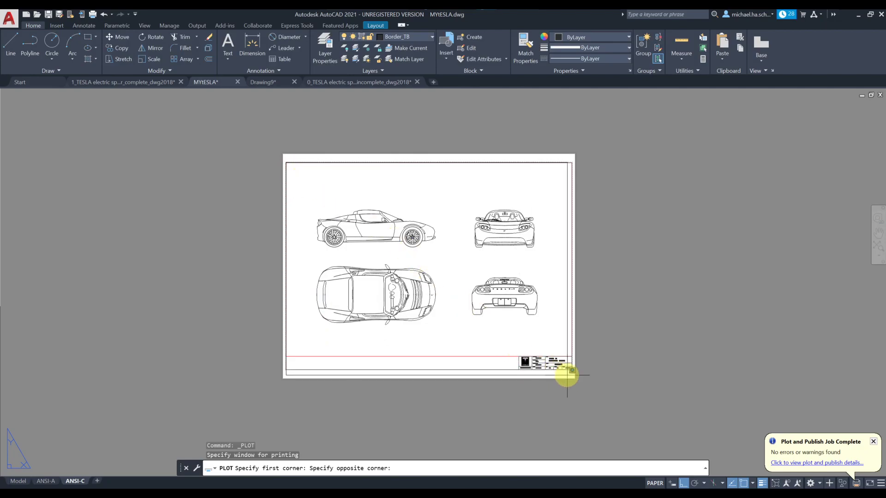
{"action": "scroll", "coordinate": [578, 376], "scroll_direction": "up", "scroll_amount": 8}
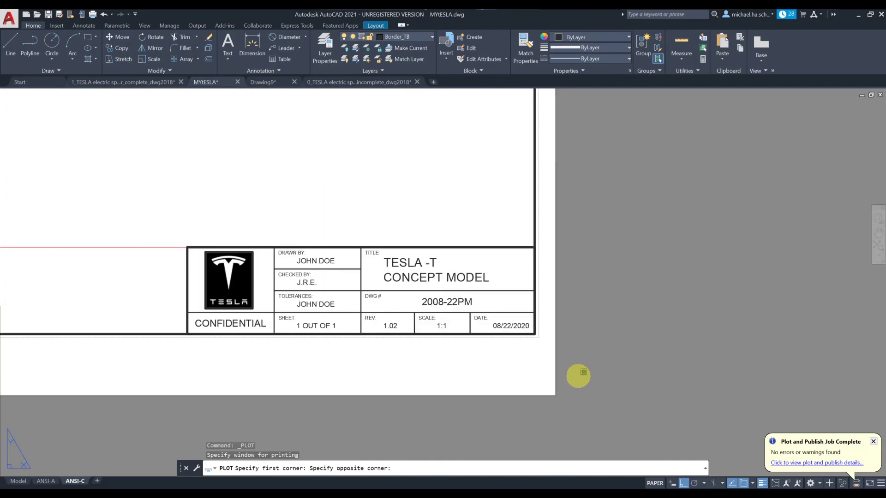
{"action": "left_click", "coordinate": [534, 334]}
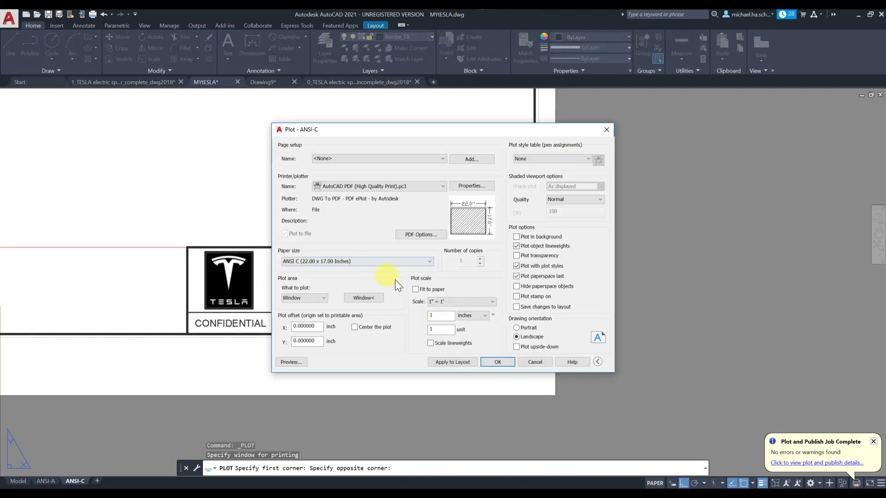
Step: Centre the plot at 1:1 scale and preview the ANSI-C sheet
{"action": "left_click", "coordinate": [361, 330]}
{"action": "left_click", "coordinate": [458, 304]}
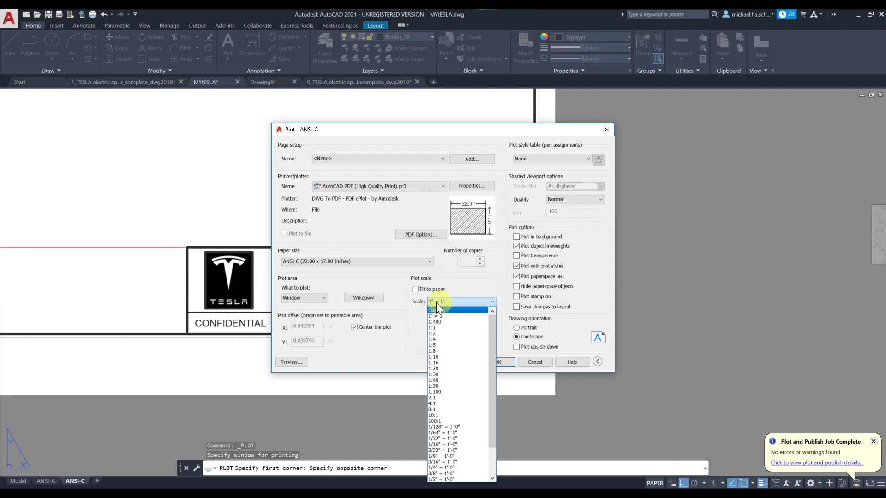
{"action": "left_click", "coordinate": [444, 328]}
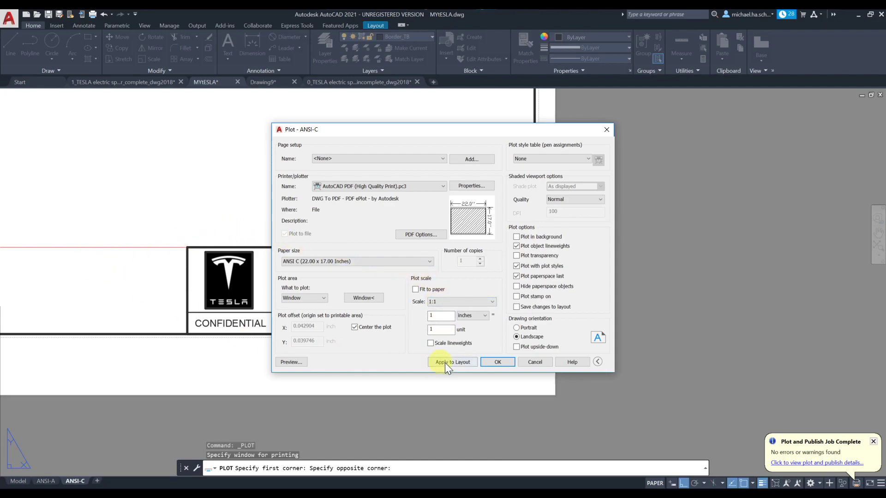
{"action": "left_click", "coordinate": [295, 362]}
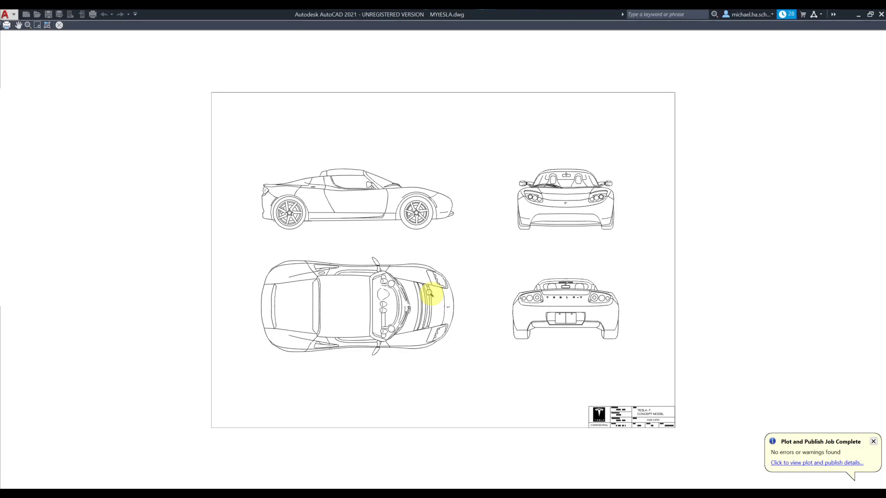
Step: Plot from the preview and save the output as MYtESLA-ANSI-C.pdf
{"action": "right_click", "coordinate": [458, 265]}
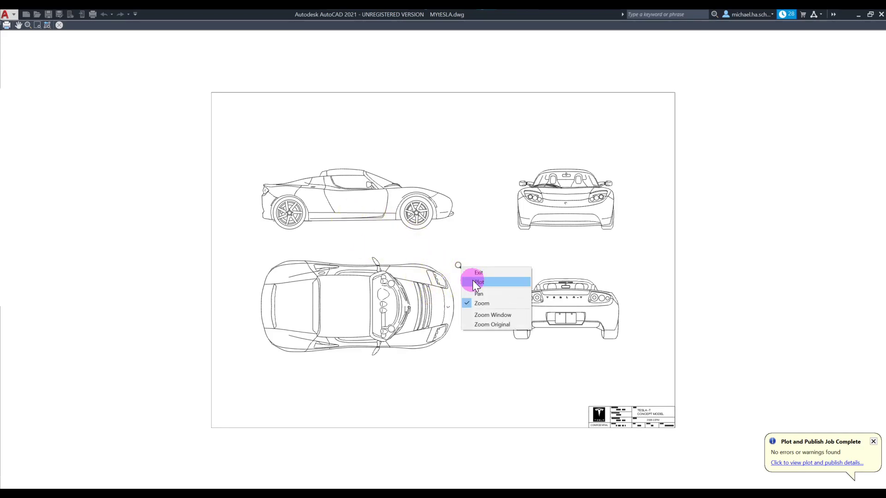
{"action": "left_click", "coordinate": [475, 282]}
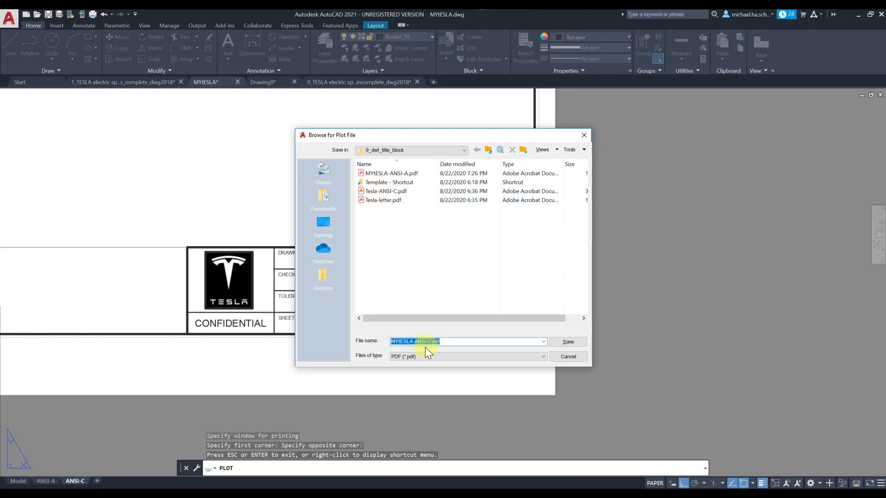
{"action": "left_click", "coordinate": [567, 342]}
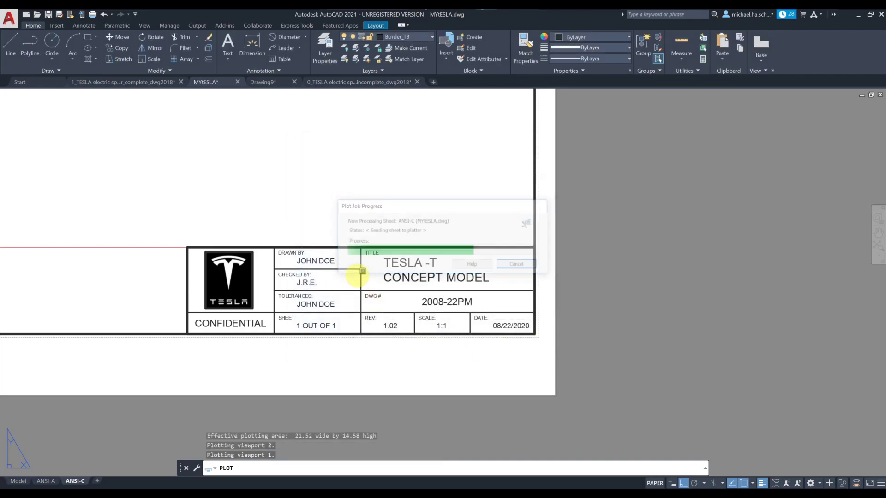